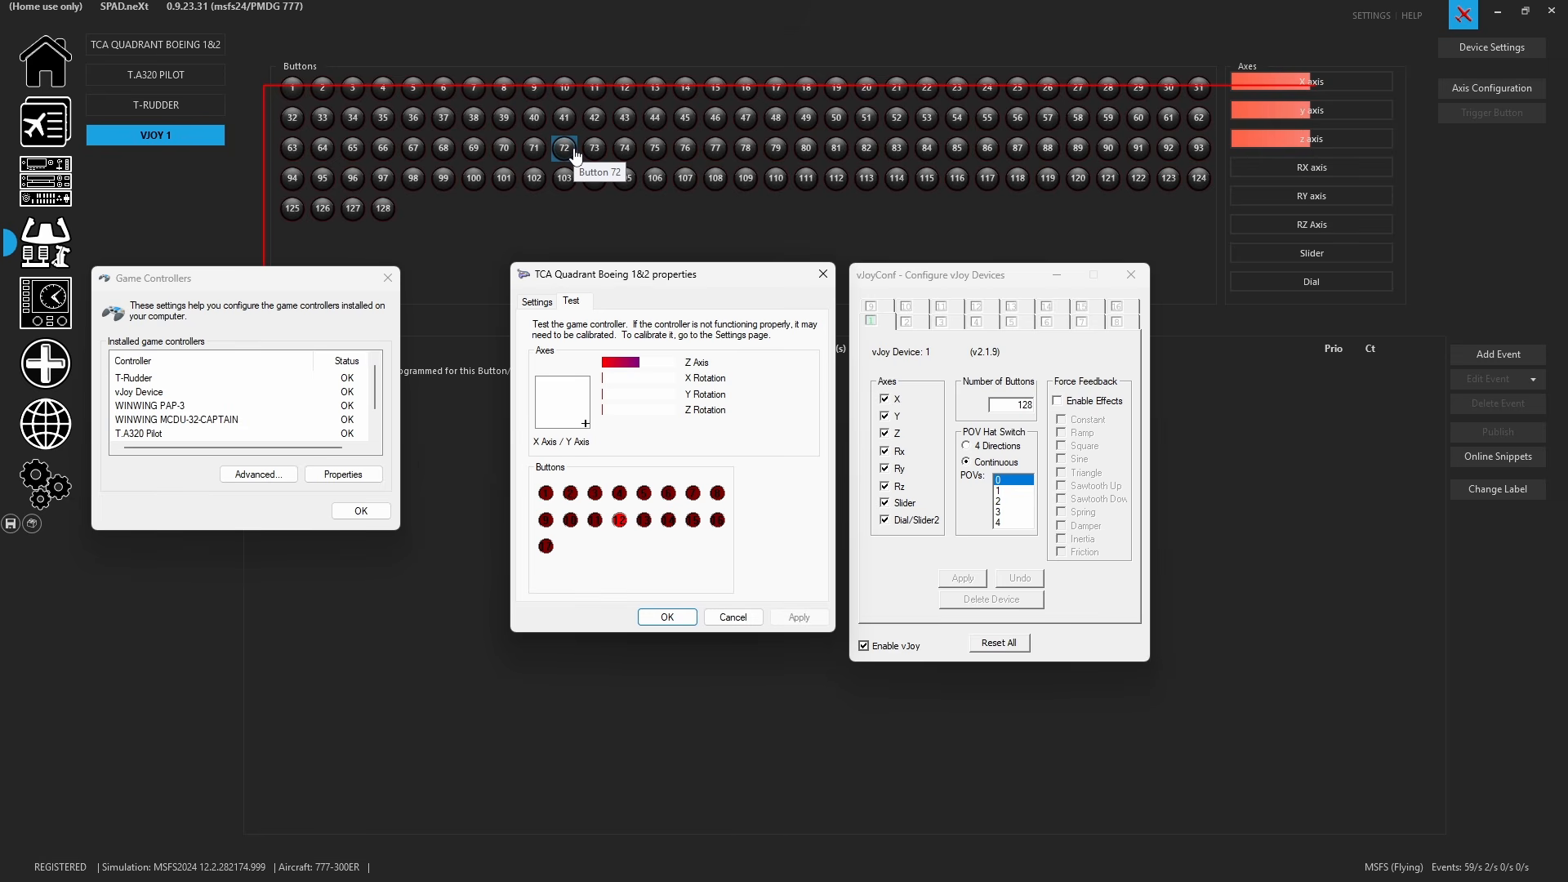
- Bring the vJoy configuration window forward and close it
left_click(1477, 43)
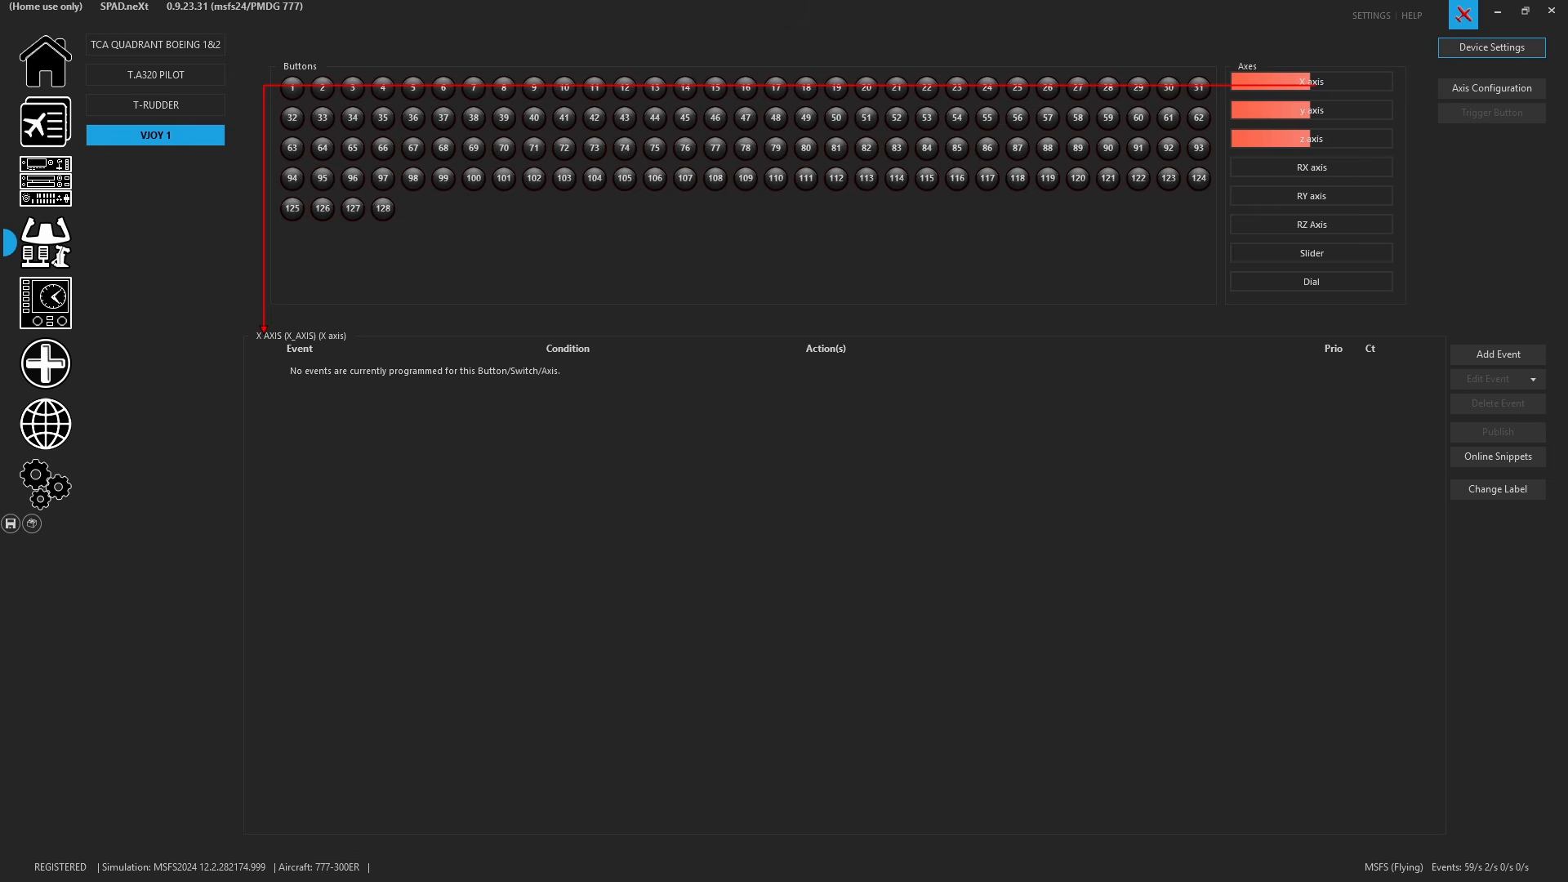
key("alt+Tab")
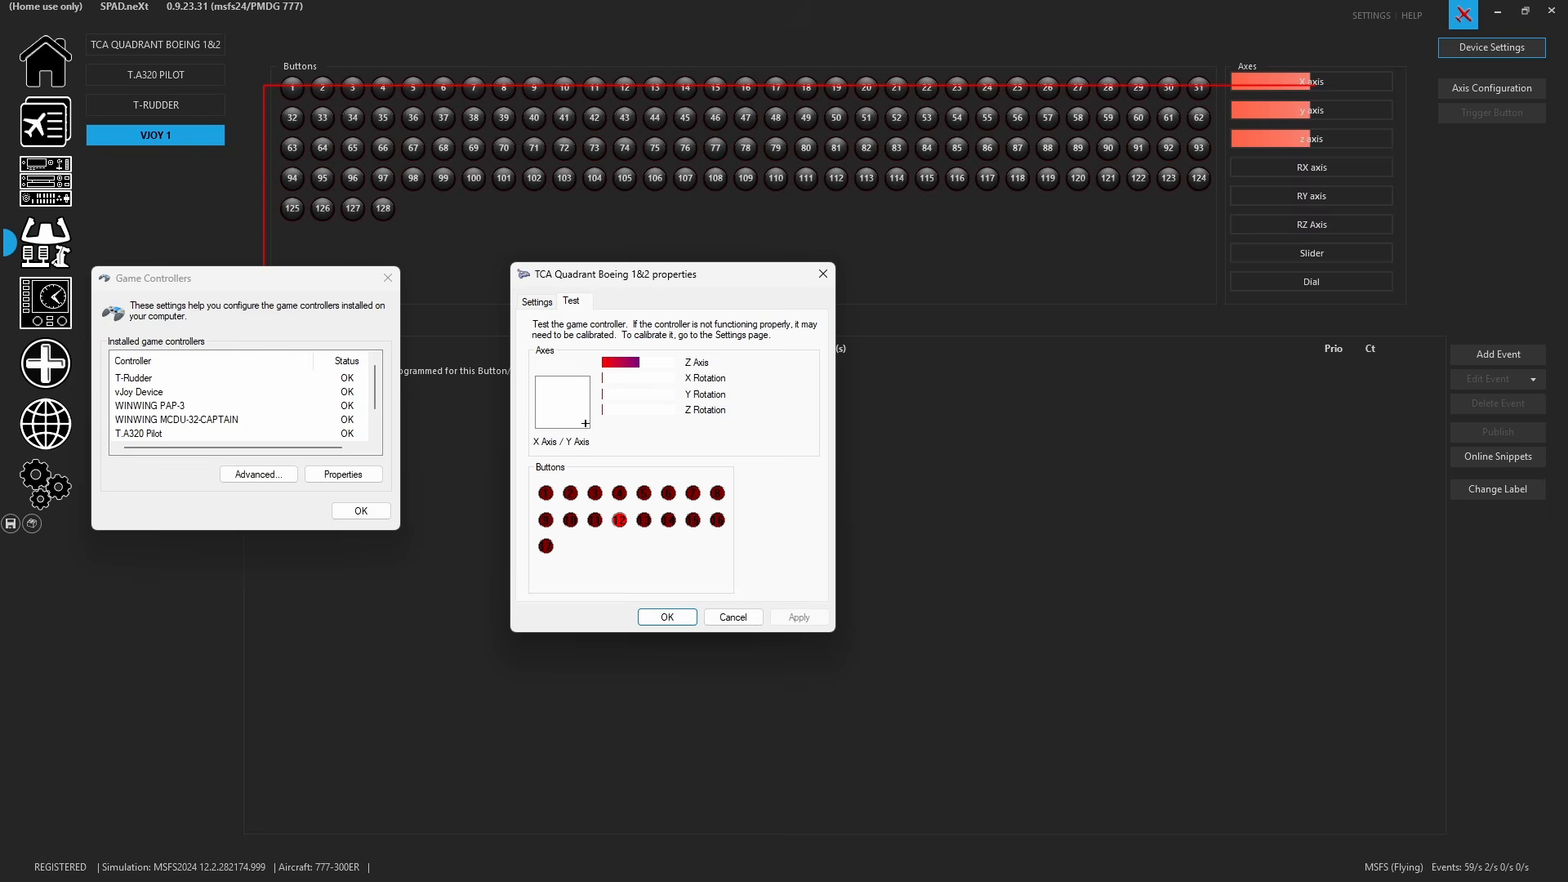
key("alt+Tab")
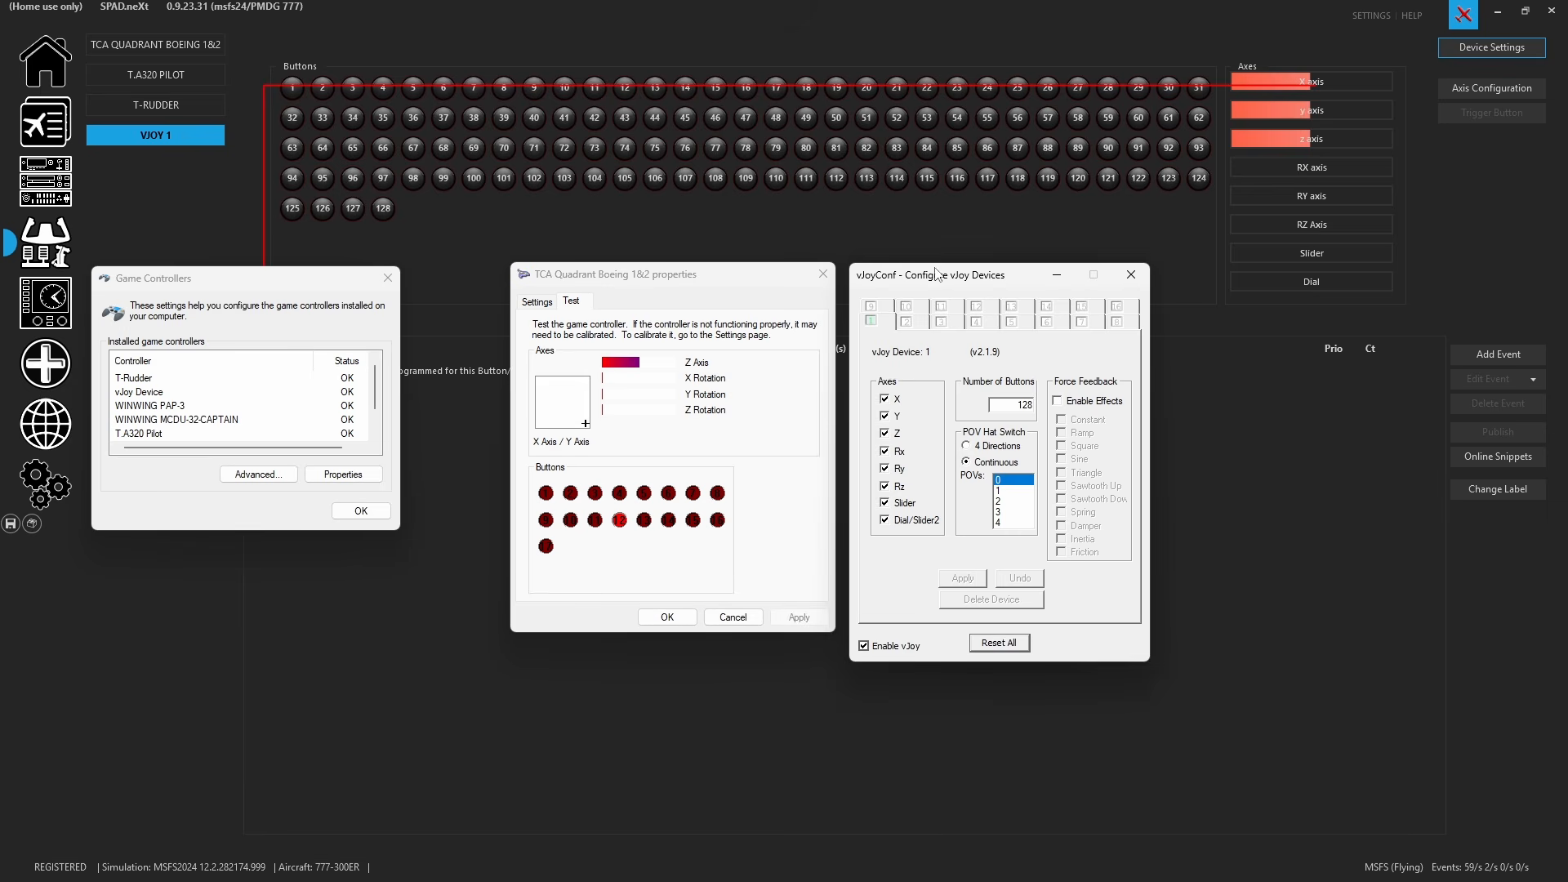
left_click_drag(939, 275, 985, 292)
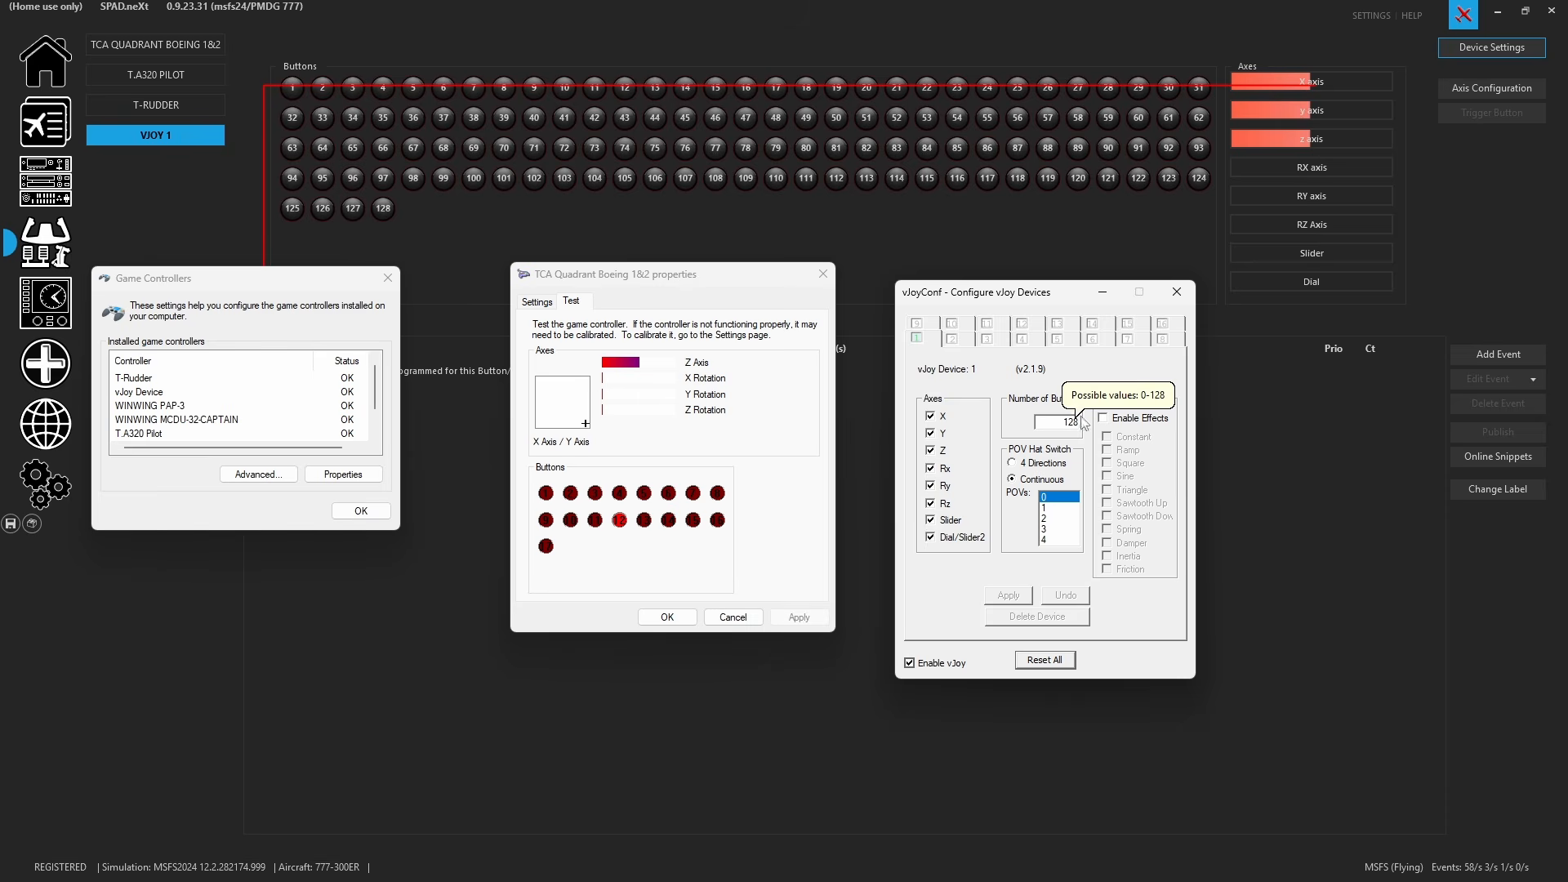
left_click(1173, 296)
- Cancel the T-Rudder properties dialog and return to the VJOY 1 device
left_click_drag(653, 274, 822, 281)
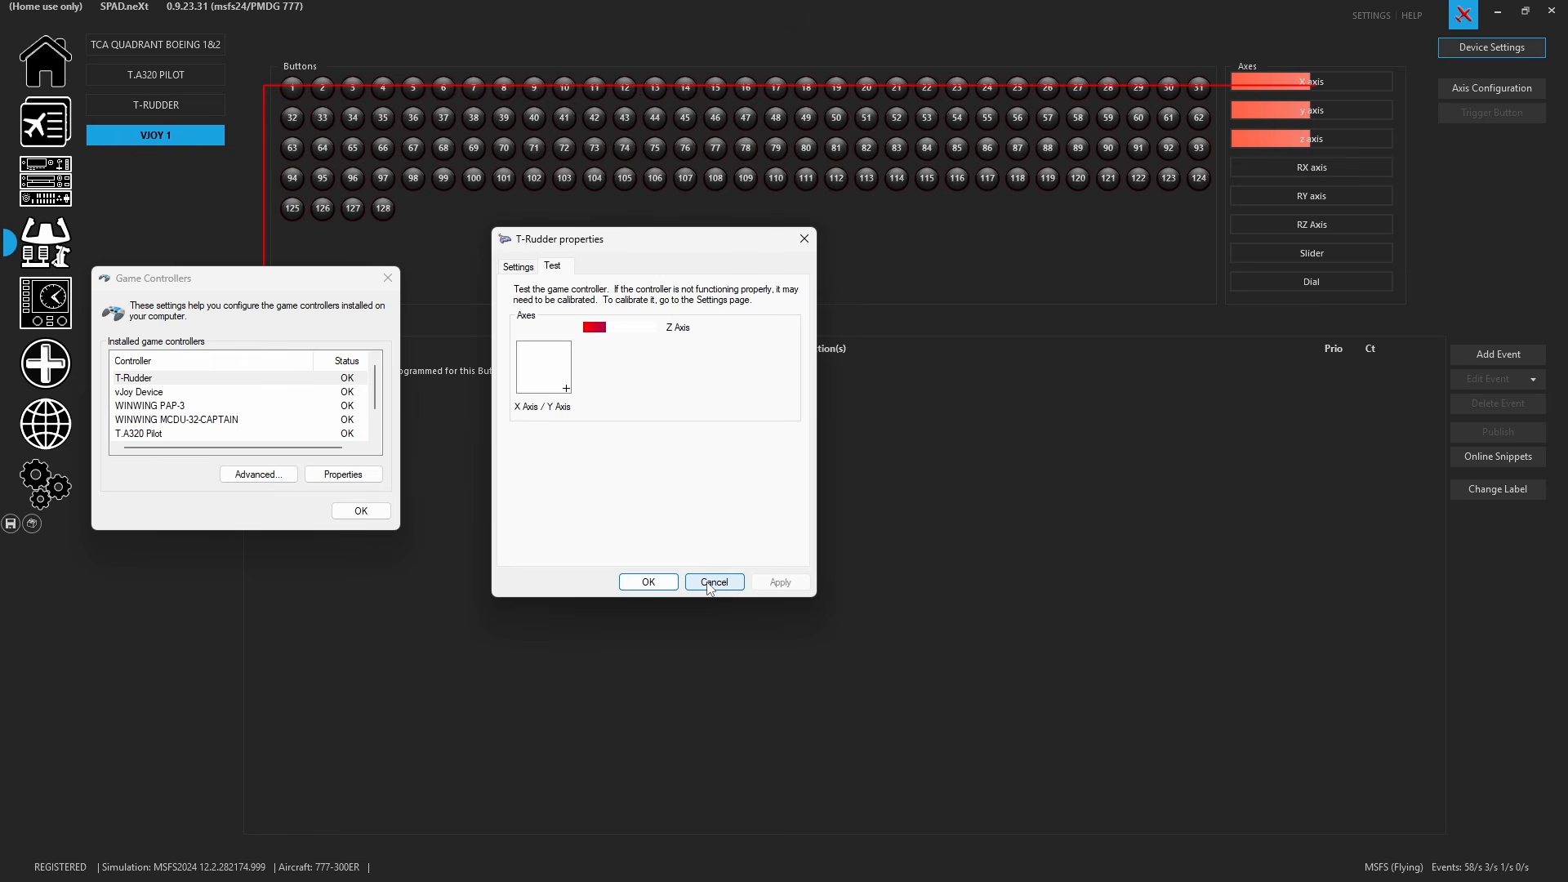
left_click(710, 583)
left_click(157, 131)
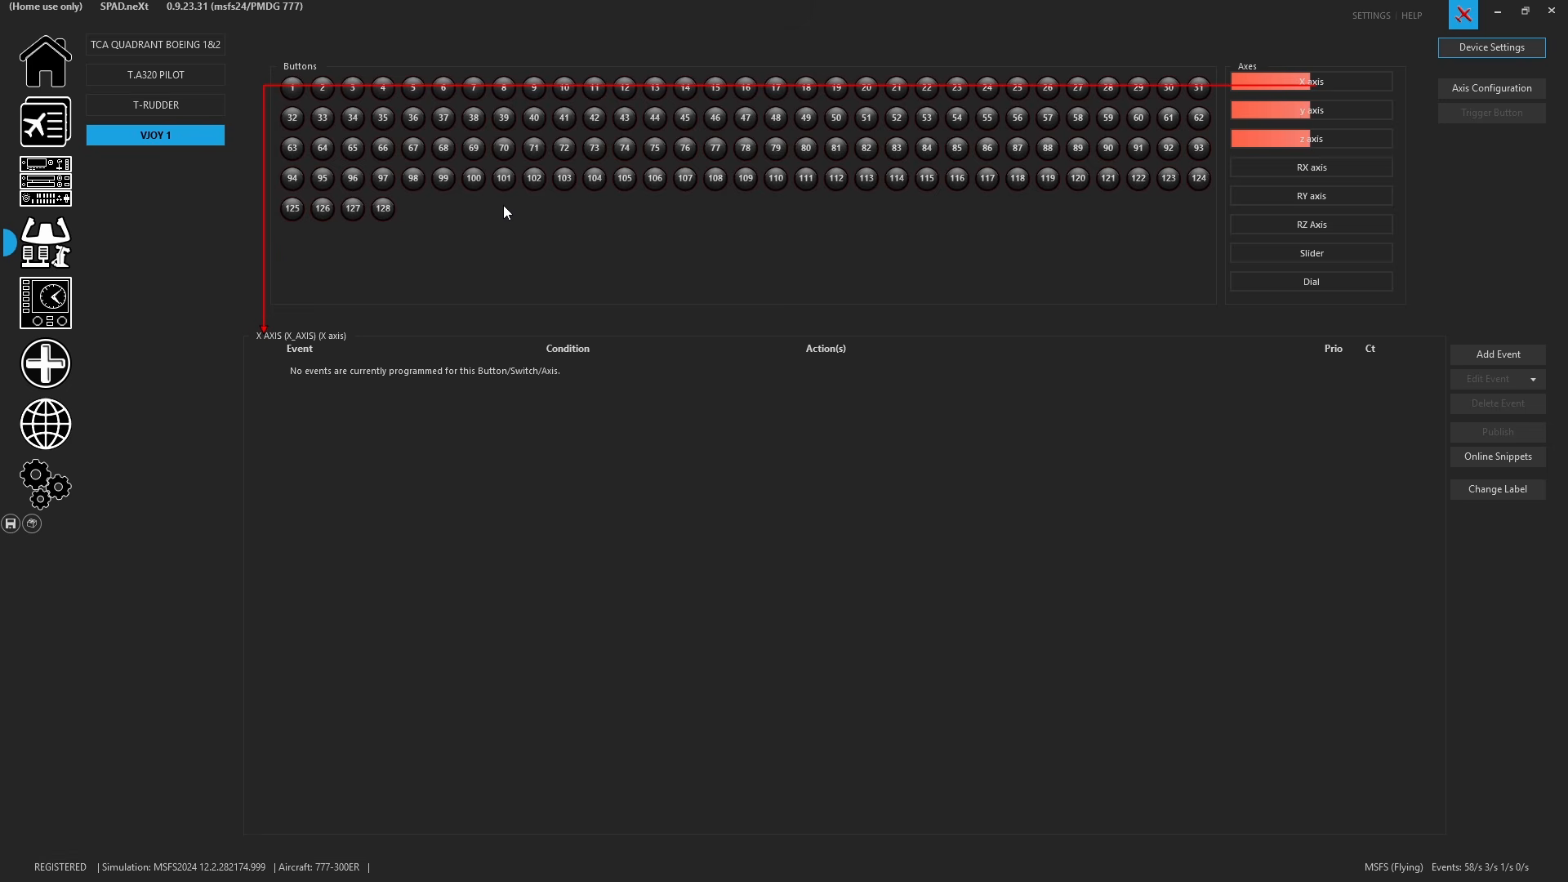
- Select the TCA Quadrant Boeing 1&2 device and inspect its thrust levers and buttons
left_click(193, 53)
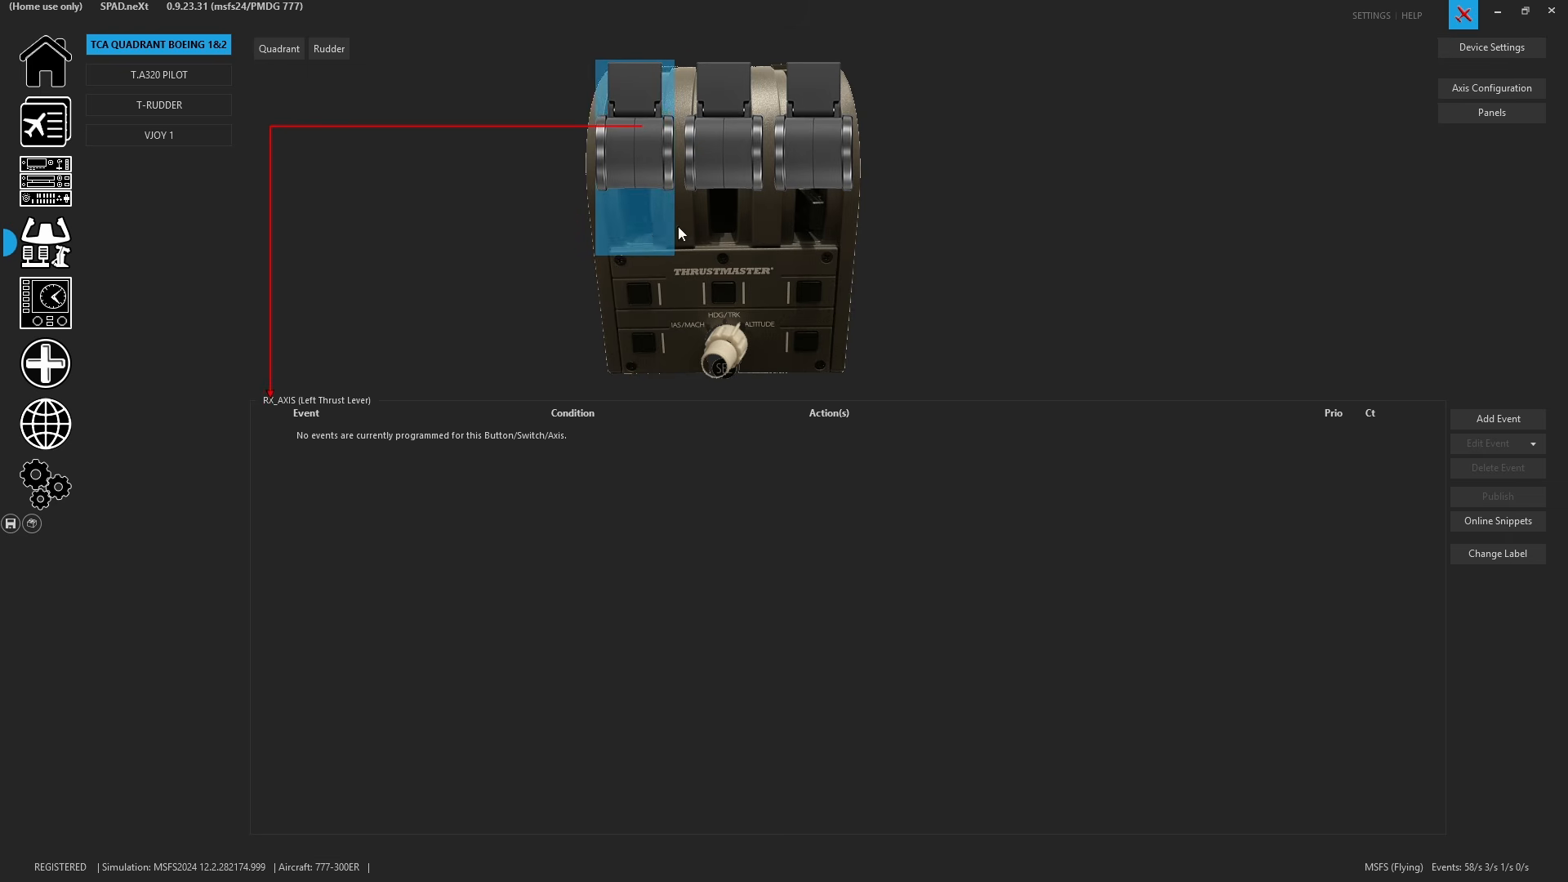
left_click(758, 234)
left_click(819, 237)
left_click(739, 235)
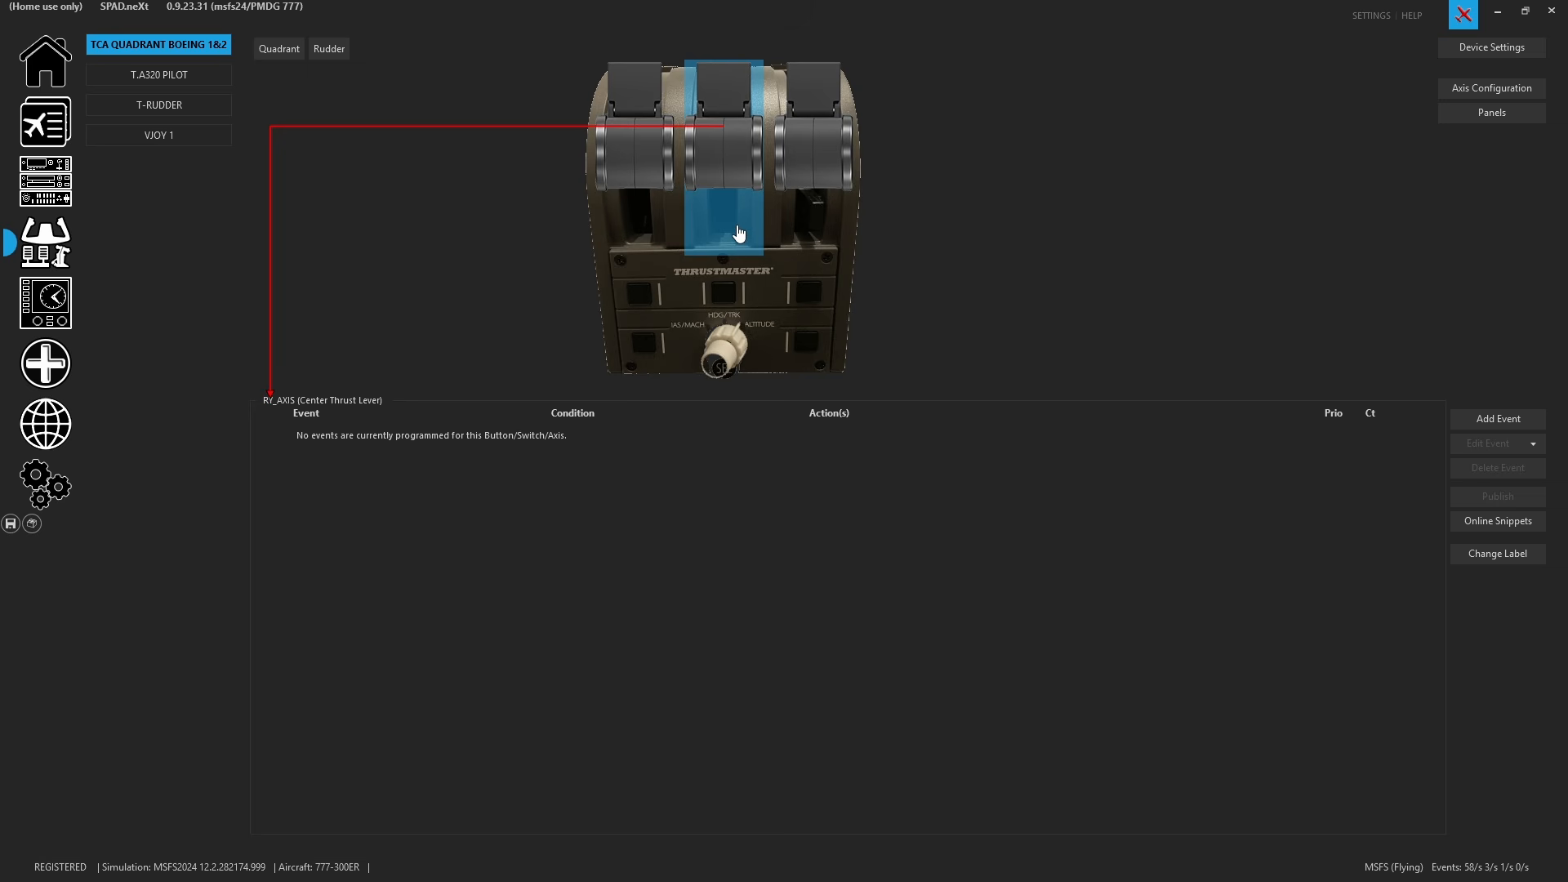
left_click(644, 304)
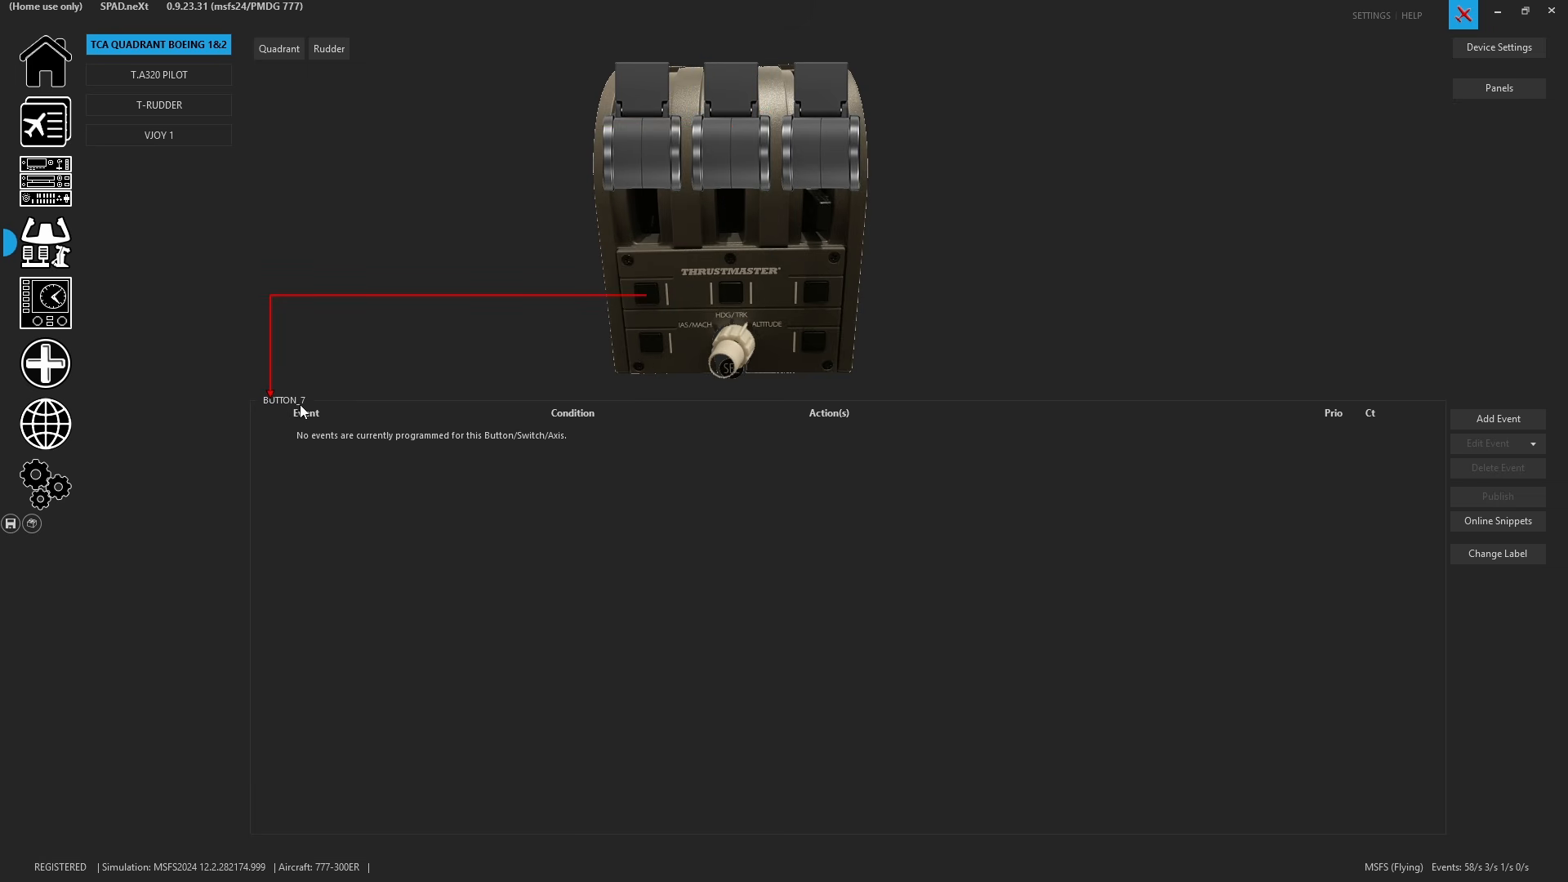
left_click(645, 362)
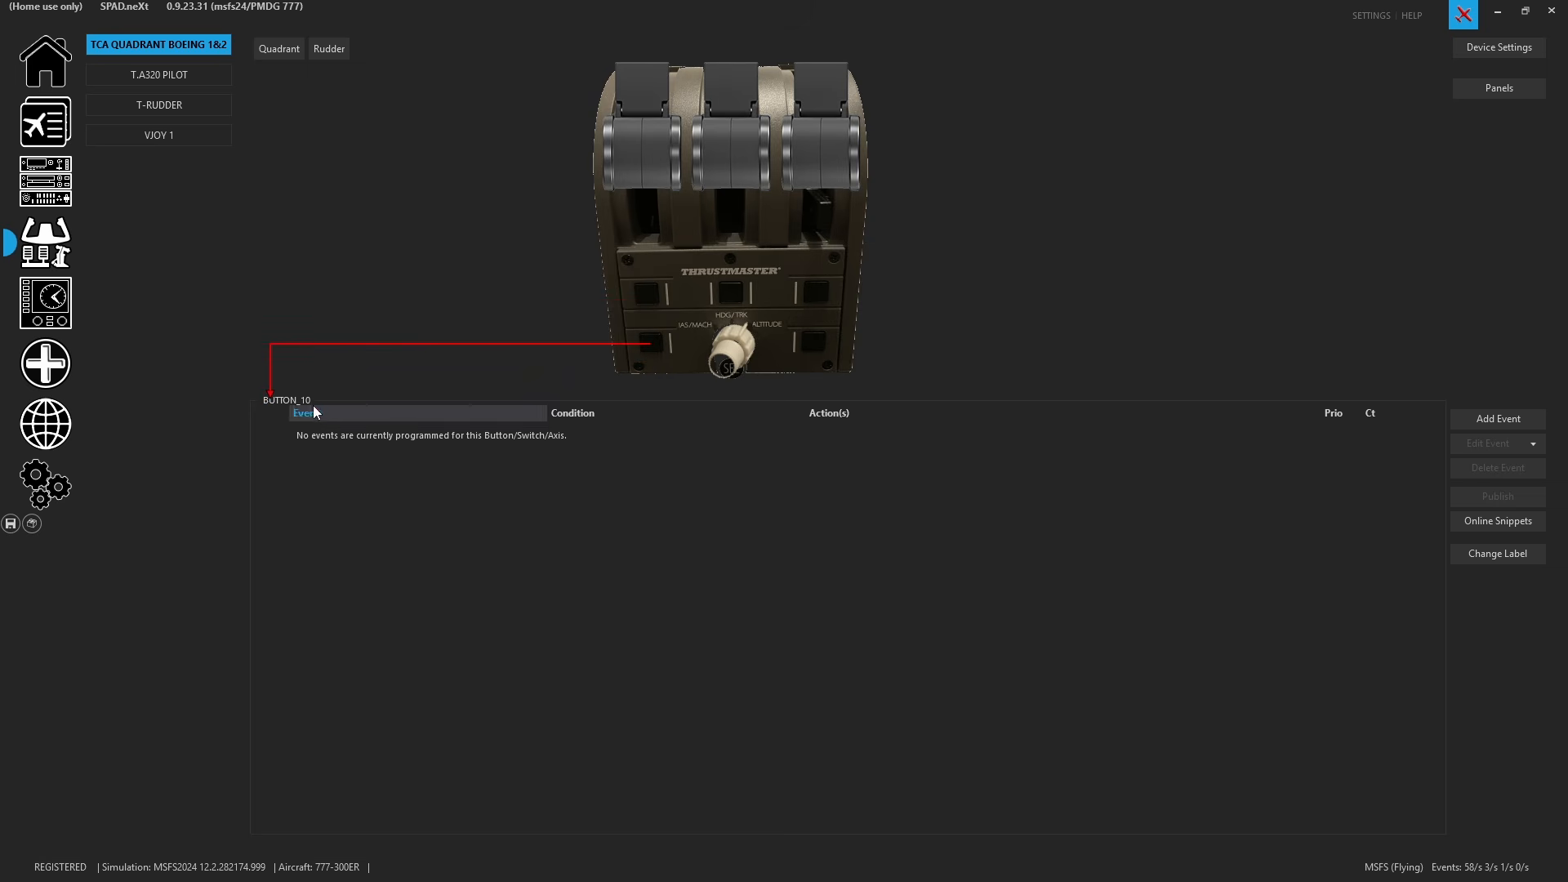
left_click(646, 159)
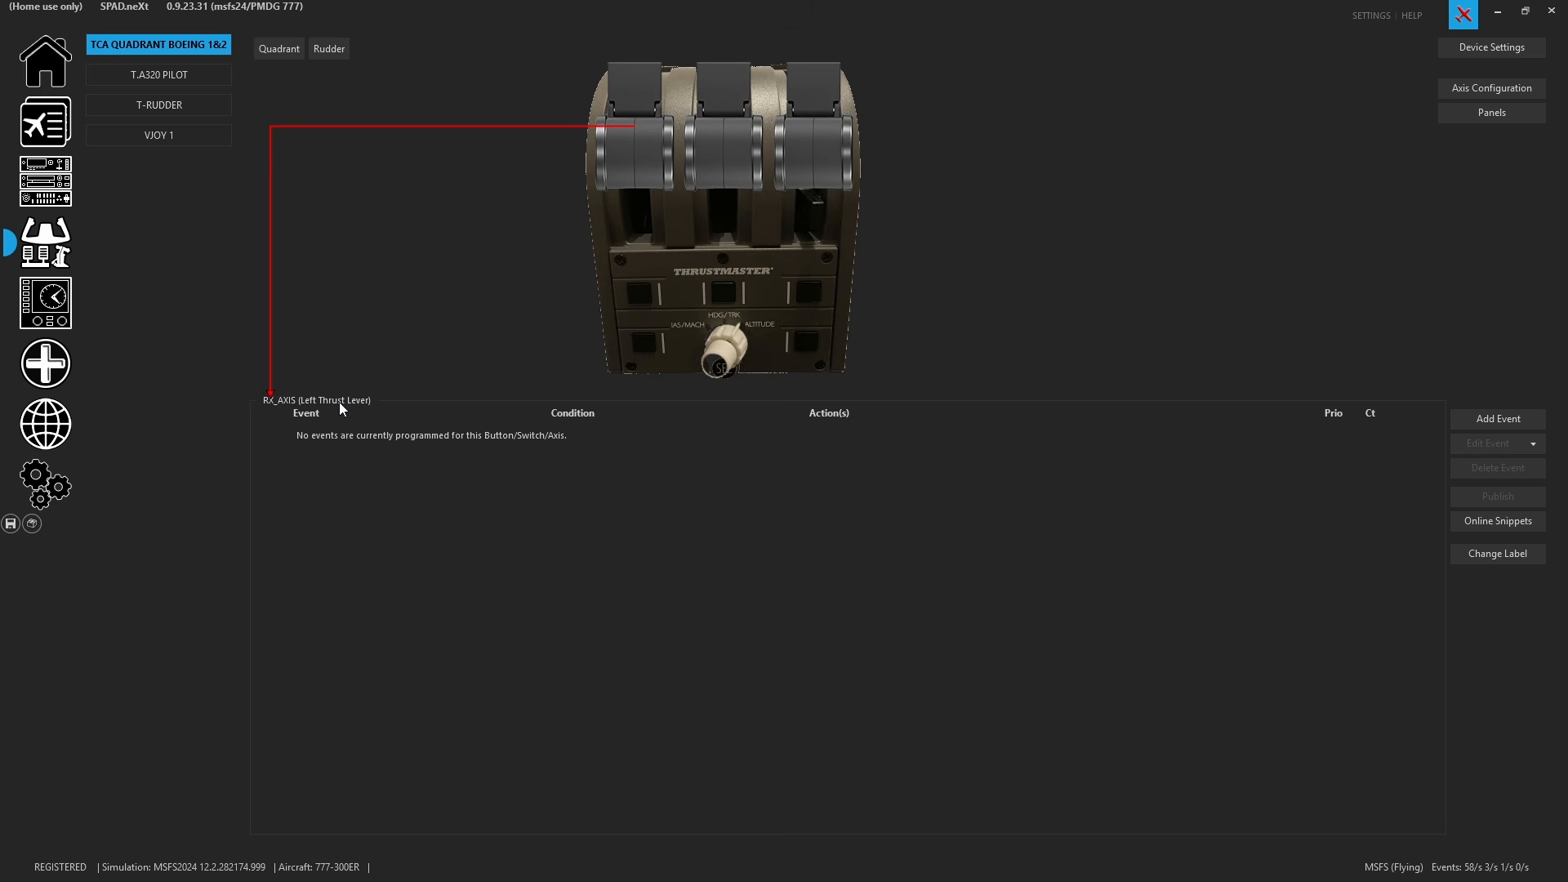
left_click(1493, 420)
mouse_move(1481, 490)
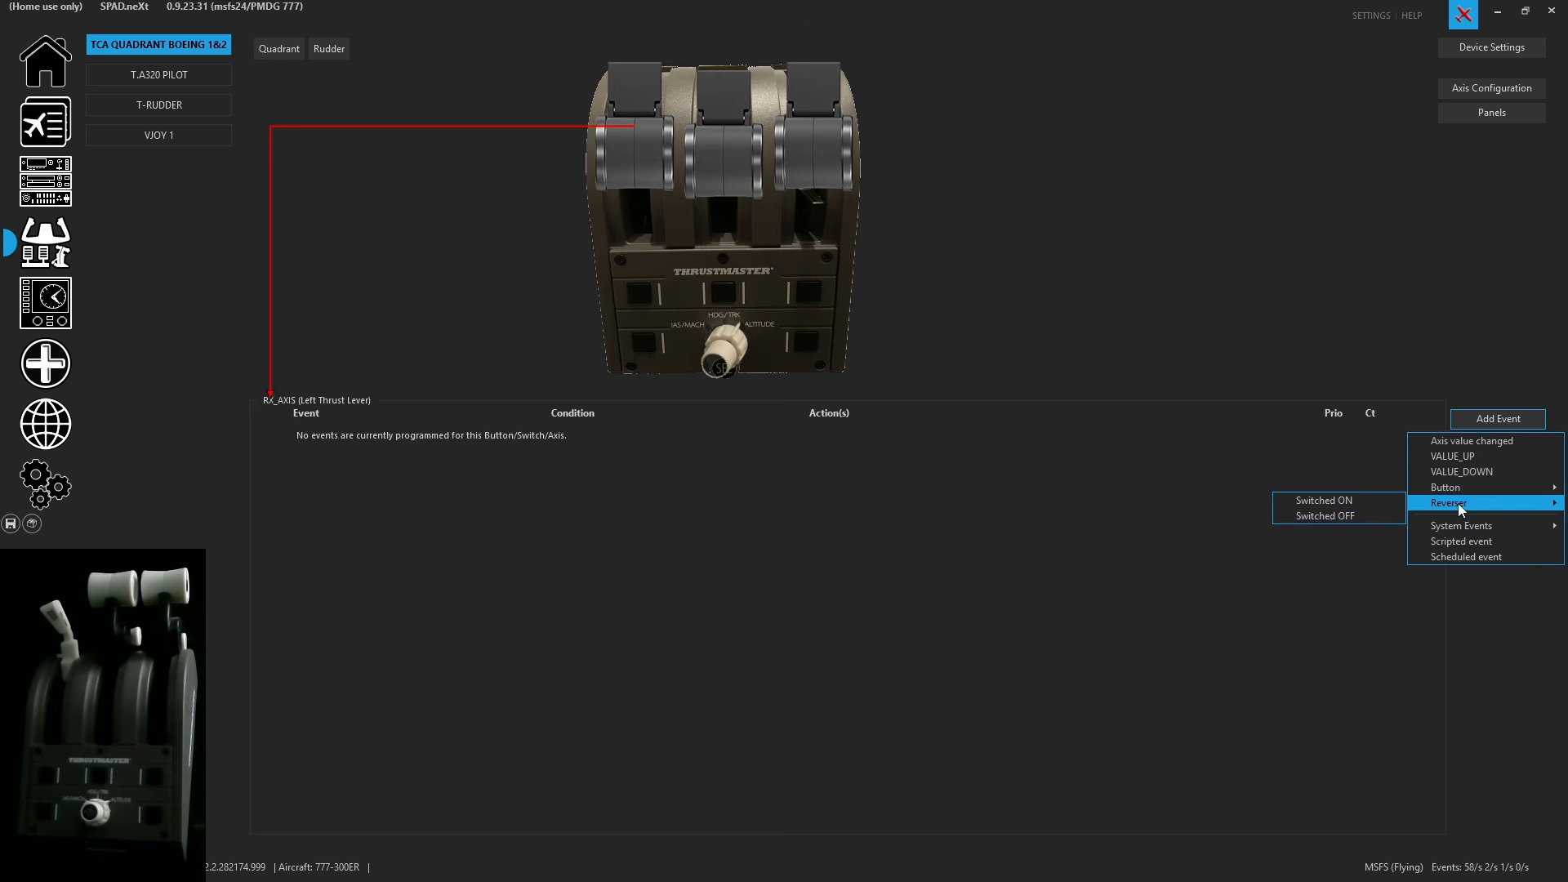
left_click(1225, 531)
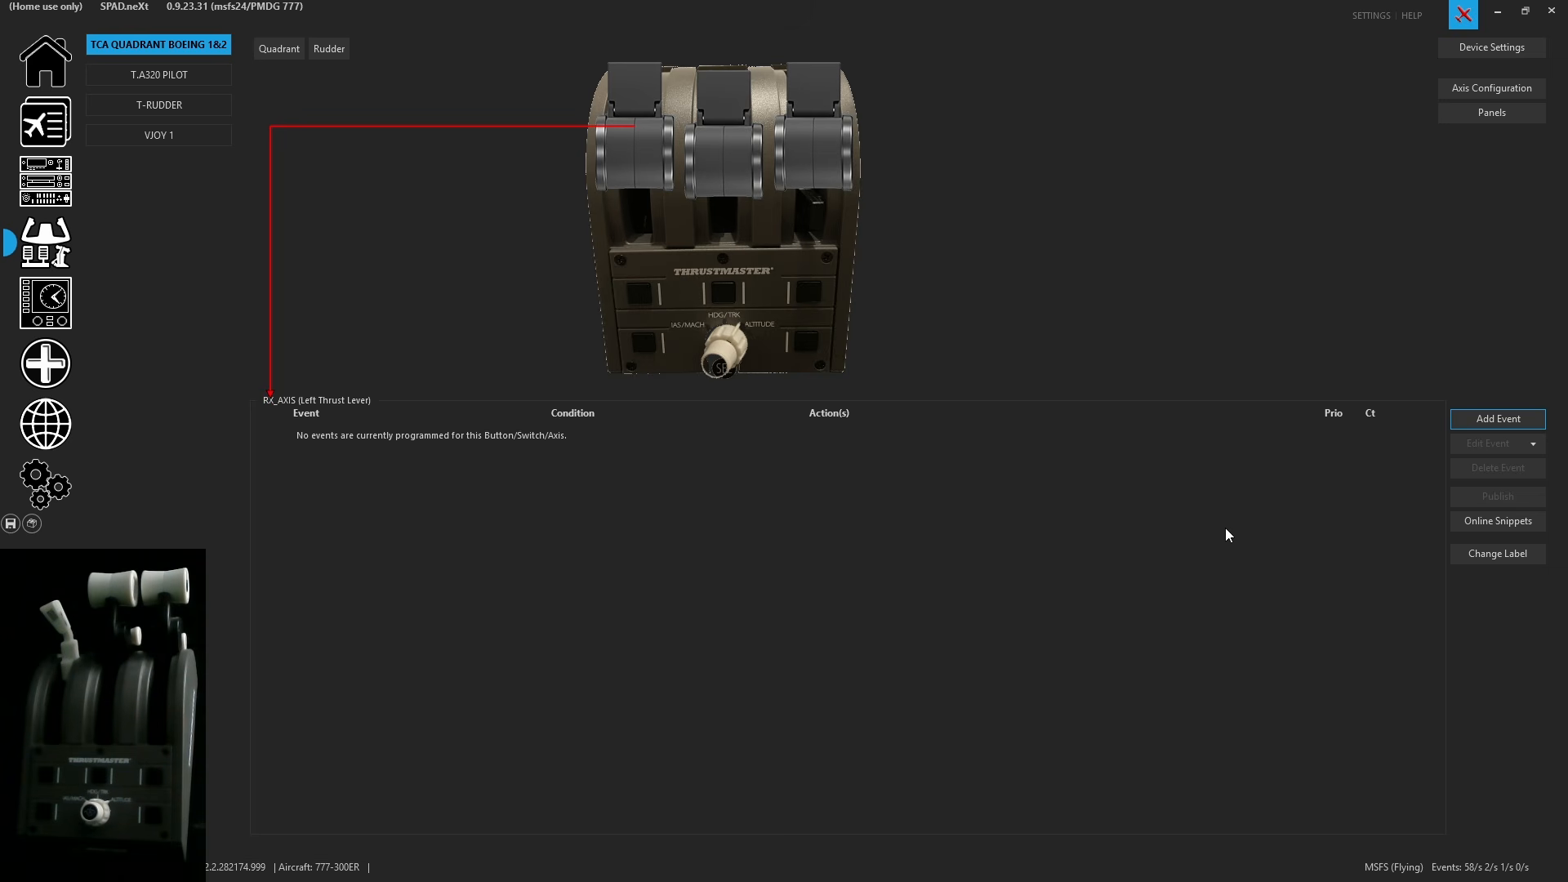
- Open the online snippets for button 1 of the VJOY 1 device
left_click(160, 135)
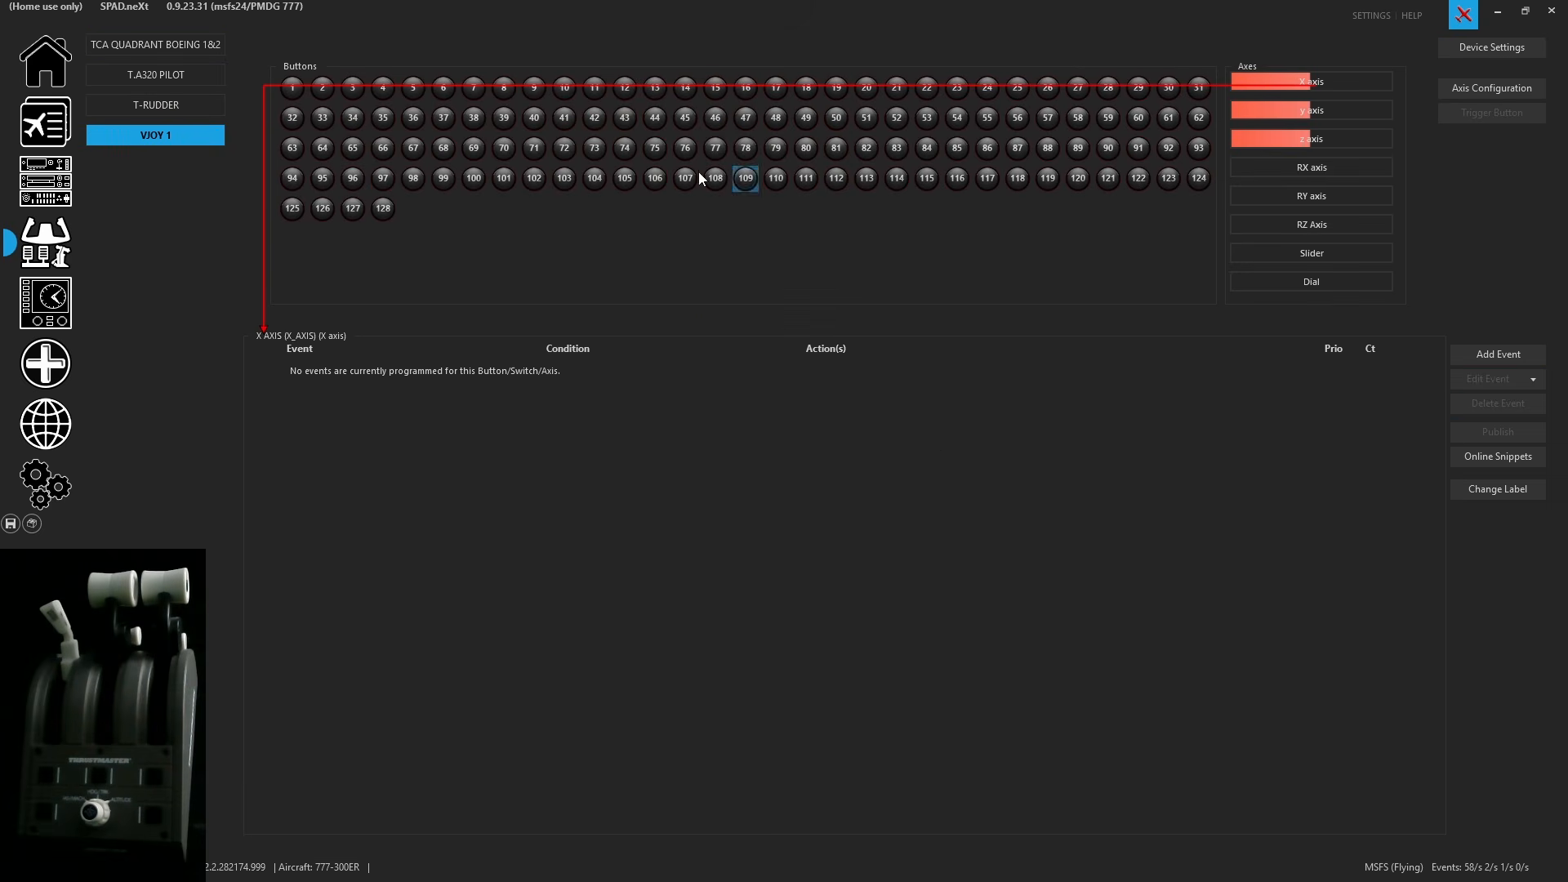
left_click(294, 88)
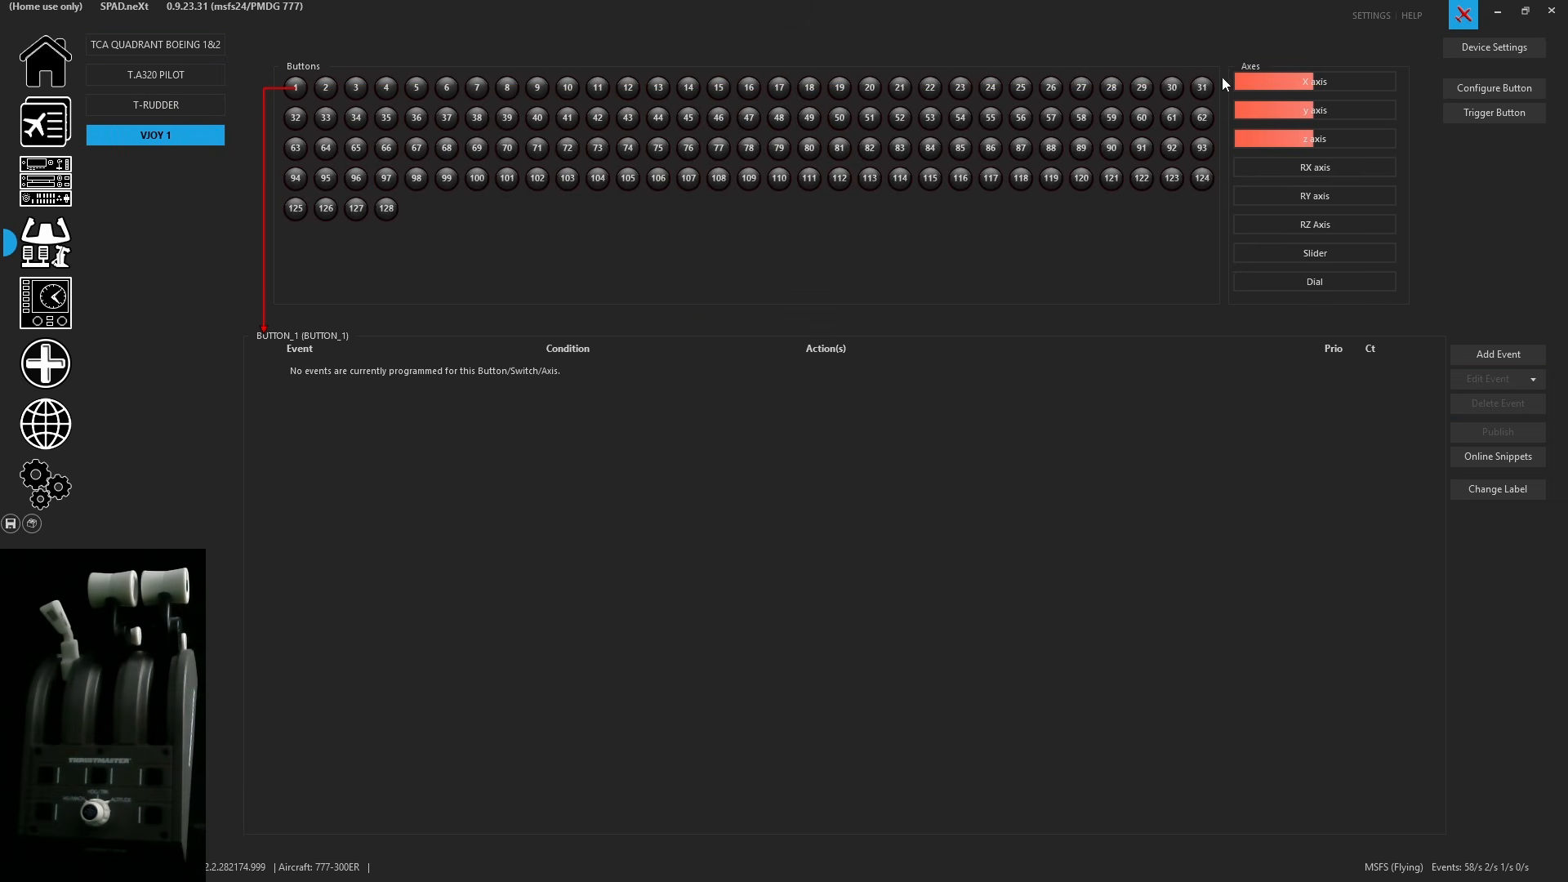
left_click(1483, 459)
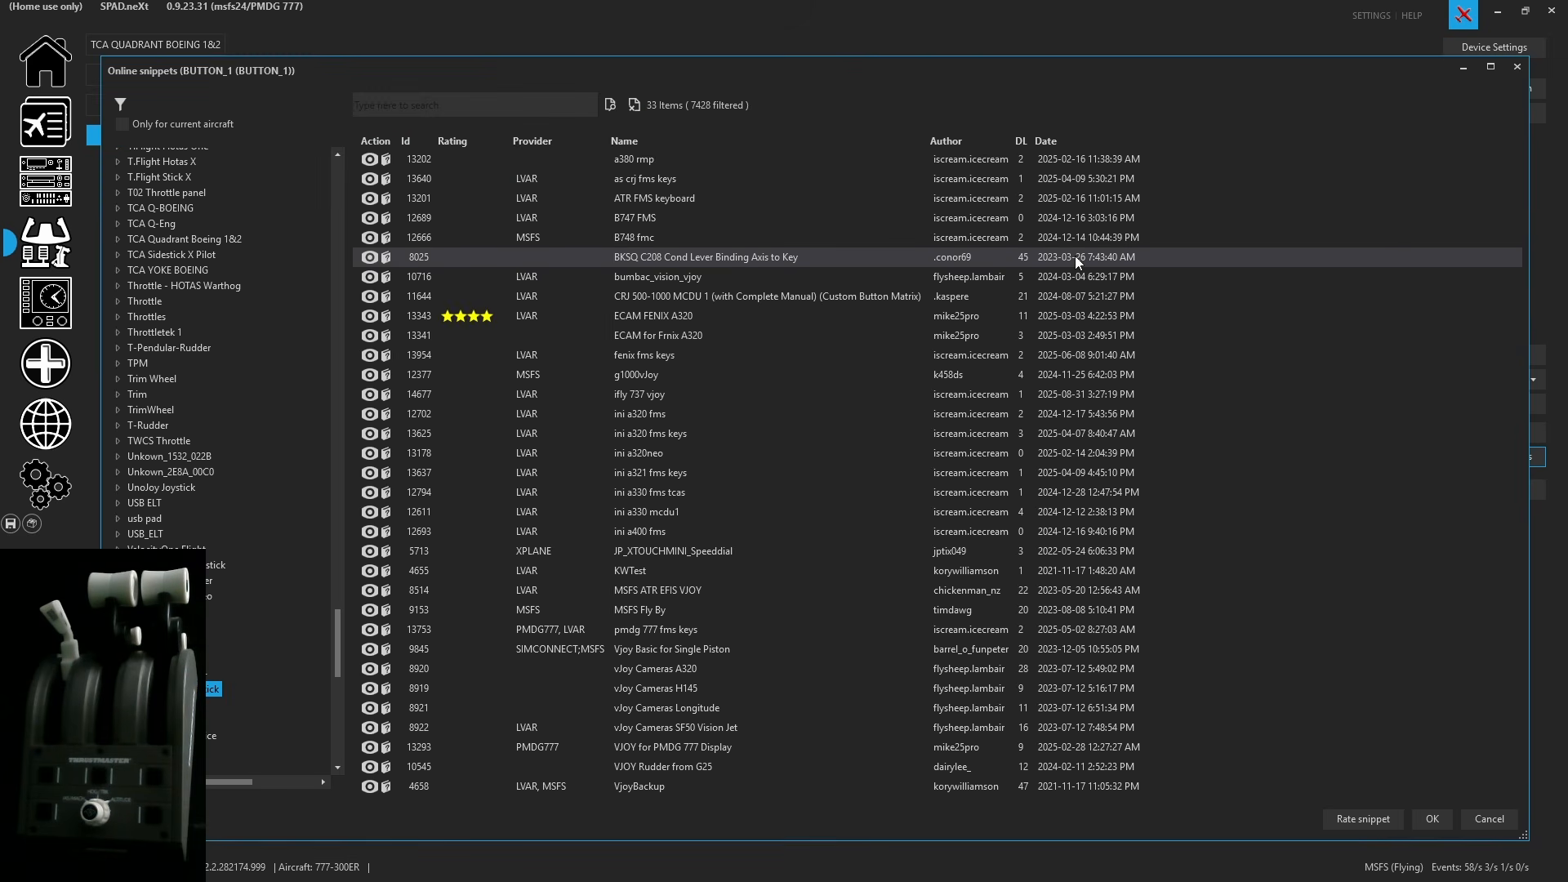
- Filter the snippet library to the Bravo Throttle Quadrant's Complete Device category
left_click_drag(1133, 75, 1146, 56)
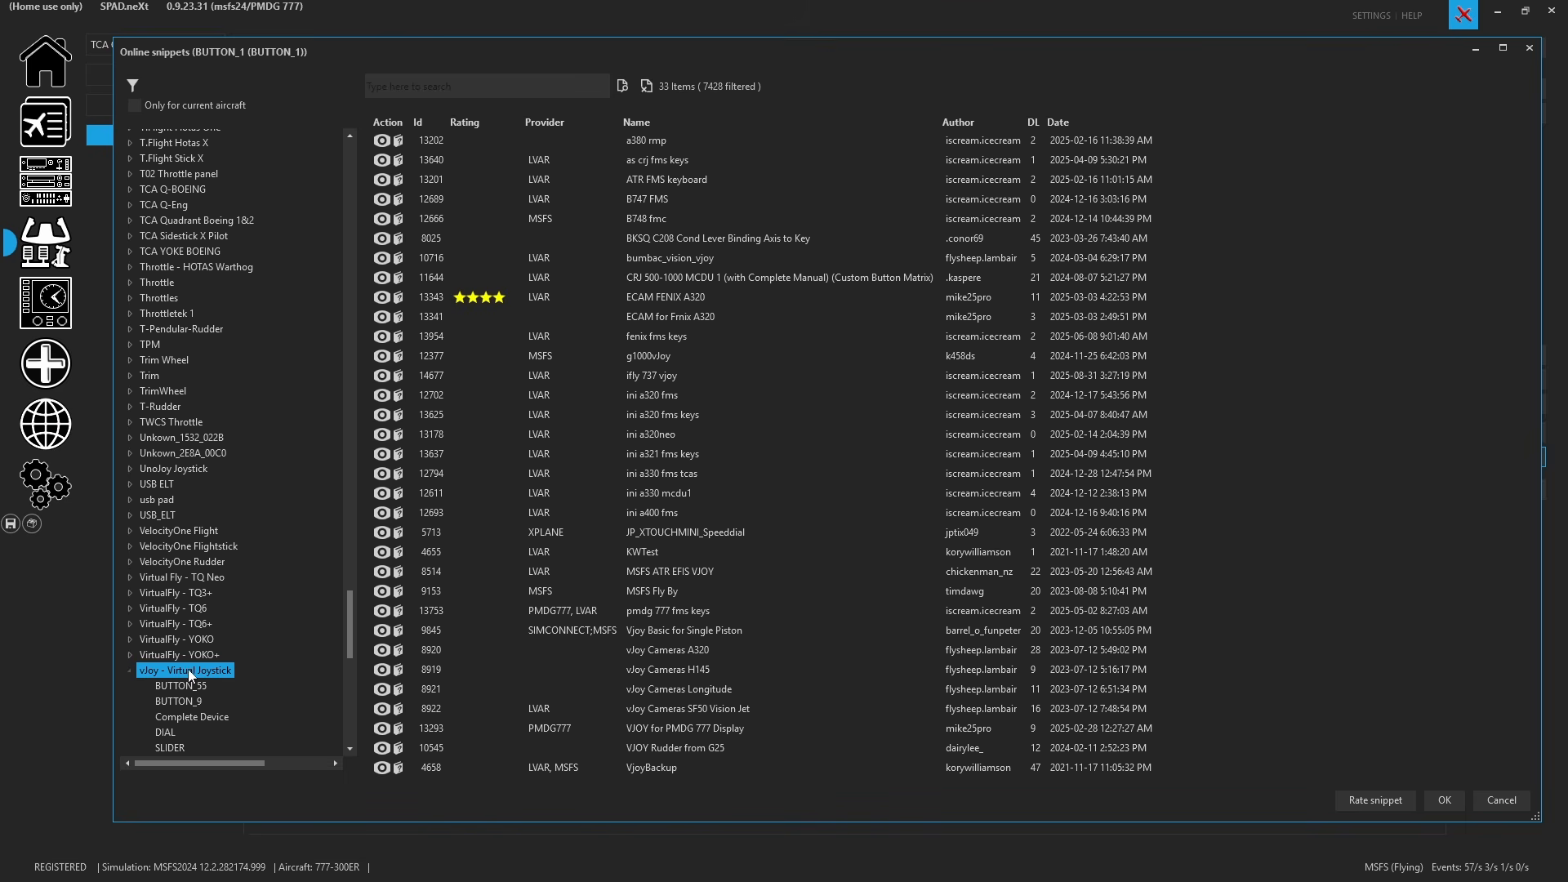
scroll(200, 675, "down", 1)
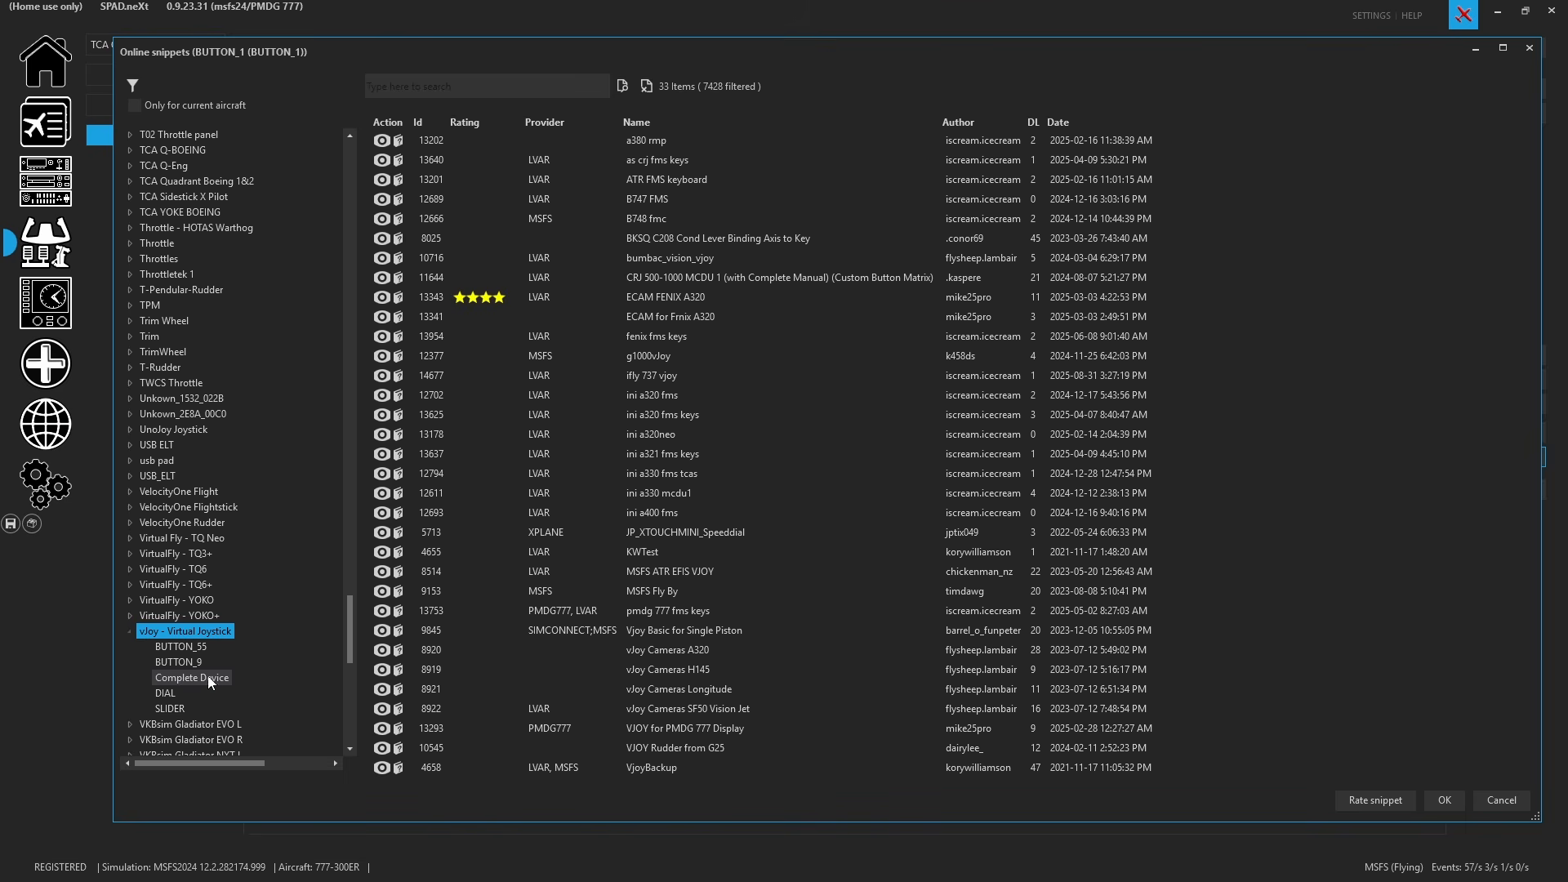
scroll(212, 674, "up", 20)
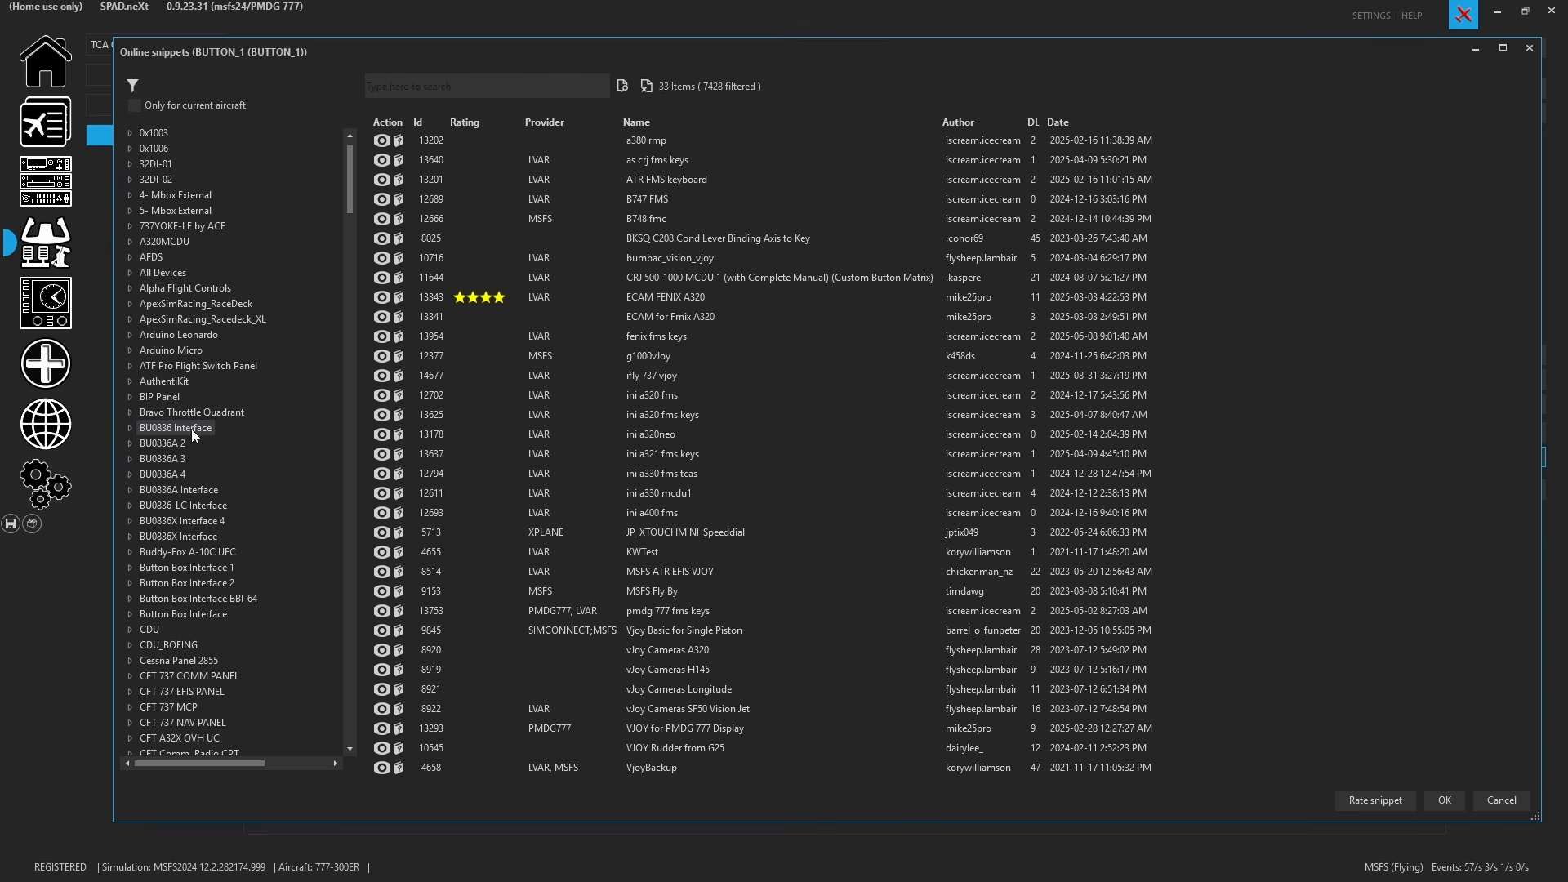
left_click(168, 411)
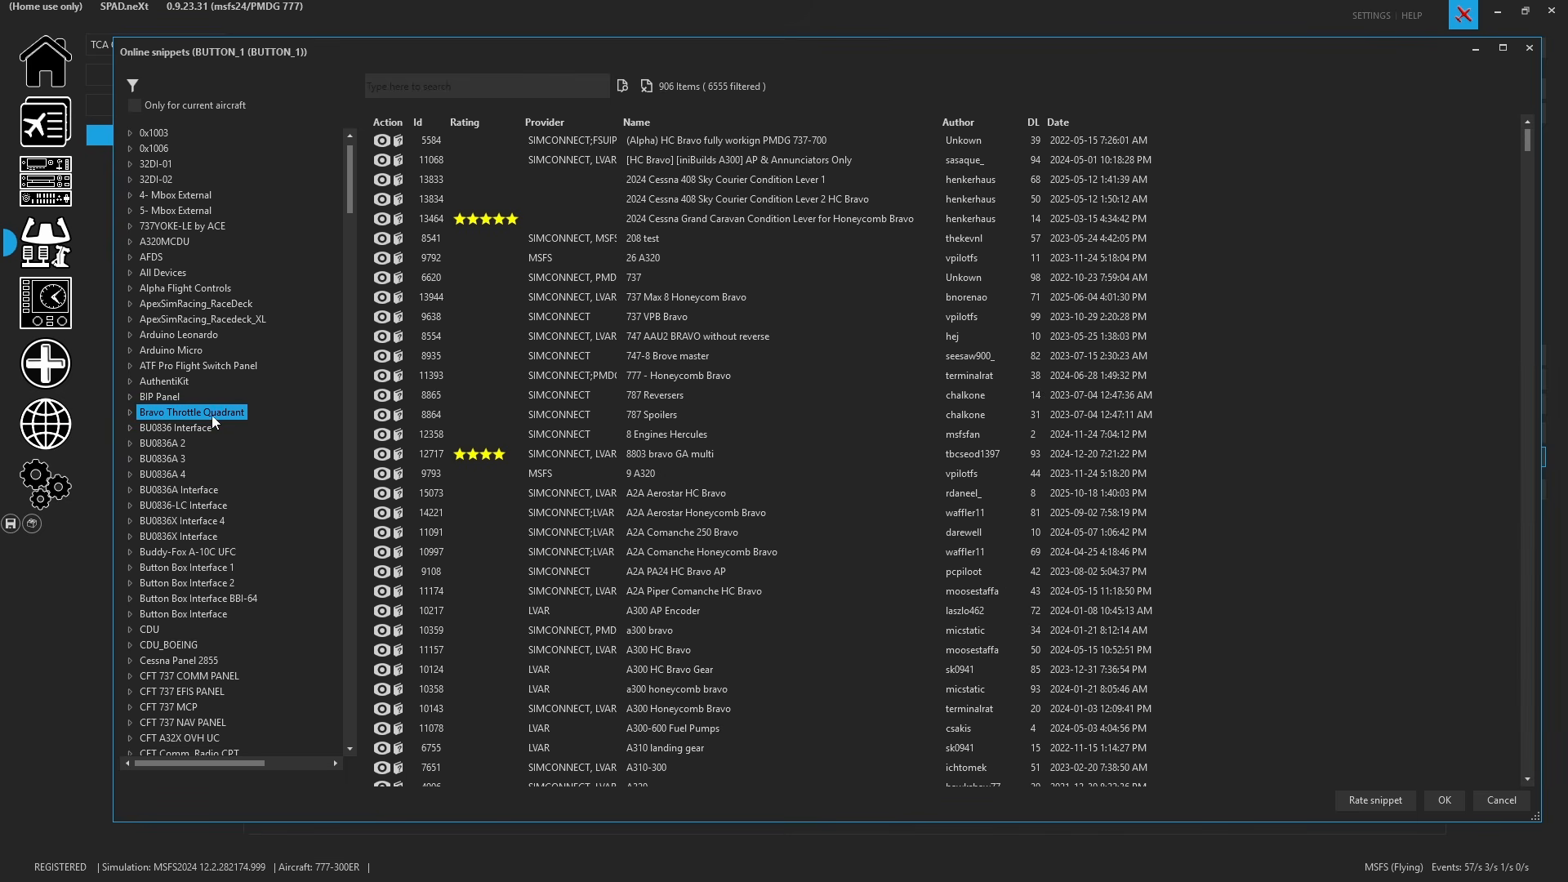
left_click(129, 413)
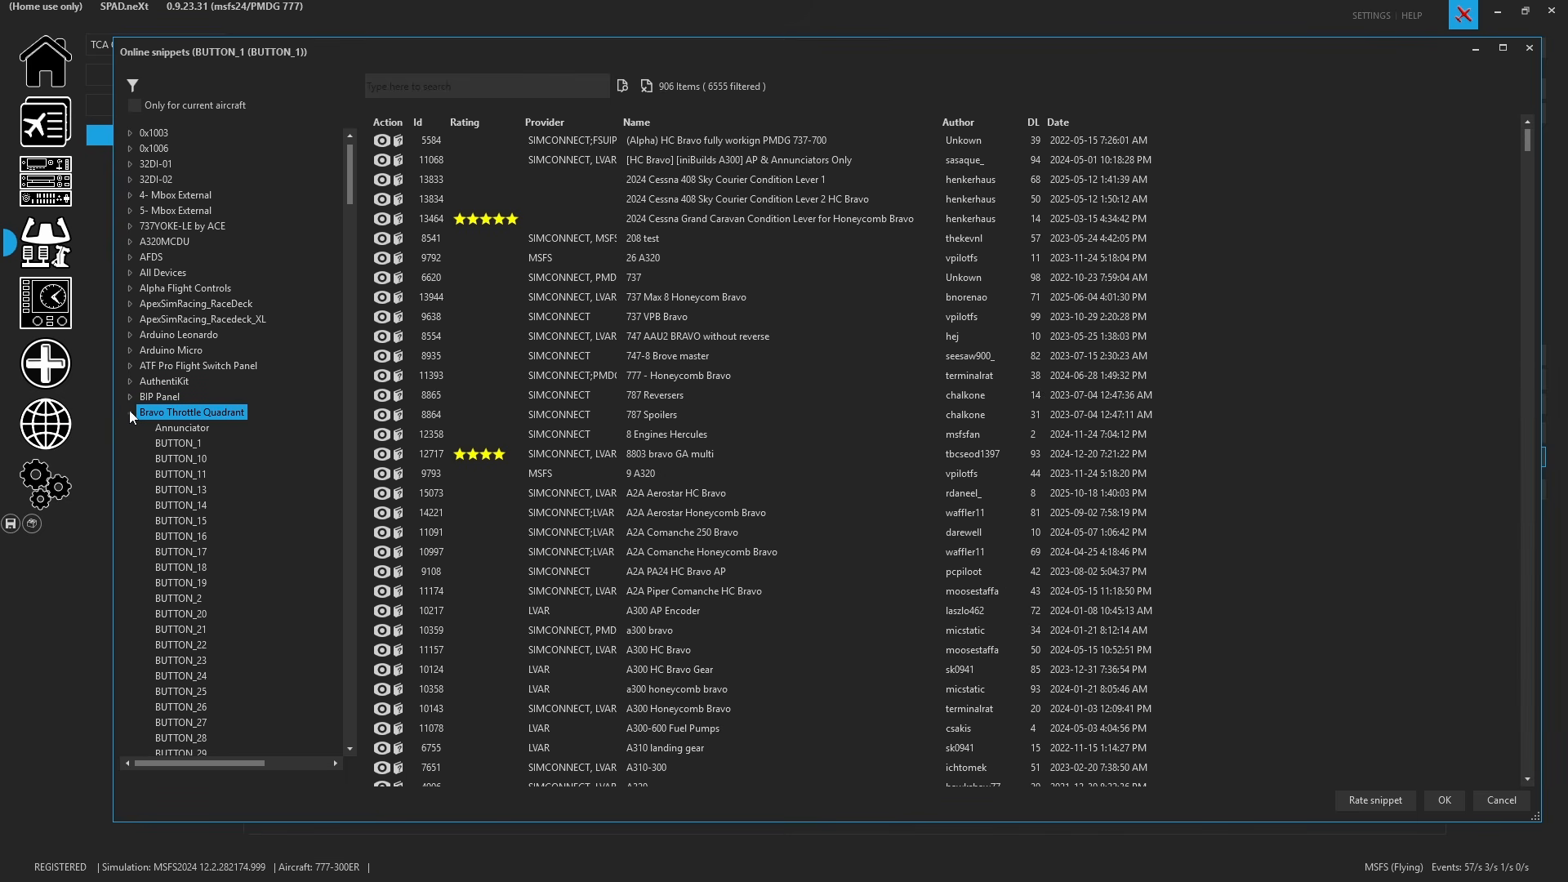
scroll(234, 413, "down", 9)
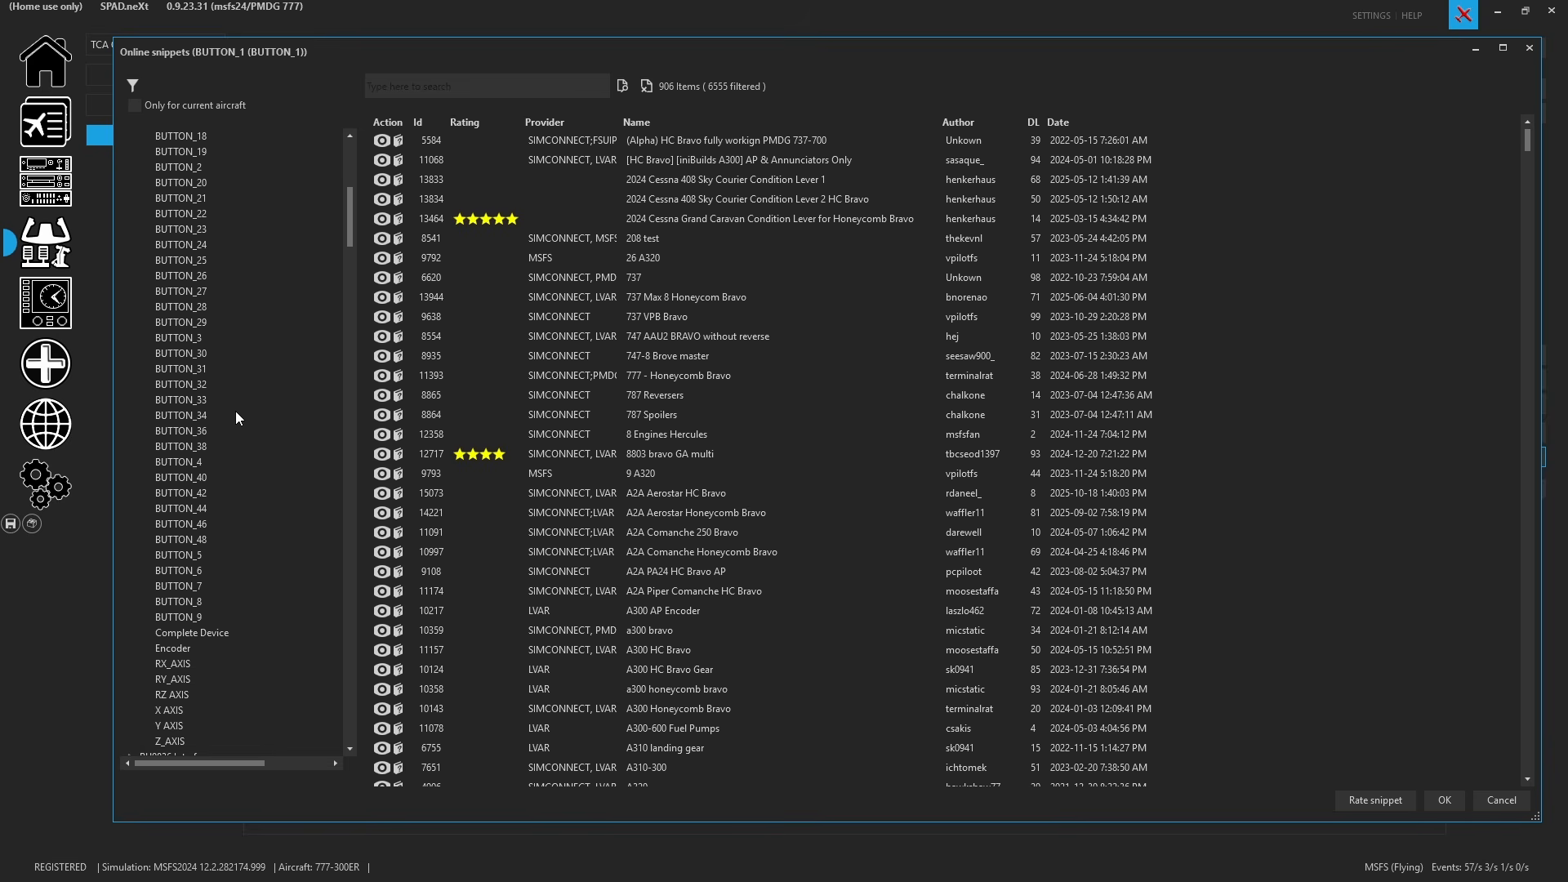
left_click(219, 629)
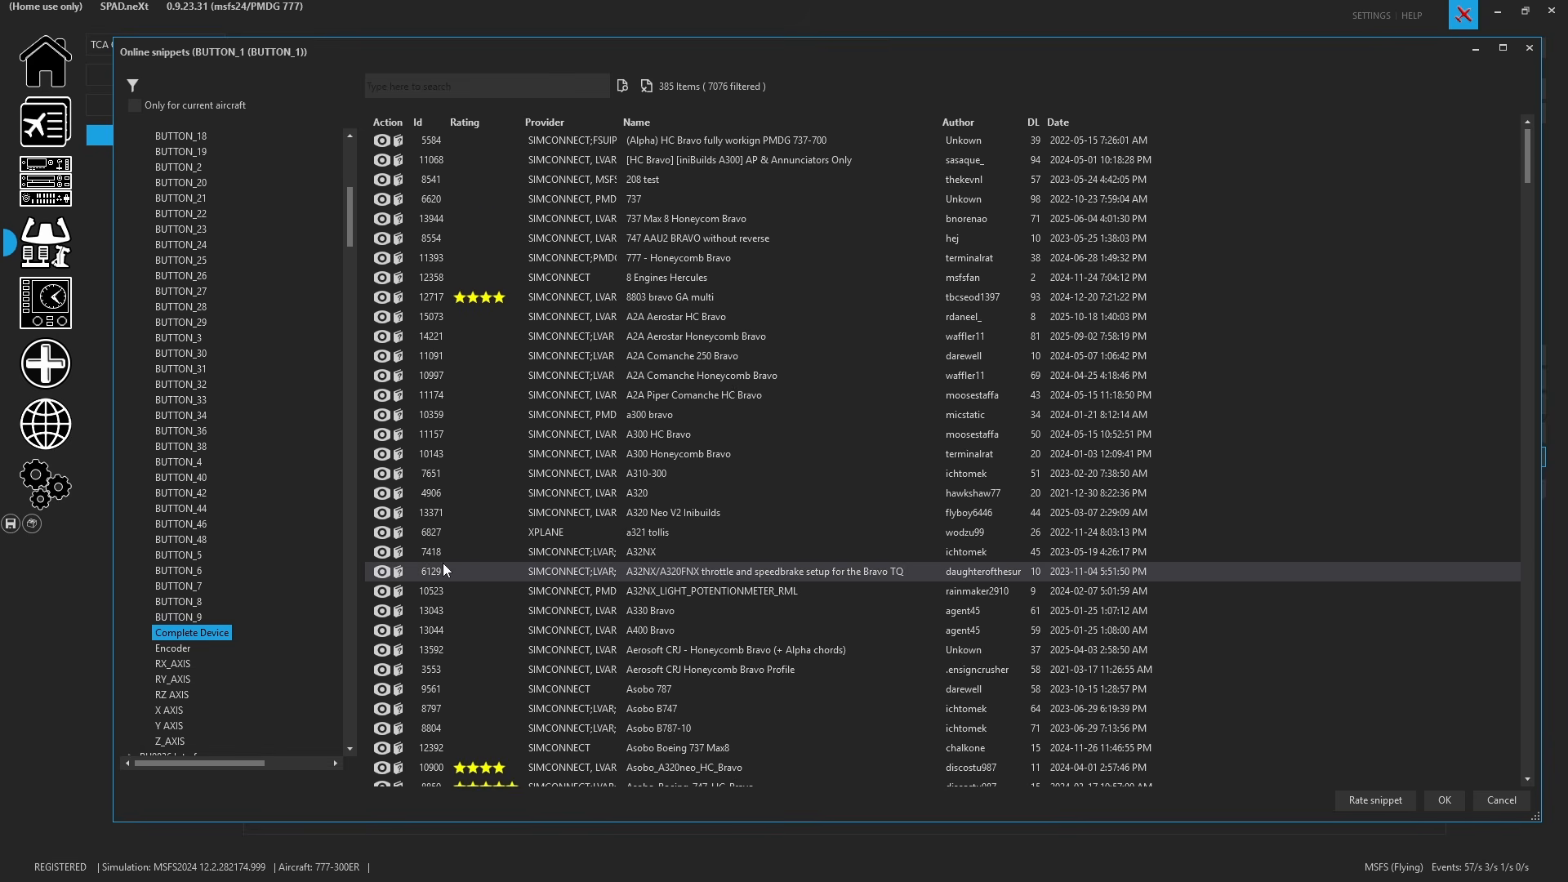
- Search the snippets for 777 and select MSFS HC Bravo PMDG 777
left_click(530, 87)
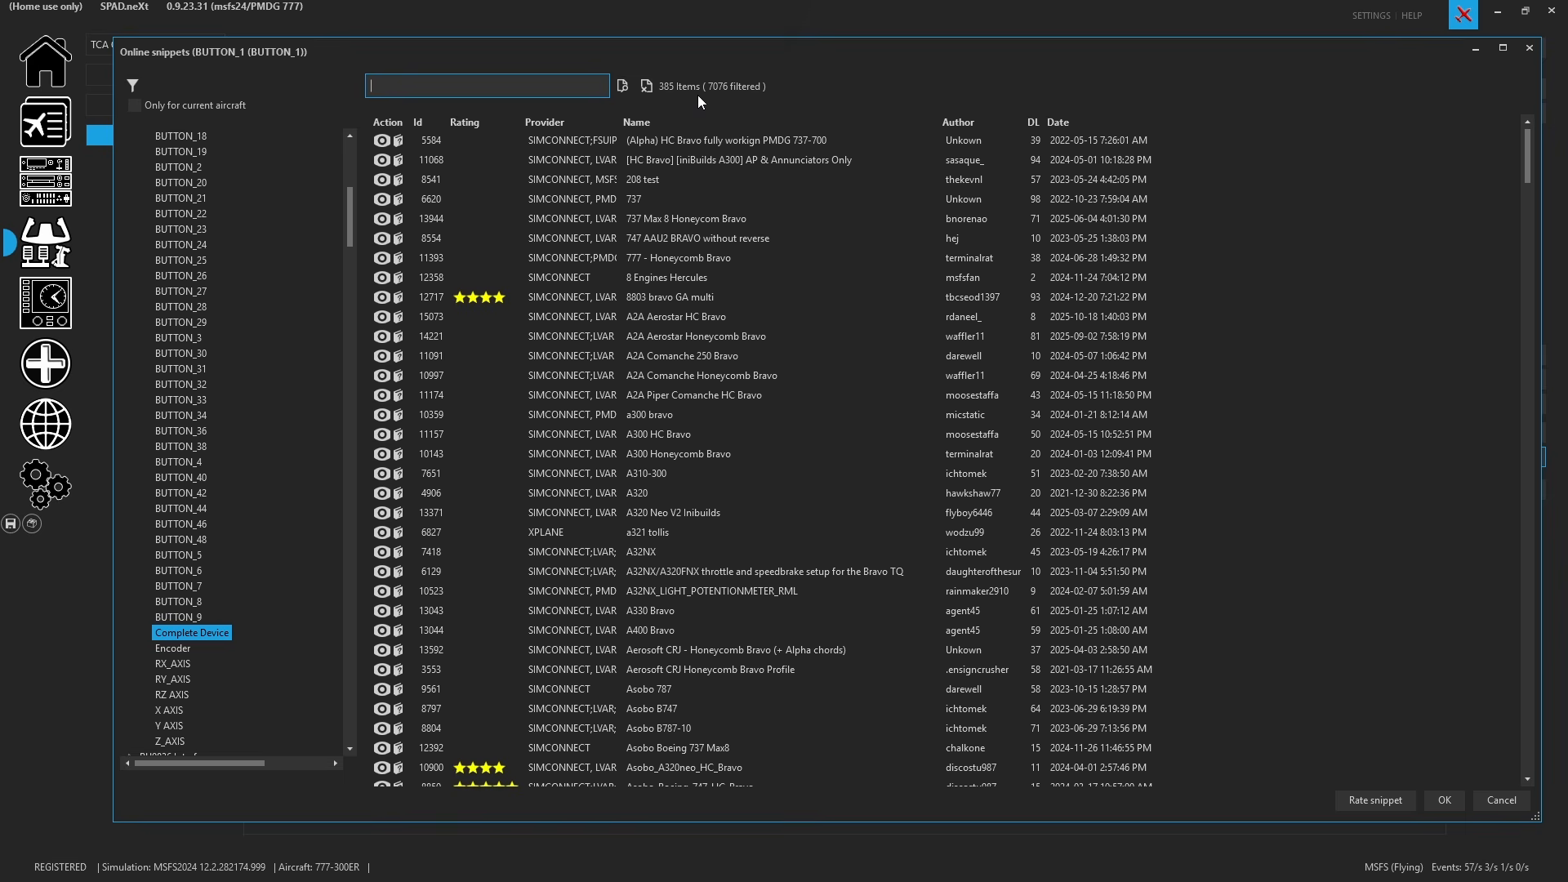
type("777")
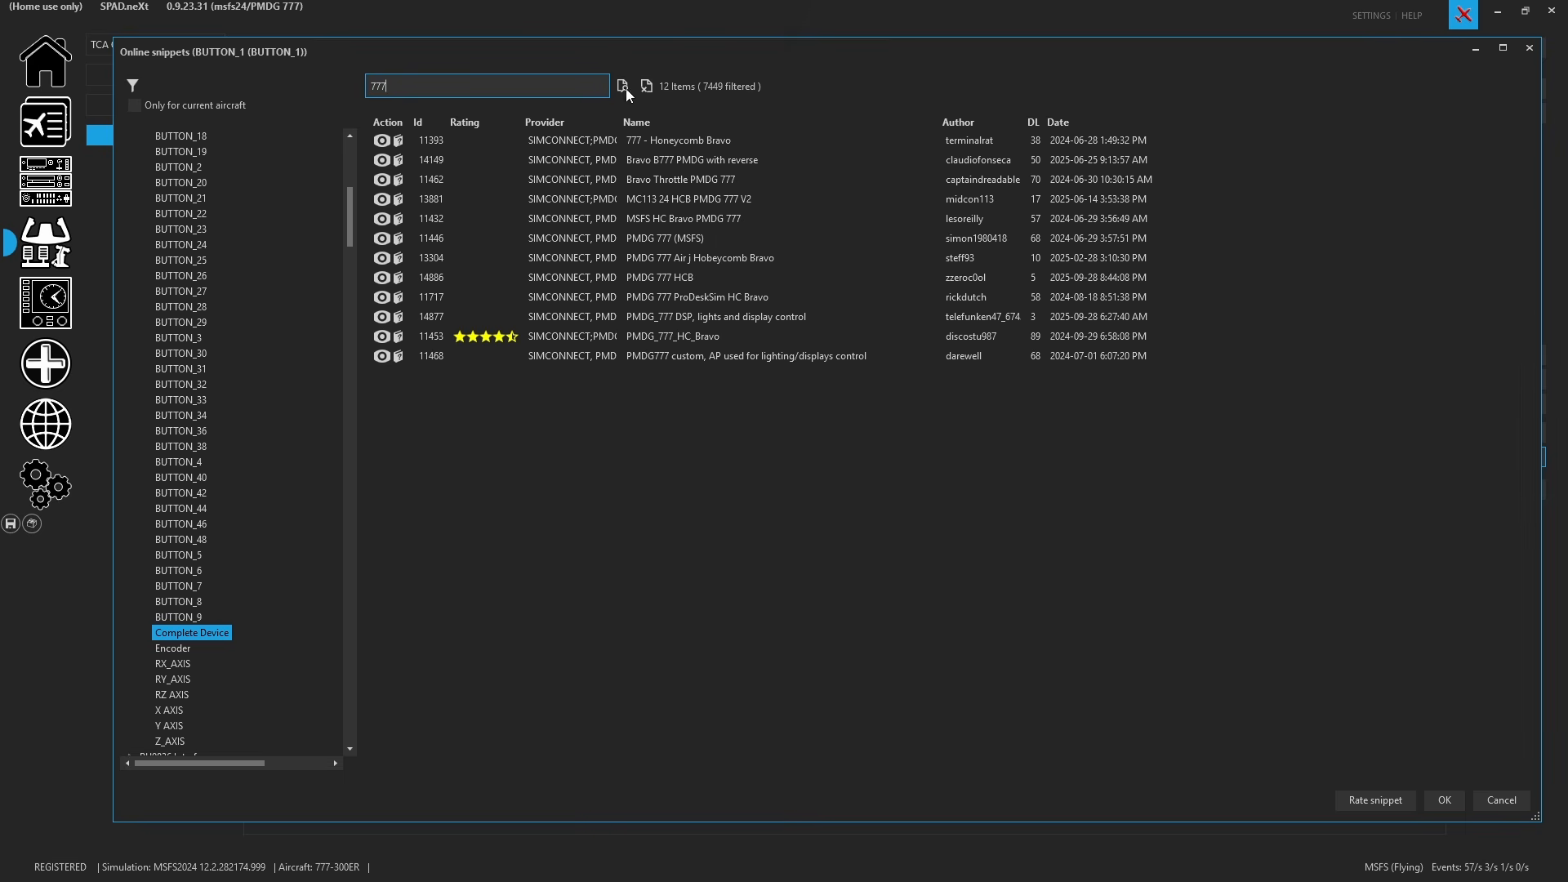
left_click_drag(620, 122, 719, 132)
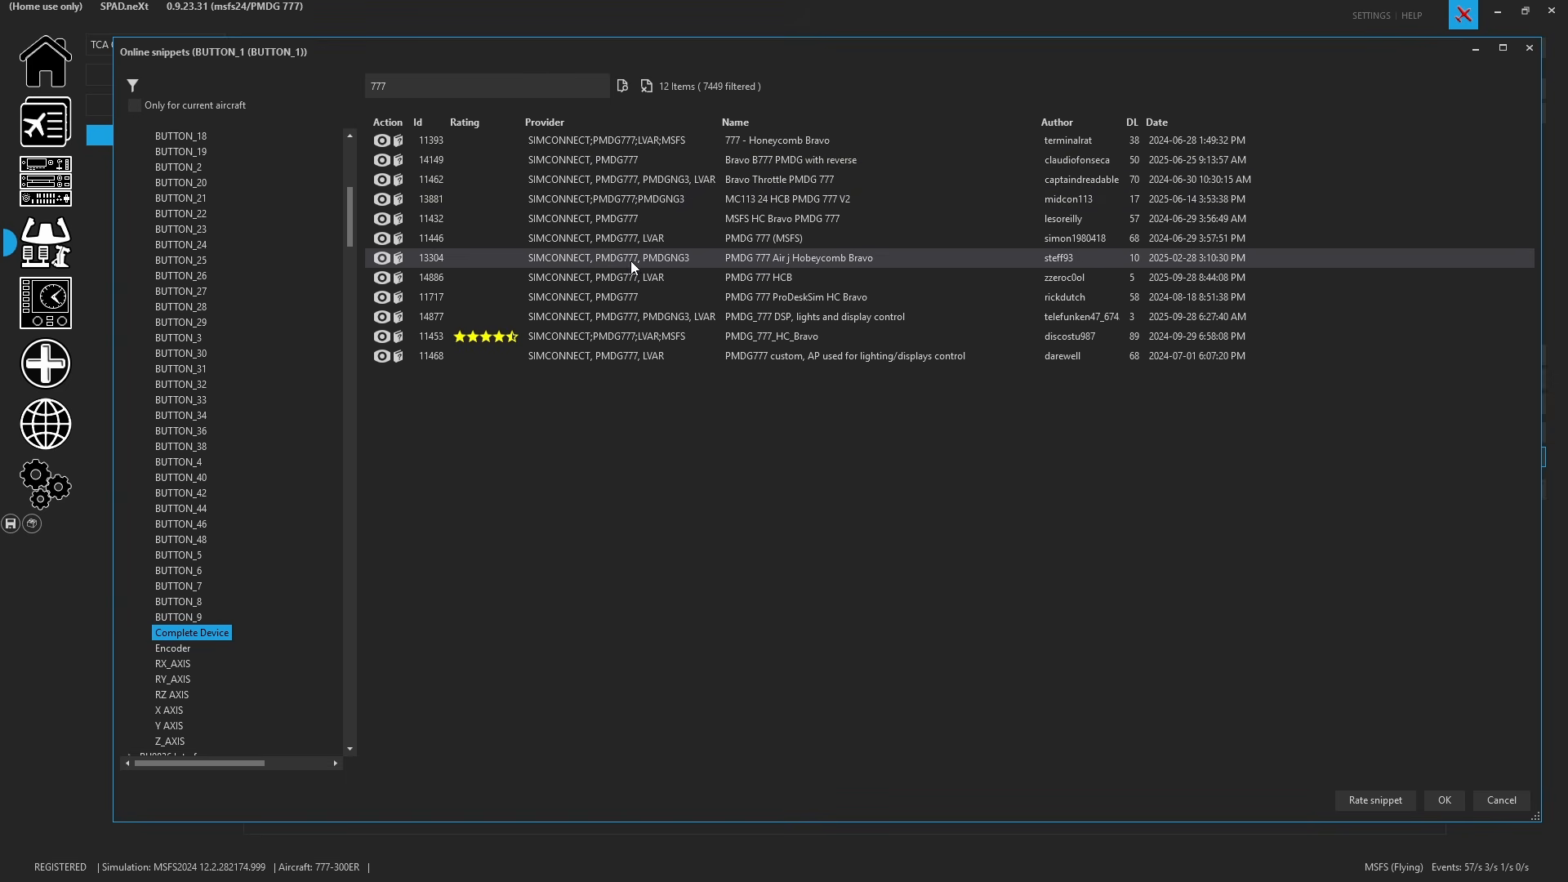
left_click(606, 218)
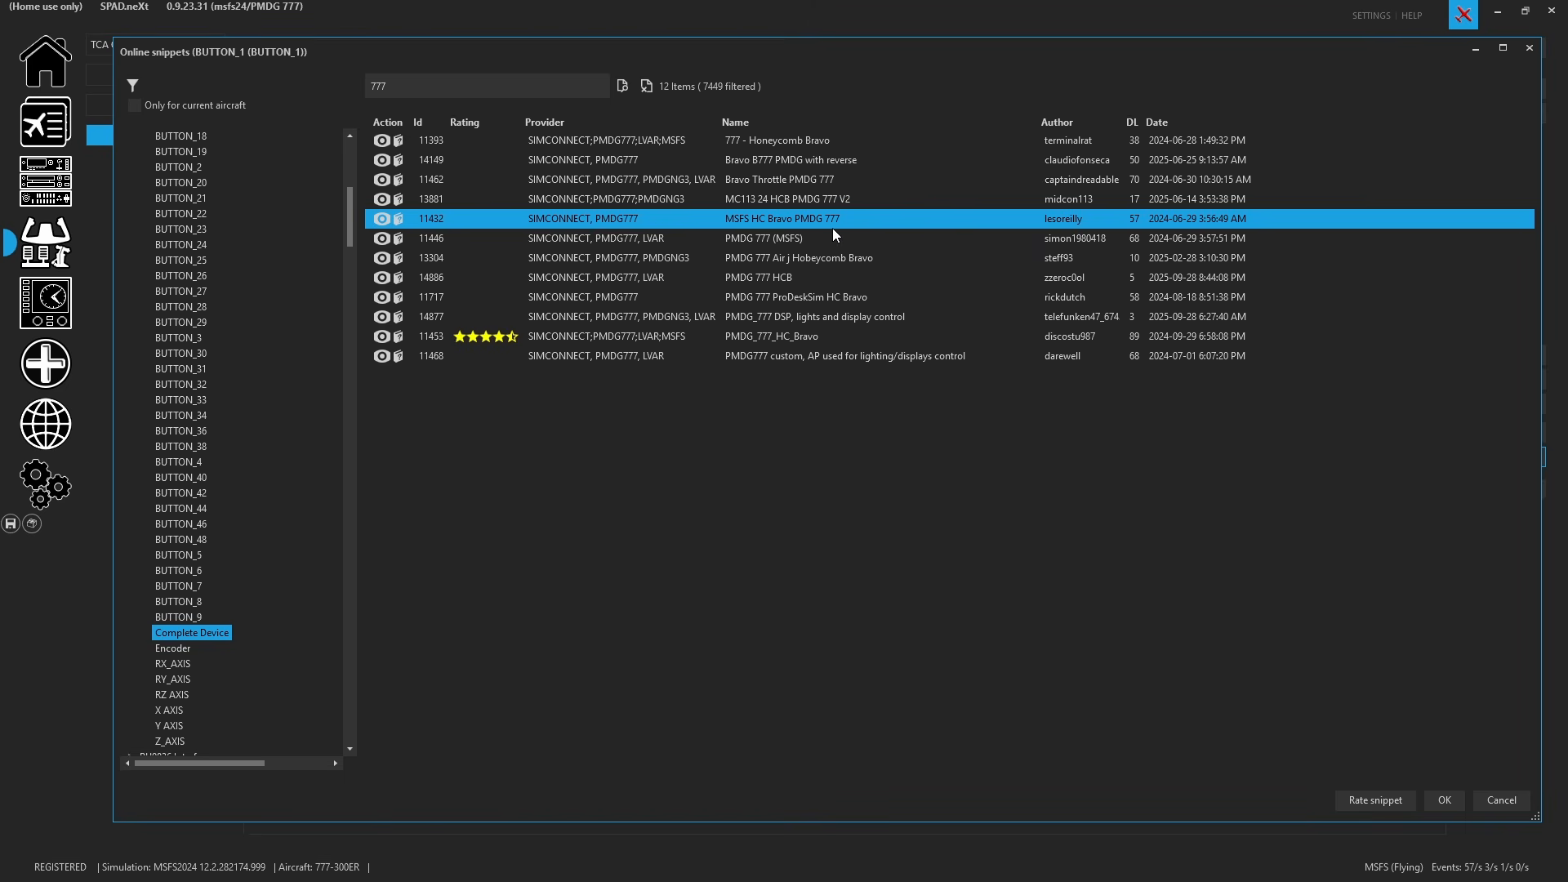
- Preview the selected snippet's event and axis assignments
left_click(382, 221)
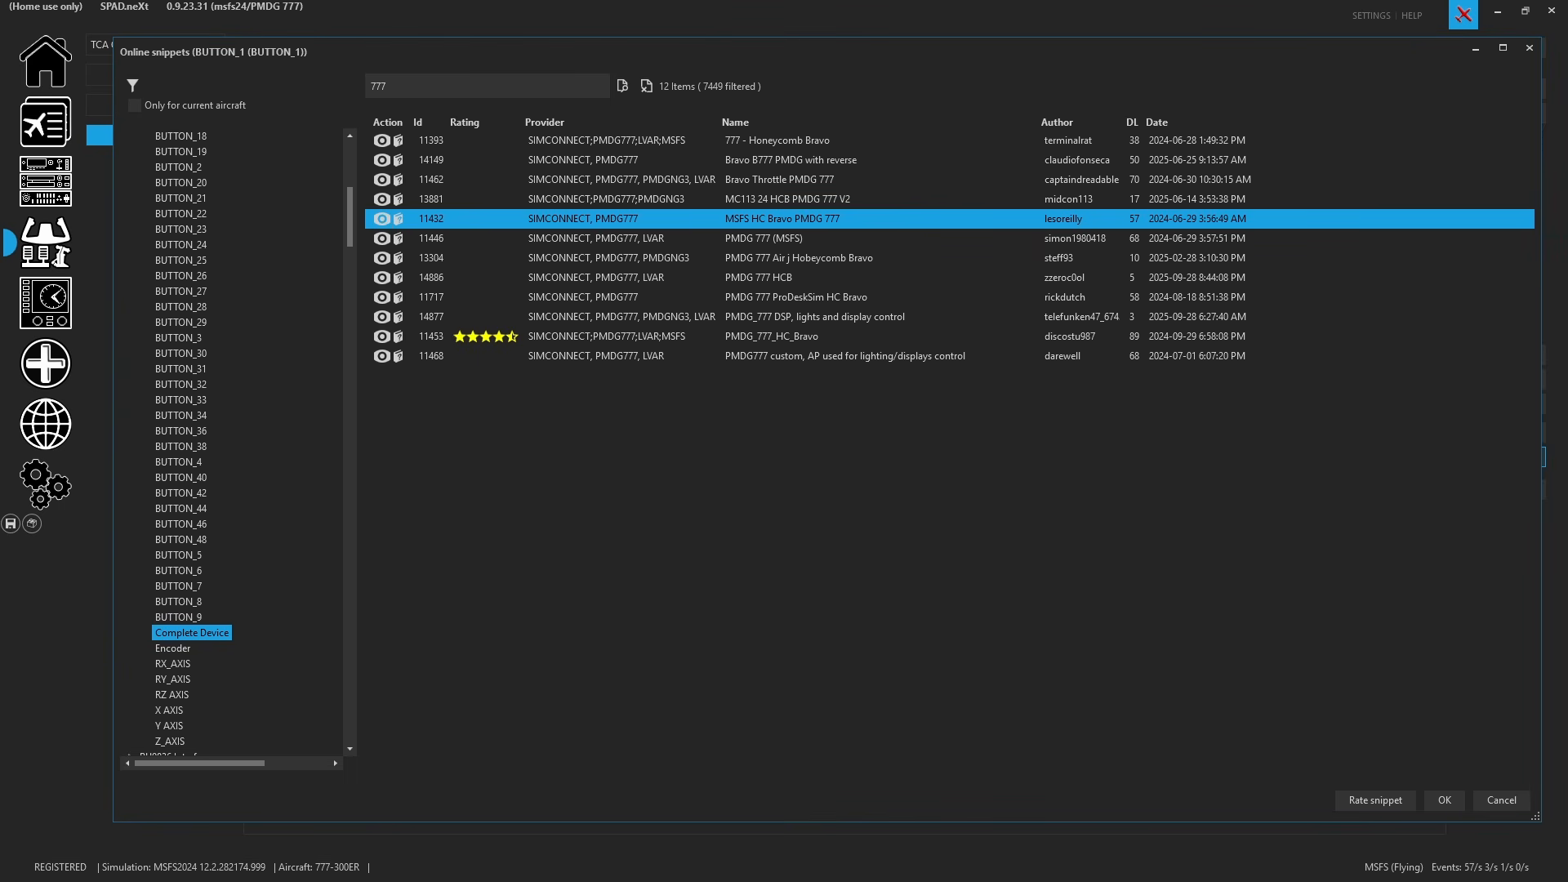
left_click_drag(802, 88, 401, 153)
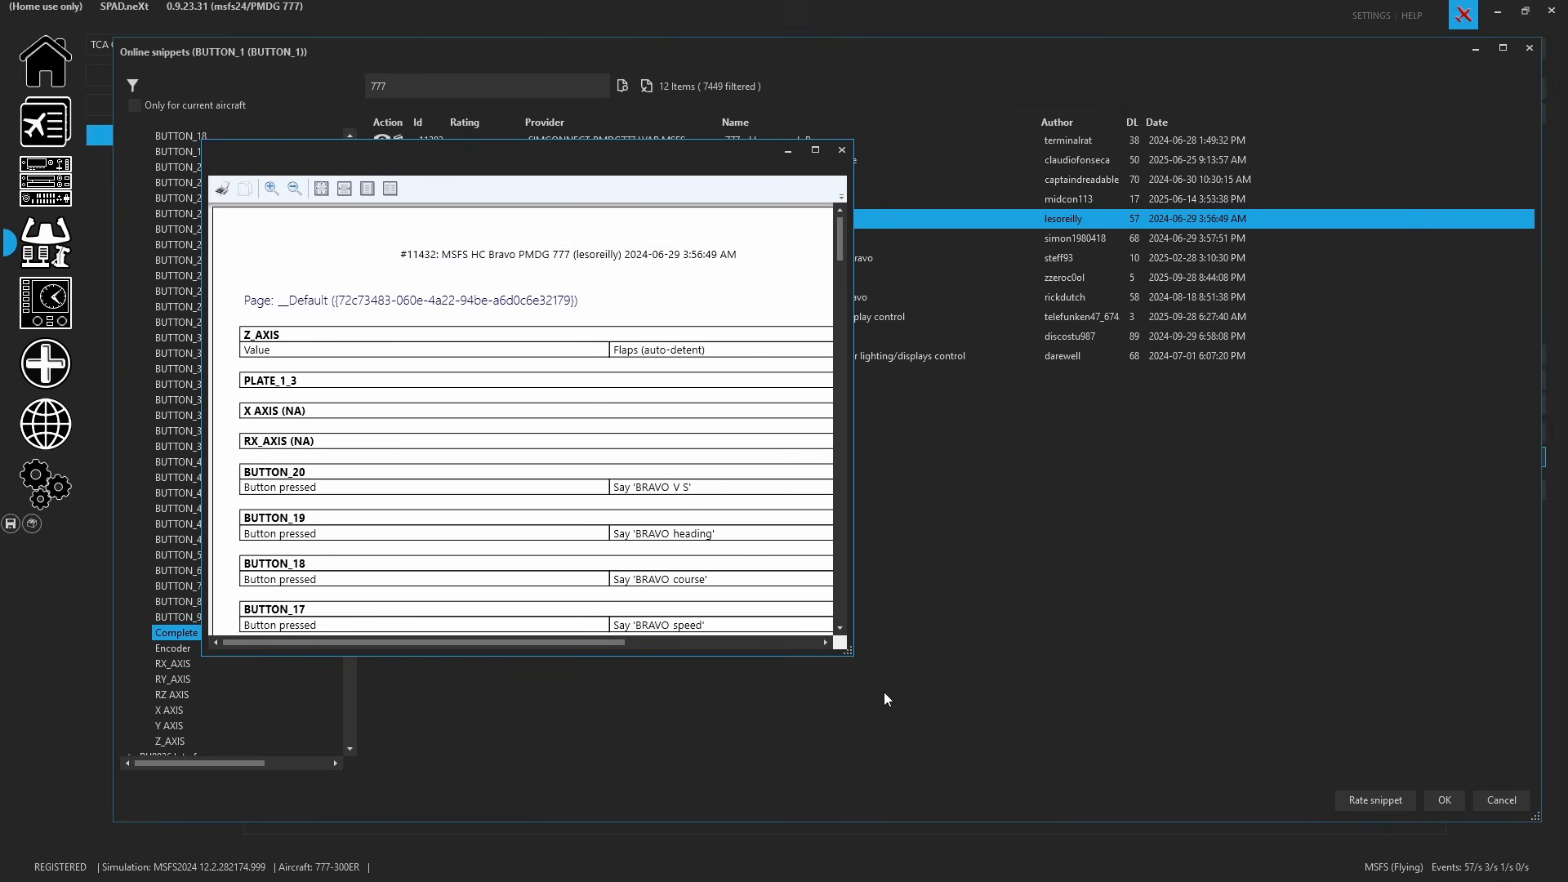
left_click_drag(847, 653, 1286, 813)
scroll(462, 362, "down", 2)
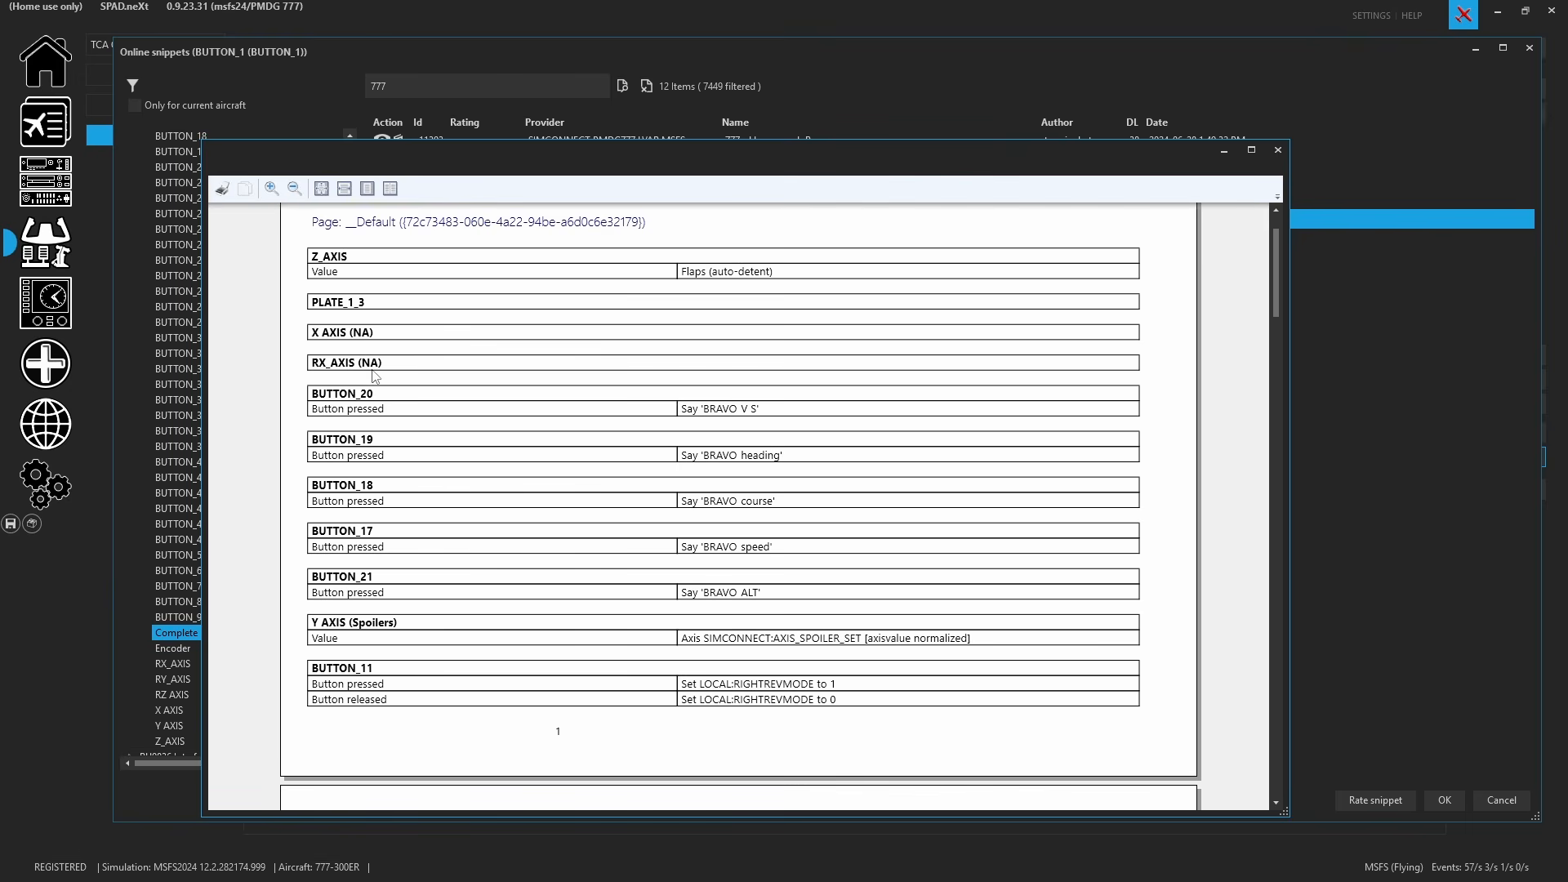
scroll(448, 413, "down", 1)
scroll(422, 511, "down", 2)
scroll(422, 512, "down", 3)
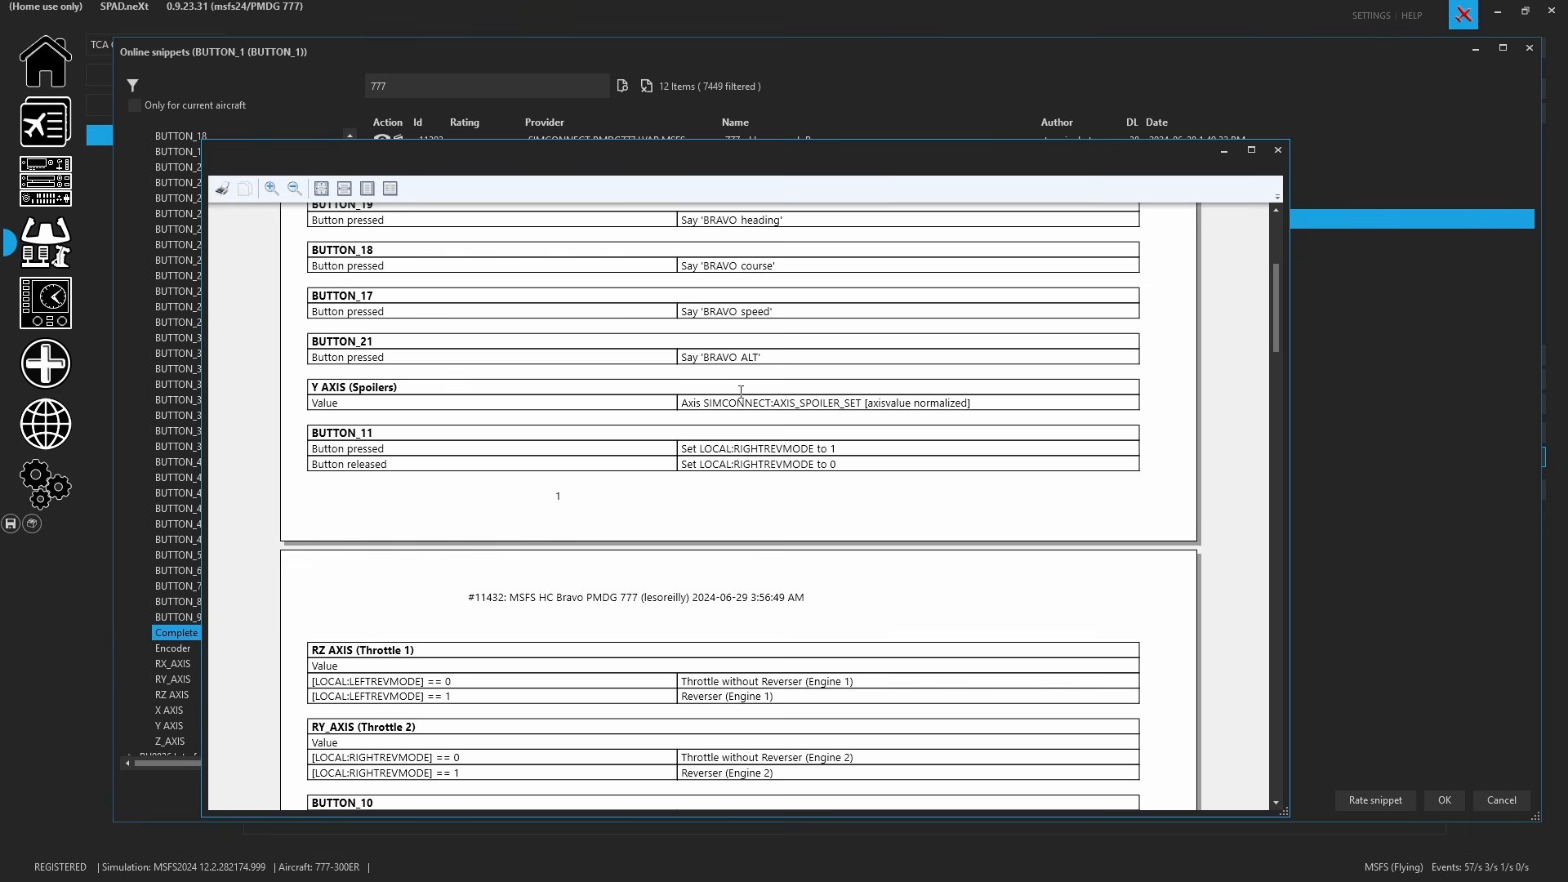
- Import the snippet, replacing all existing events and pages on the device
left_click(1445, 800)
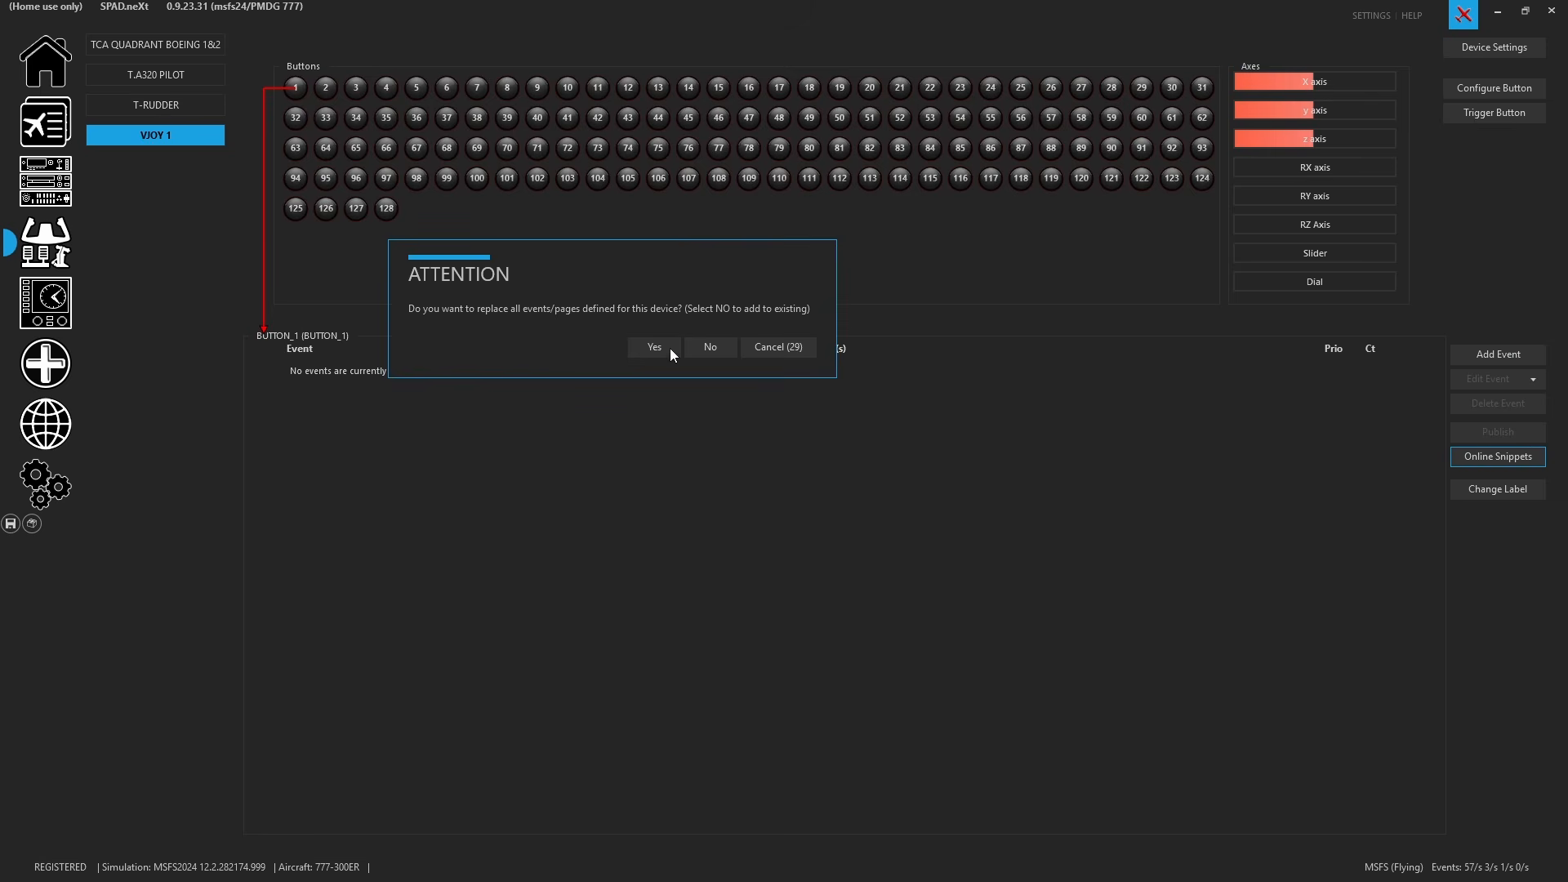
left_click(651, 349)
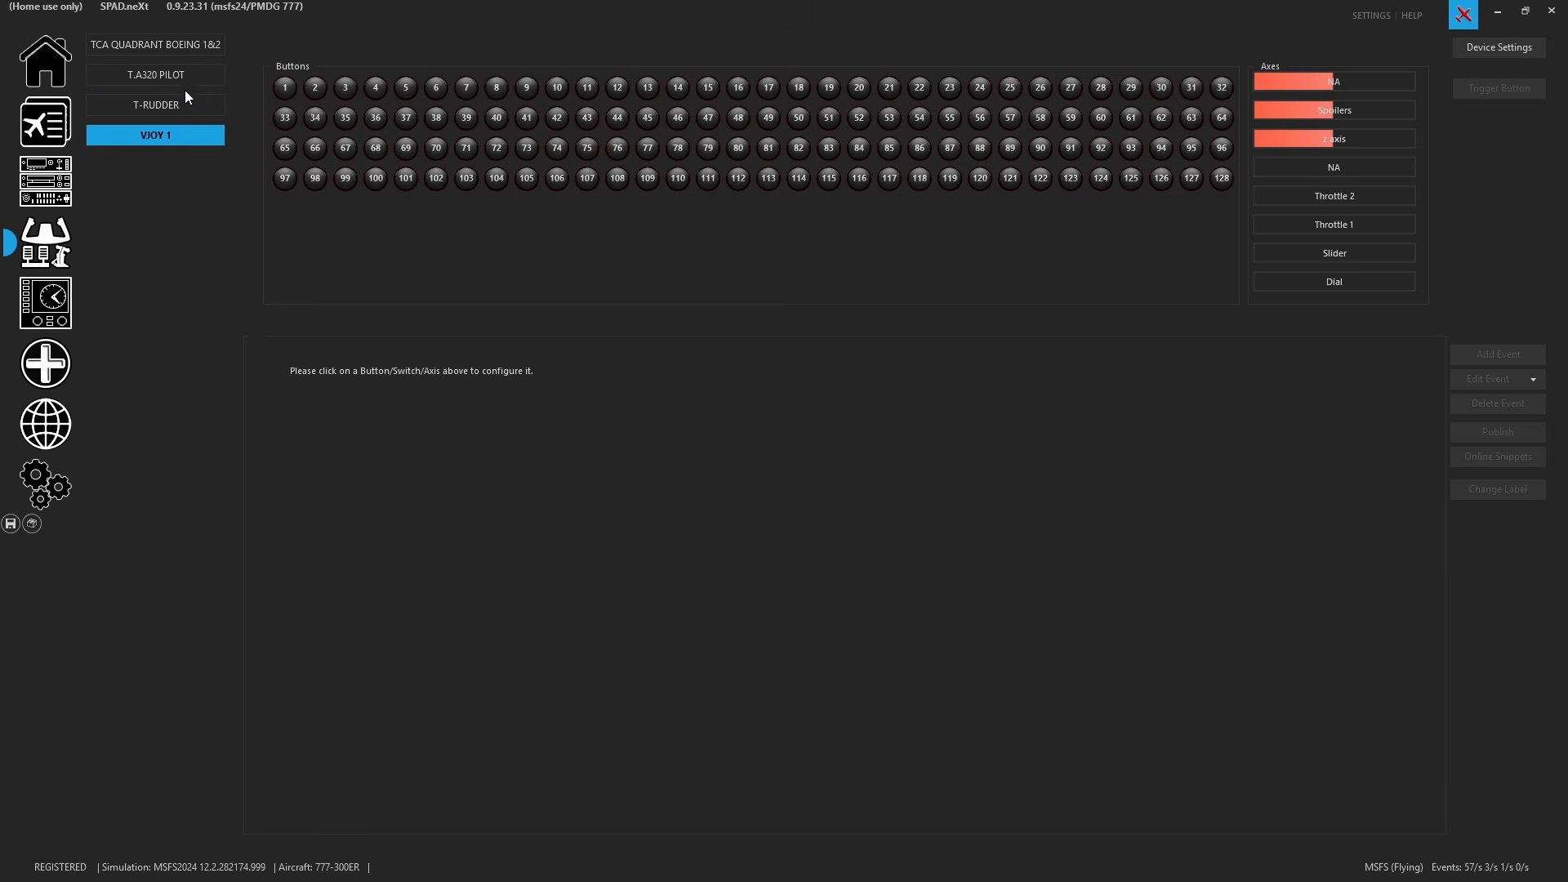
- Inspect the imported events on vJoy button 1 and the trigger options available for its light event
left_click(286, 88)
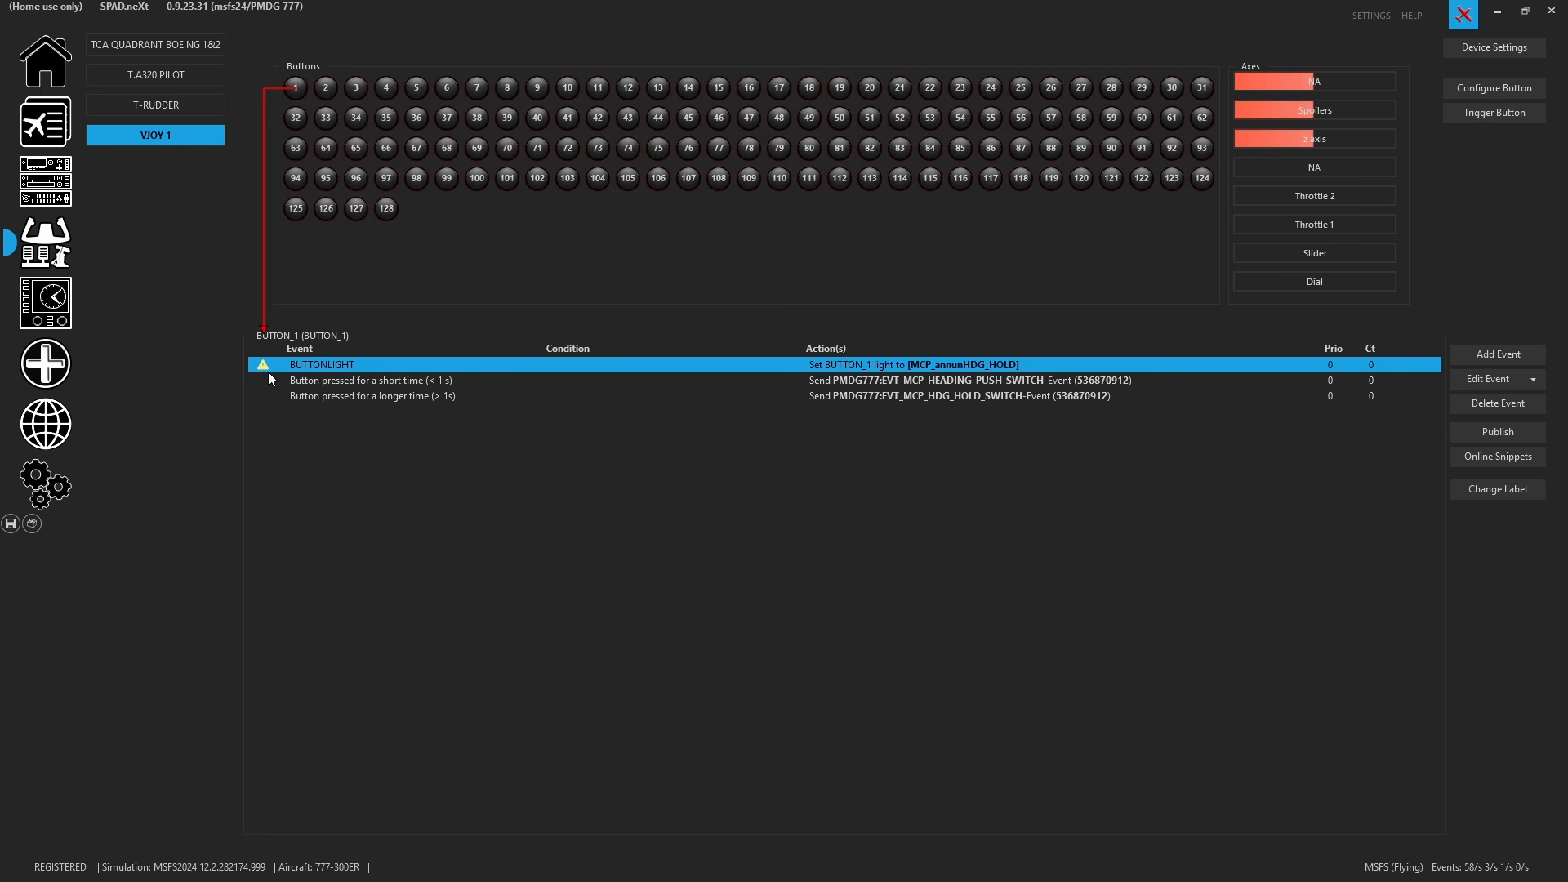
right_click(373, 366)
mouse_move(487, 504)
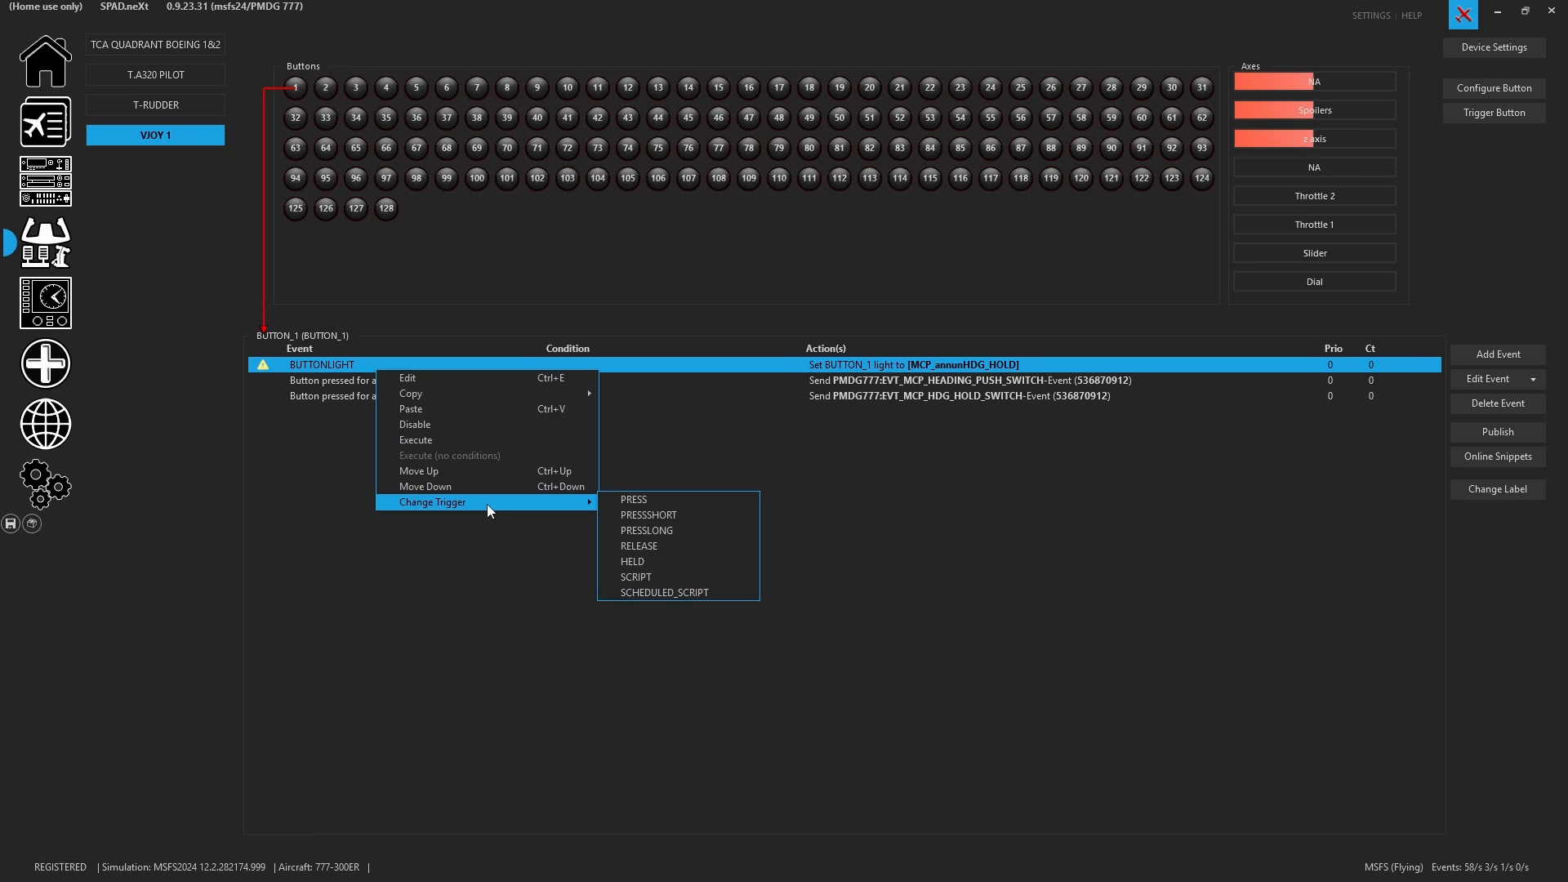
left_click(521, 655)
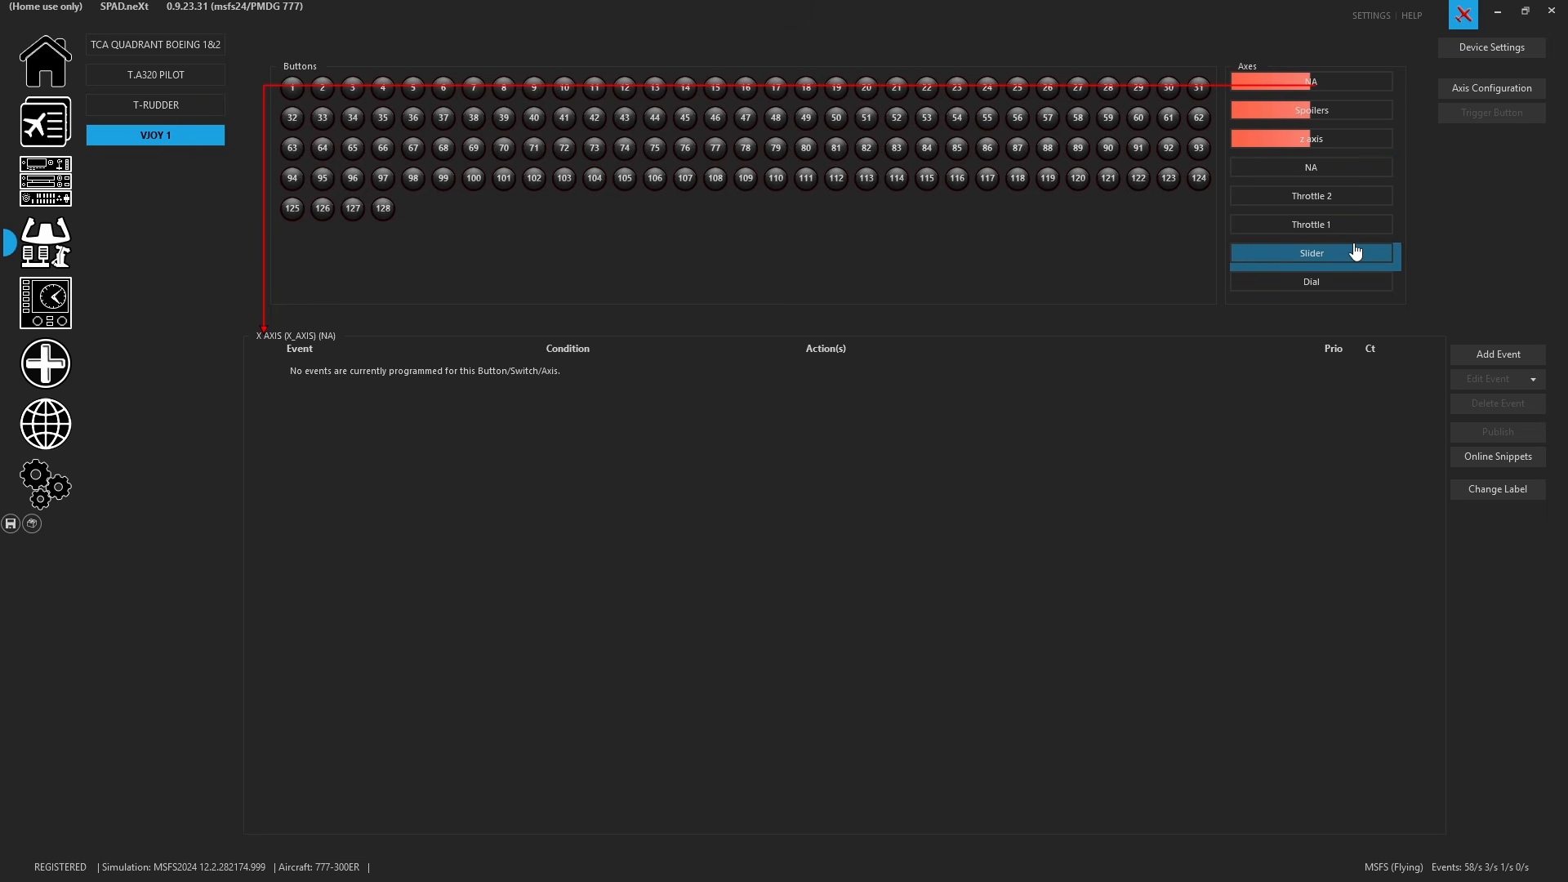
left_click(1339, 196)
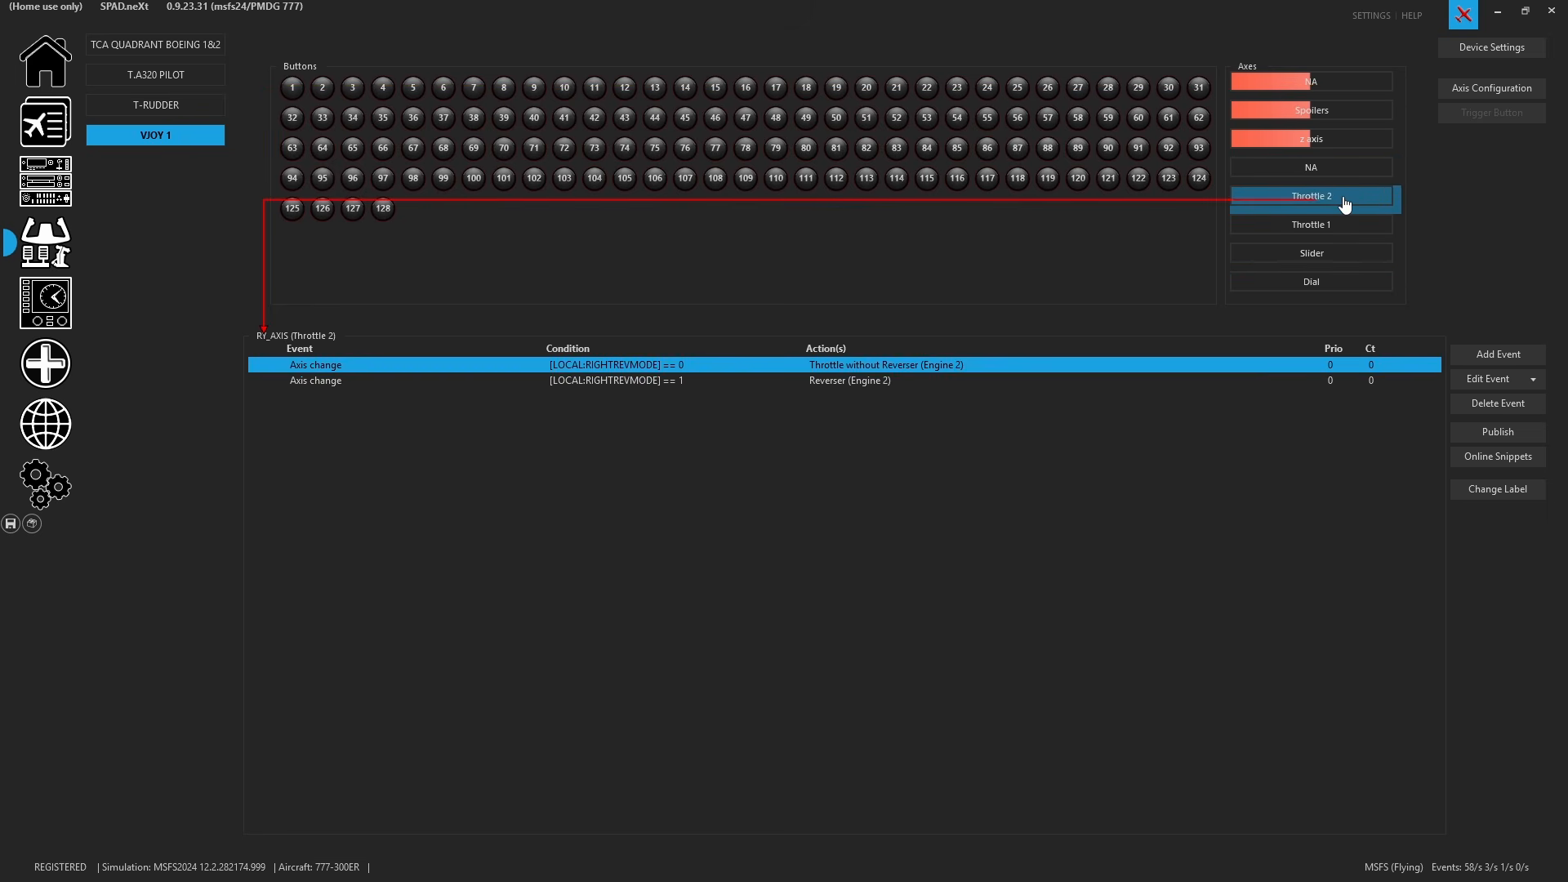
left_click(1494, 494)
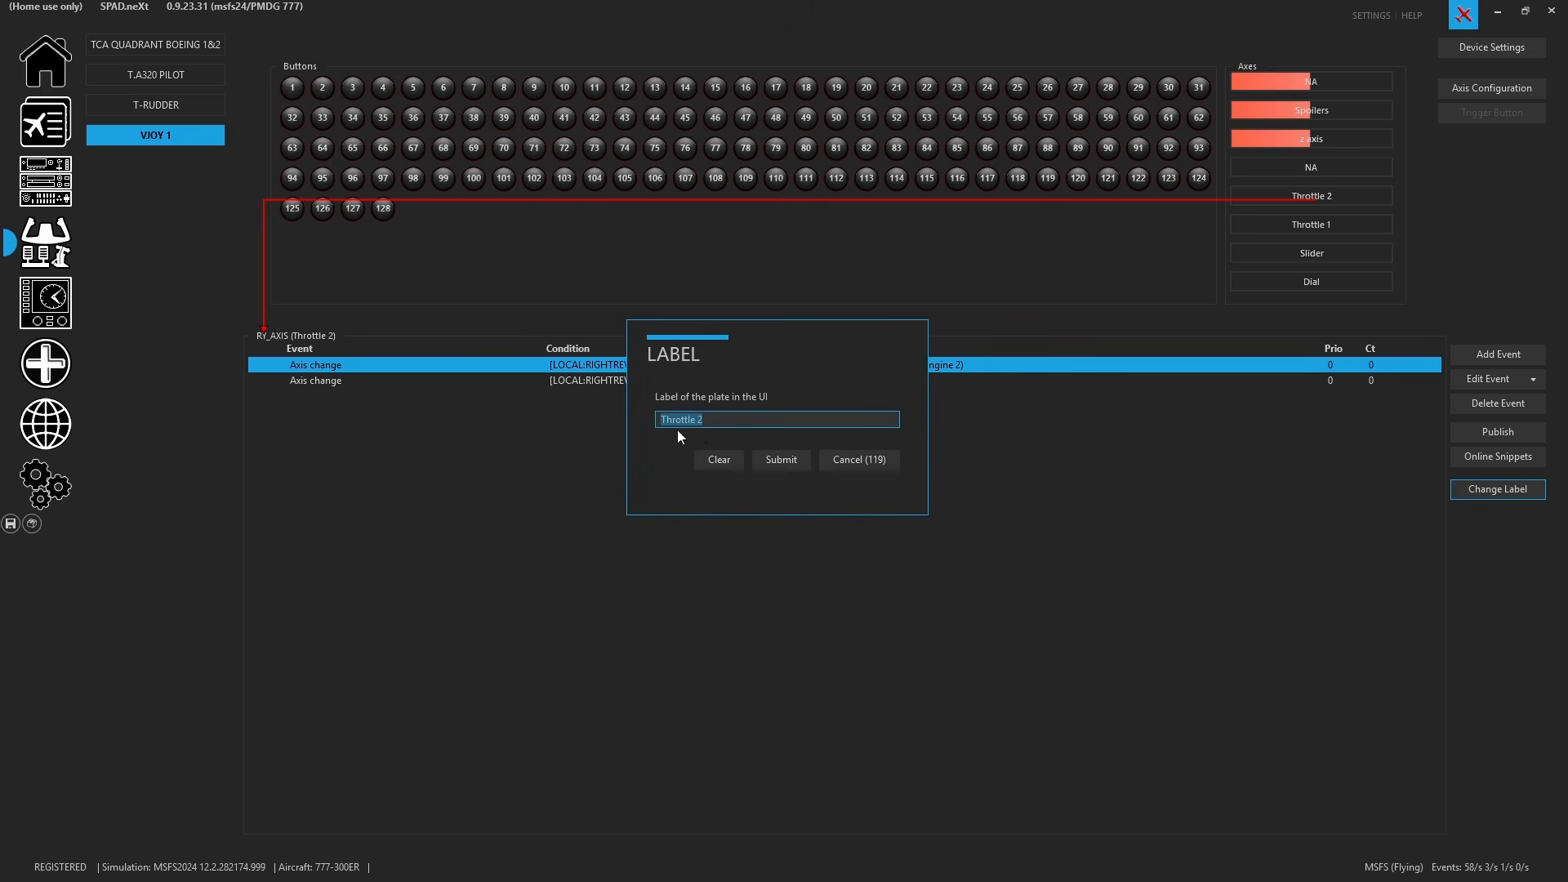
left_click(872, 461)
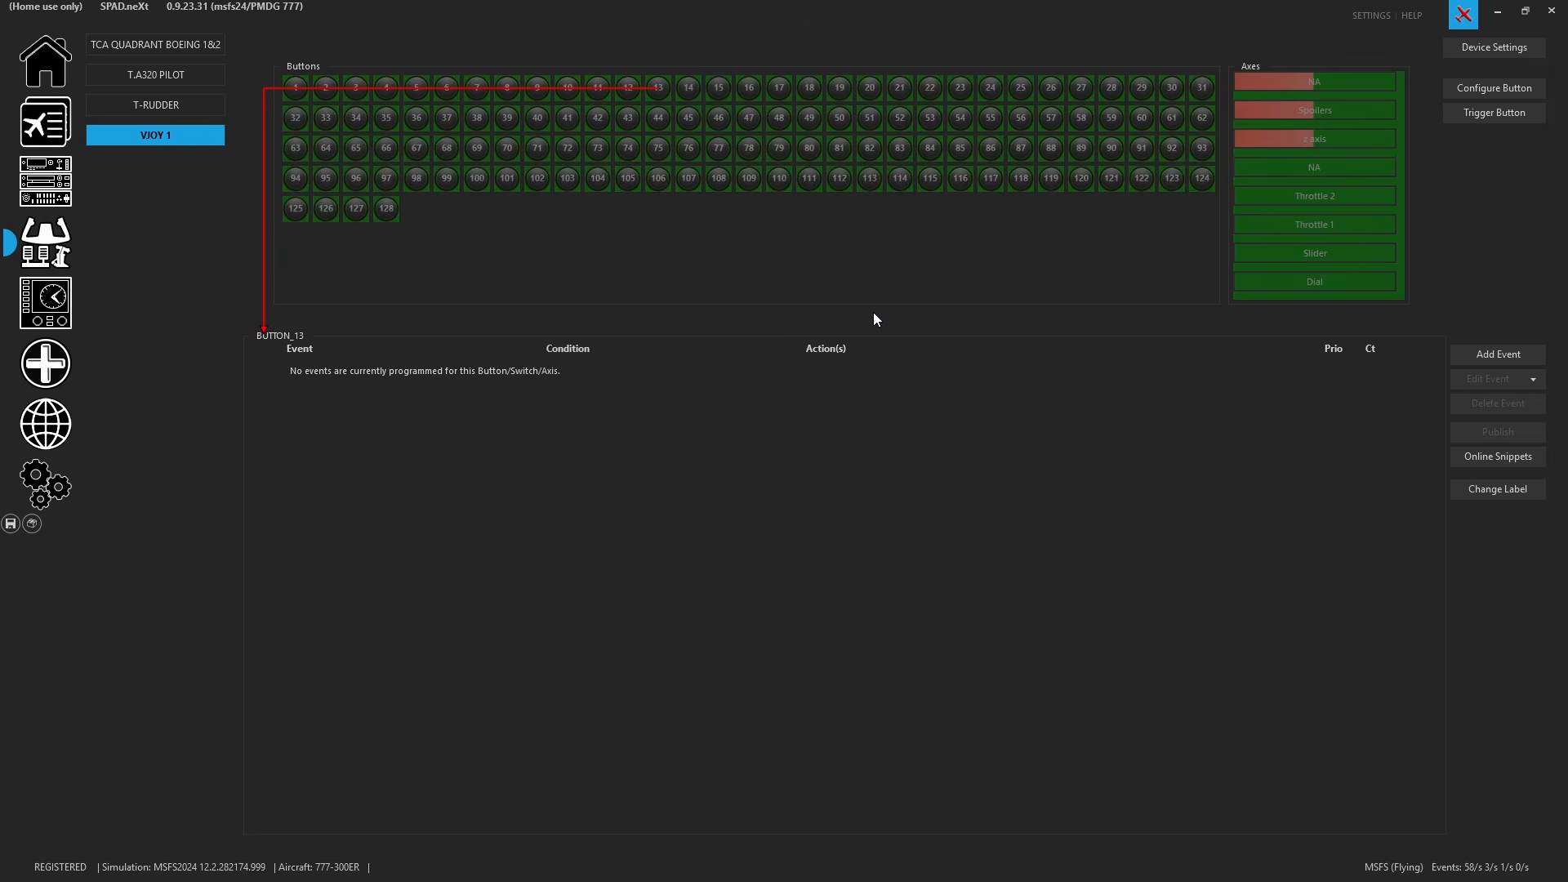
- Copy all events assigned to vJoy button 10
left_click(206, 47)
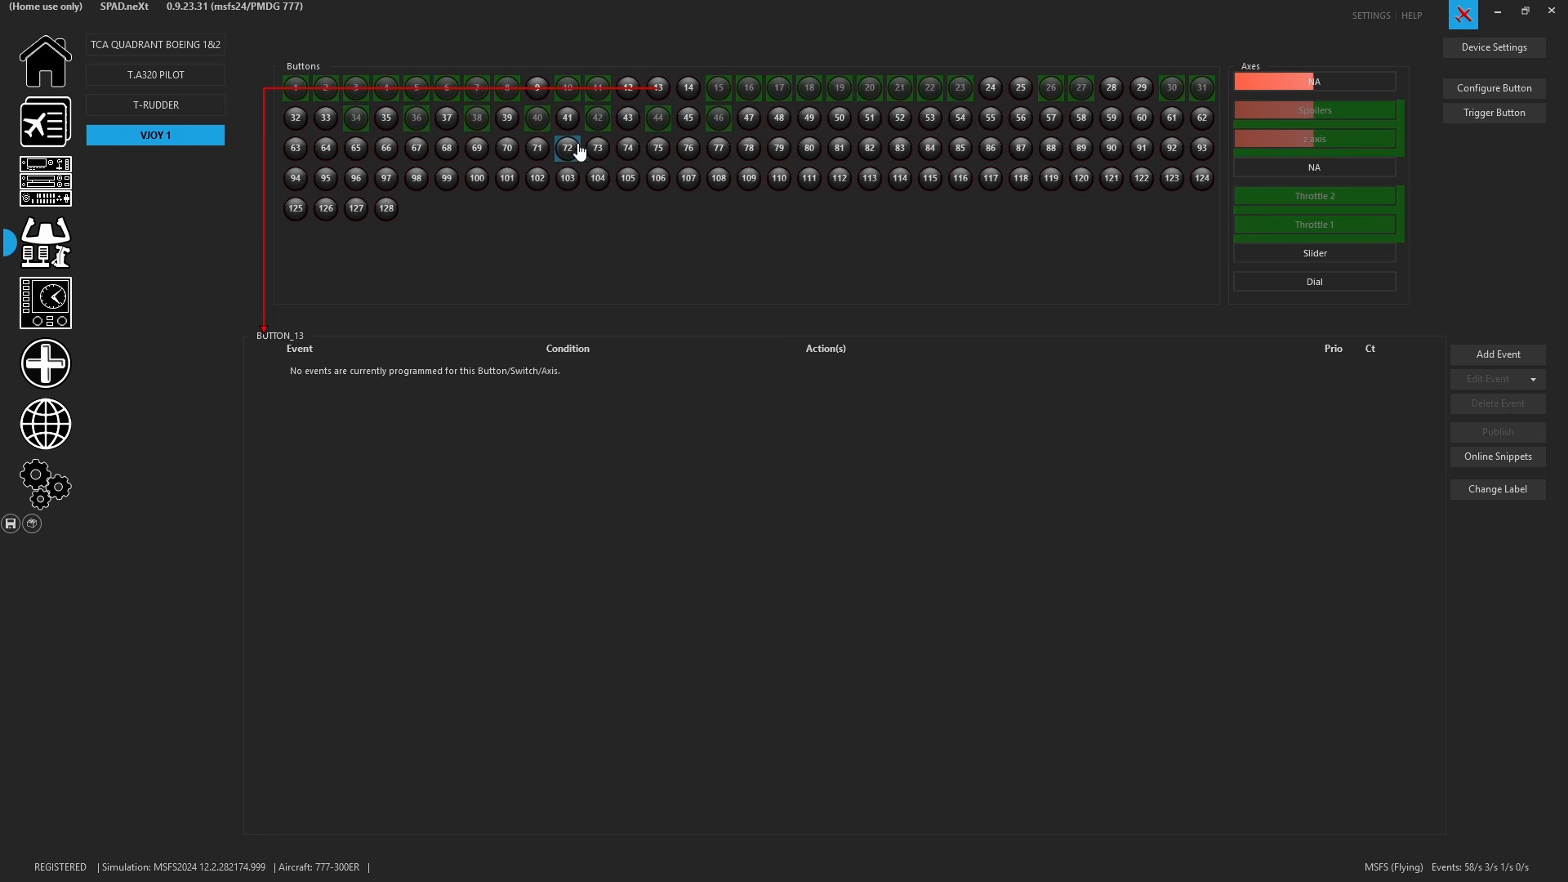
left_click(569, 89)
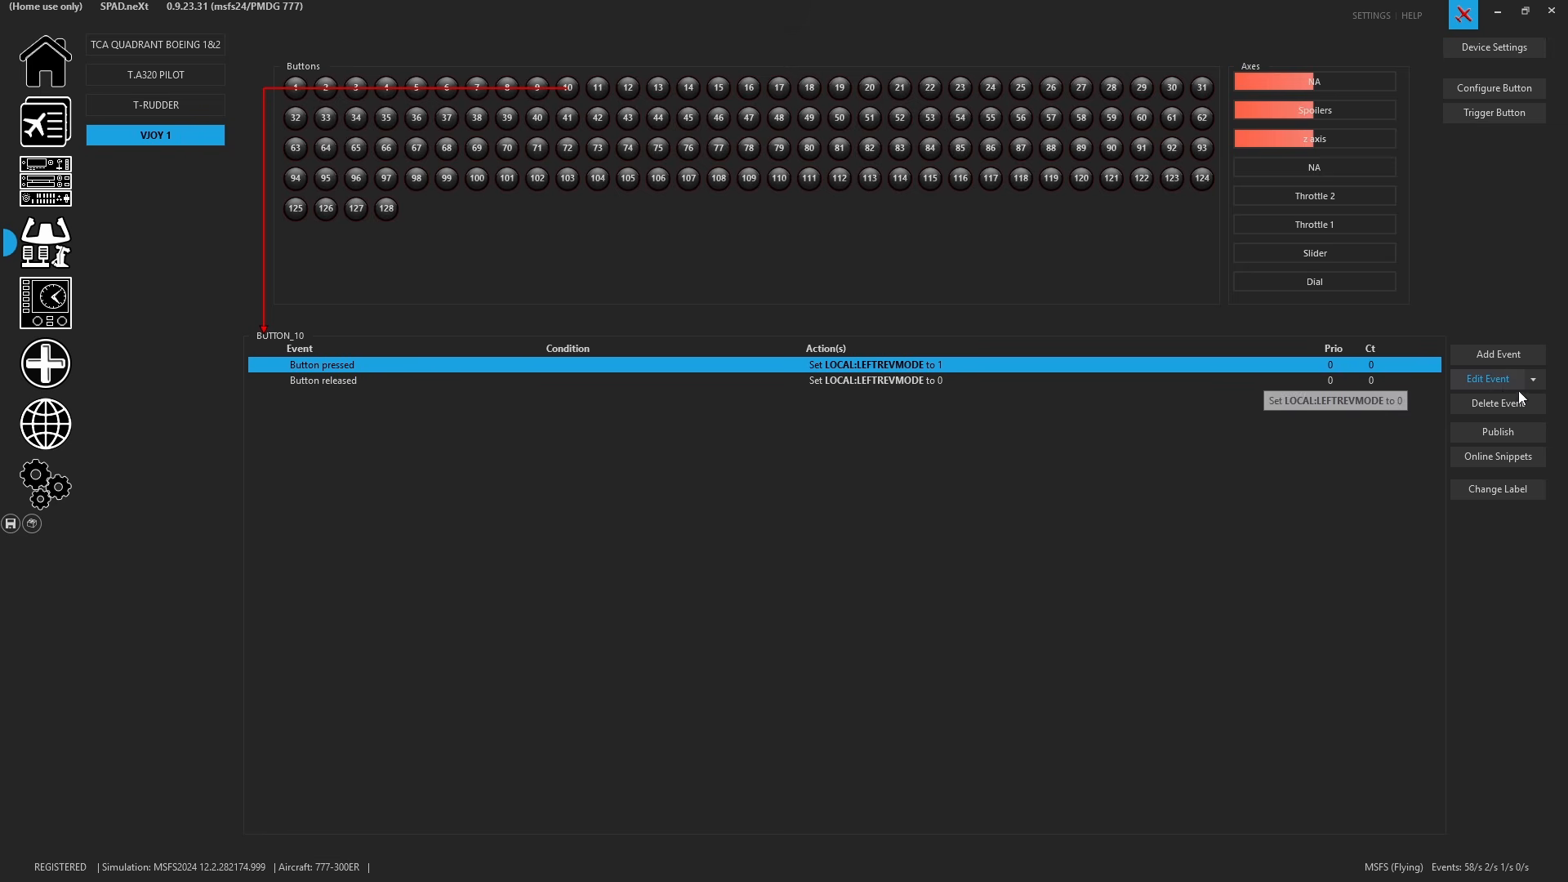
left_click(1541, 383)
mouse_move(1423, 409)
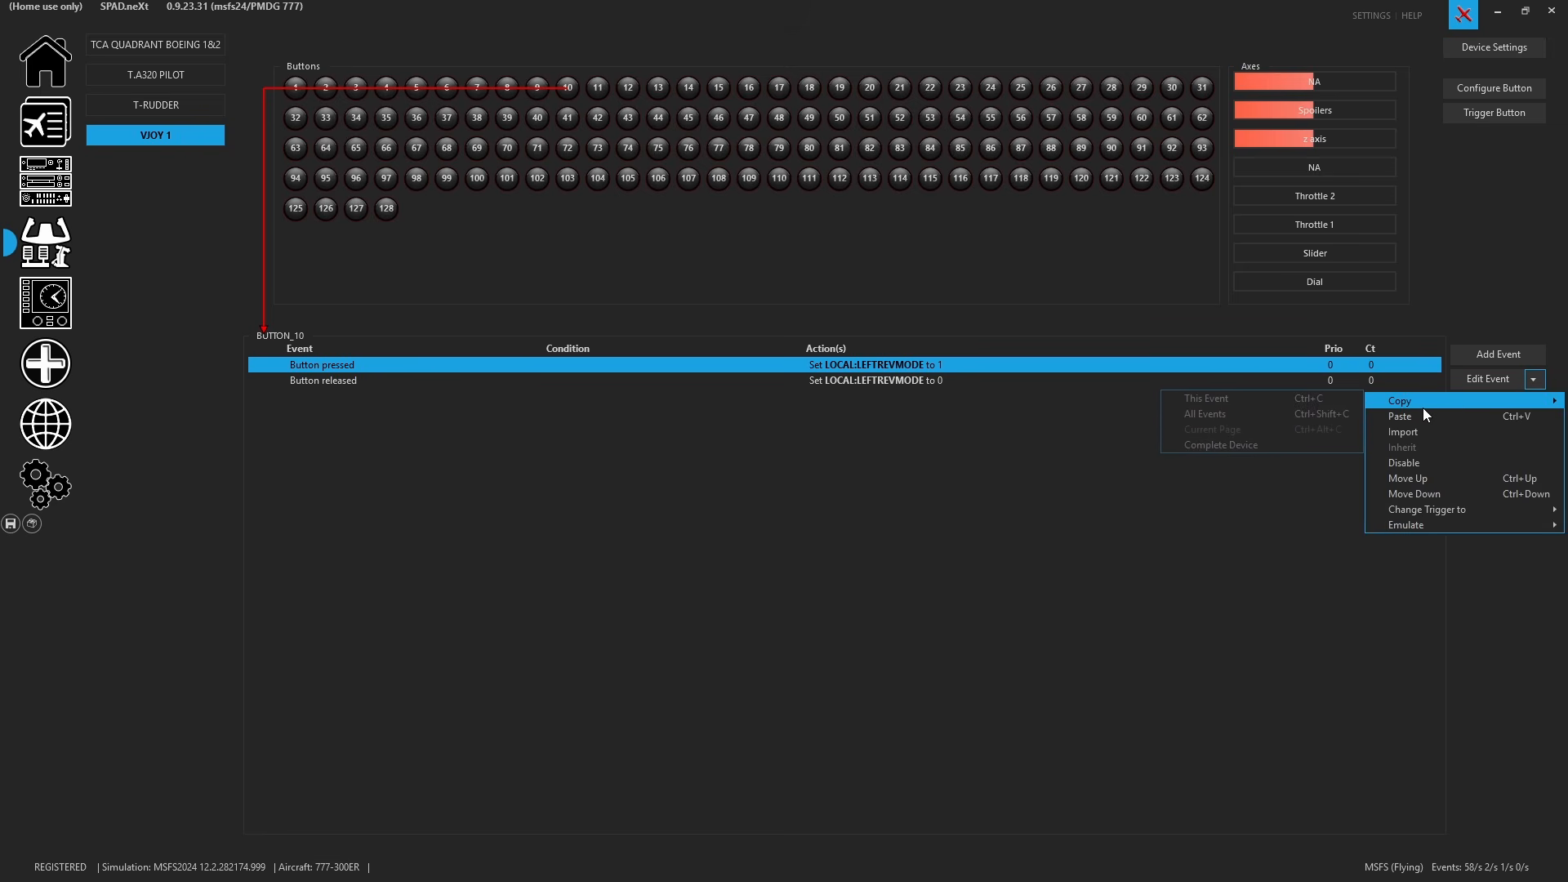
left_click(1248, 412)
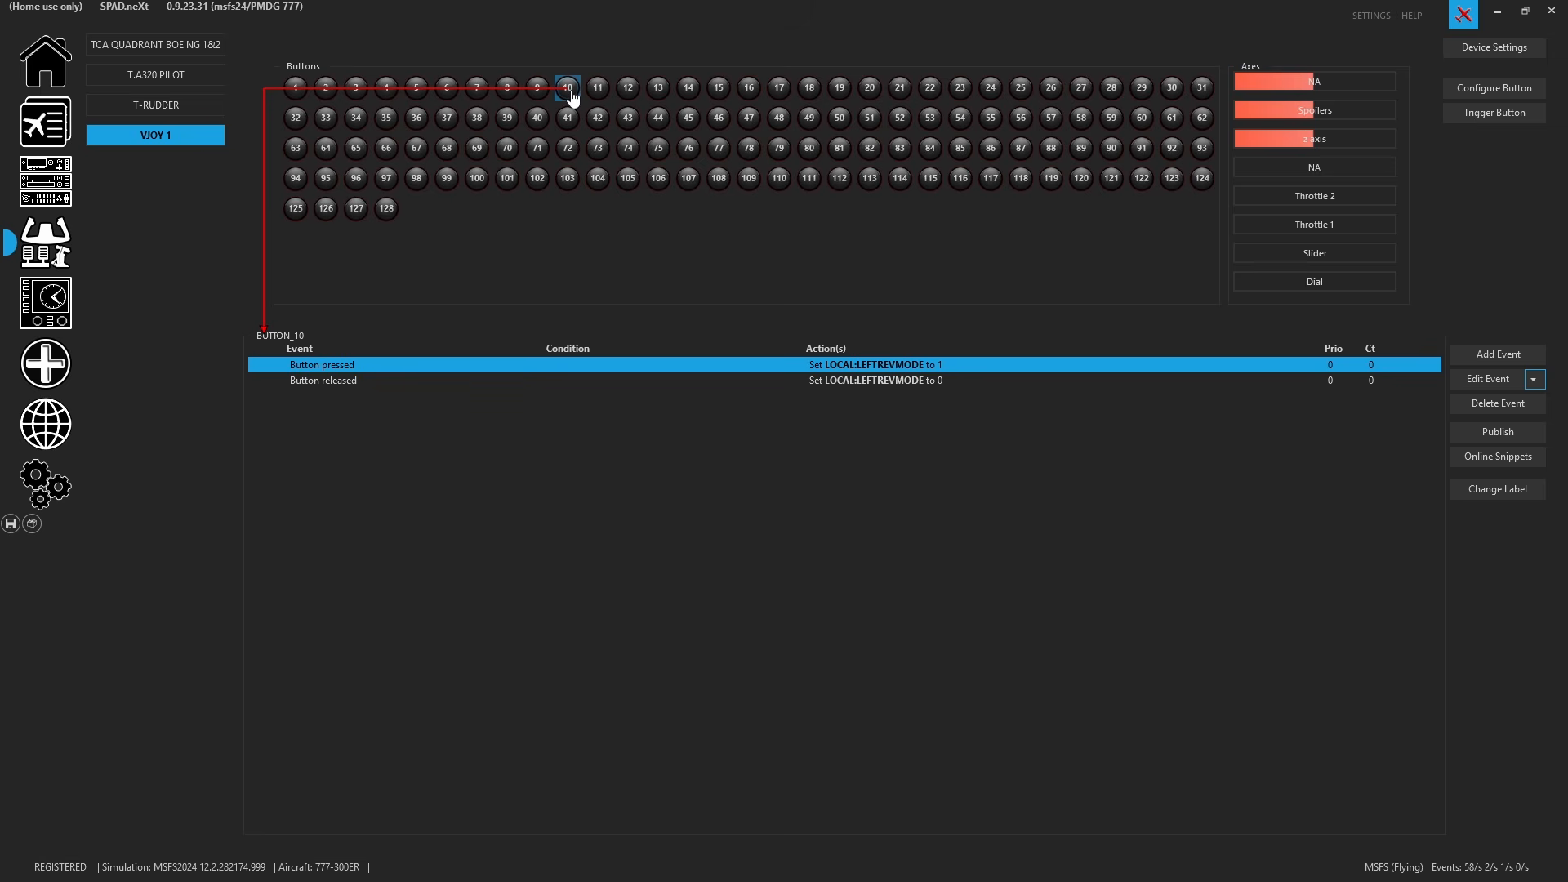
- Paste the copied events onto the TCA Quadrant's Center Thrust Lever axis
left_click(31, 529)
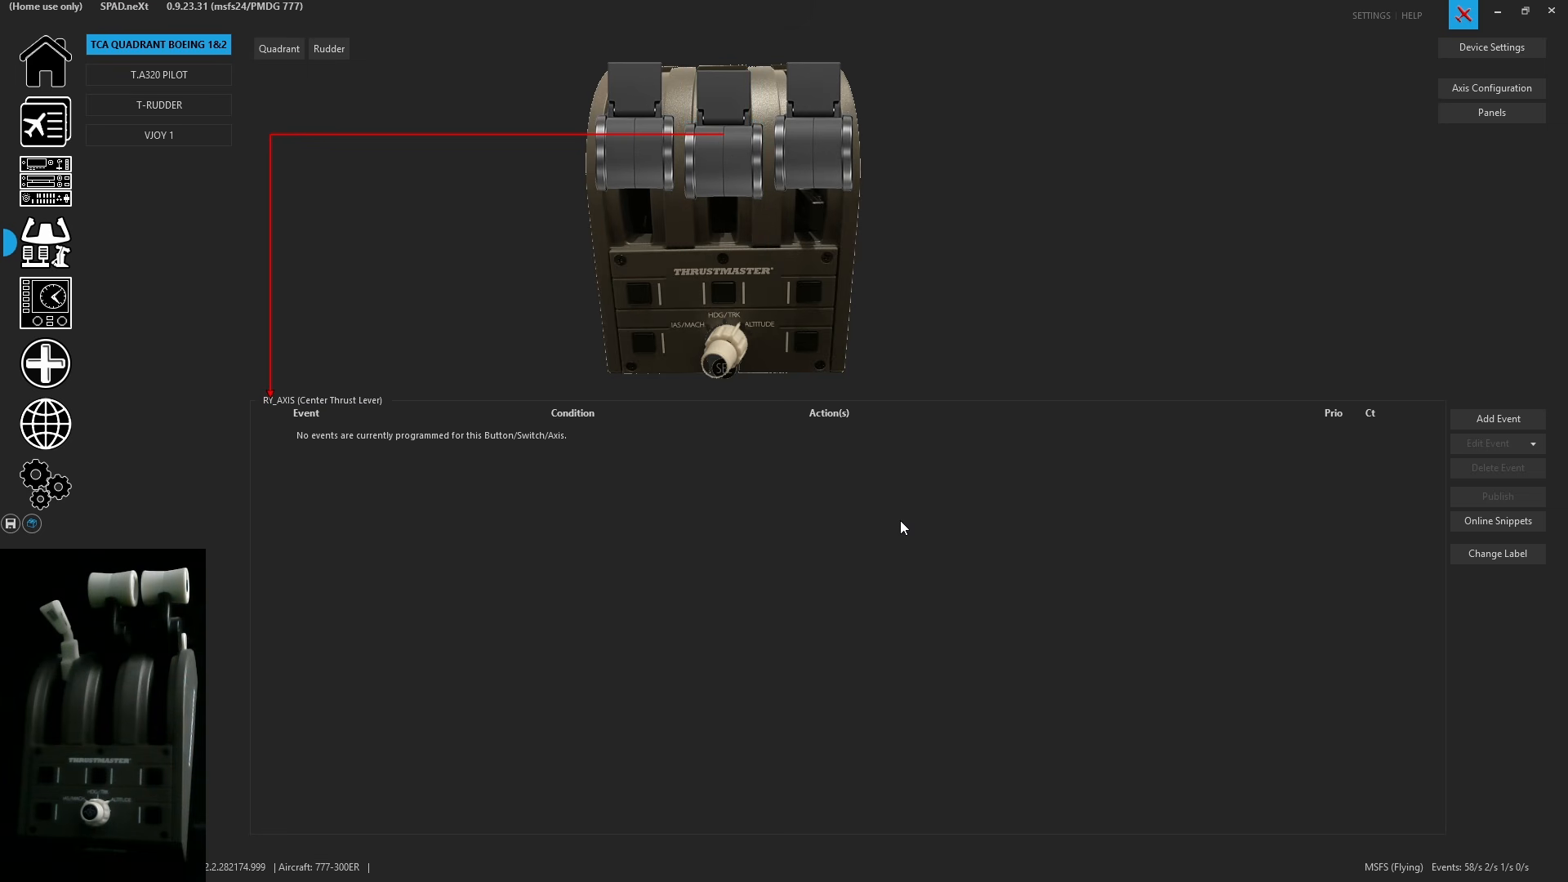
left_click(1533, 444)
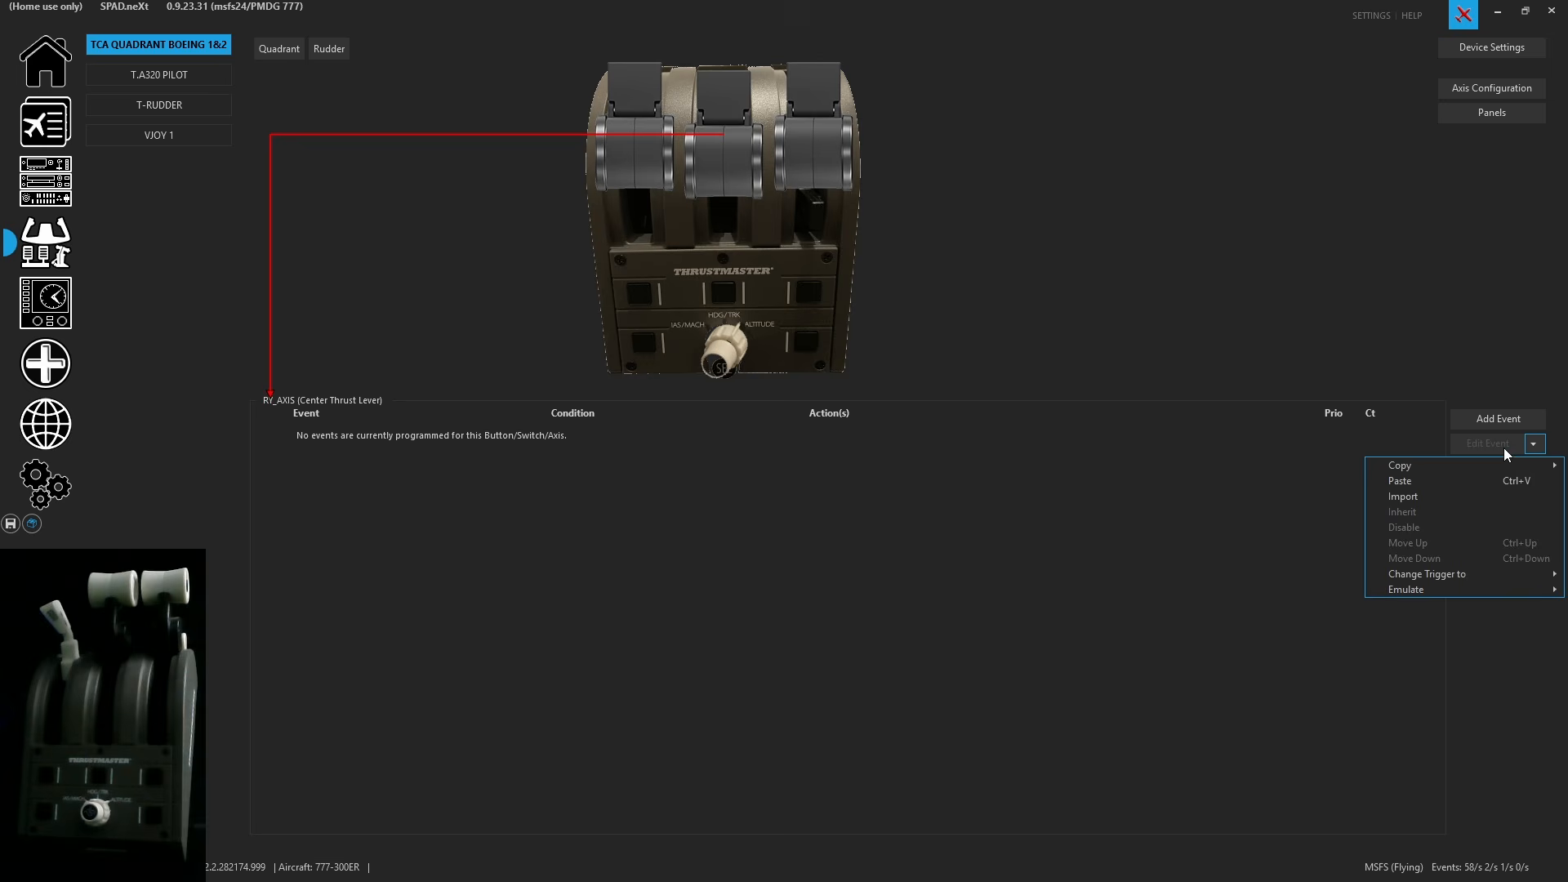
left_click(1459, 481)
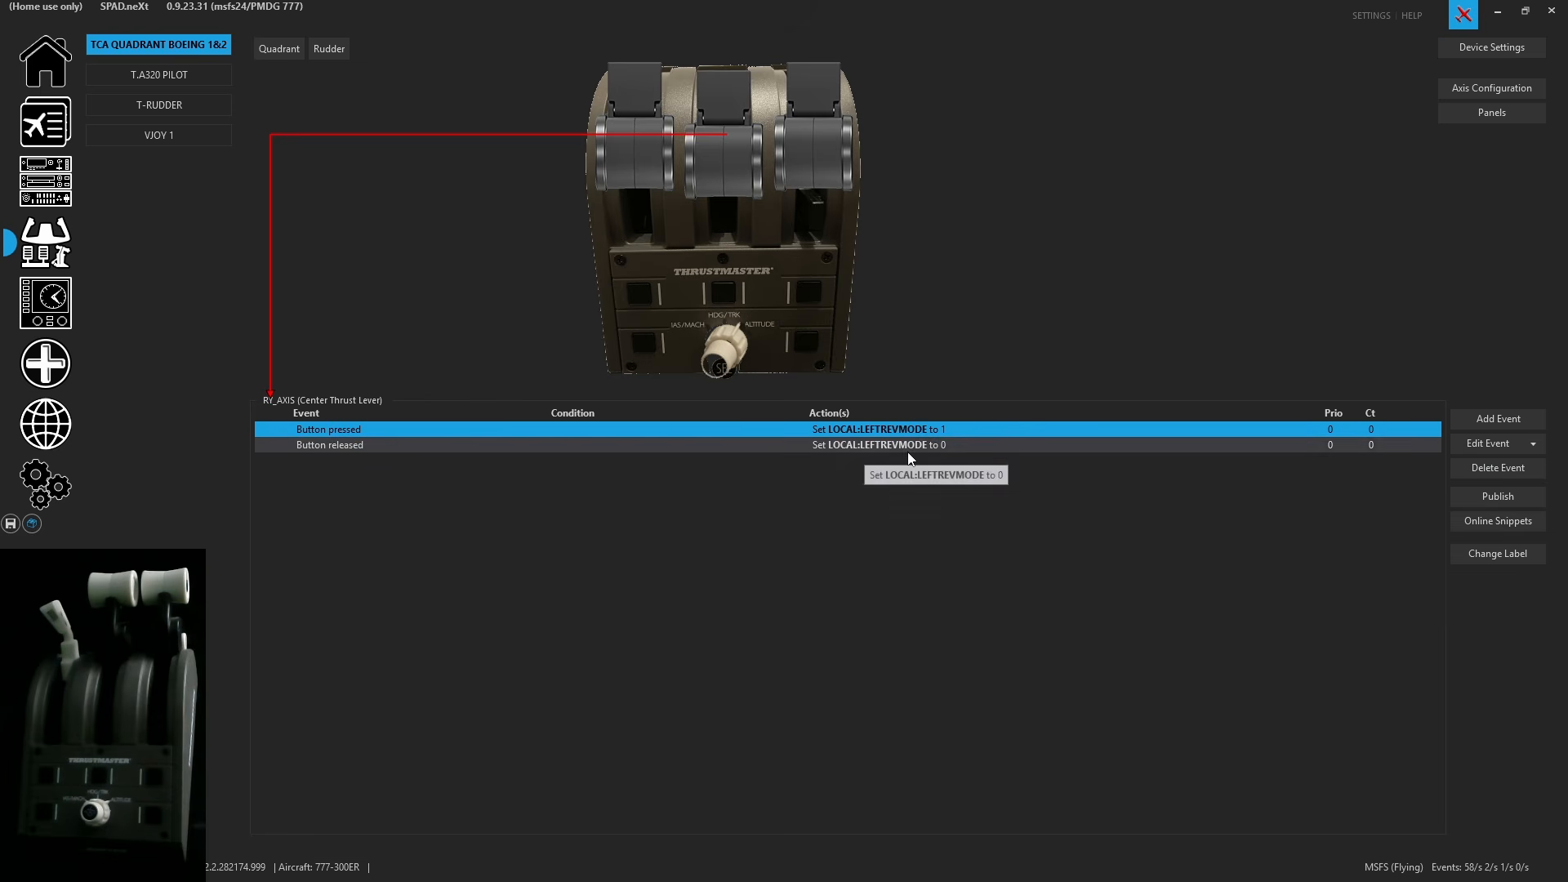
- Change the pasted pressed event's trigger to ON and the released event's trigger to OFF, then save the profile
right_click(892, 434)
mouse_move(1108, 566)
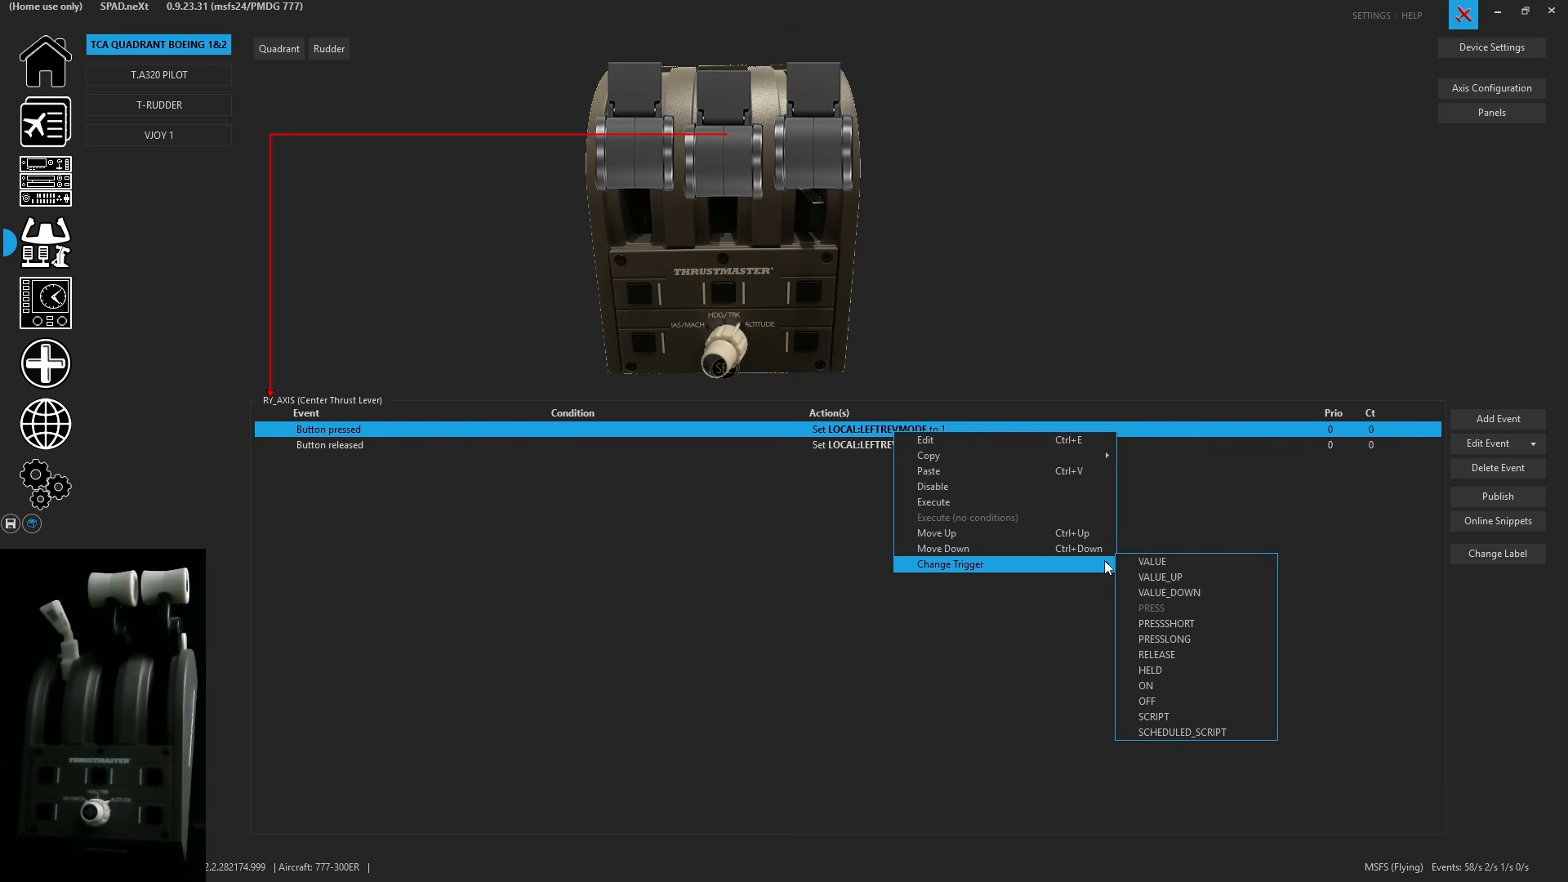
left_click(1170, 682)
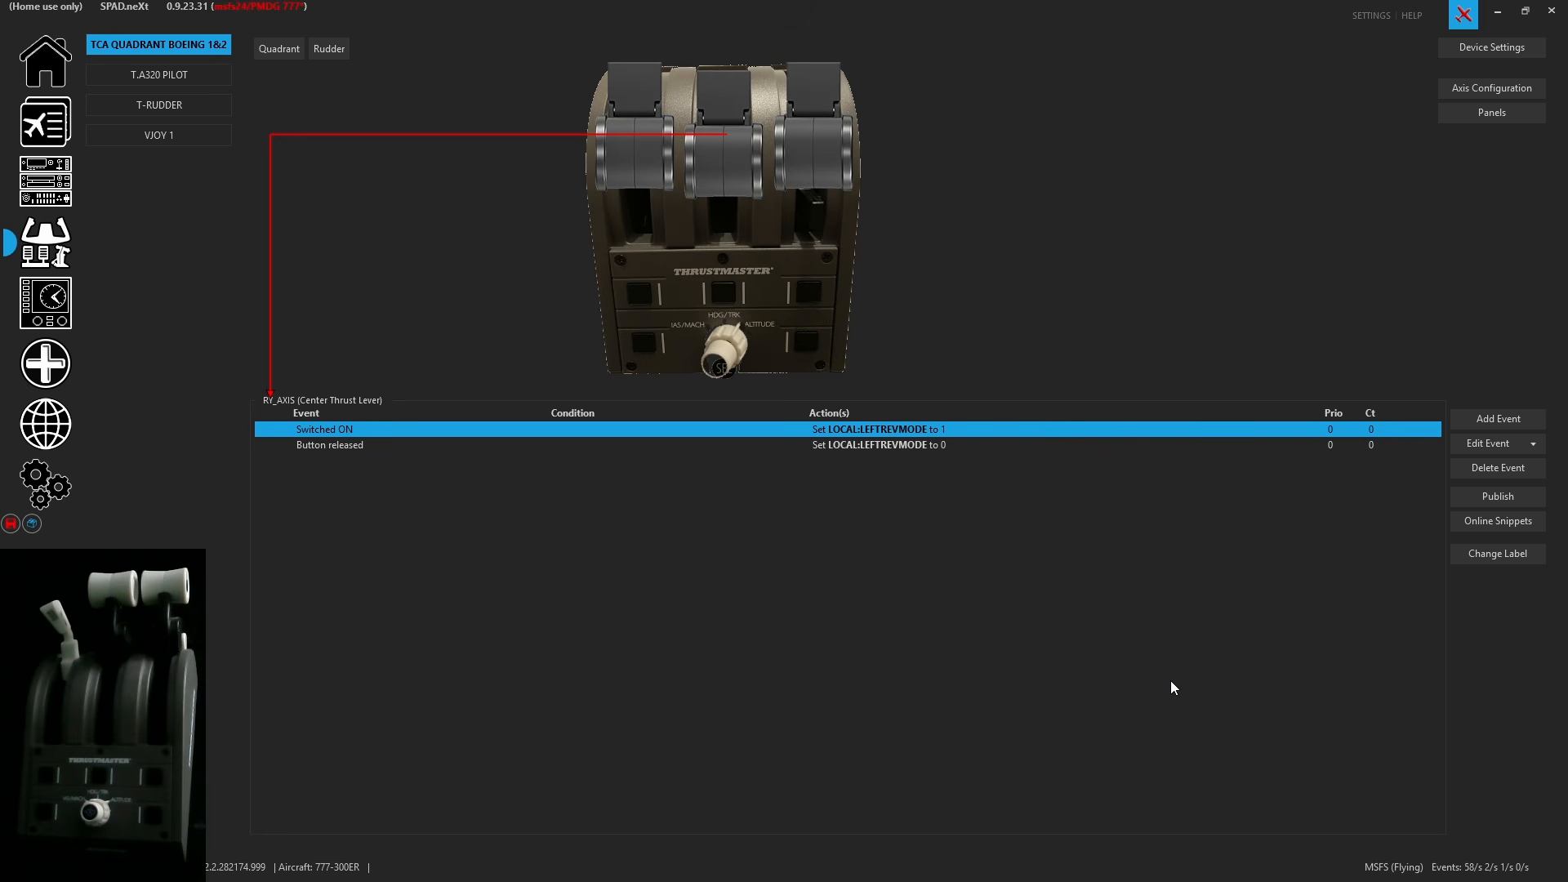
left_click(911, 446)
right_click(910, 446)
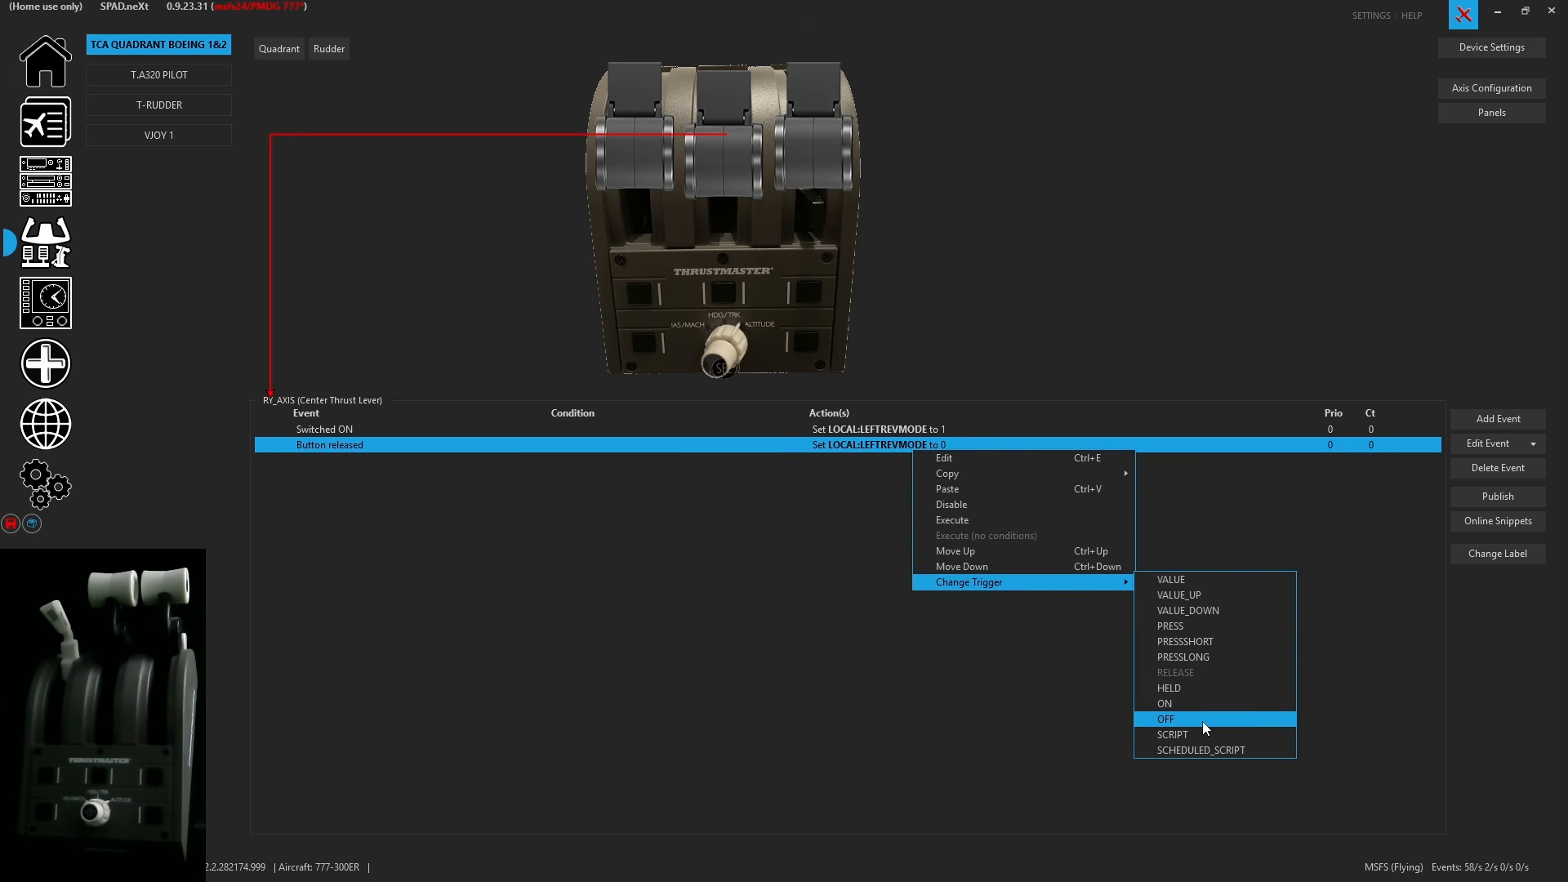
left_click(1202, 720)
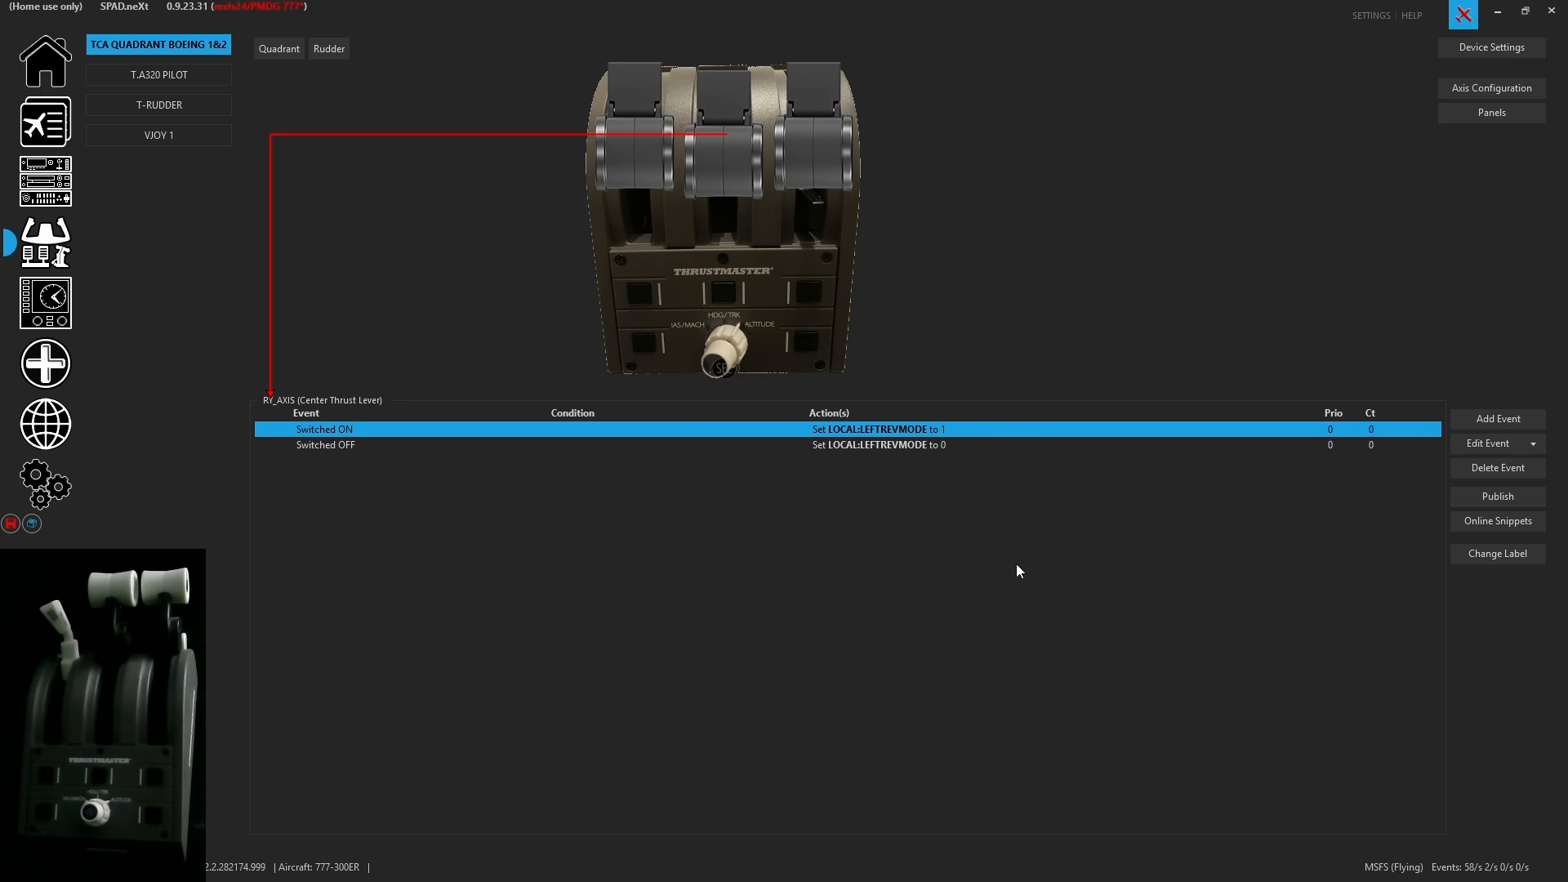
left_click(12, 529)
- Browse the vJoy buttons and copy all events assigned to button 30
left_click(204, 142)
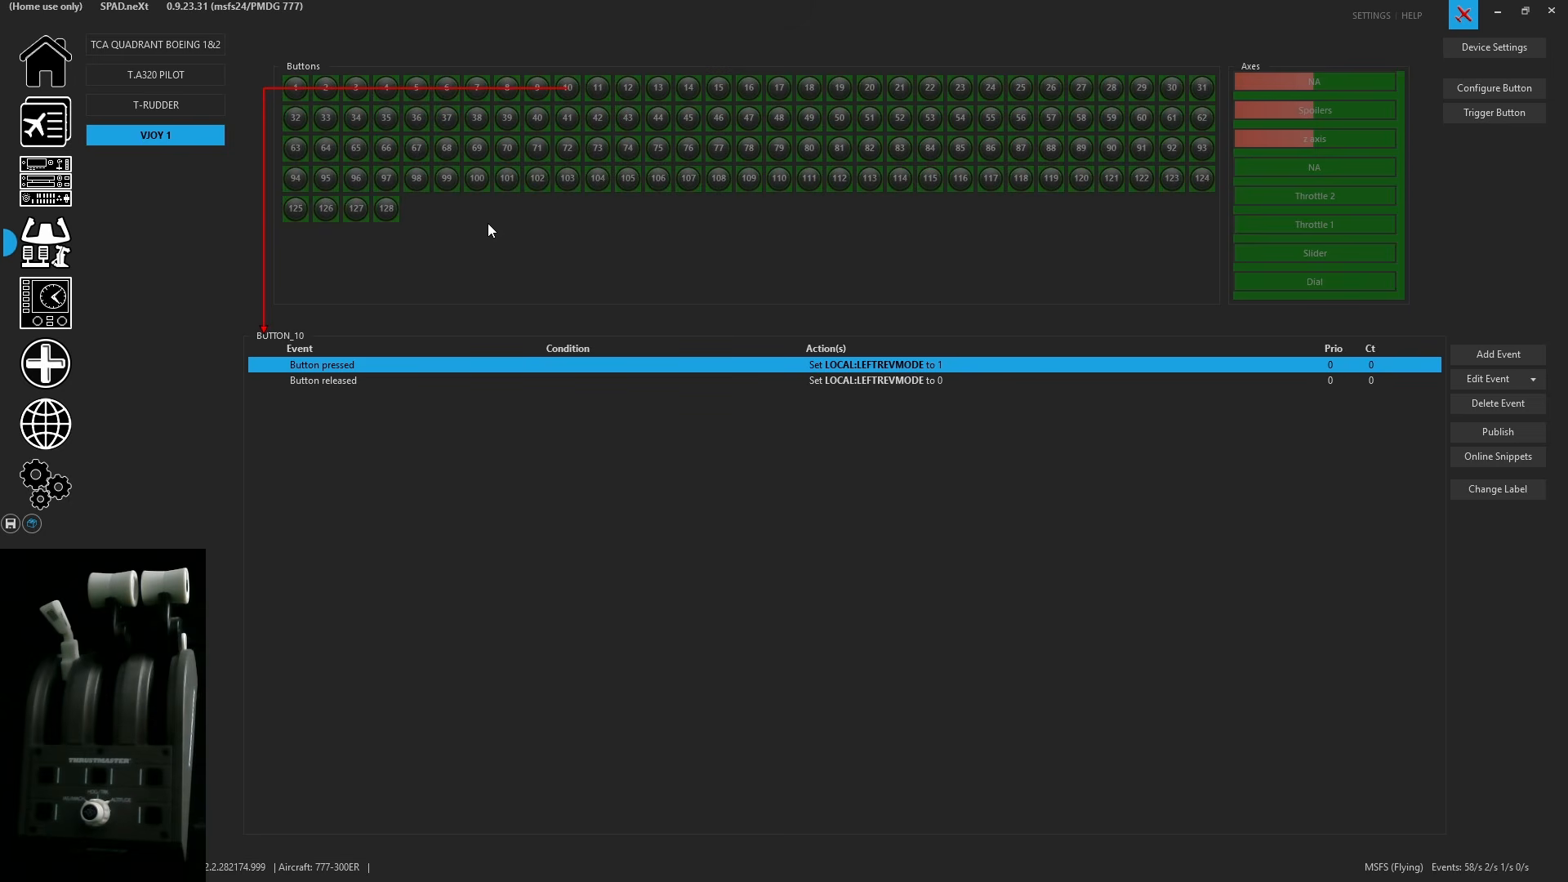
left_click(766, 350)
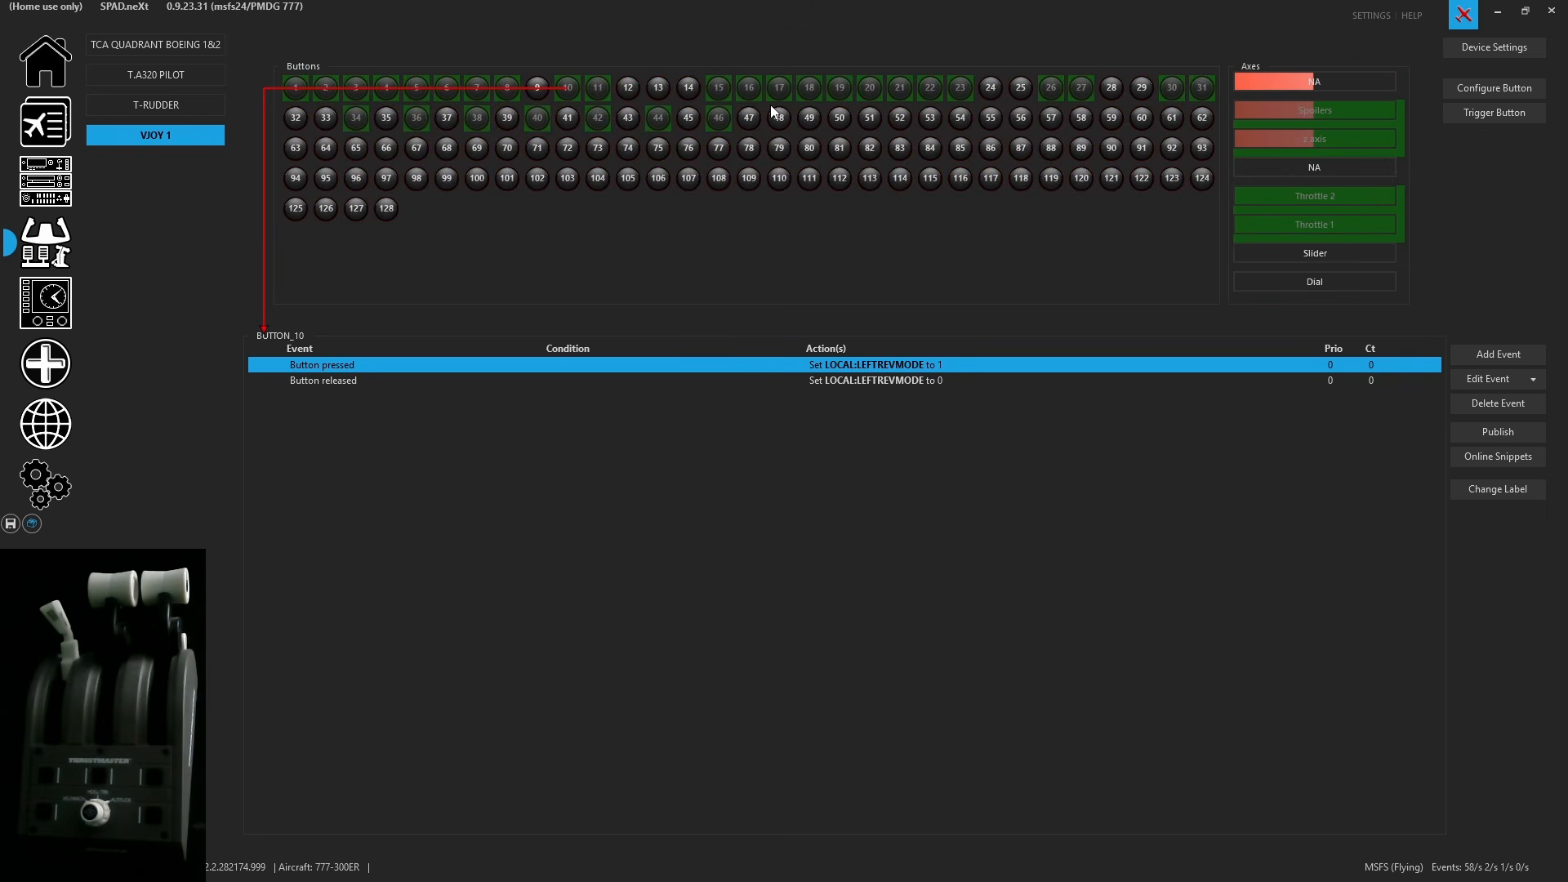
left_click(842, 96)
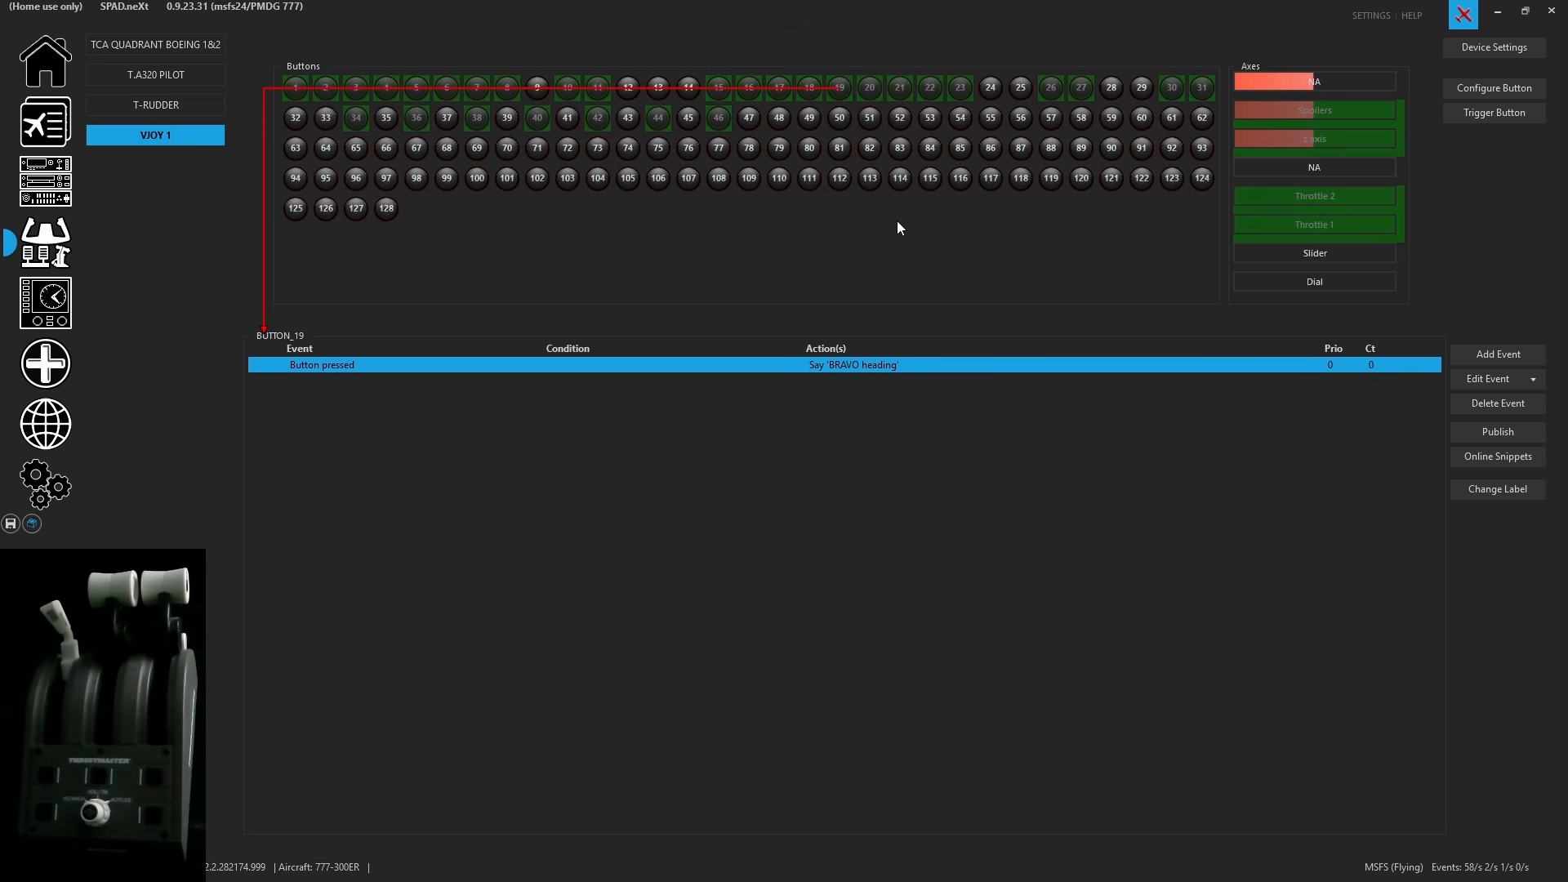
left_click(1170, 90)
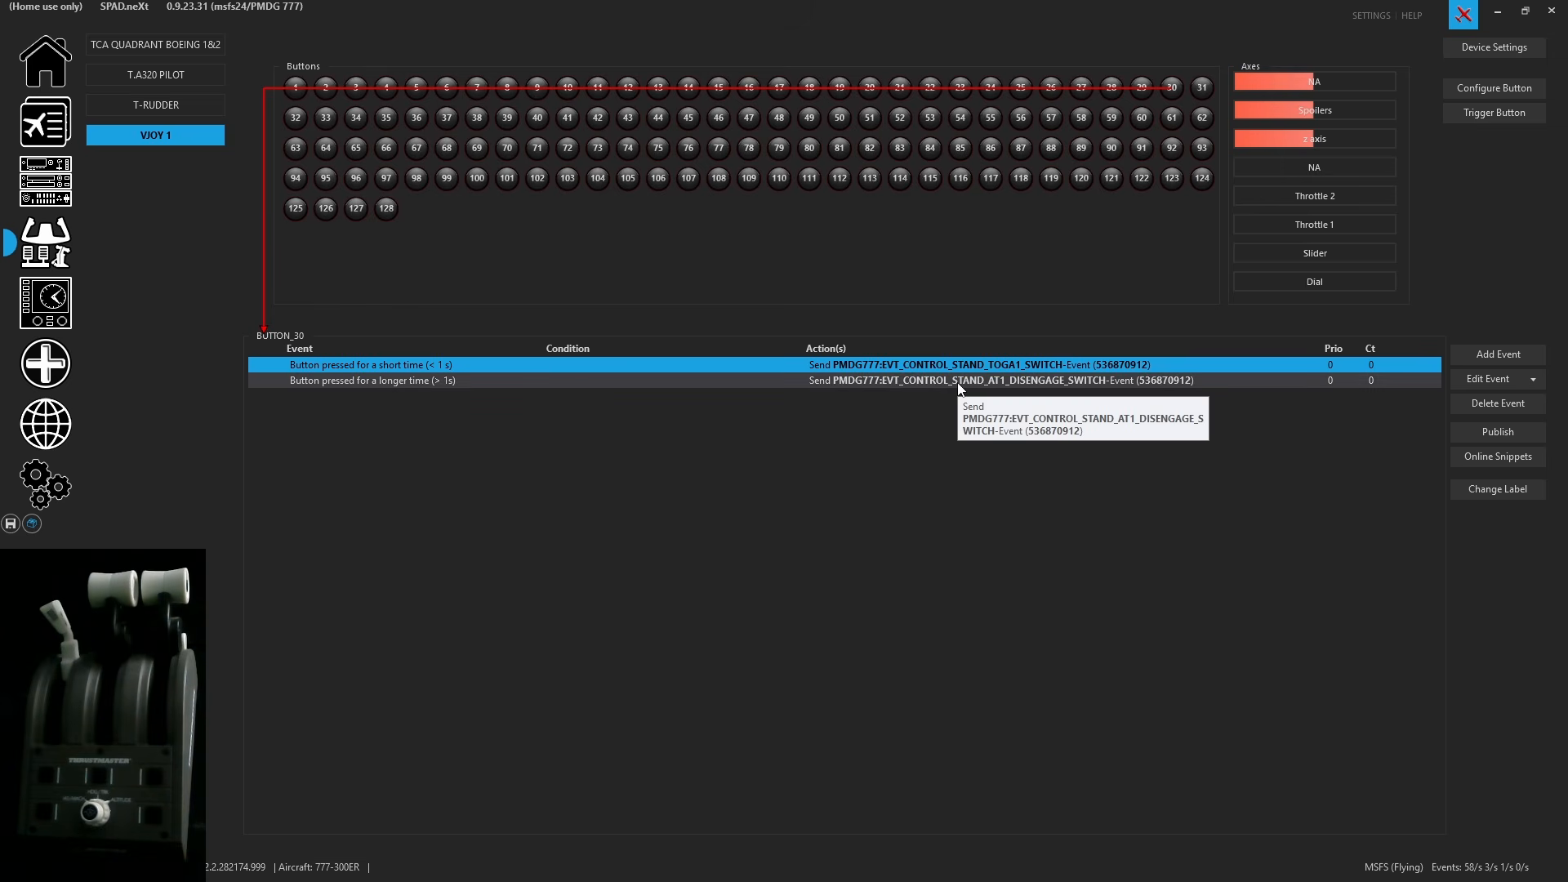
left_click(1532, 379)
mouse_move(1448, 400)
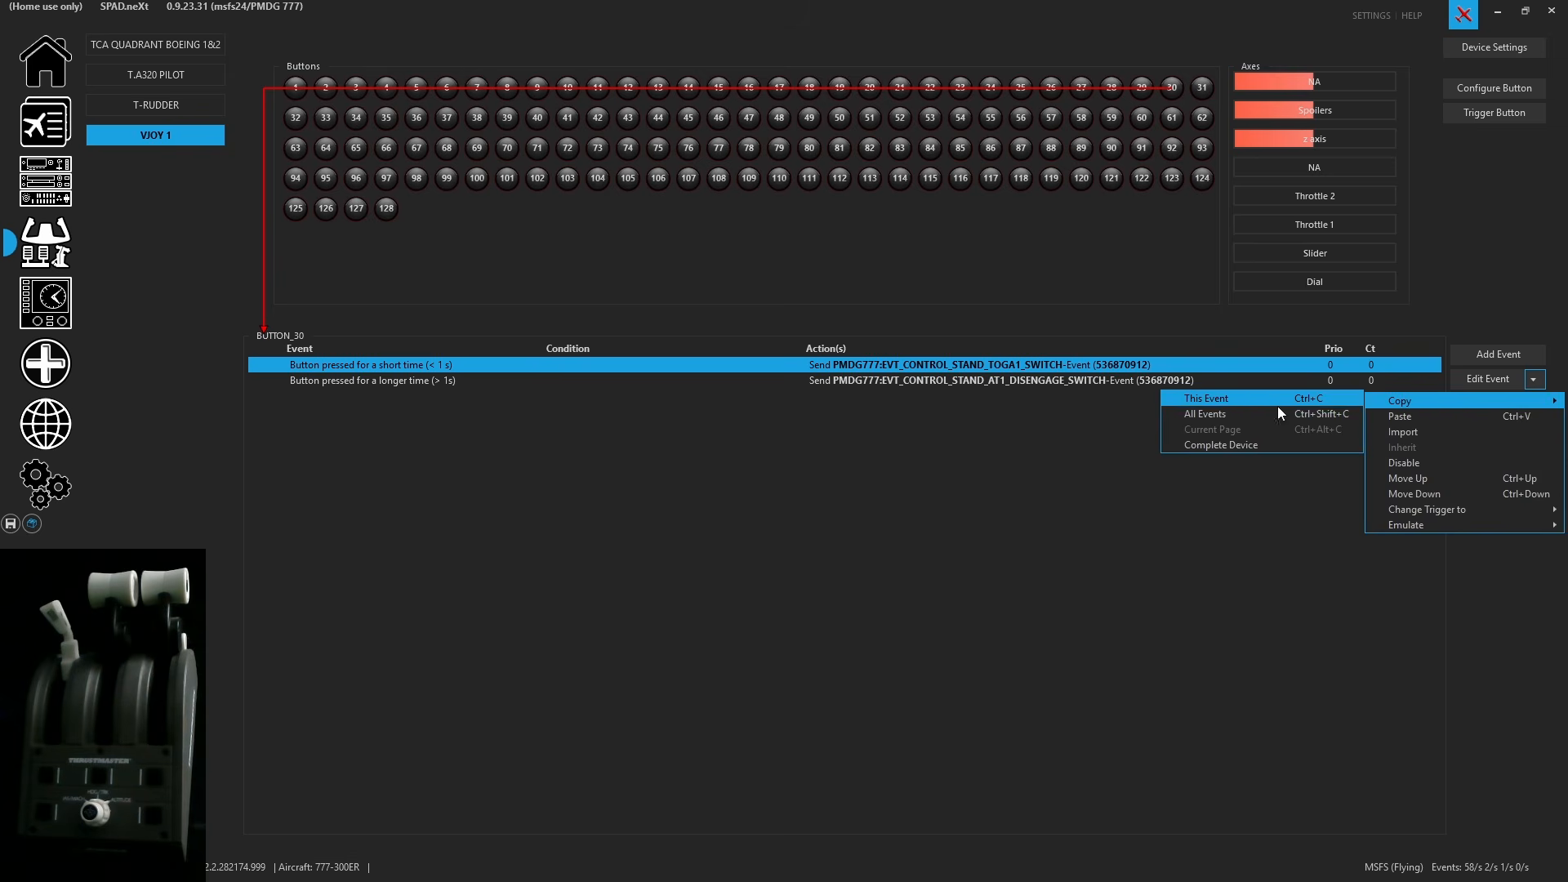
left_click(1244, 415)
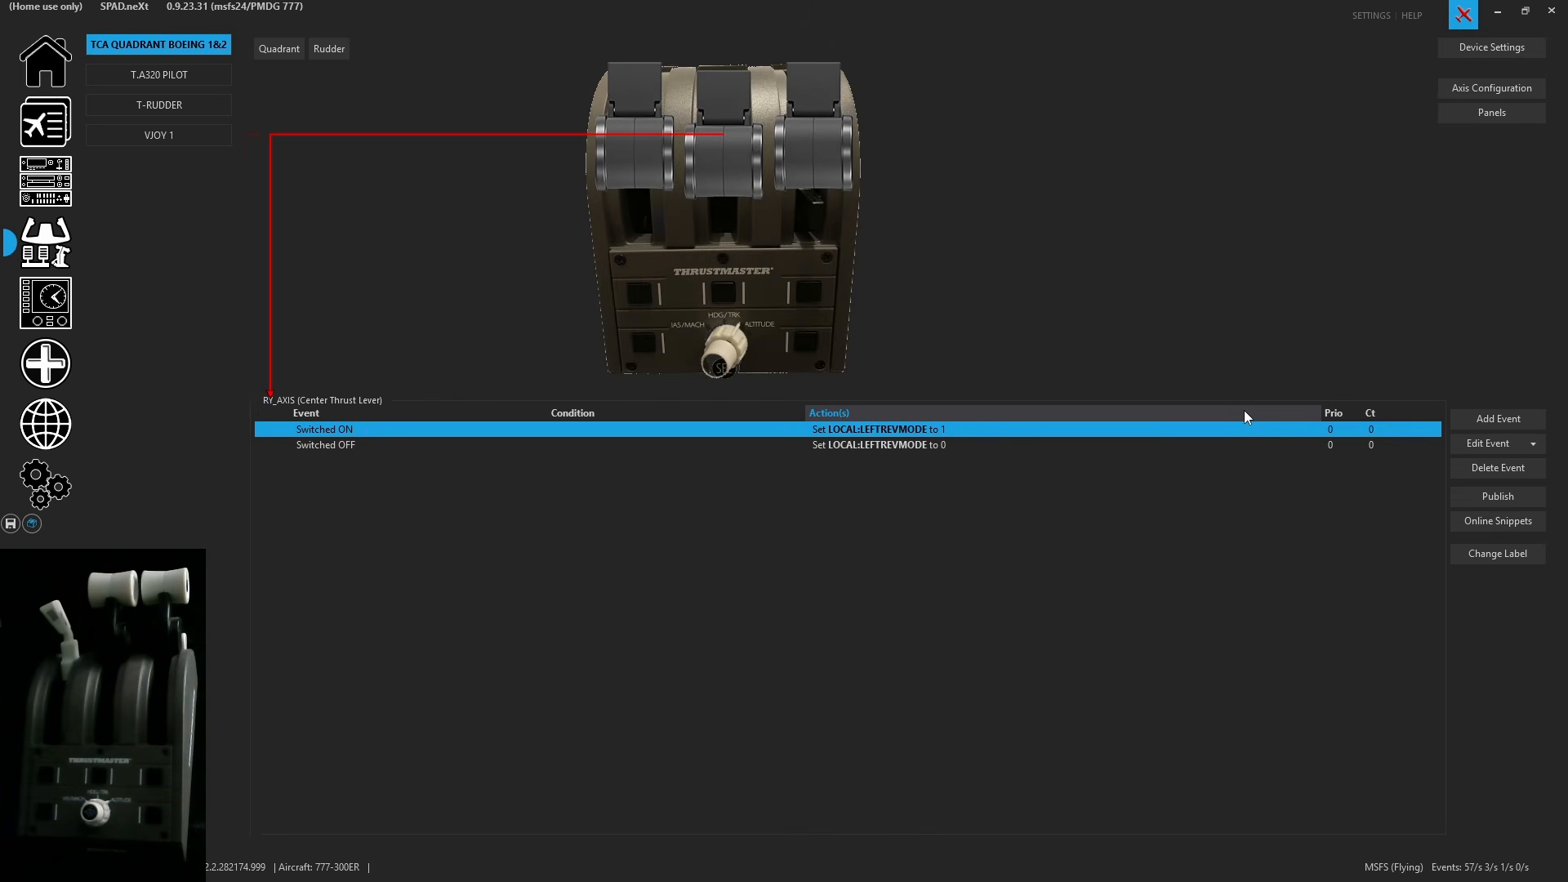
- Paste button 30's events onto the Center Thrust Lever, adding them to the existing events
left_click(1535, 443)
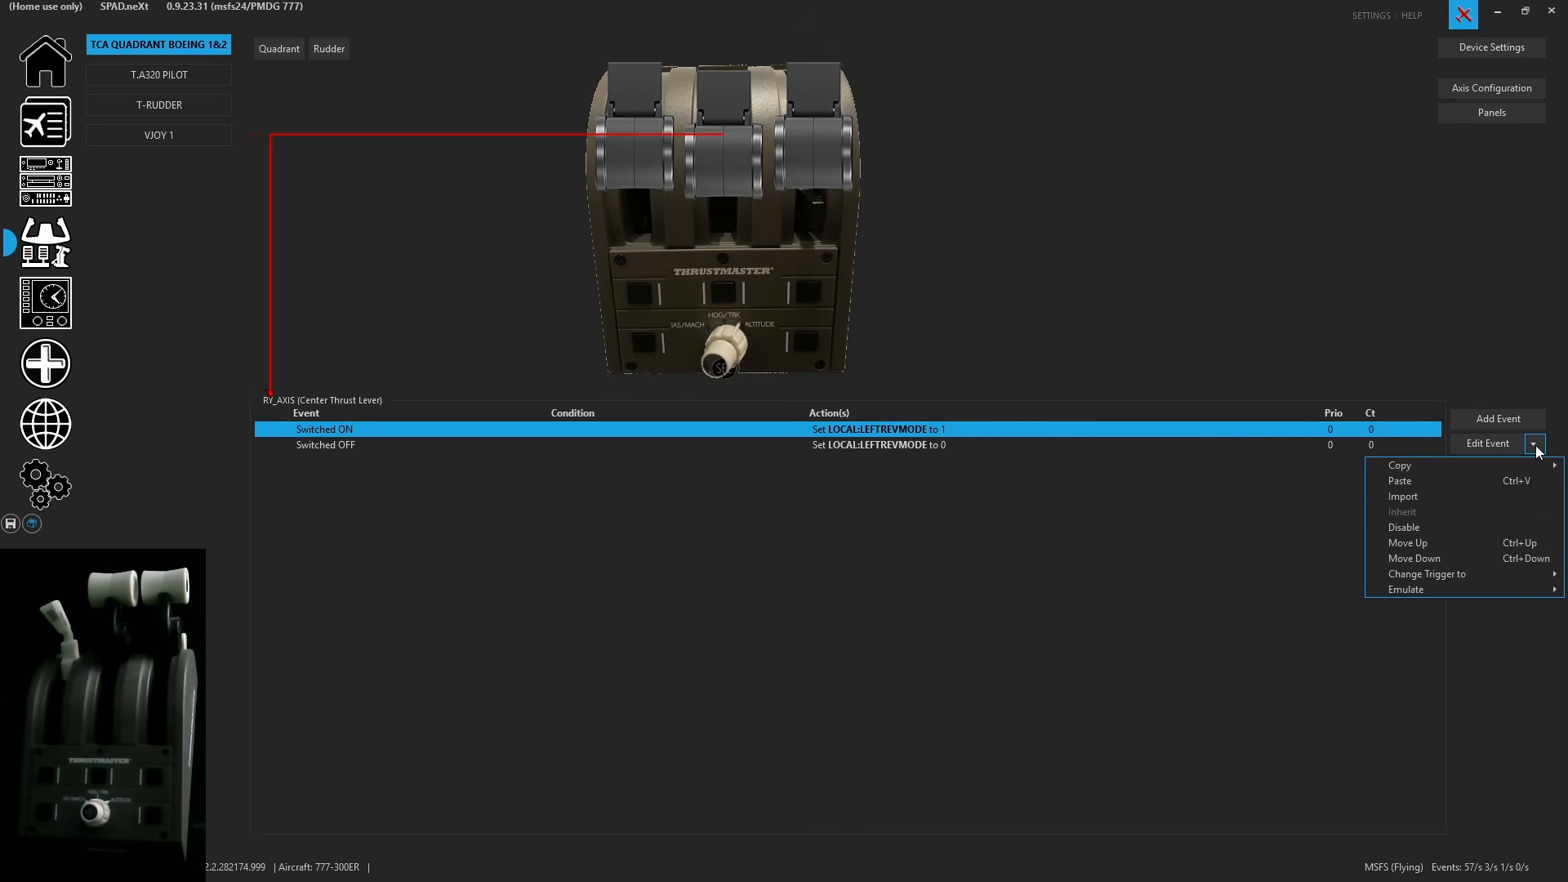
left_click(1439, 477)
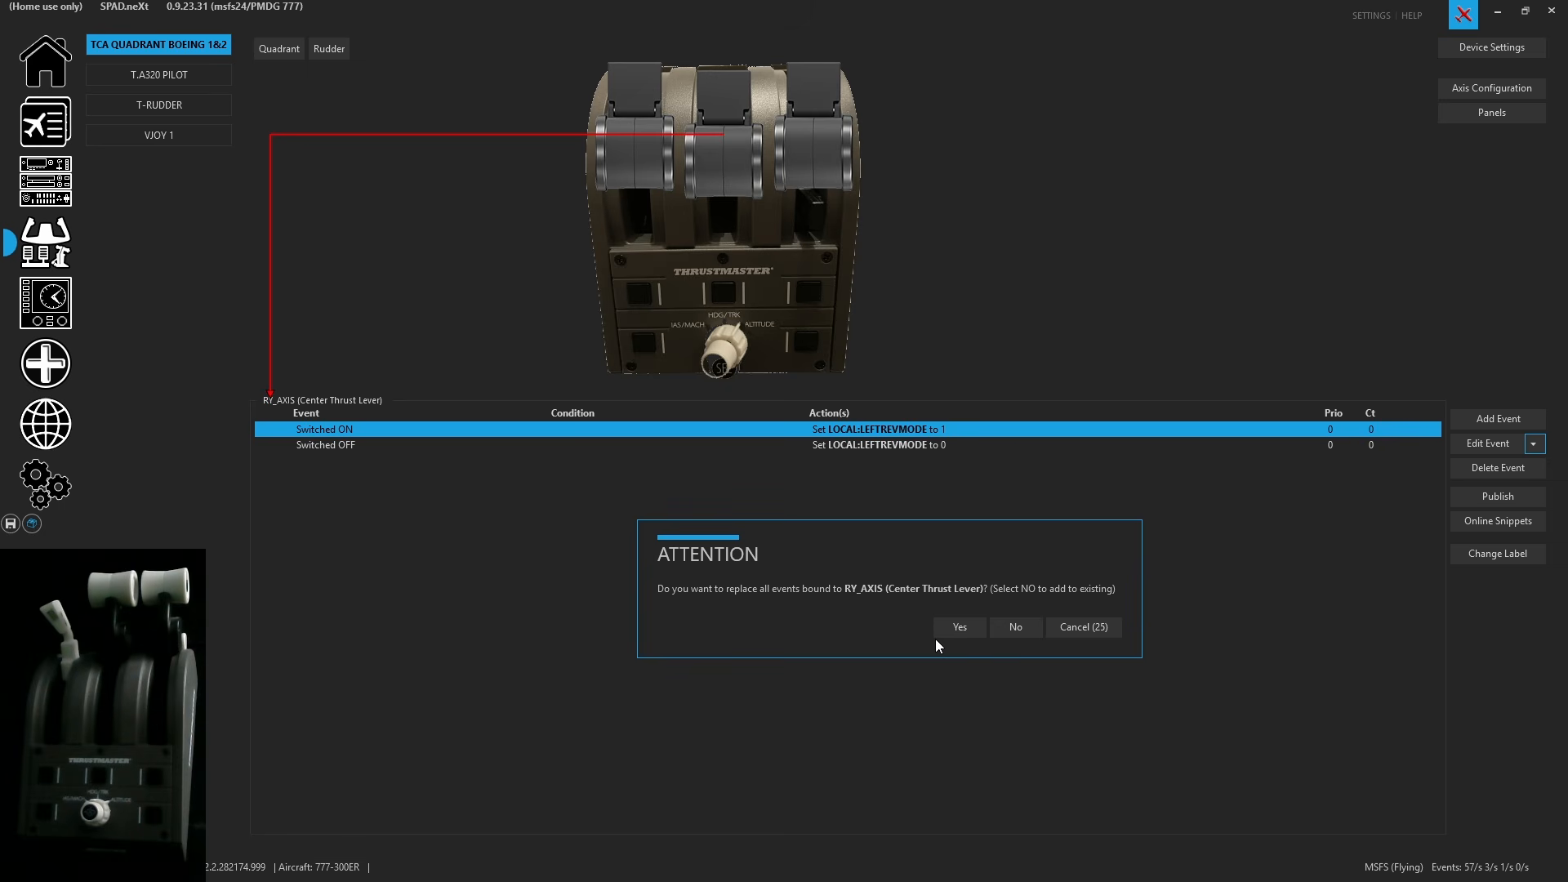
left_click(1017, 627)
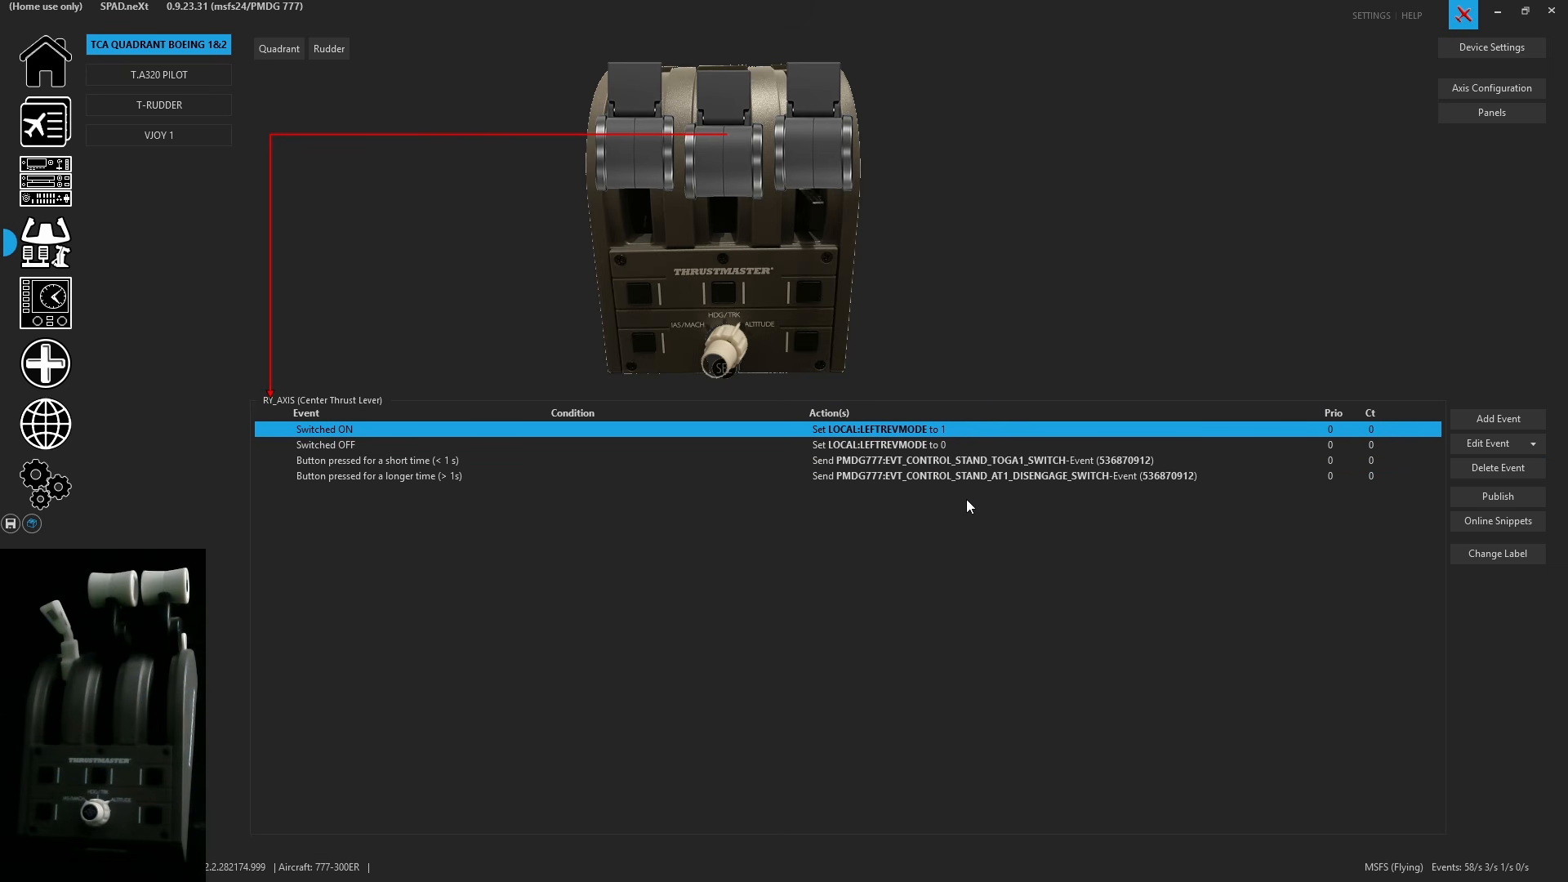
left_click(362, 461)
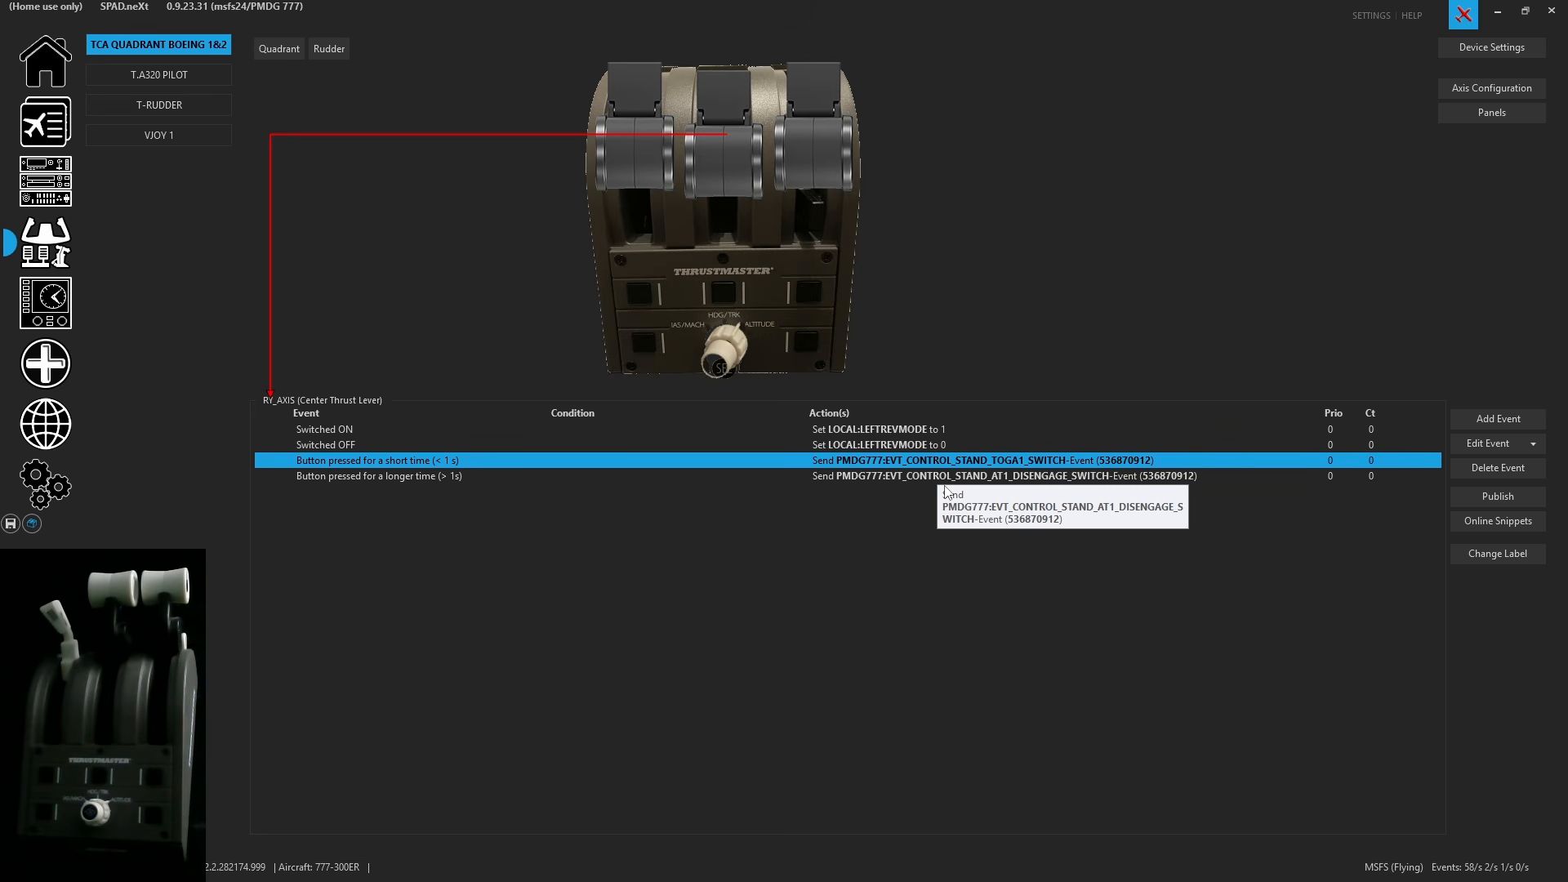
- Copy all events assigned to the vJoy Throttle 1 axis
left_click(200, 139)
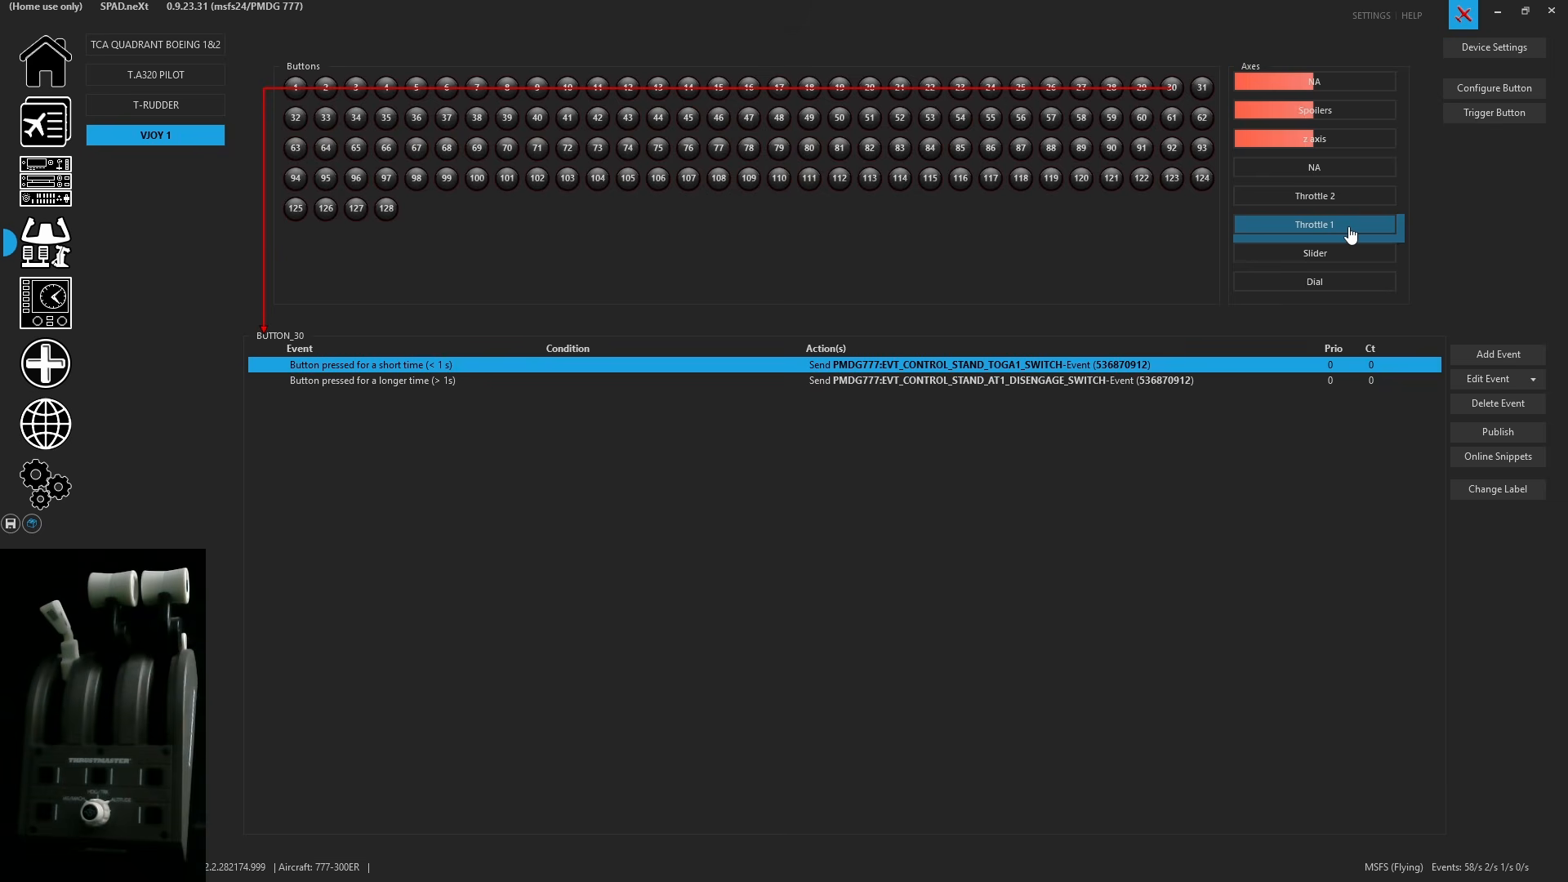
left_click(1350, 233)
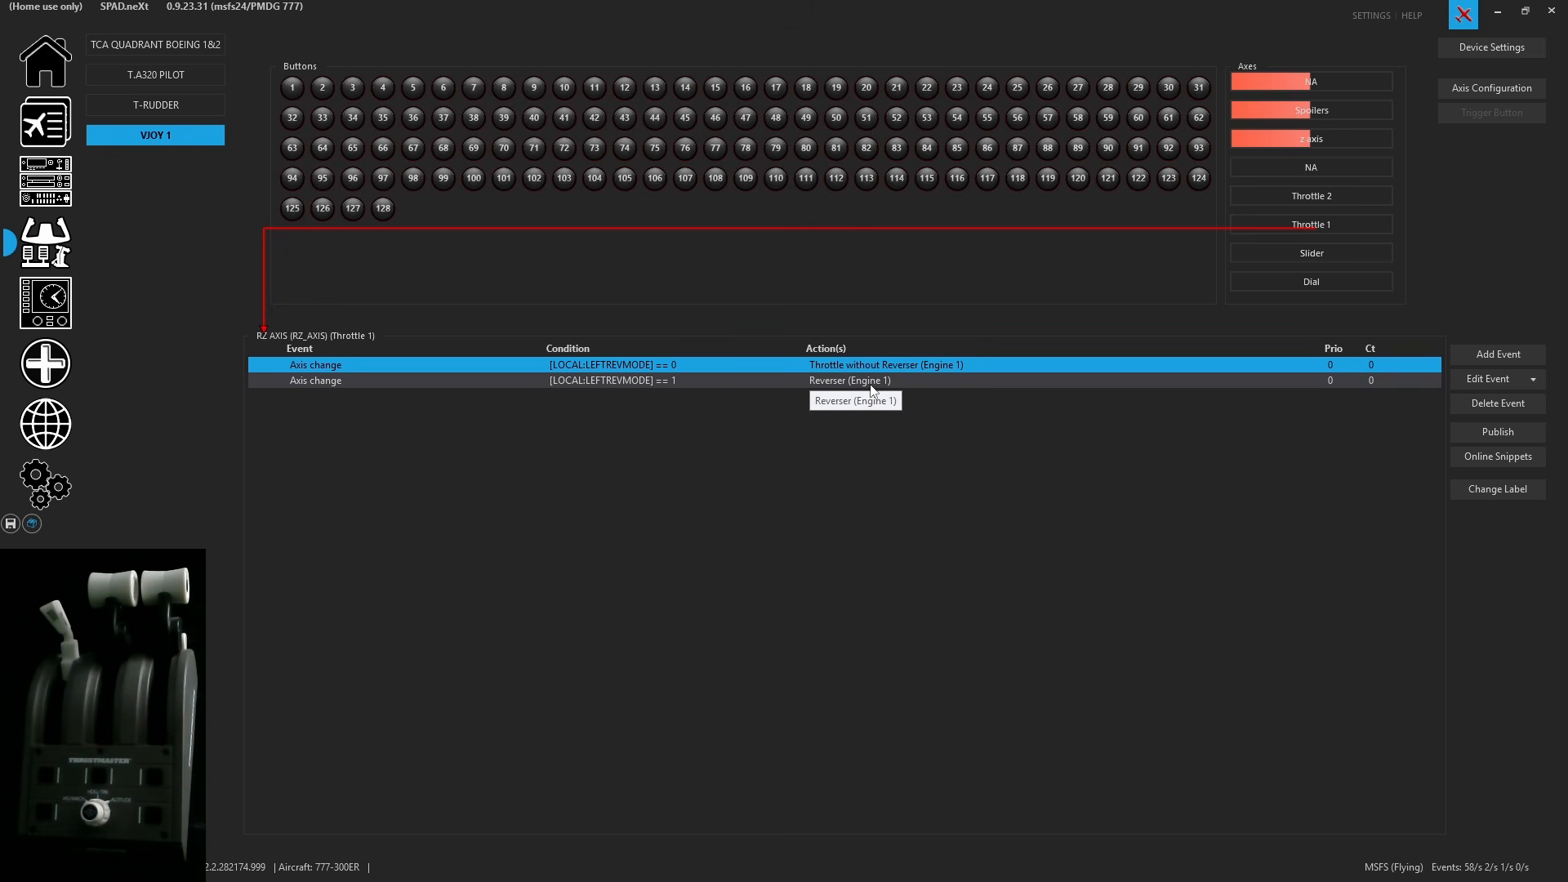
left_click(1532, 379)
mouse_move(1439, 400)
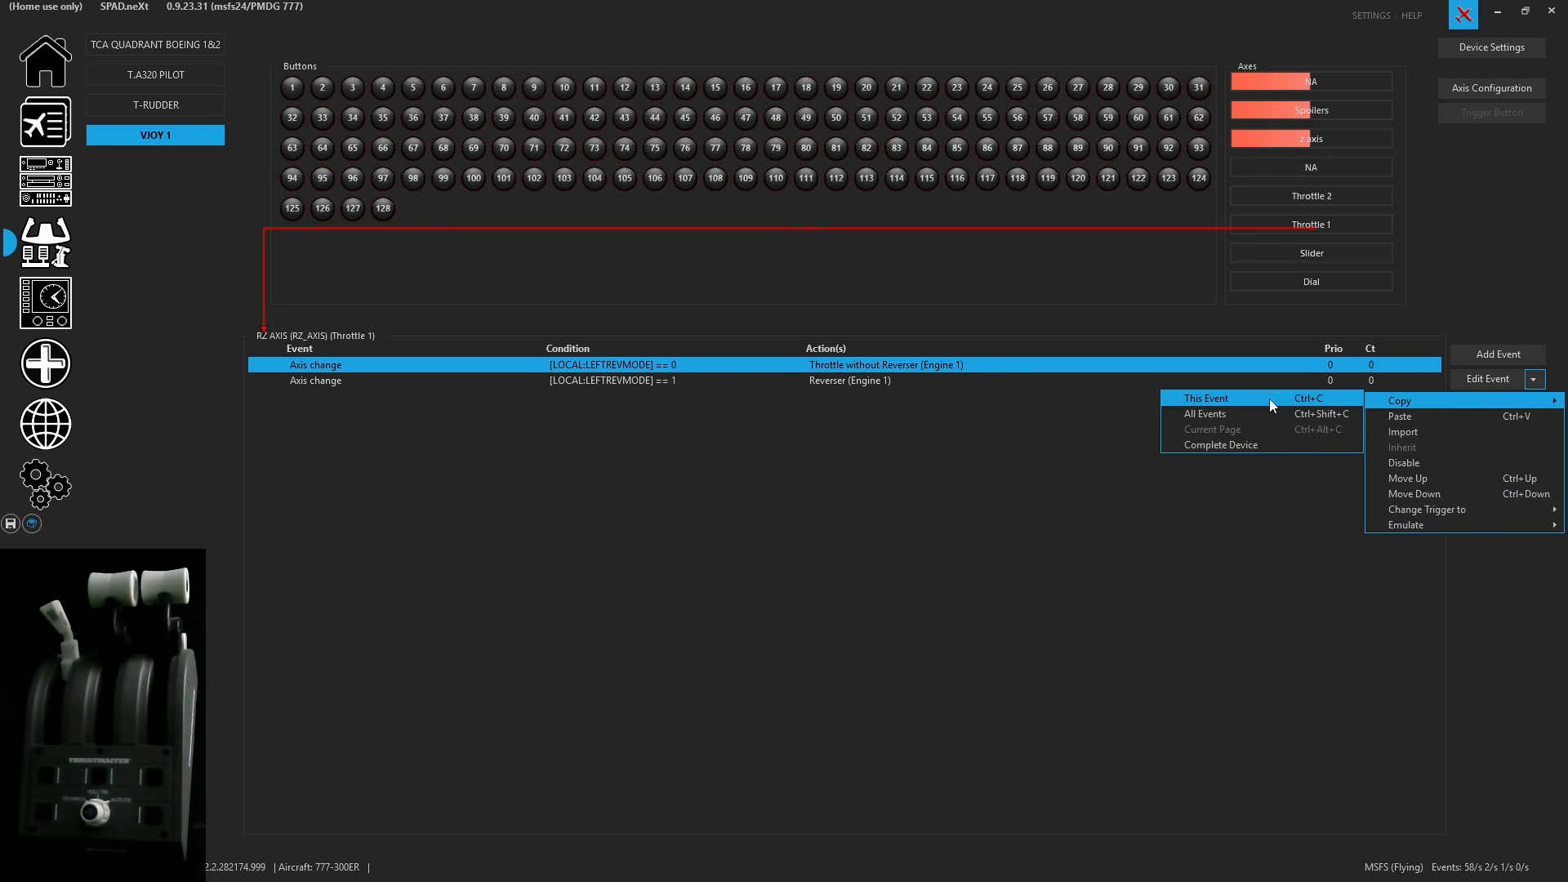
left_click(1224, 414)
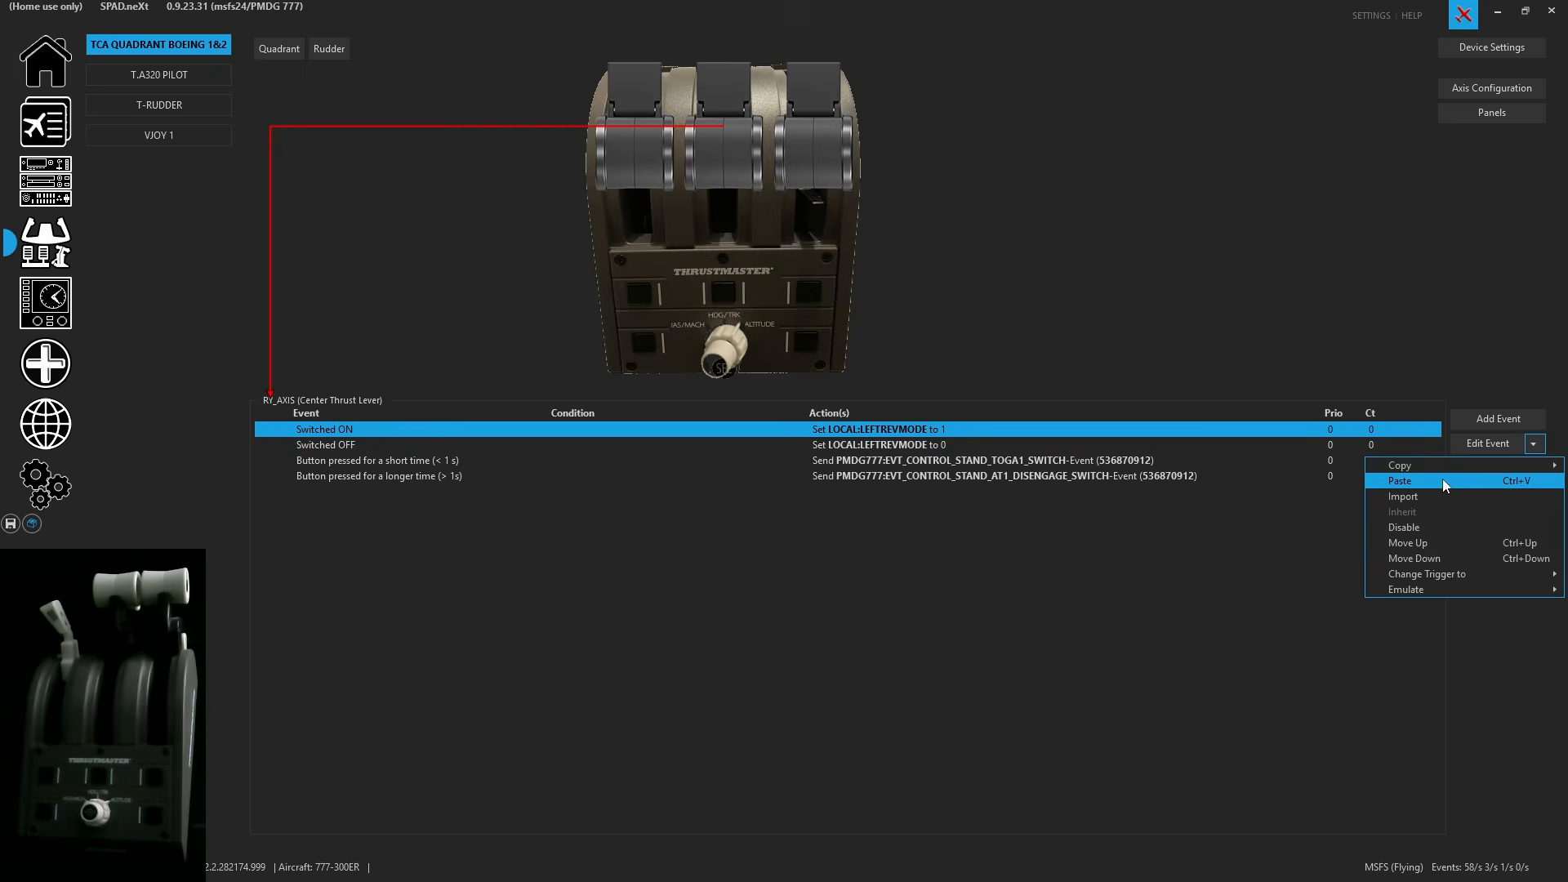
- Paste the Throttle 1 axis events onto the Center Thrust Lever, adding them to the existing events
left_click(1442, 480)
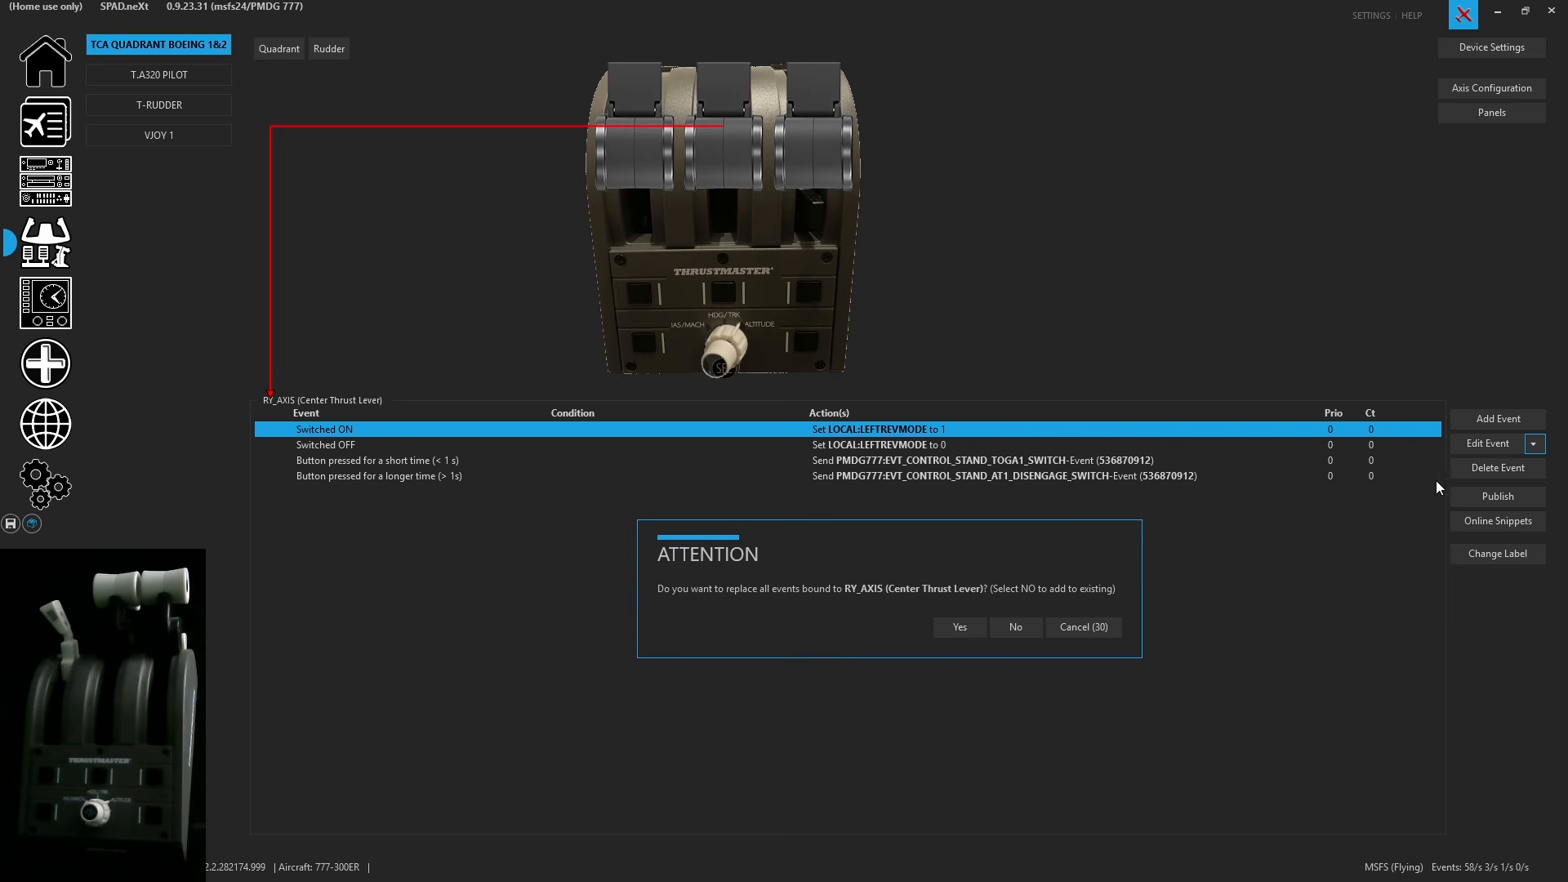
left_click(1016, 627)
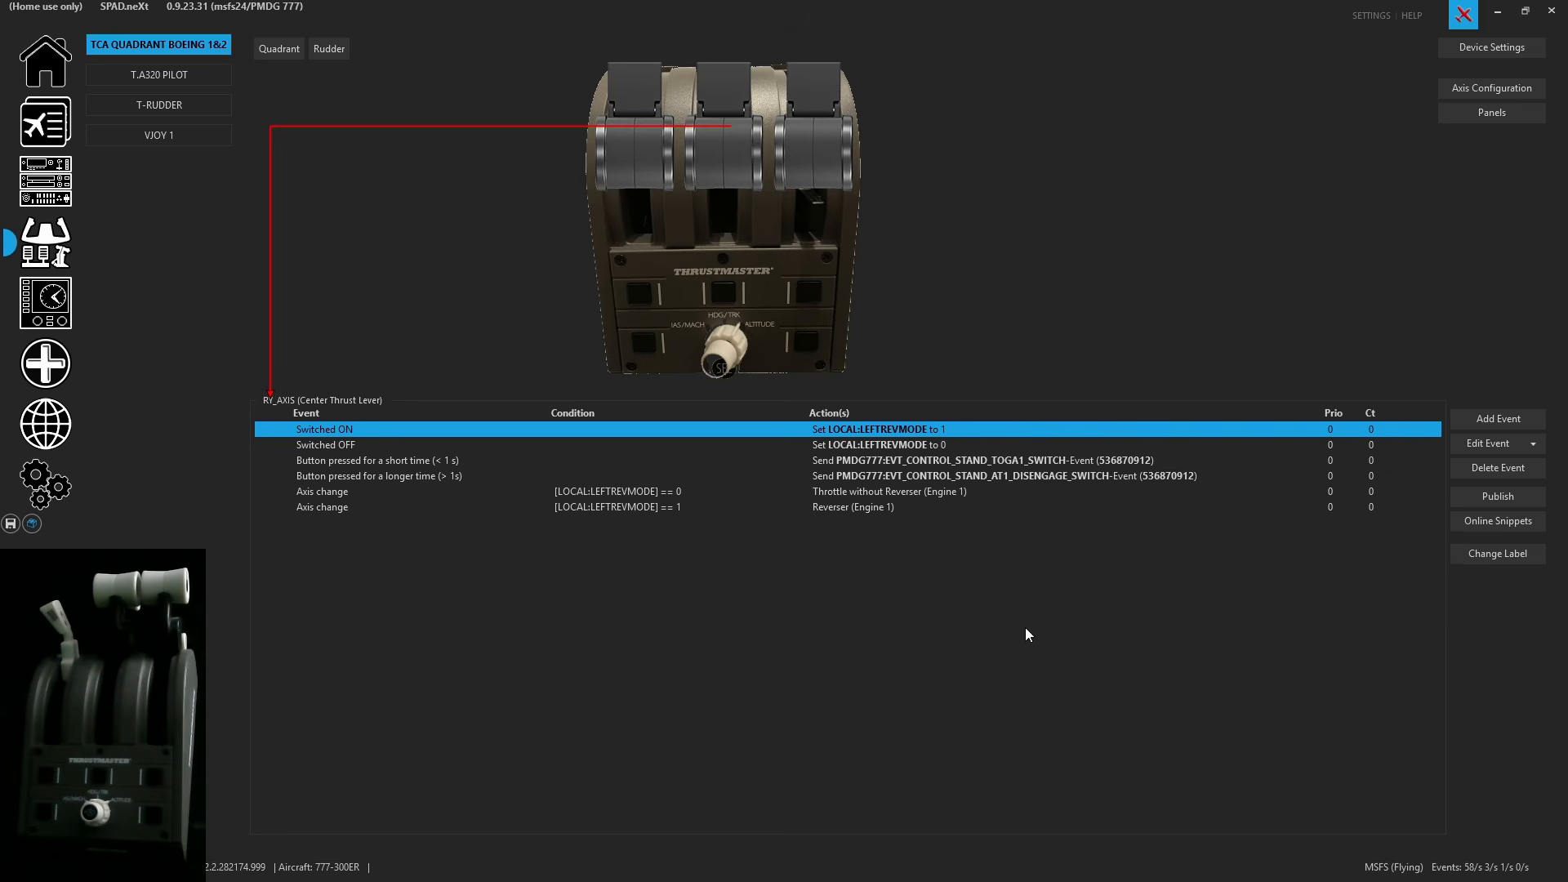
left_click(642, 490)
left_click(643, 508)
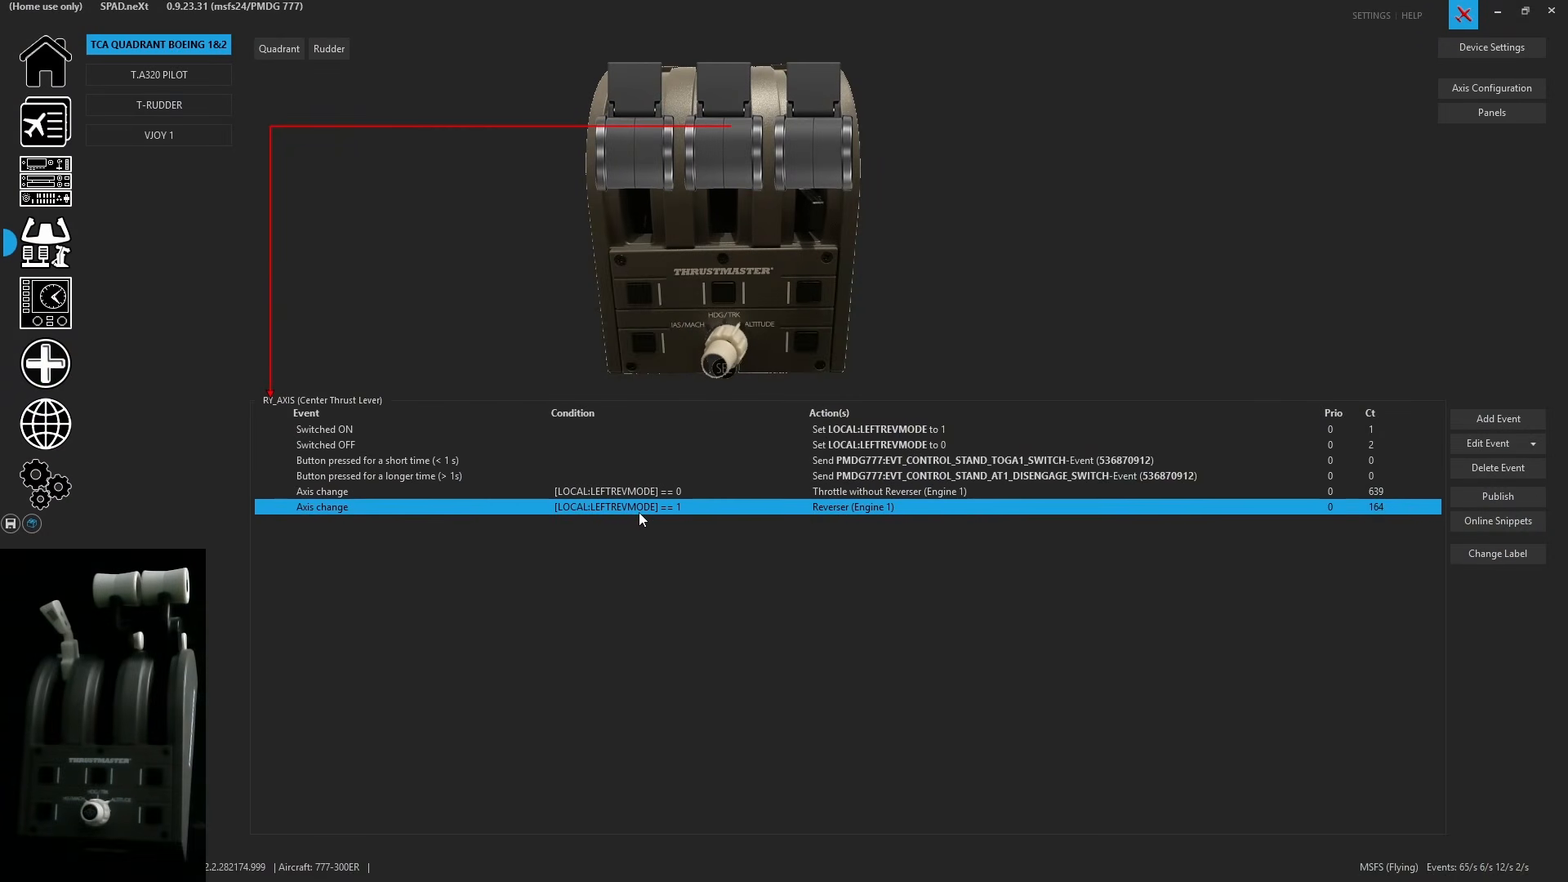
left_click(920, 396)
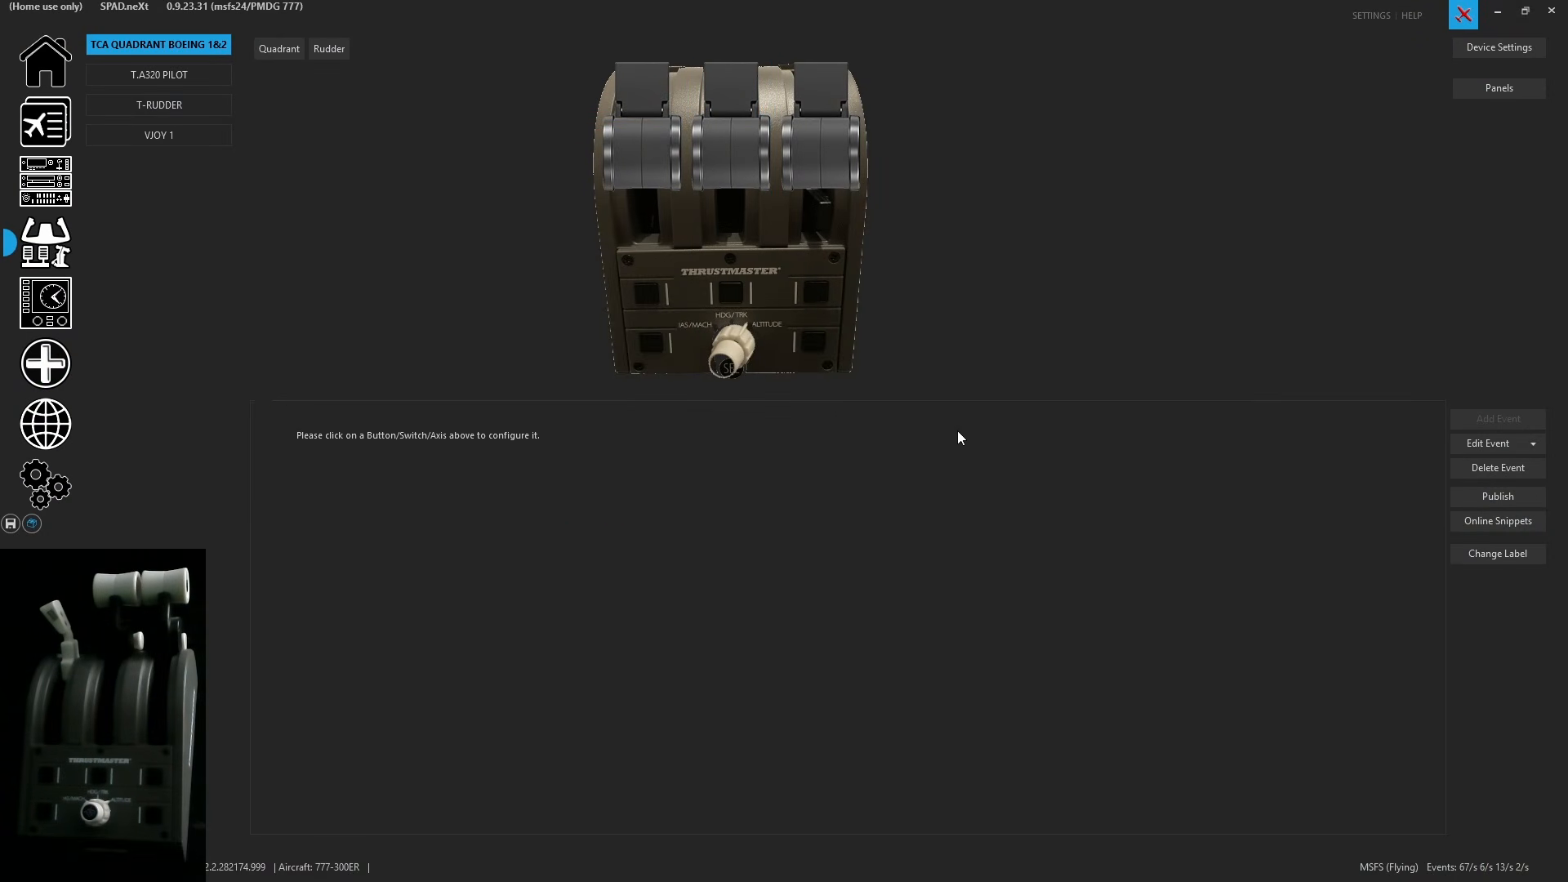
- Calibrate the Center Thrust Lever's Throttle without Reverser full and idle thrust axis ranges from the physical lever, then save the profile
left_click(930, 496)
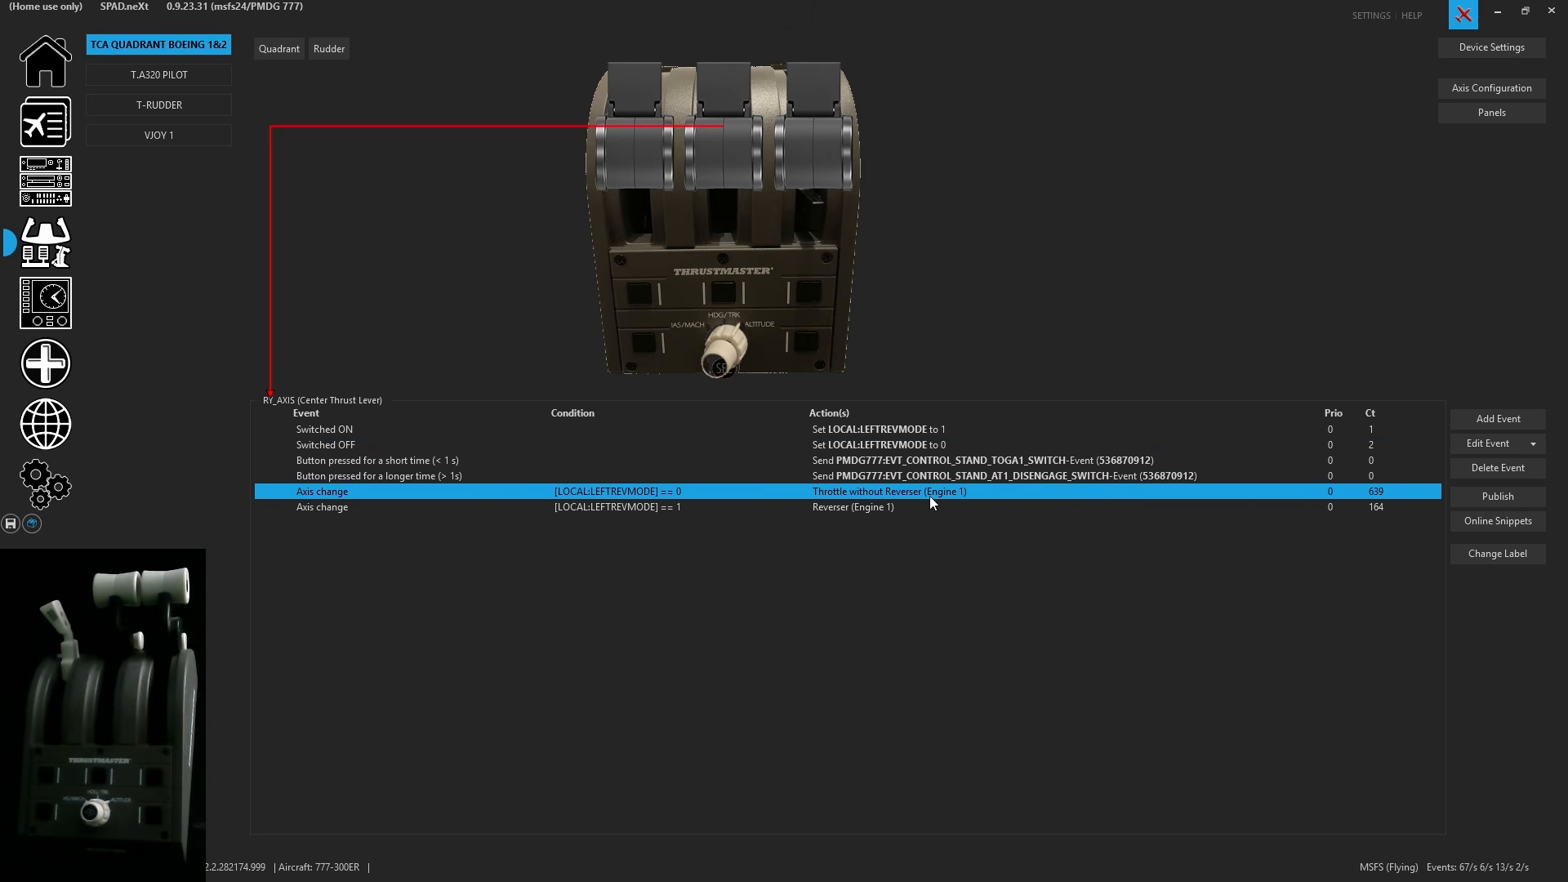
double_click(928, 497)
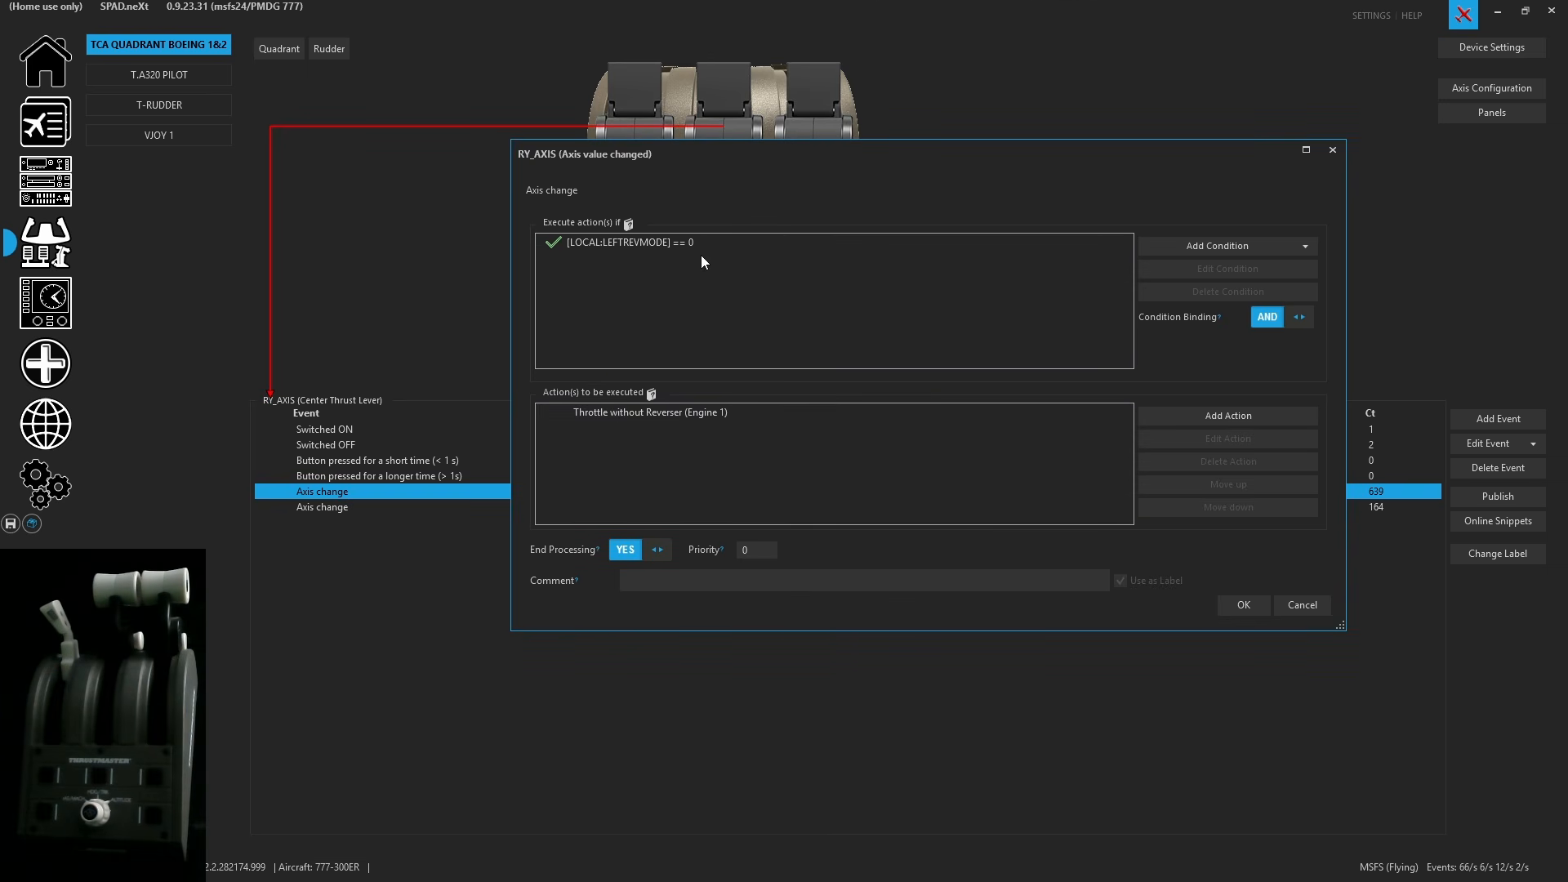
left_click(861, 411)
left_click(1287, 418)
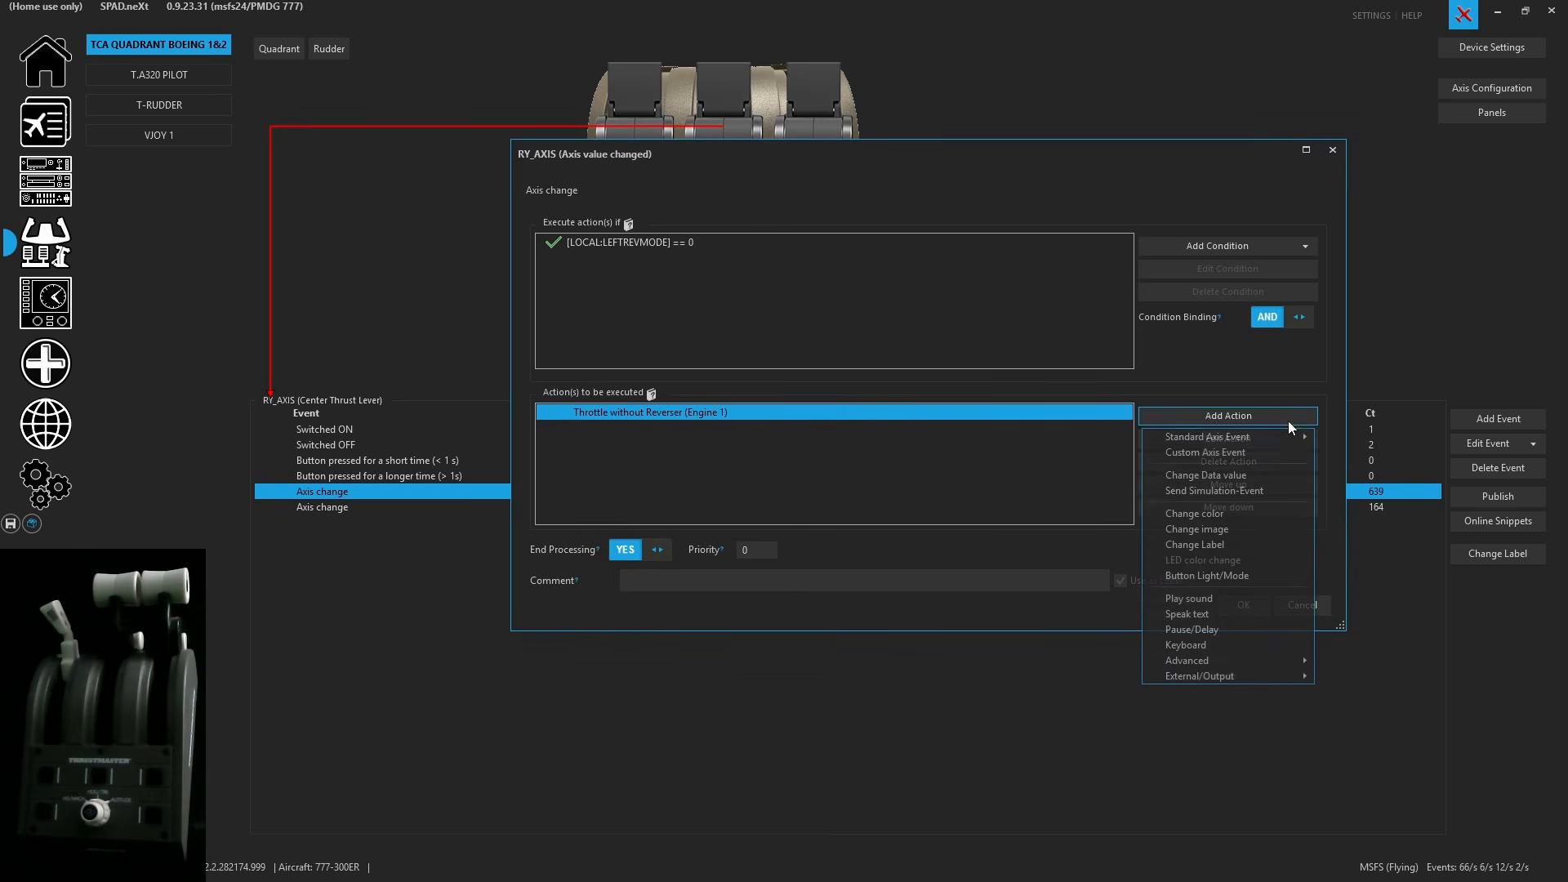
left_click(982, 645)
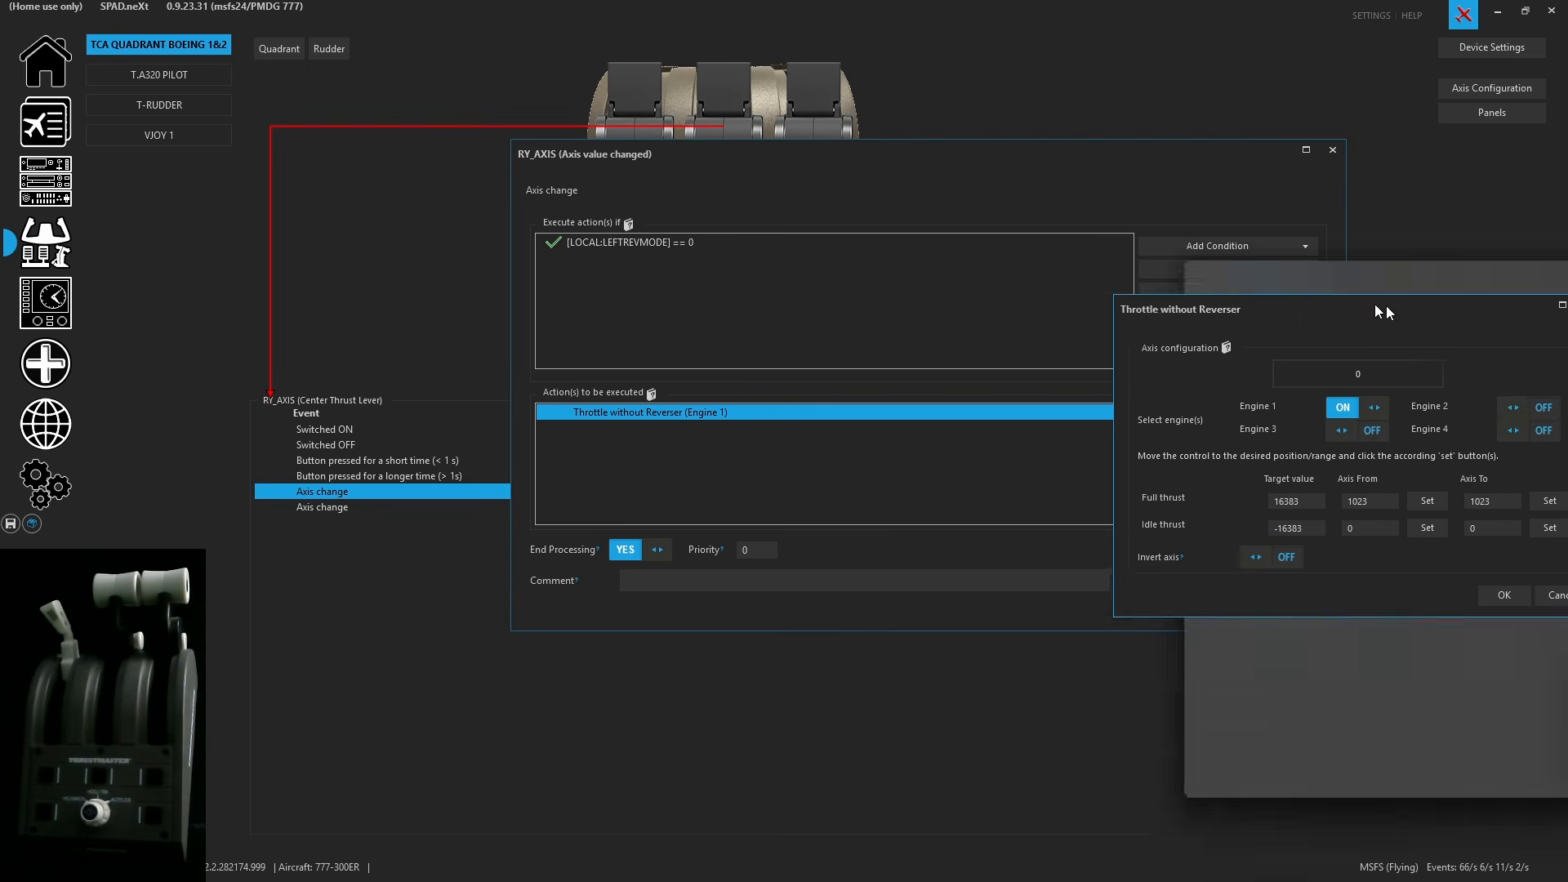
left_click_drag(1383, 308, 1022, 258)
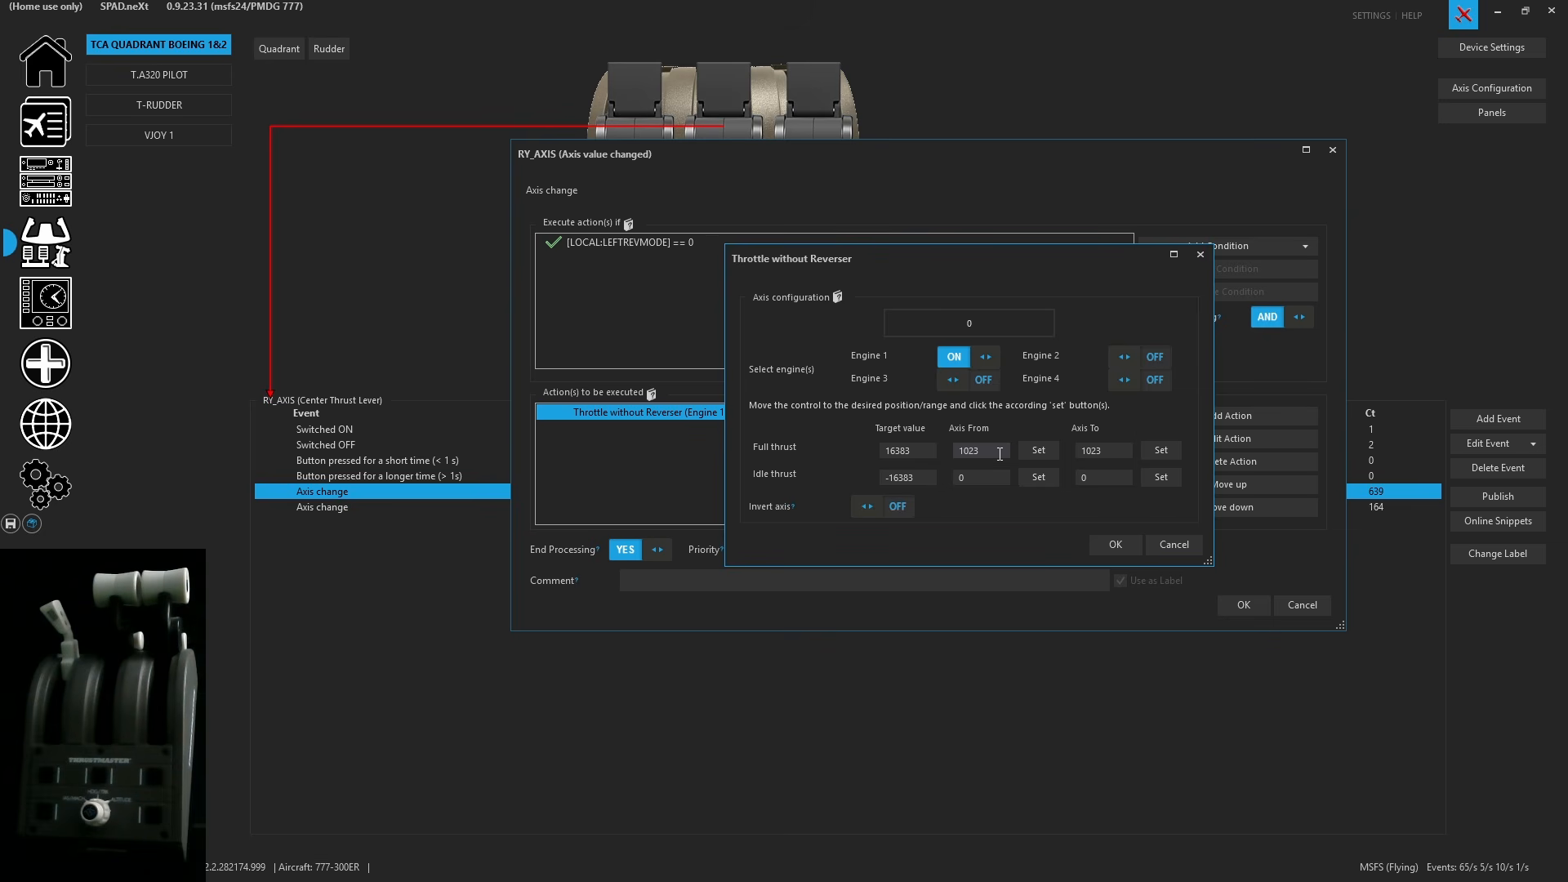
left_click(1035, 452)
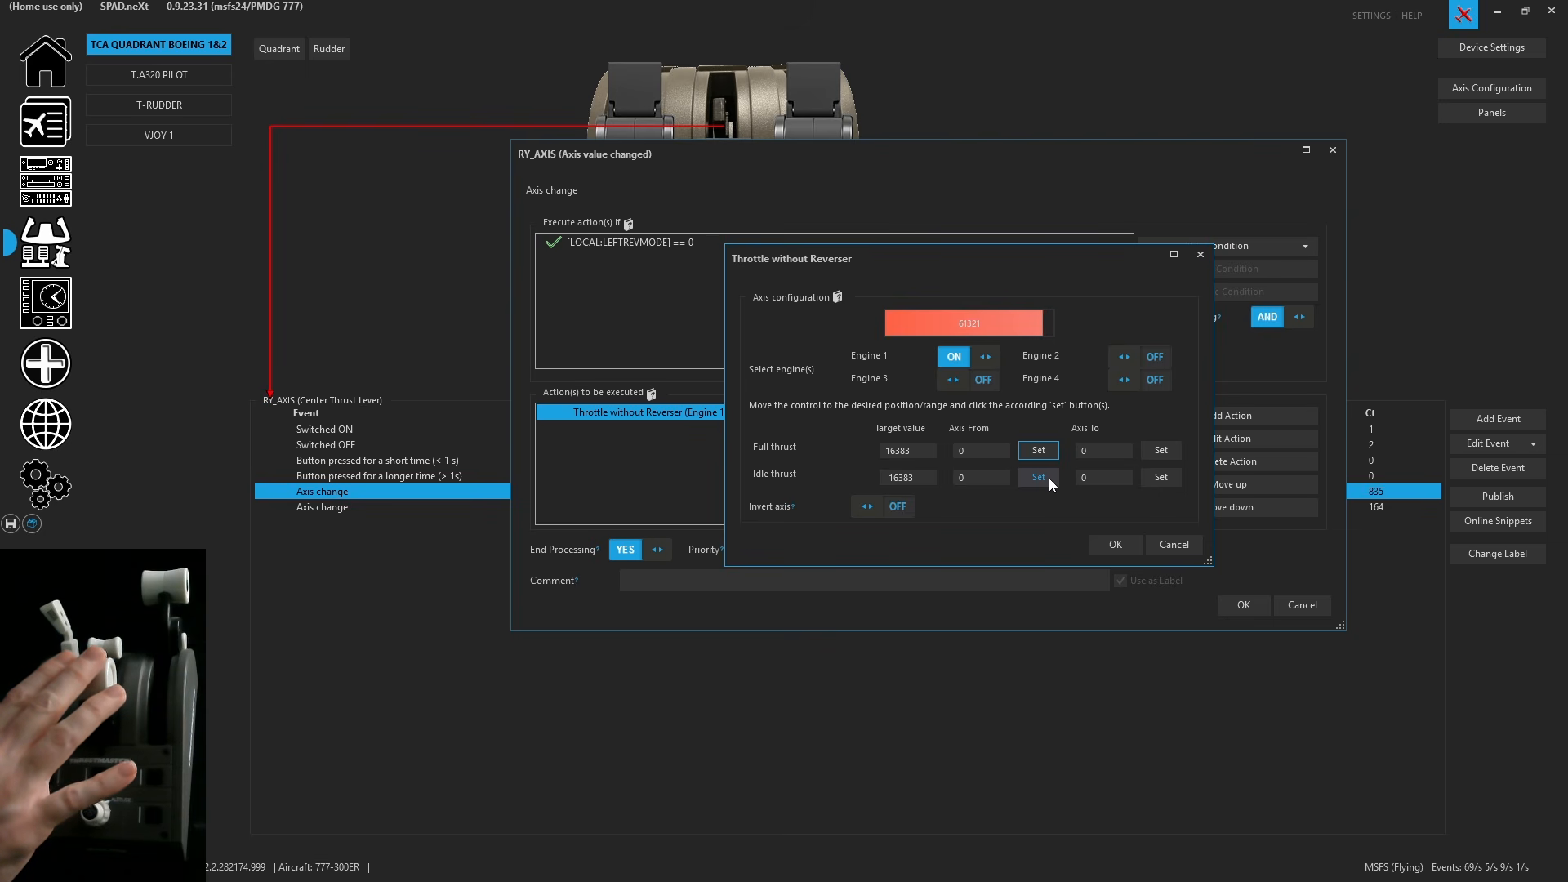
left_click(1049, 484)
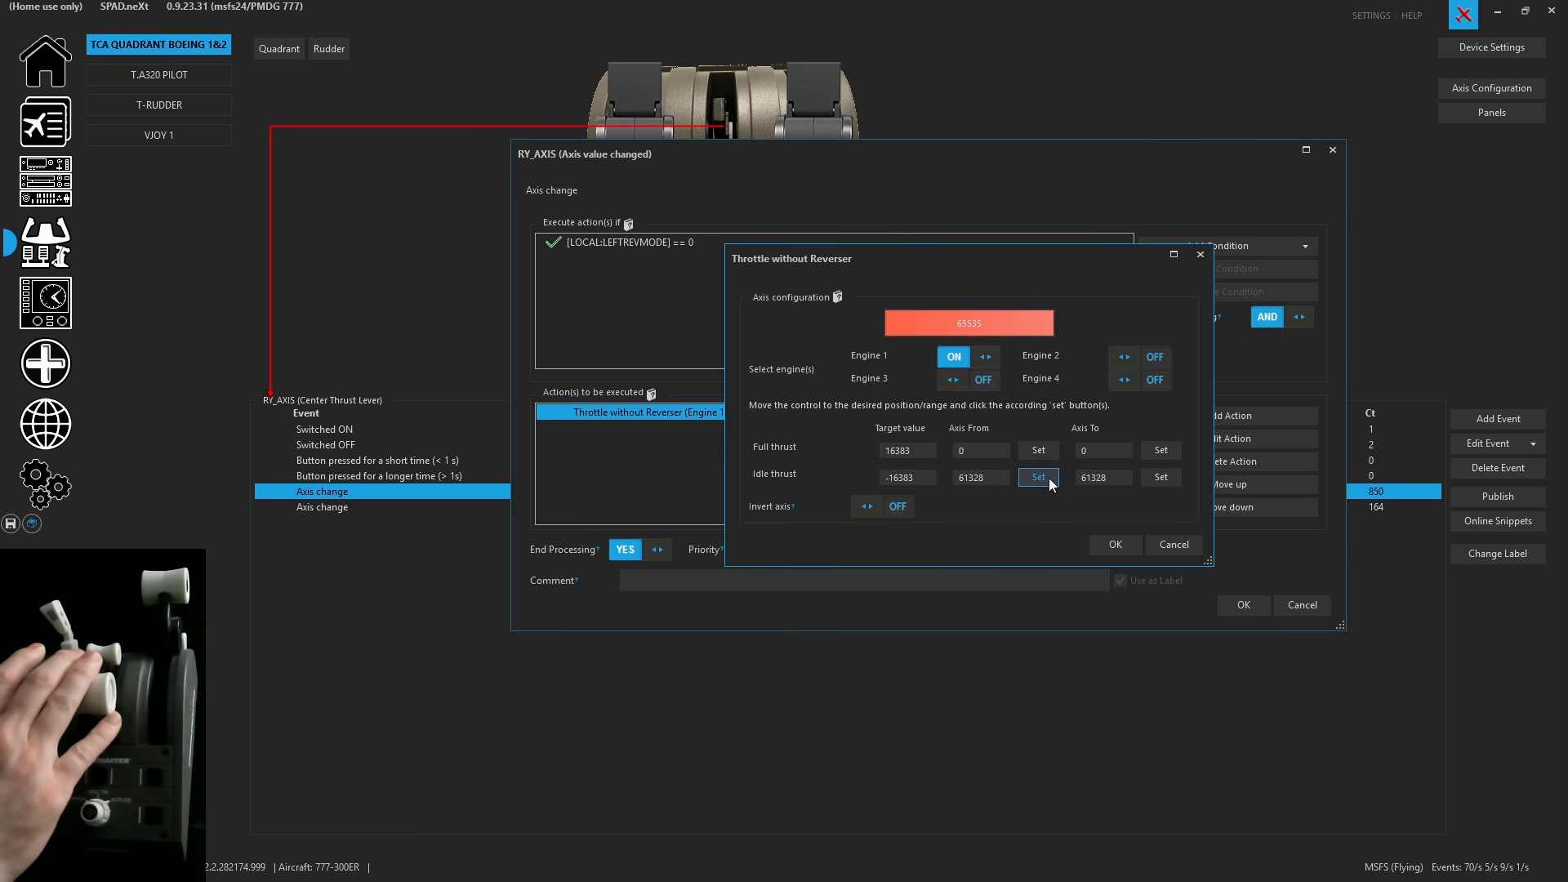
left_click(1169, 482)
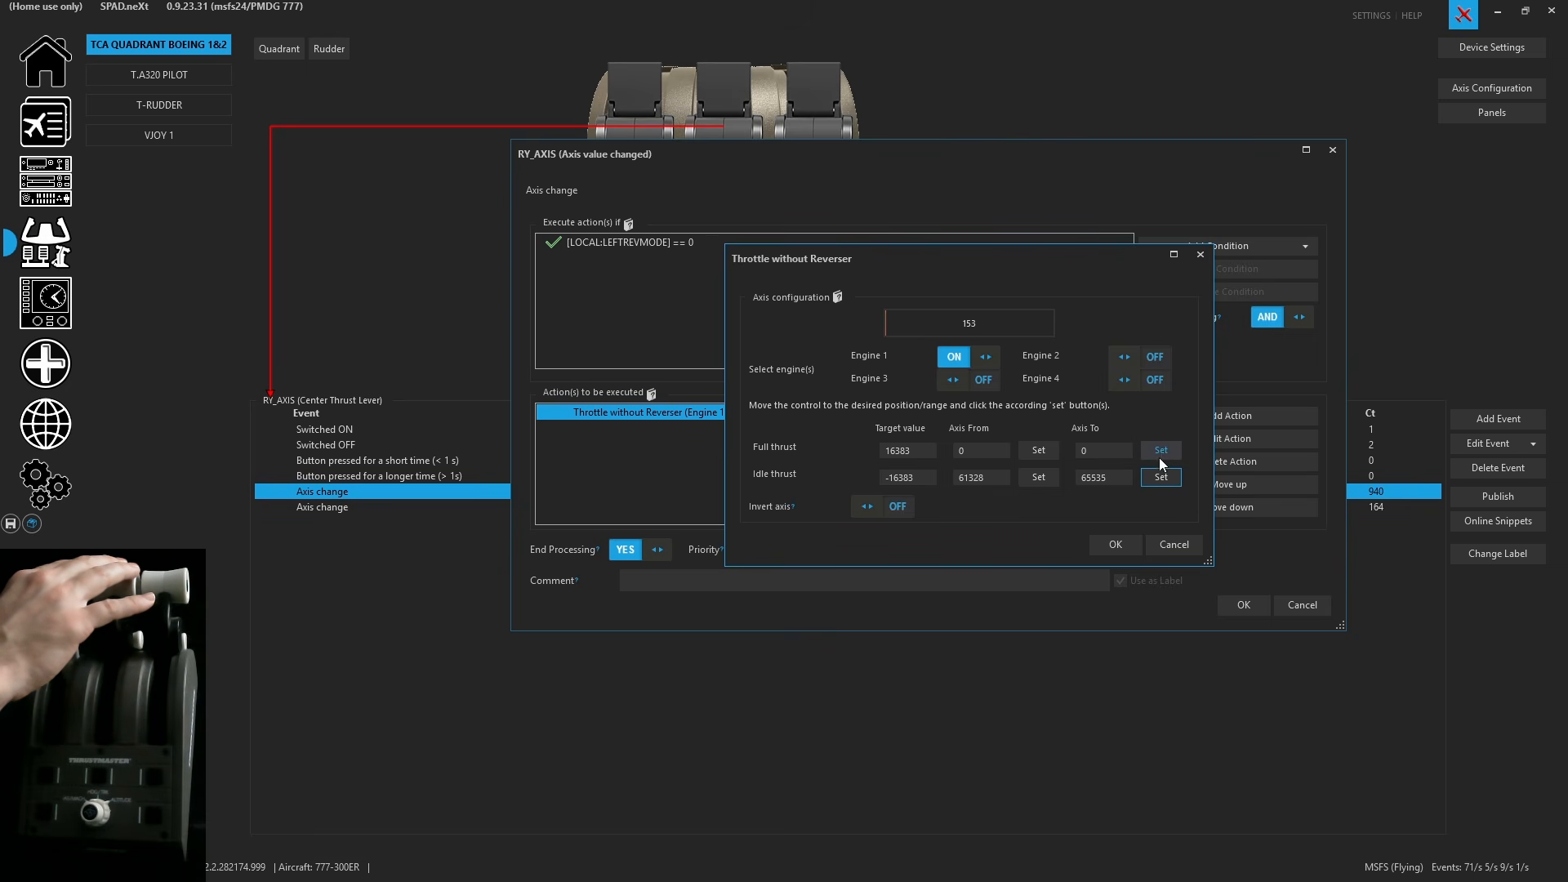
left_click(1163, 452)
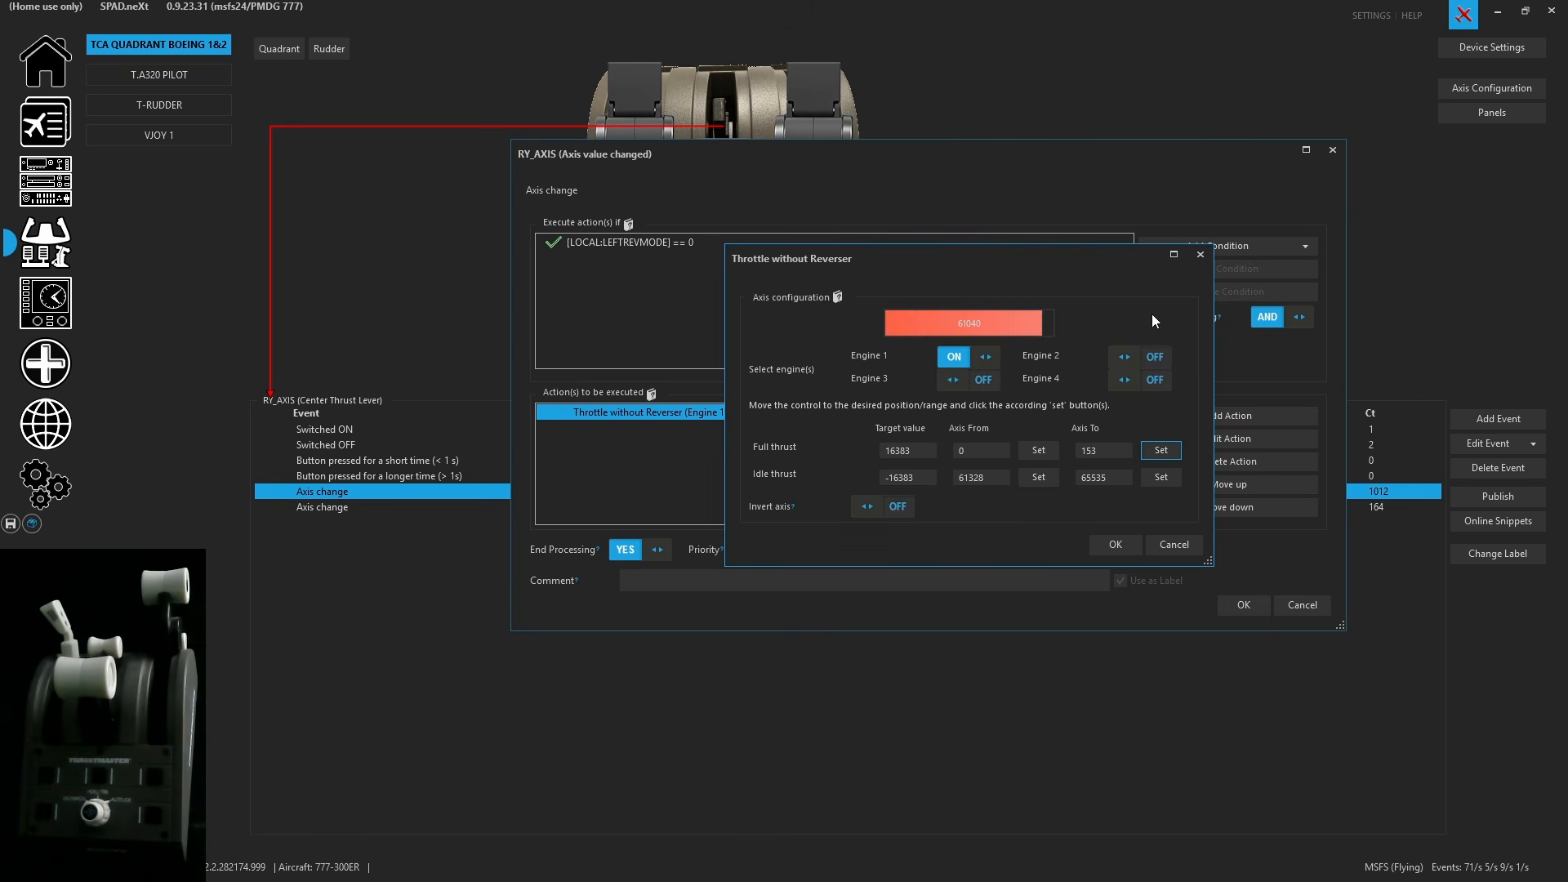
left_click(1110, 546)
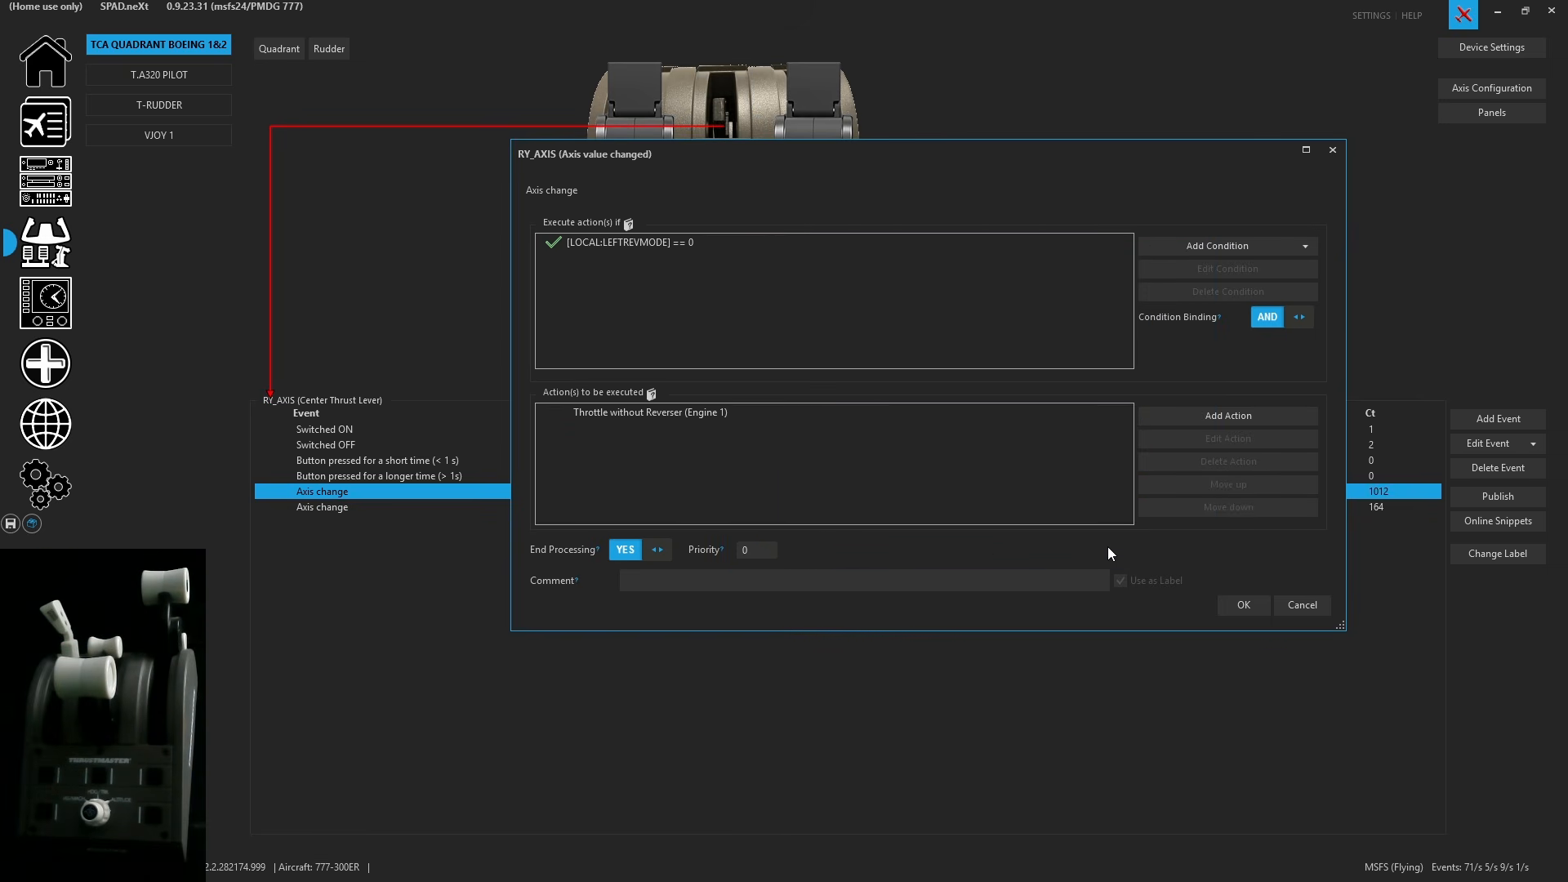
left_click(1238, 610)
left_click(10, 524)
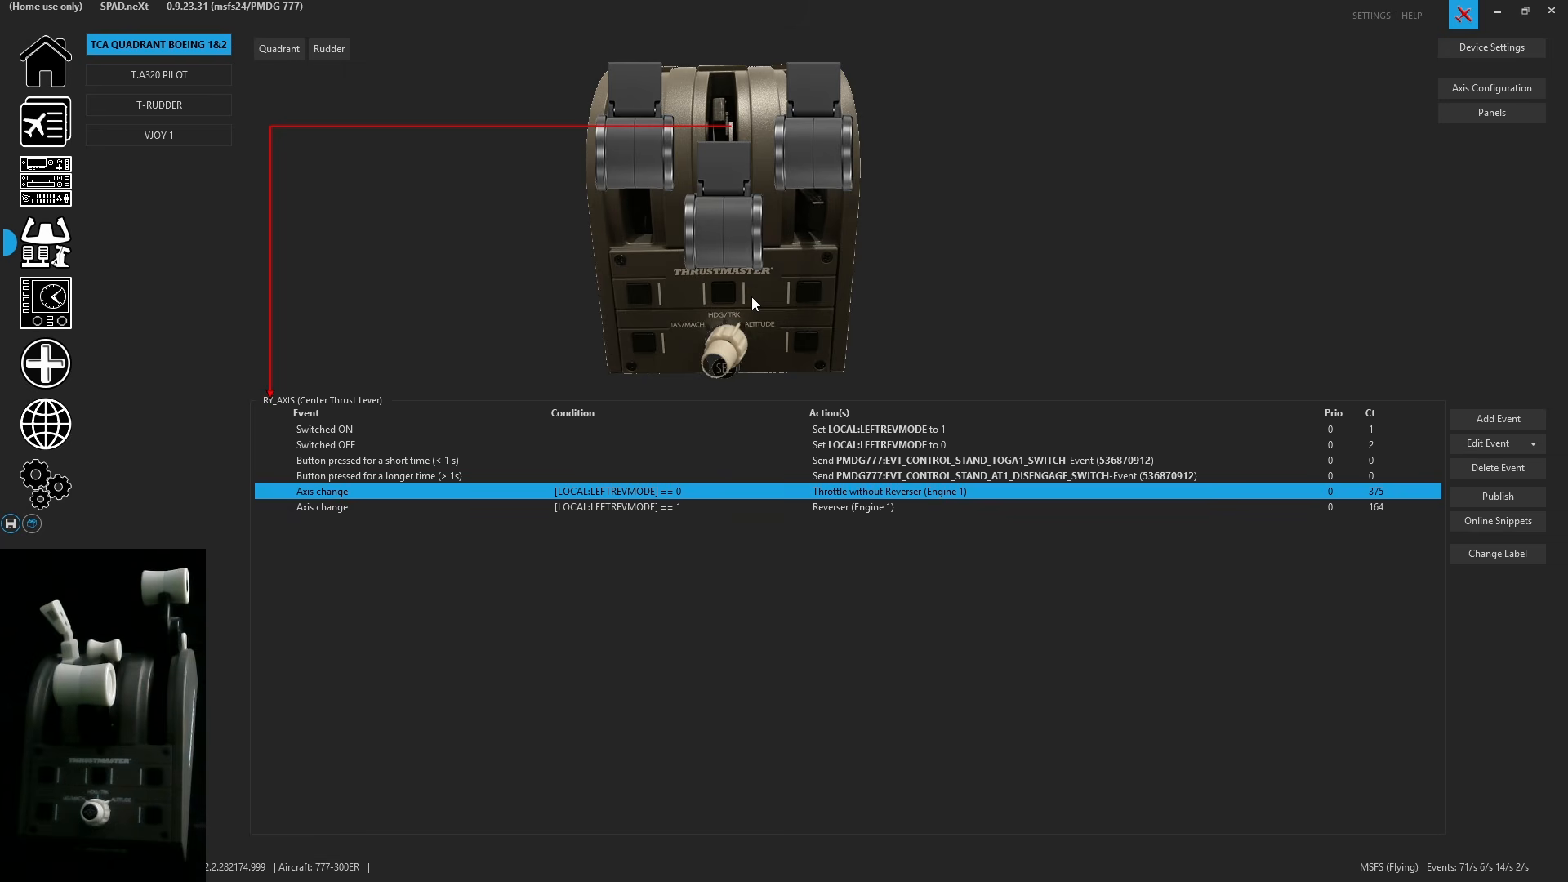
- Calibrate the Reverser action's idle and full reverse thrust axis ranges from the physical center lever
left_click(894, 507)
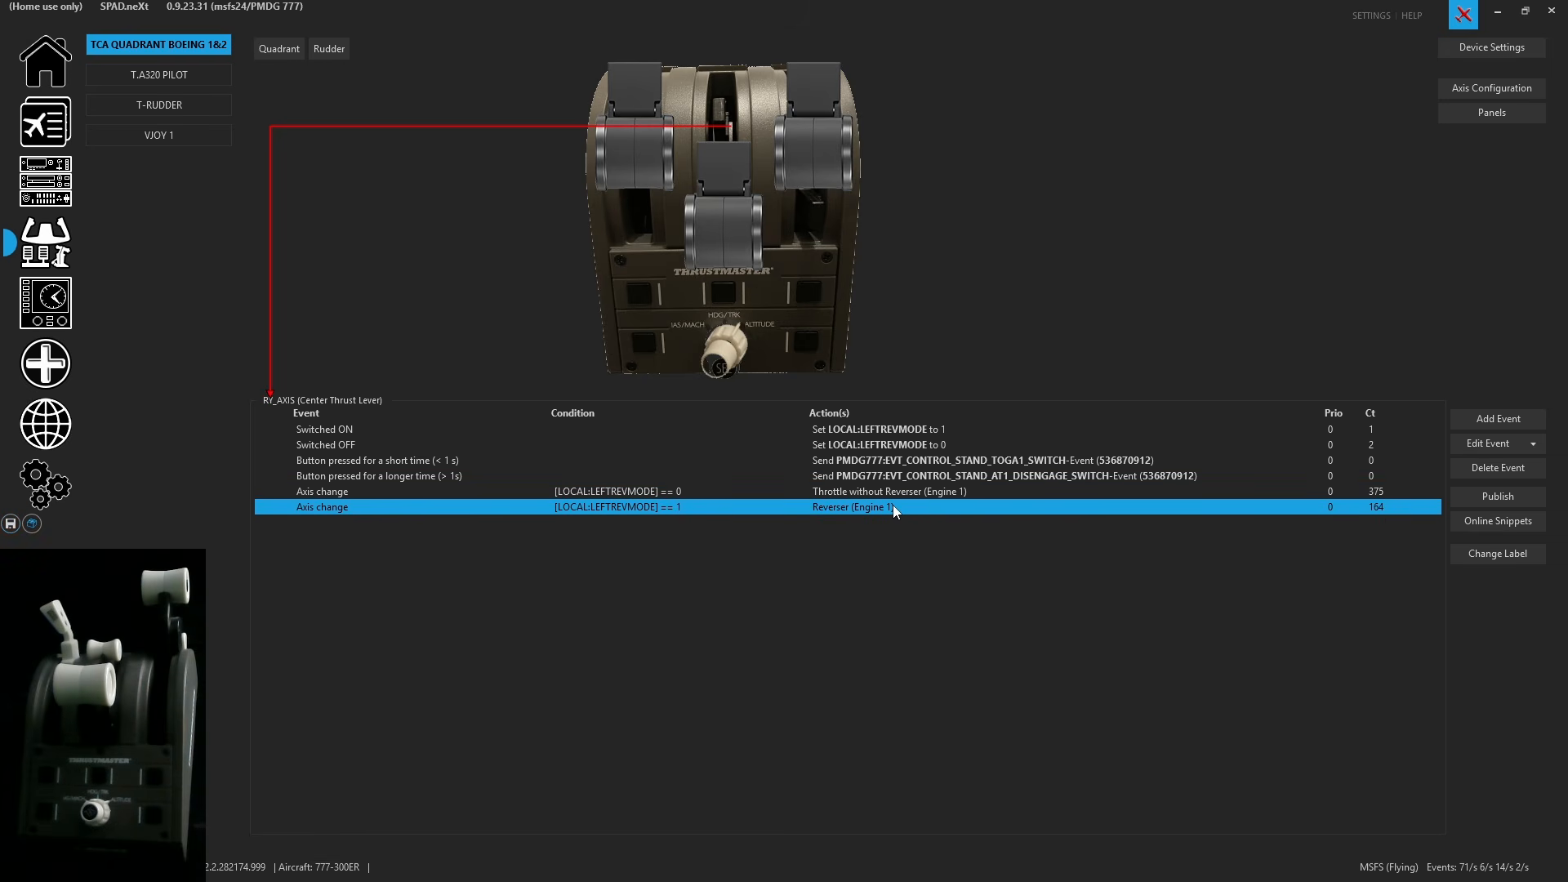
double_click(890, 503)
double_click(890, 418)
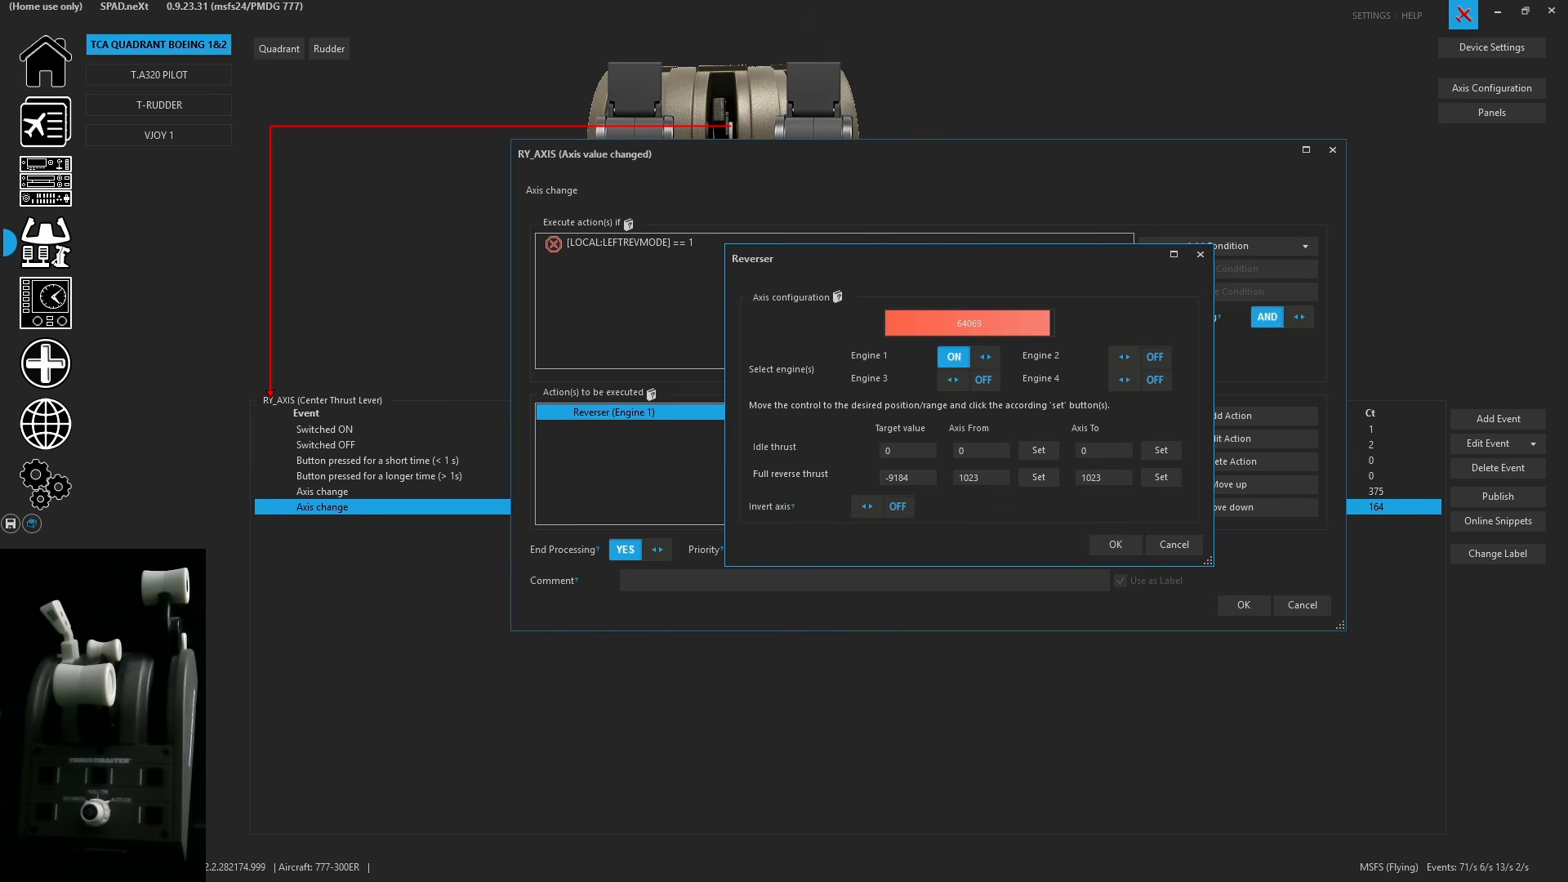
left_click(1036, 453)
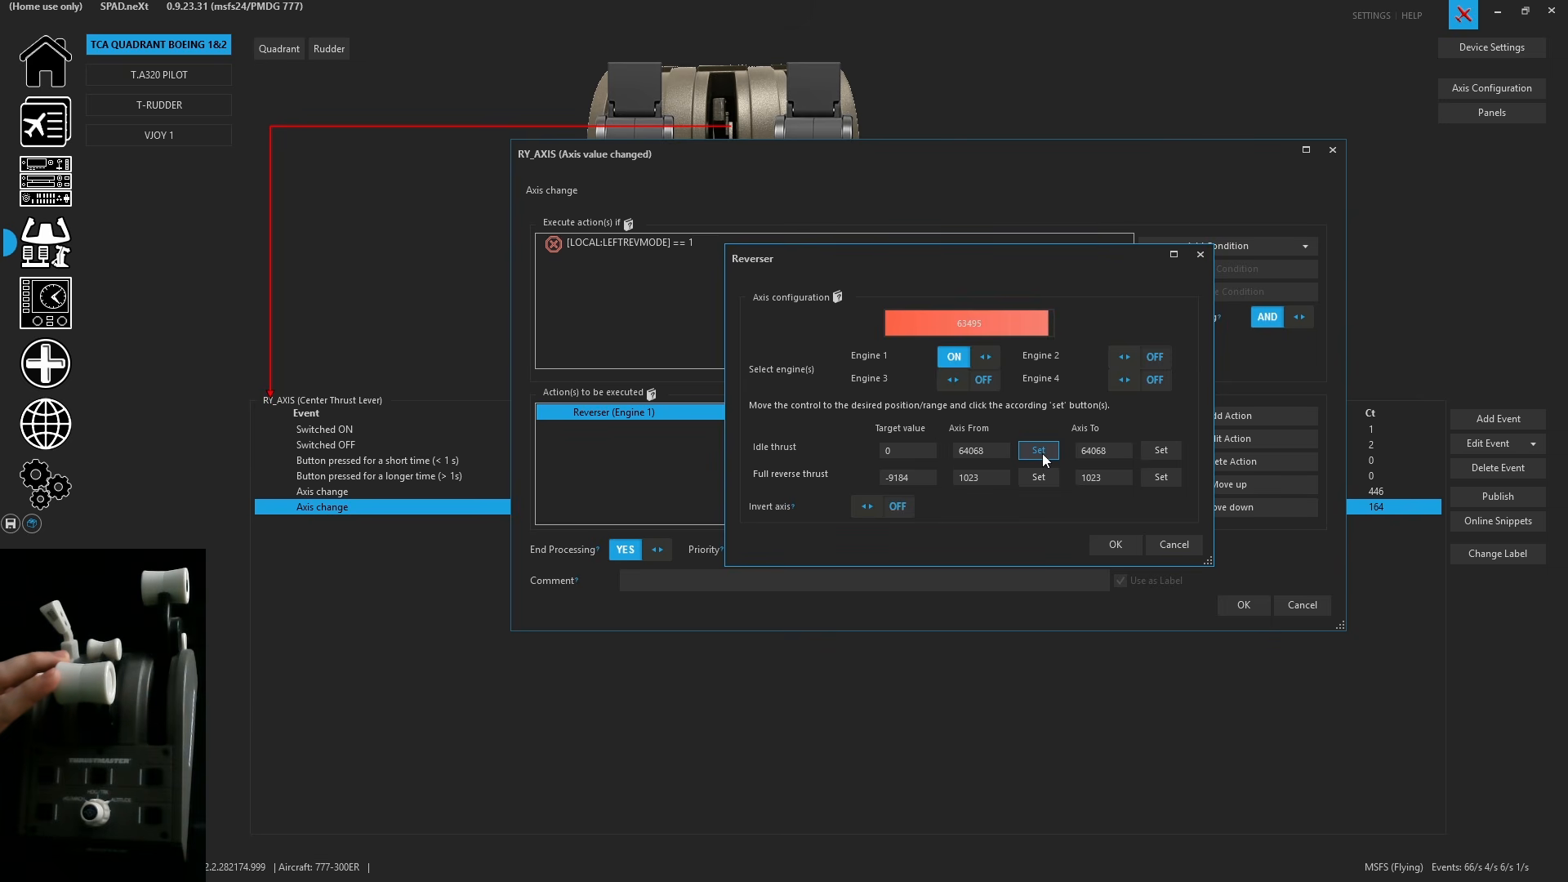
left_click(1042, 453)
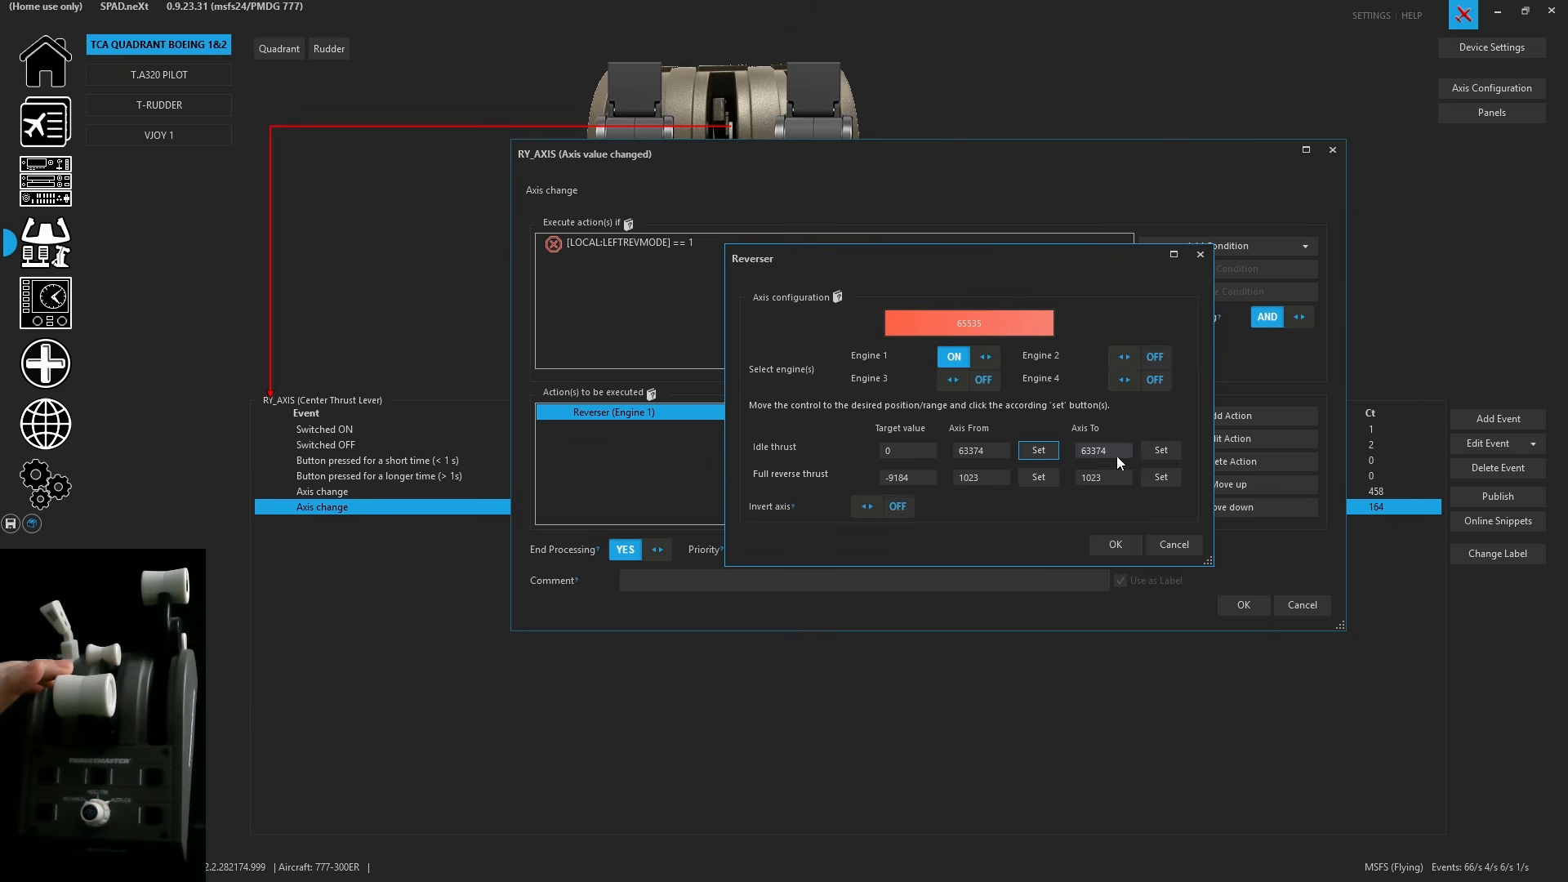
left_click(1158, 451)
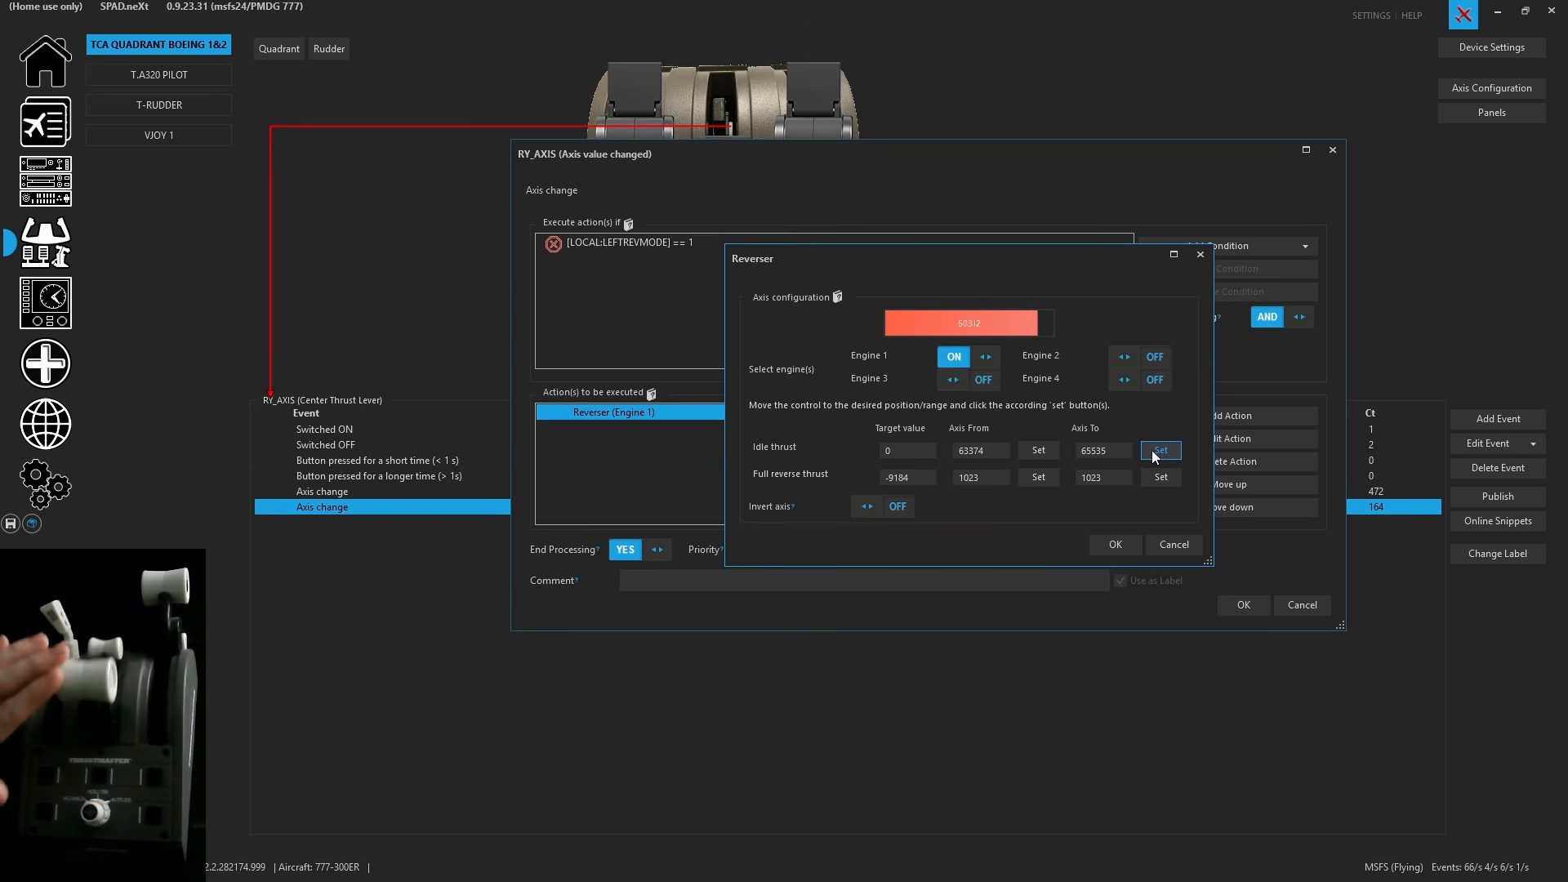
left_click(1051, 481)
left_click(1160, 478)
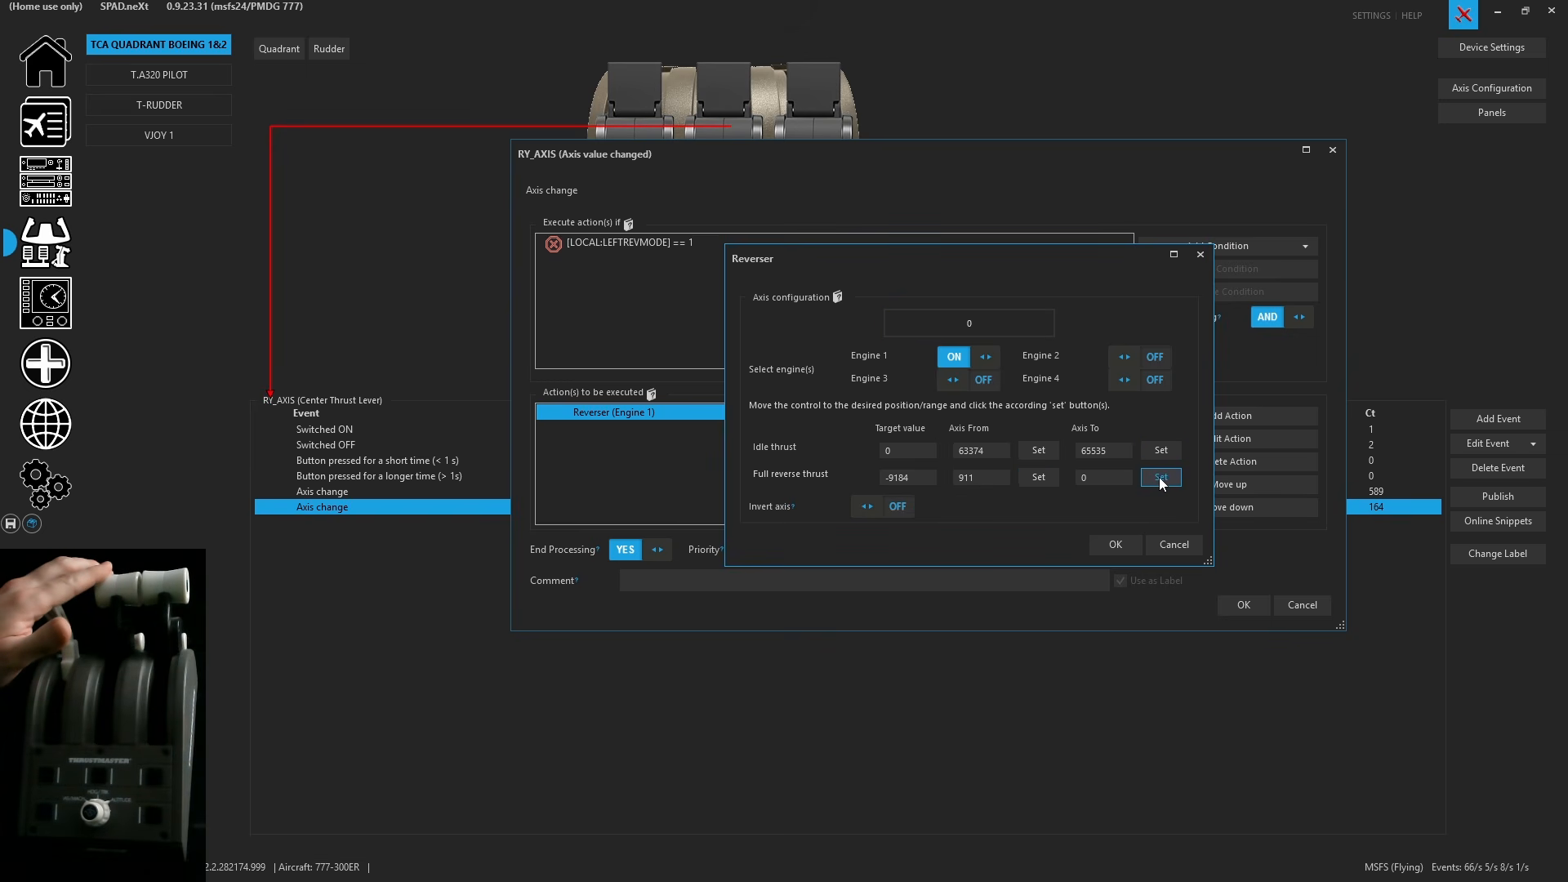
left_click(1105, 542)
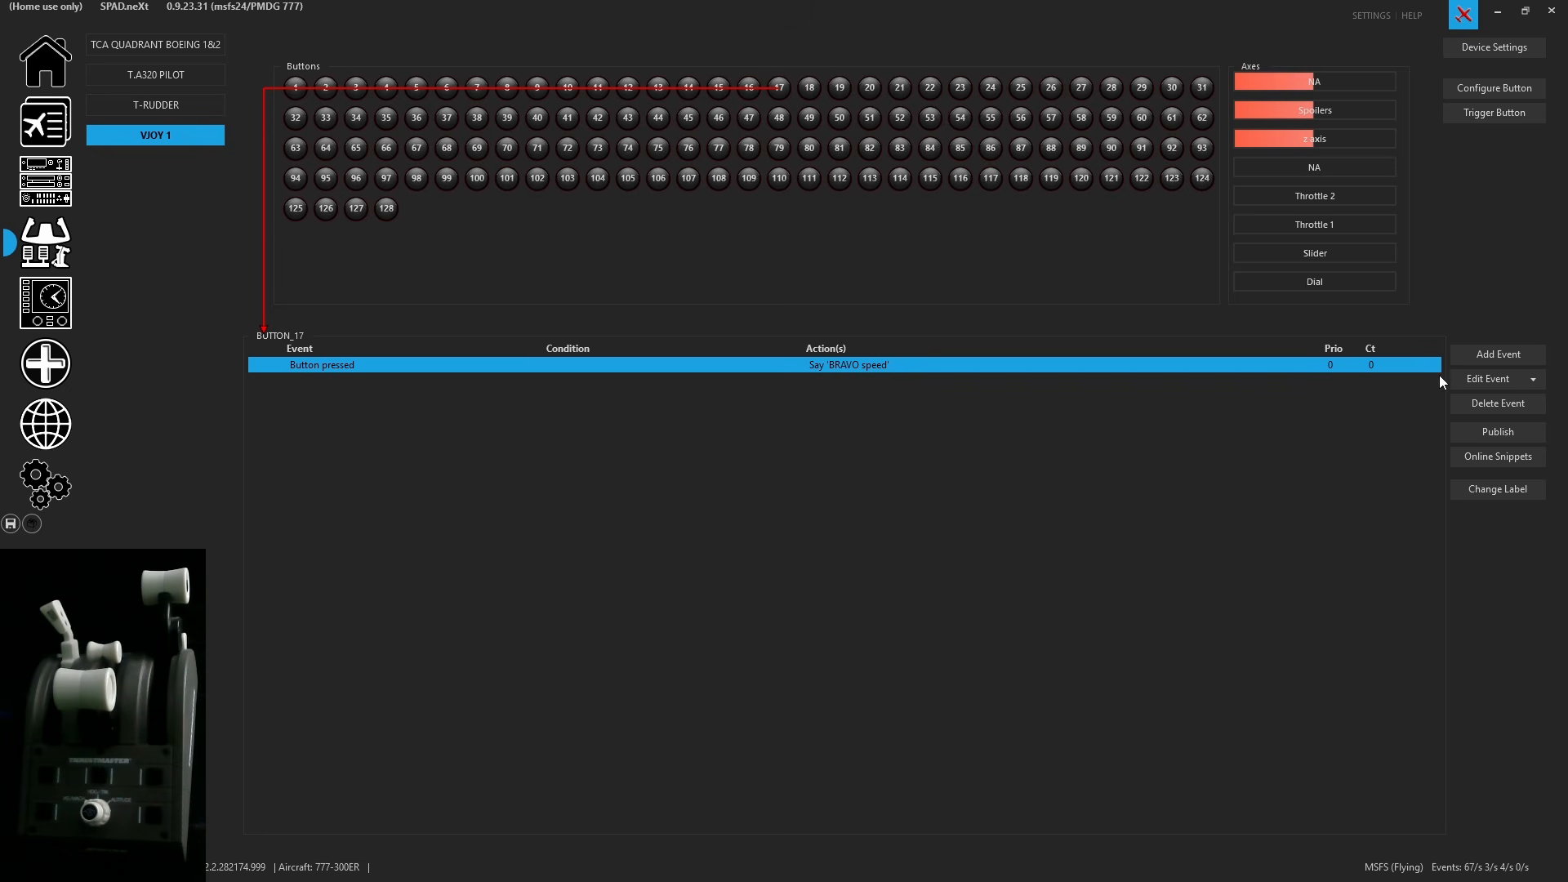
- Copy the event assigned to vJoy button 17
left_click(1533, 379)
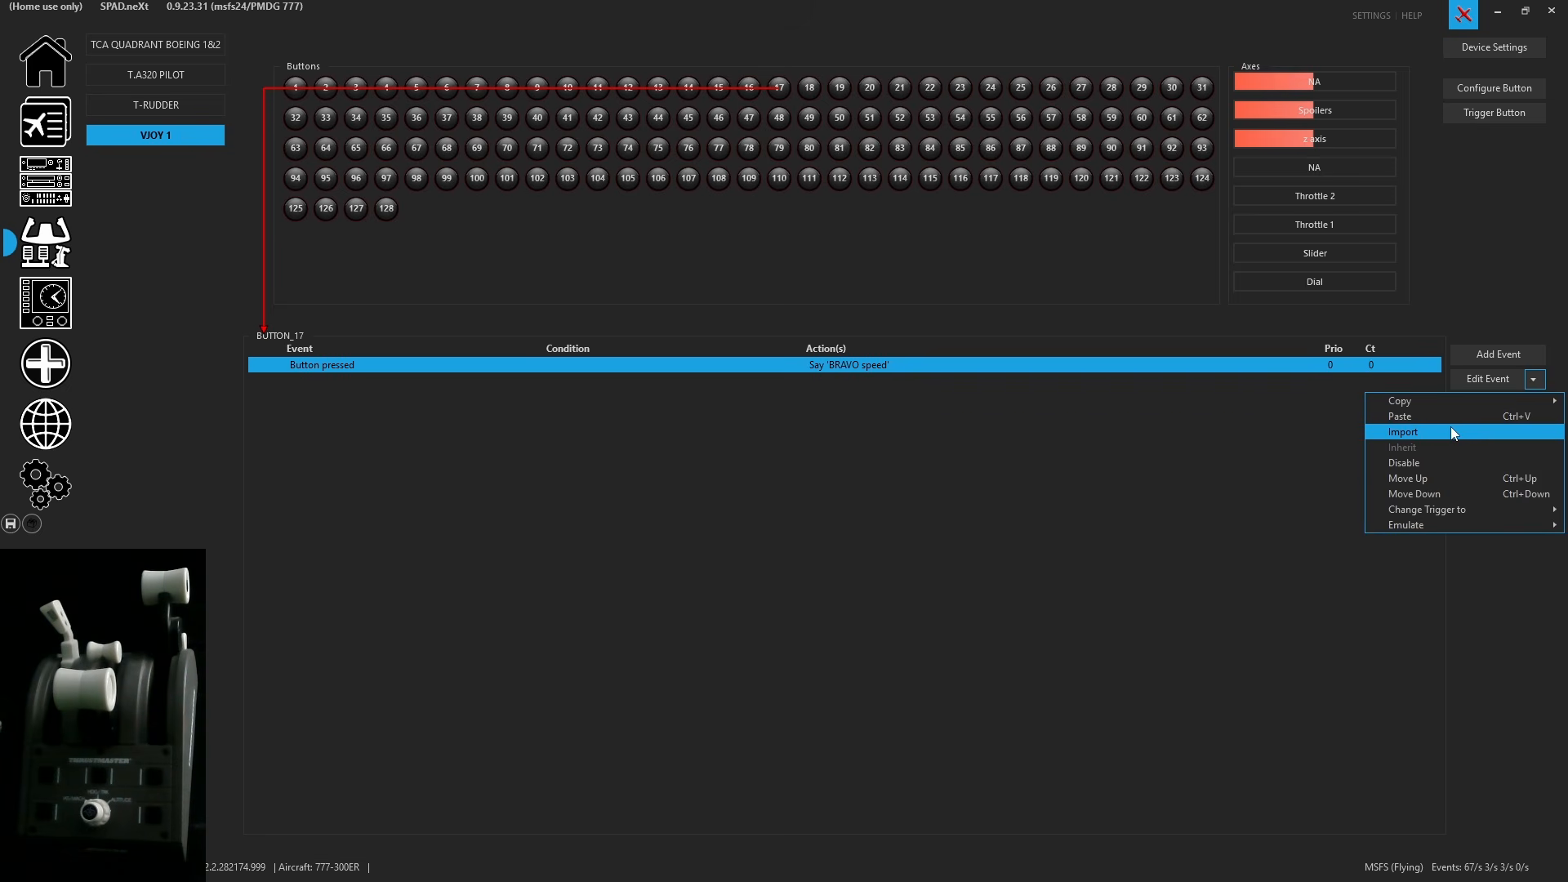
mouse_move(1457, 407)
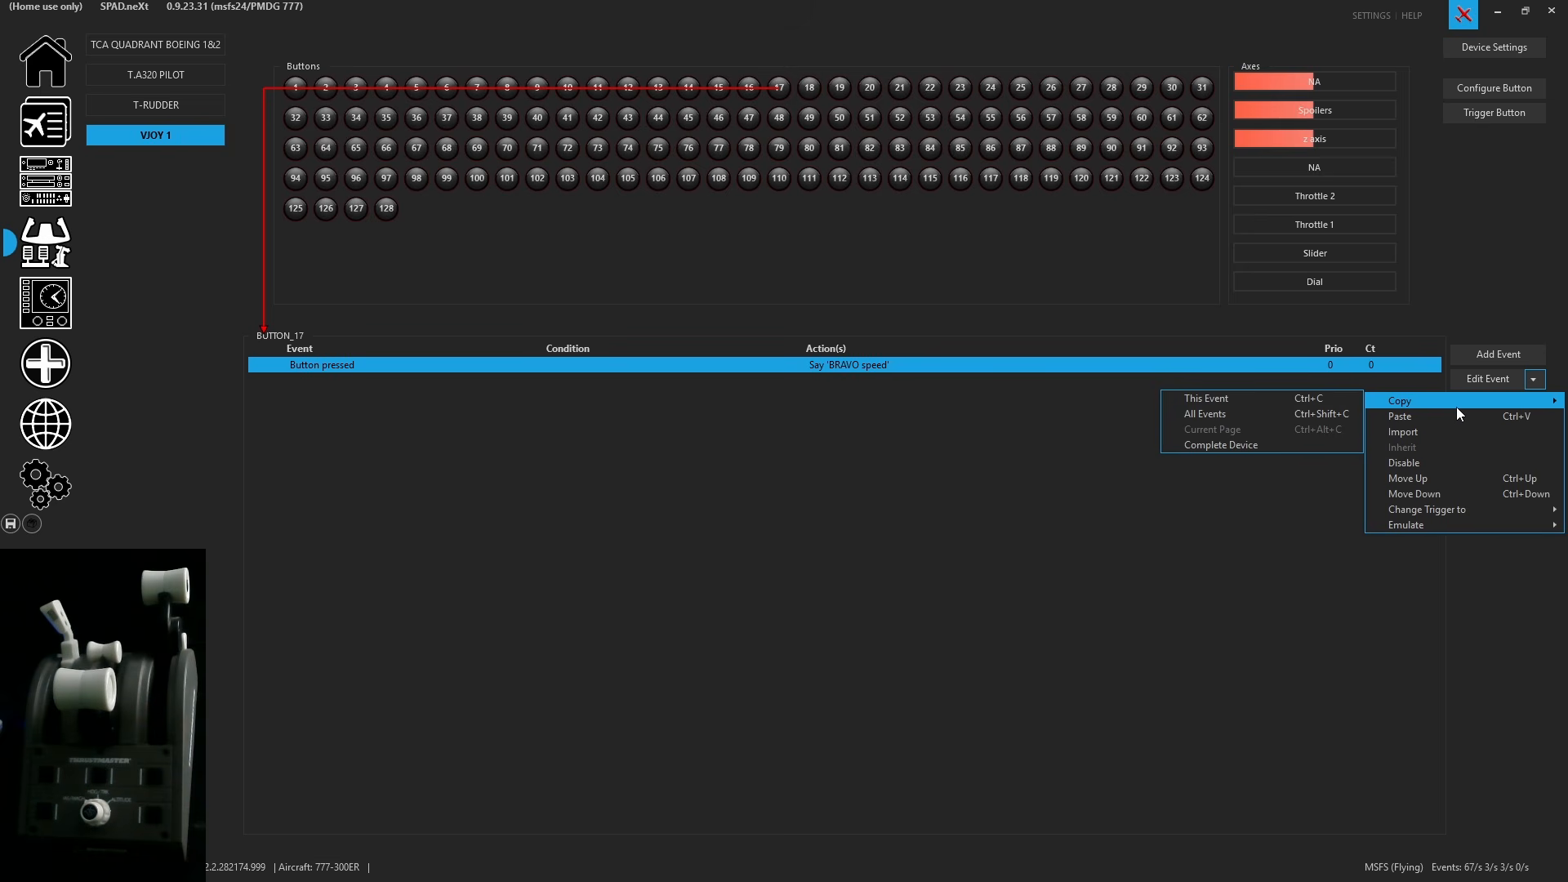
left_click(1279, 399)
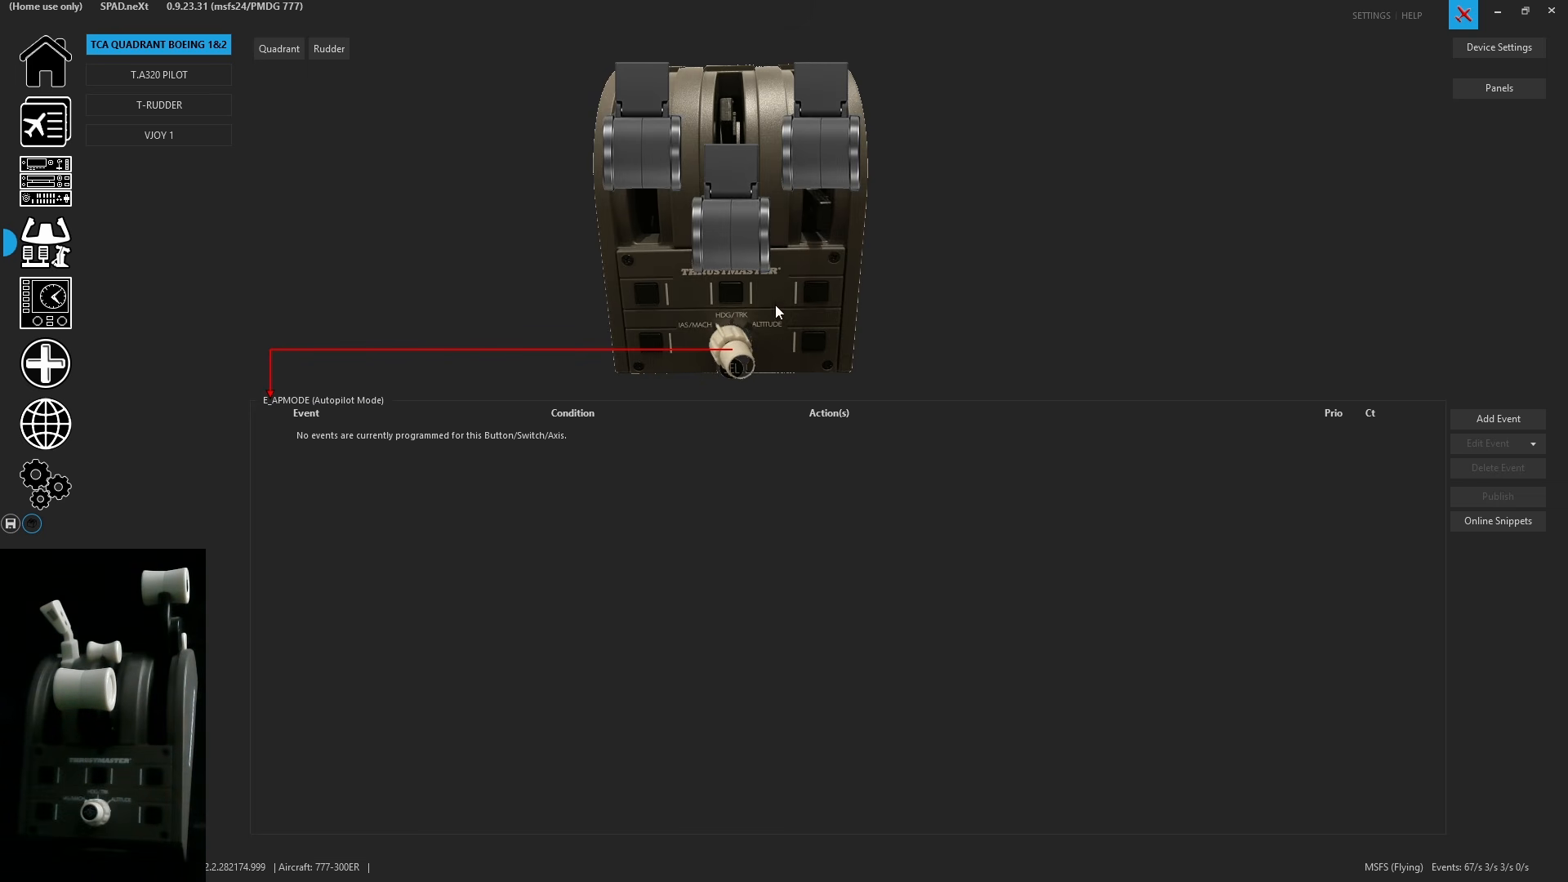
- Paste the copied event onto the Autopilot Mode knob and change its spoken message to 'TCA speed'
left_click(1525, 441)
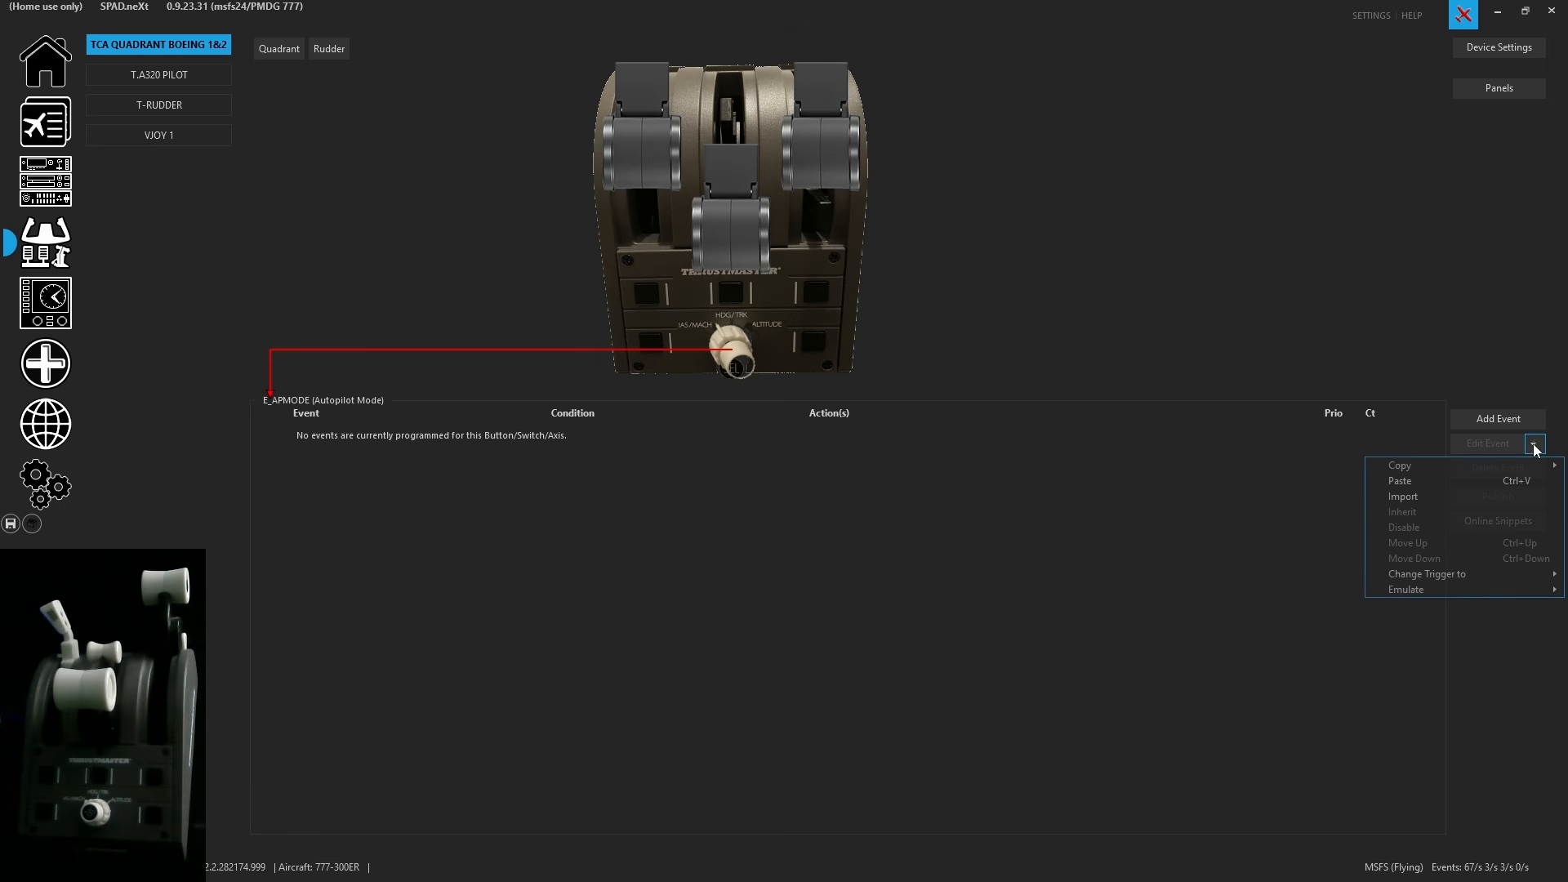
left_click(1442, 477)
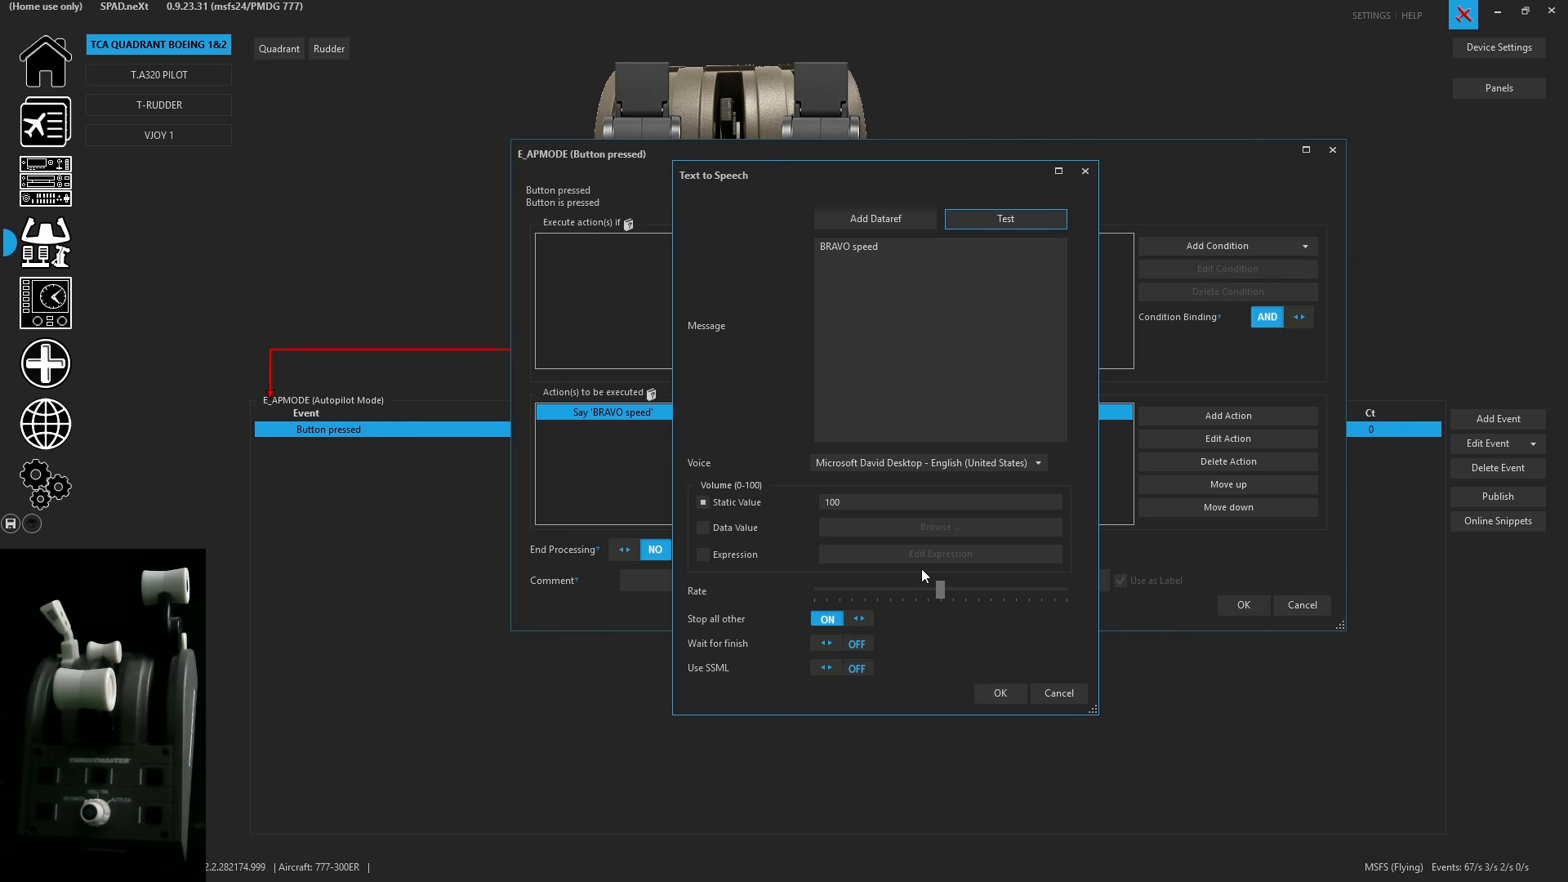
double_click(827, 246)
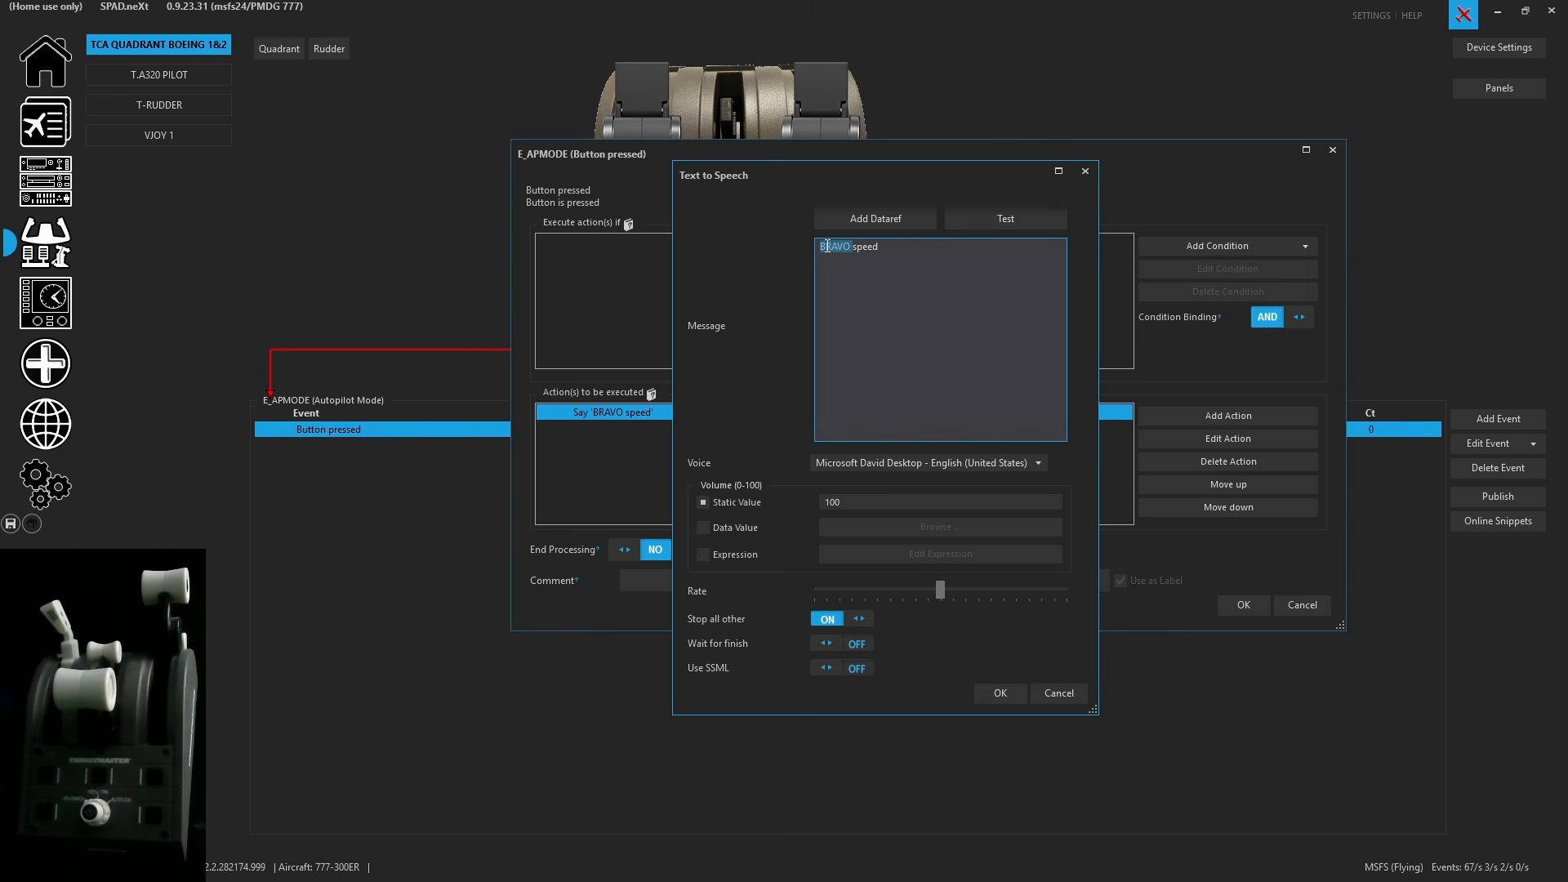
type("TC")
type("QA")
key("BackSpace")
key("BackSpace")
type("A")
left_click(1044, 217)
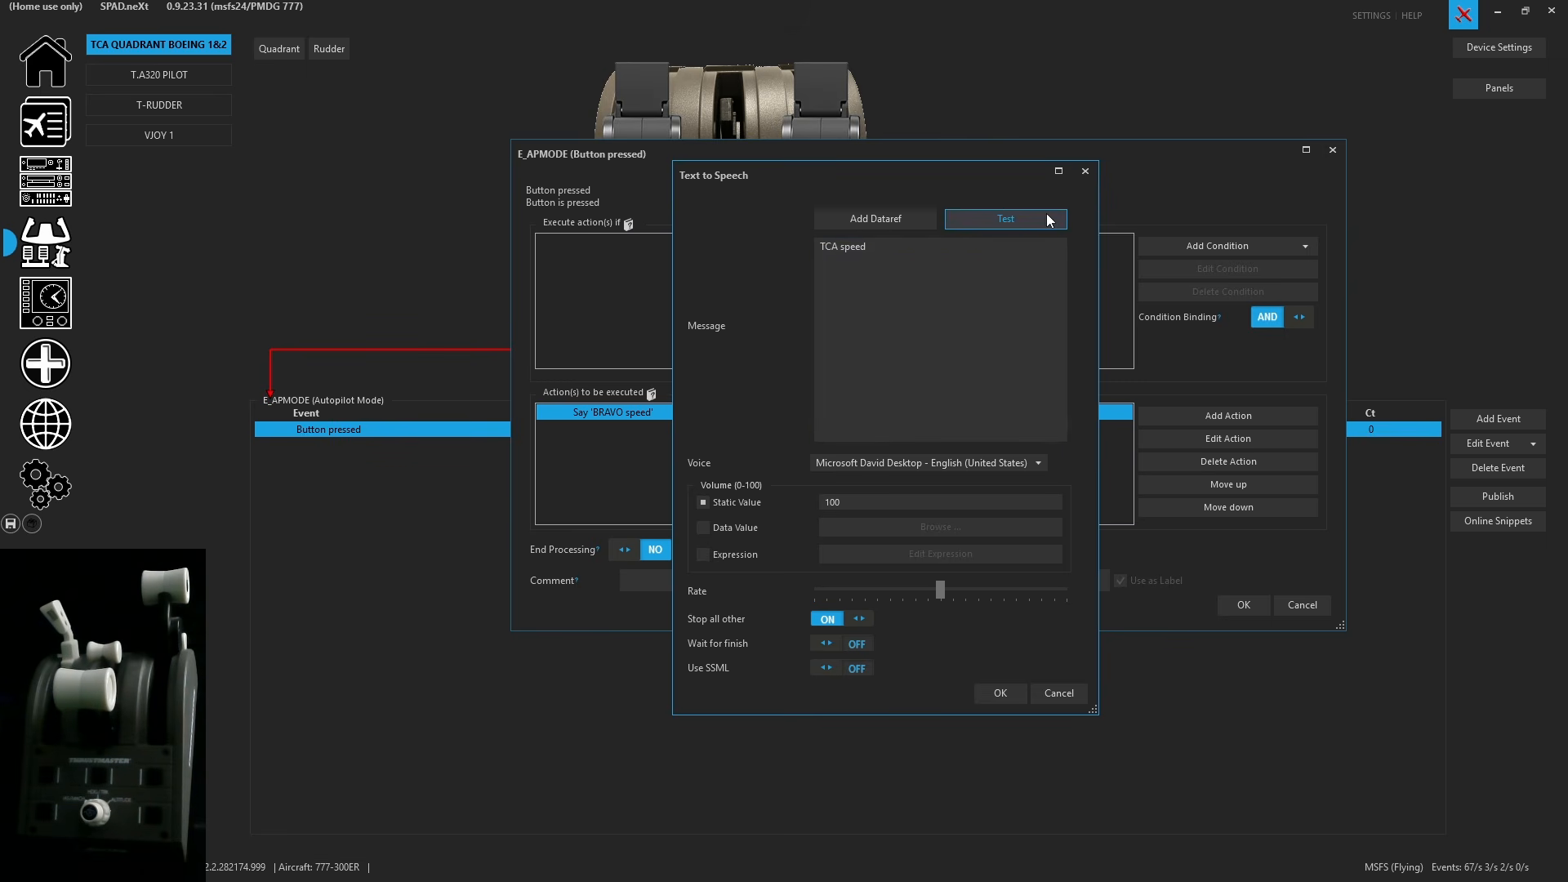
left_click(998, 694)
left_click(1261, 611)
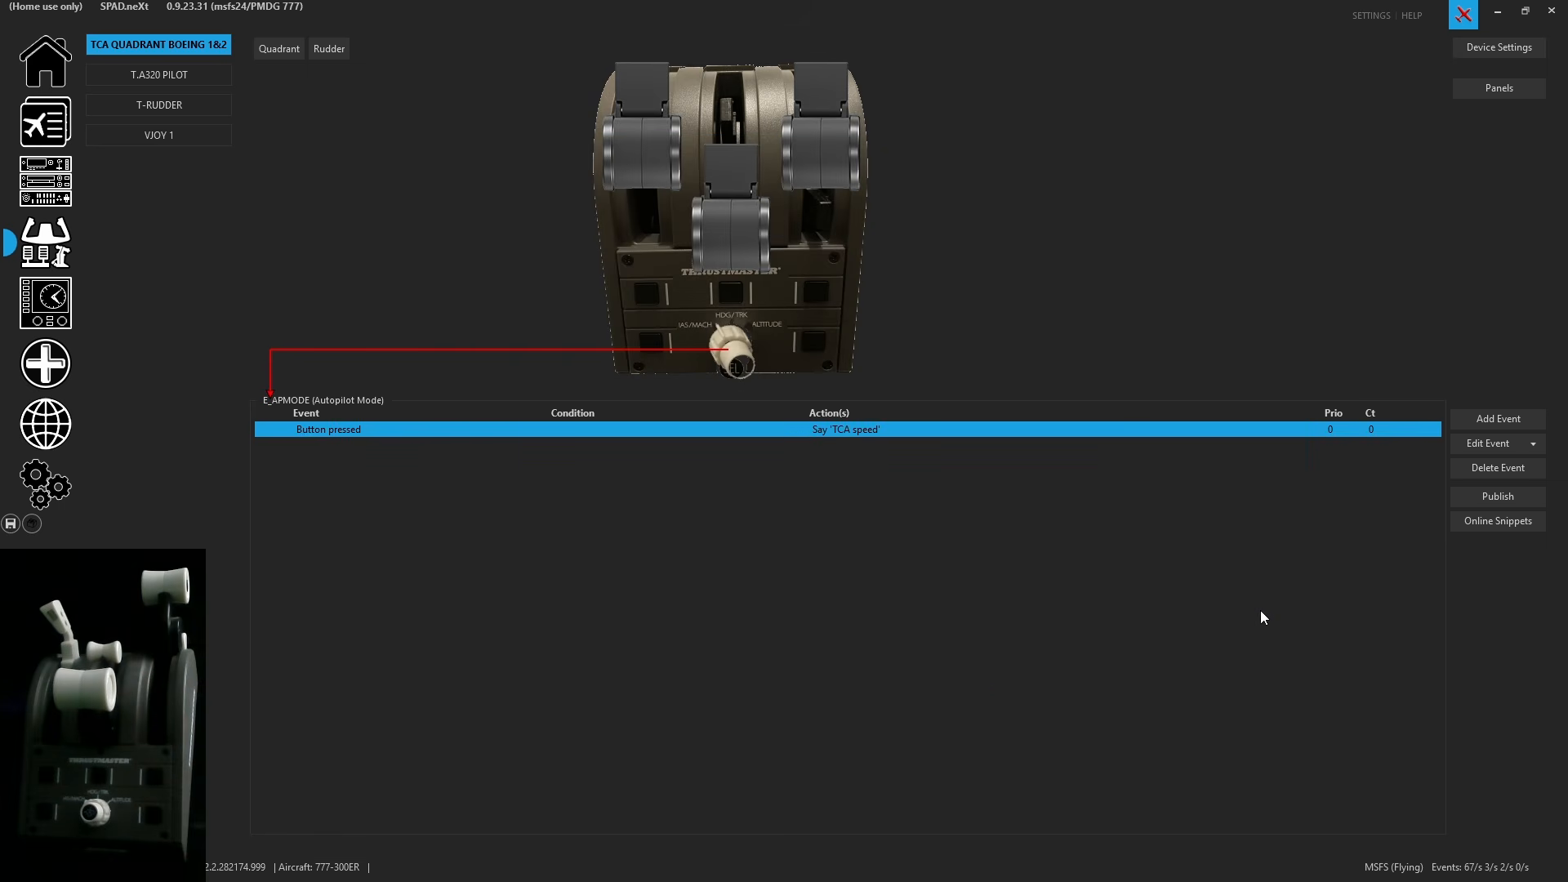
- Change the Autopilot Mode event's trigger to MODE_IAS and save the profile
right_click(869, 428)
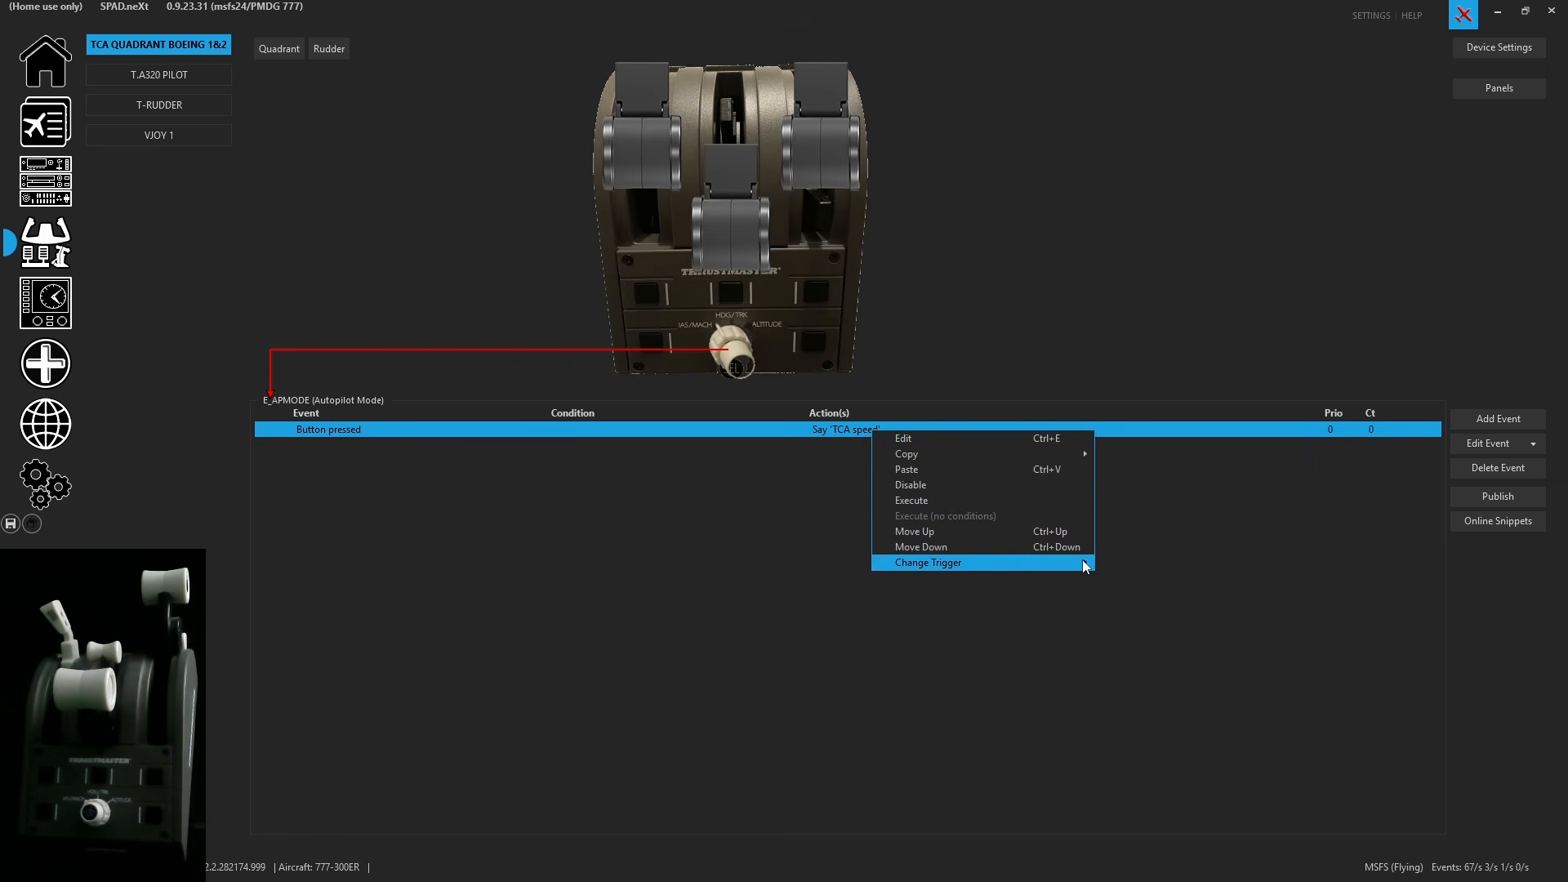
mouse_move(1081, 560)
left_click(1148, 591)
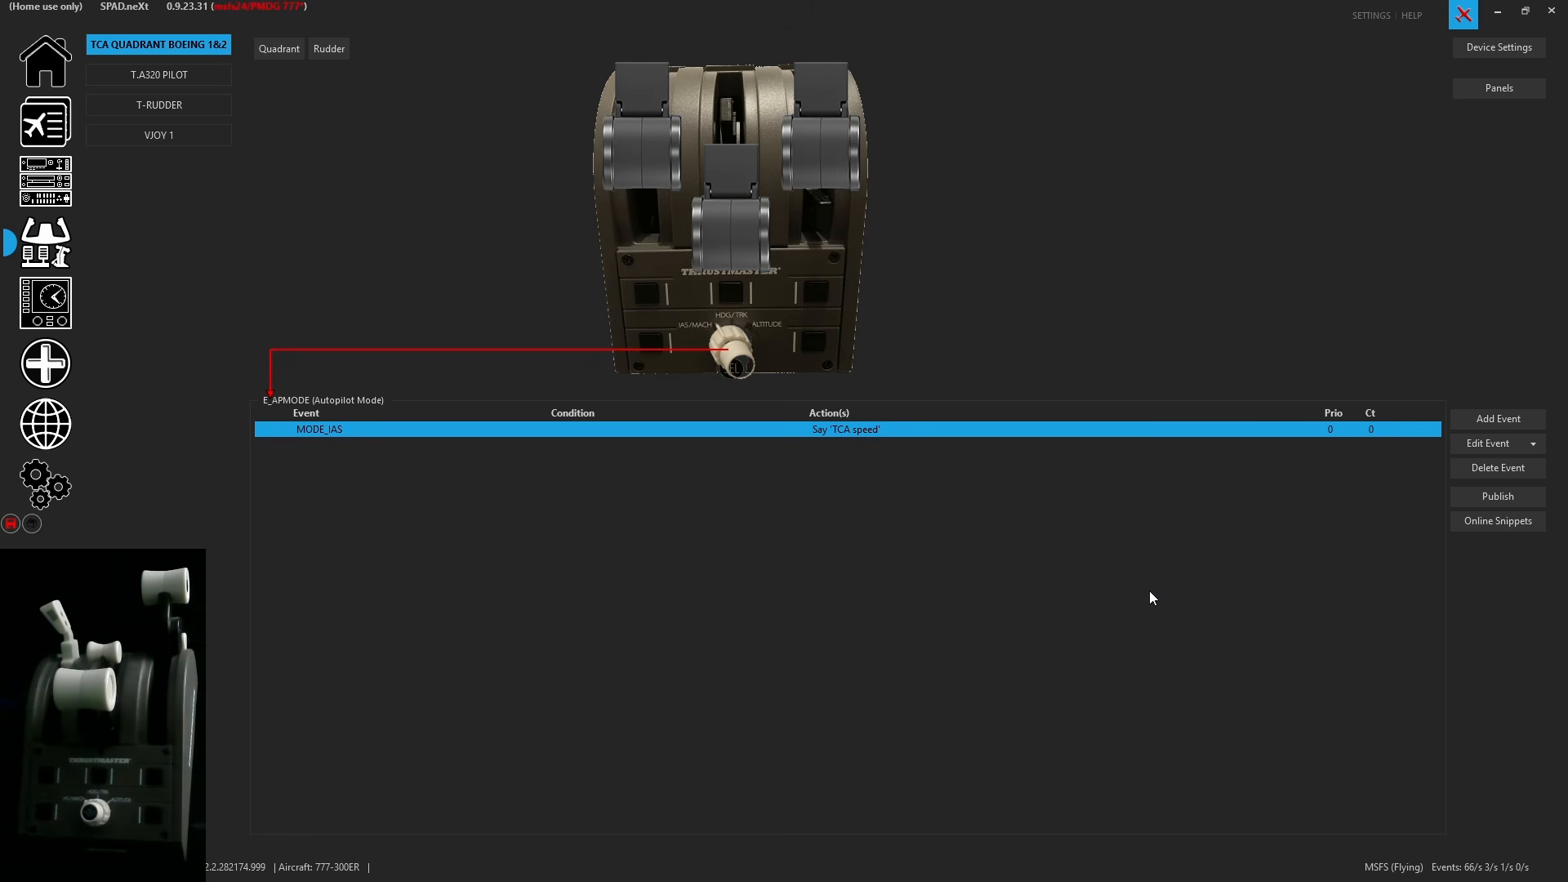
left_click(11, 524)
- Duplicate the MODE_IAS event and change the copy's trigger to MODE_HDG
right_click(789, 433)
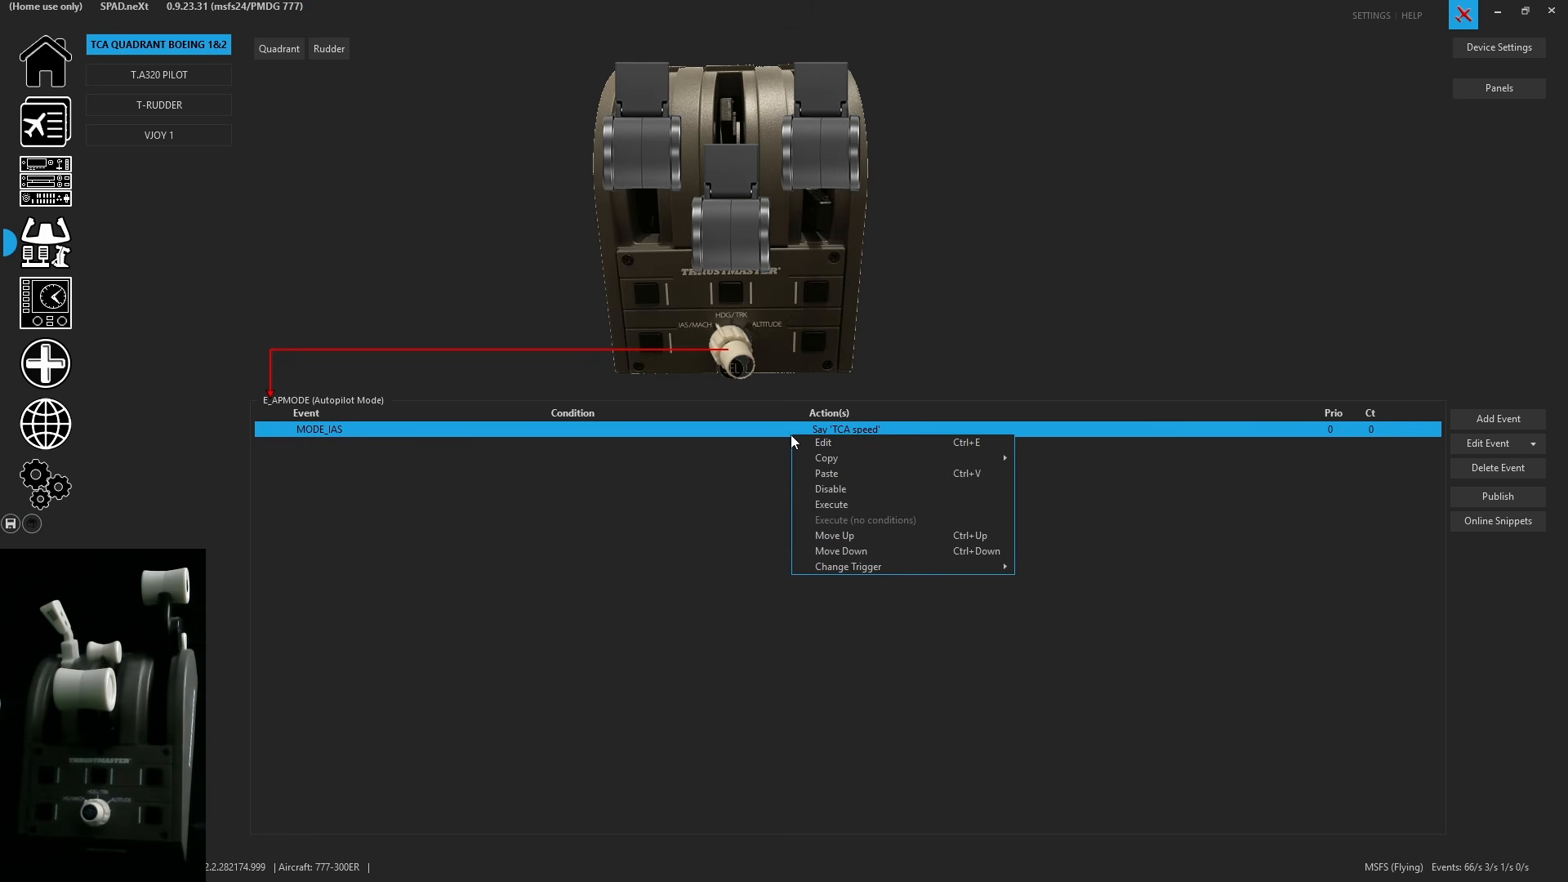
mouse_move(986, 459)
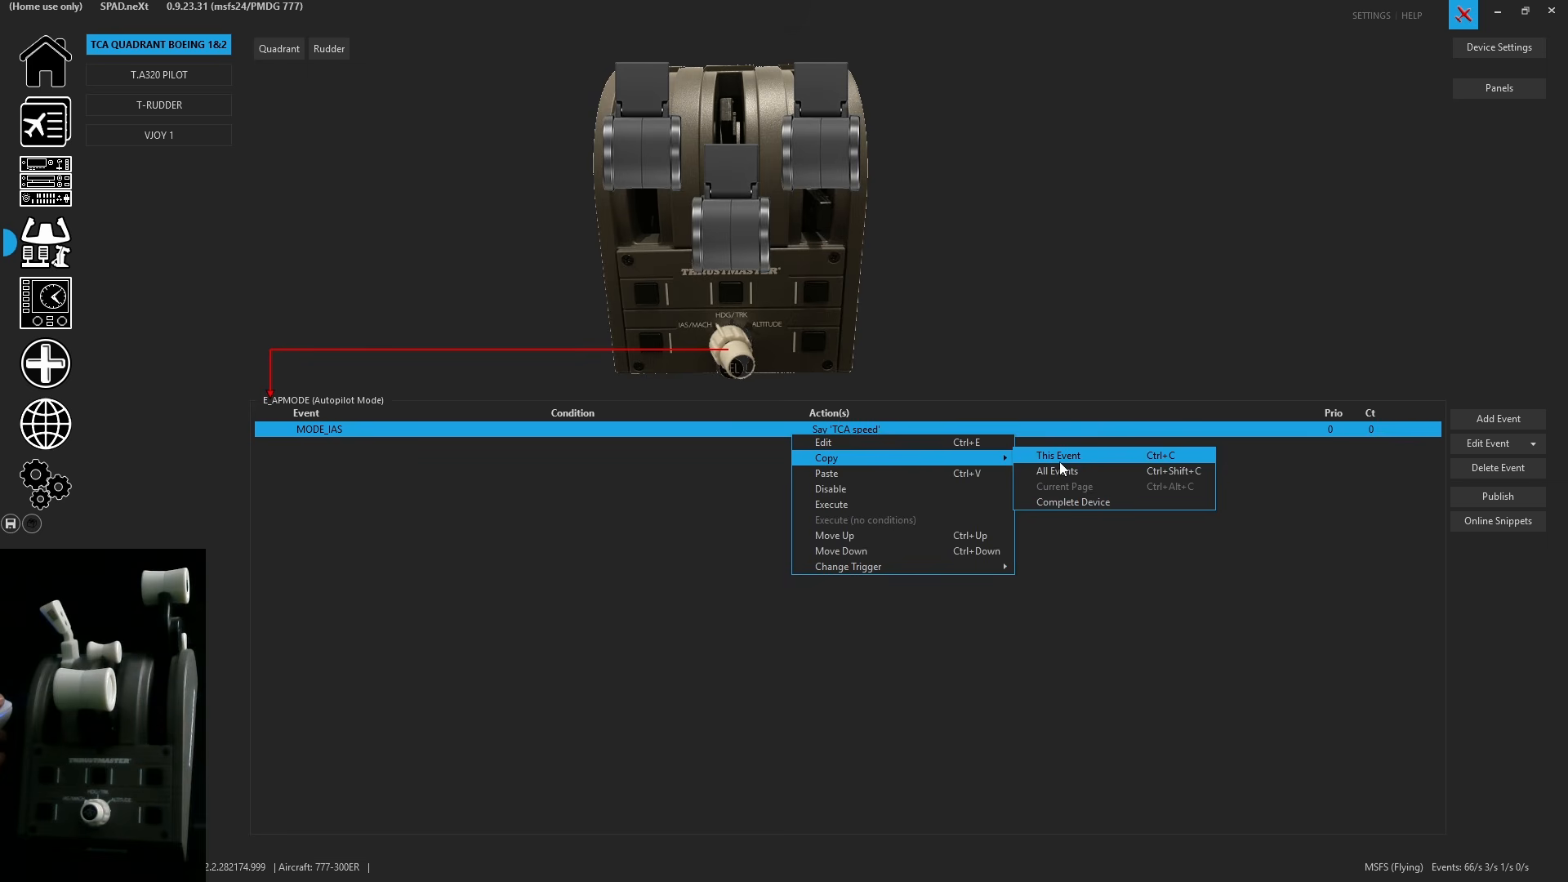
left_click(1060, 459)
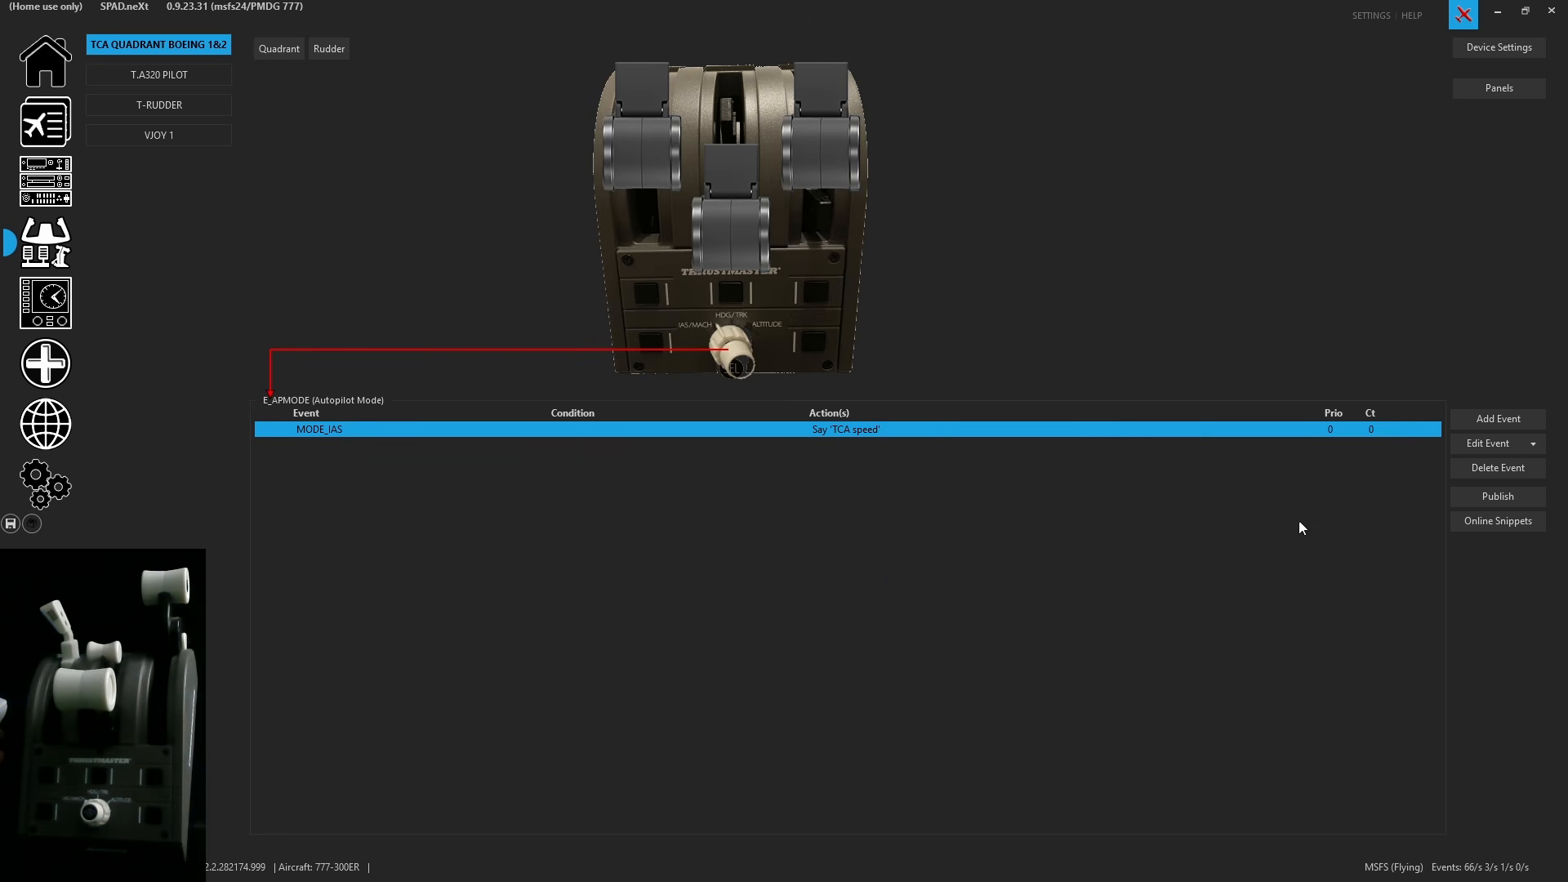
left_click(1535, 447)
left_click(1433, 483)
right_click(853, 449)
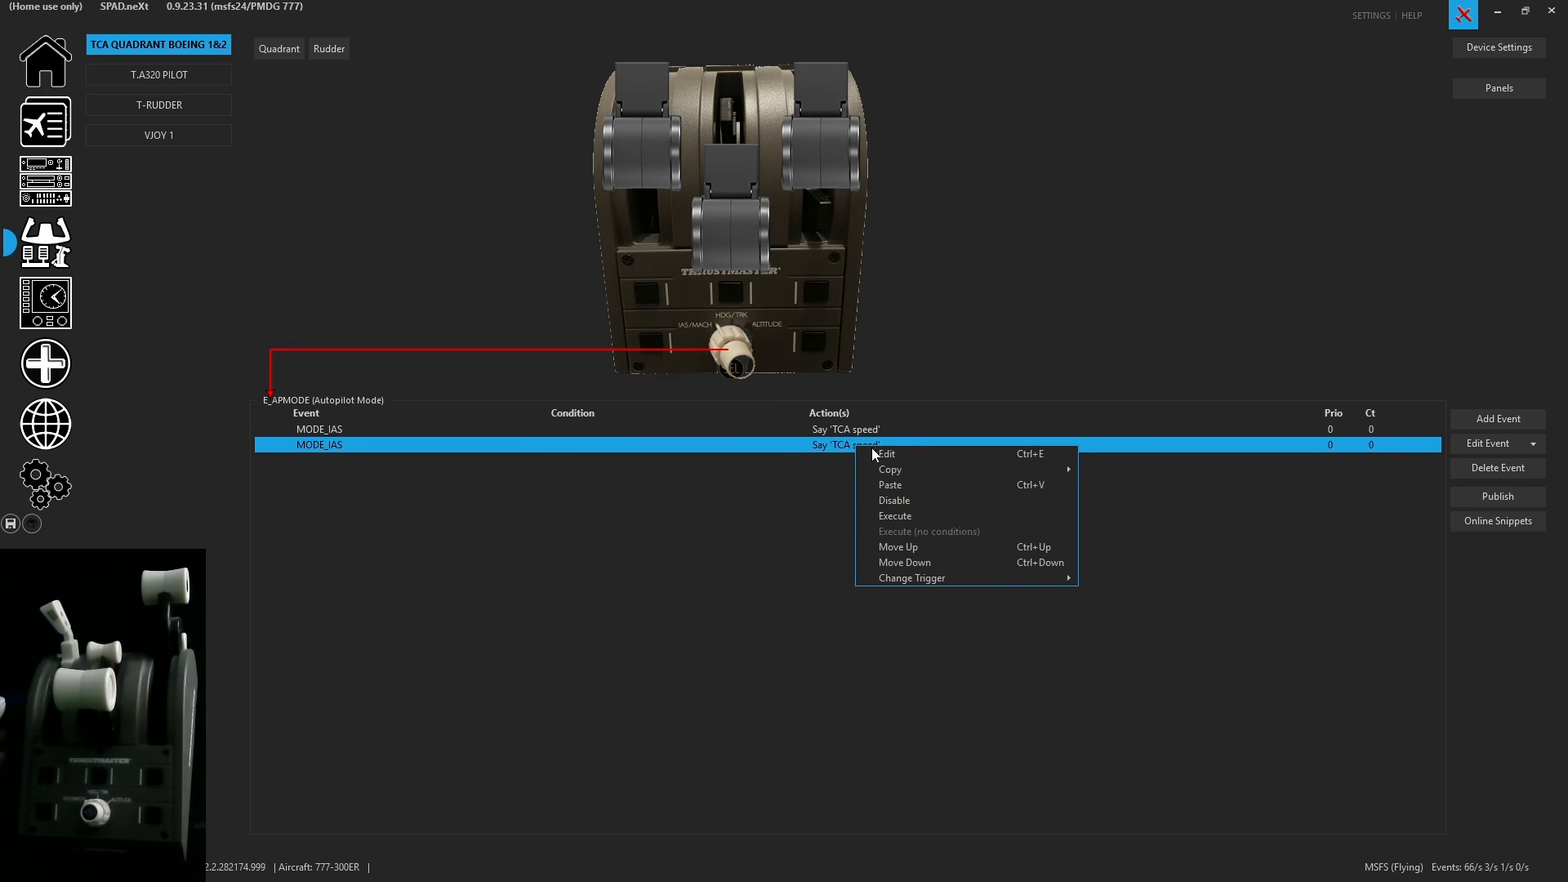
mouse_move(1050, 578)
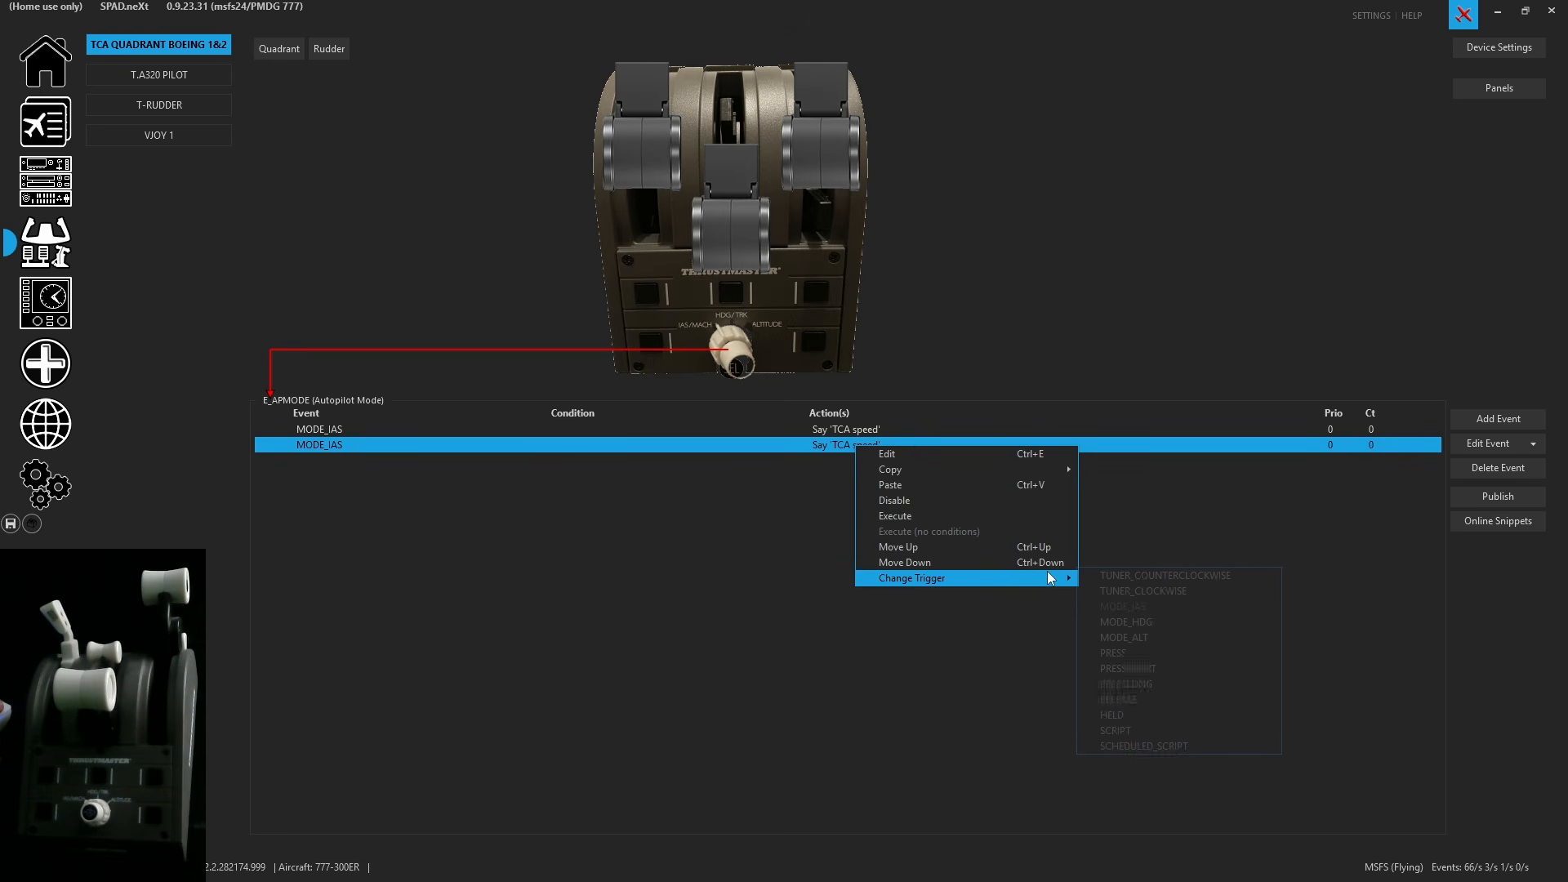
left_click(1136, 622)
- Change the MODE_HDG event's spoken message to 'TCA Heading' and save the event
double_click(874, 442)
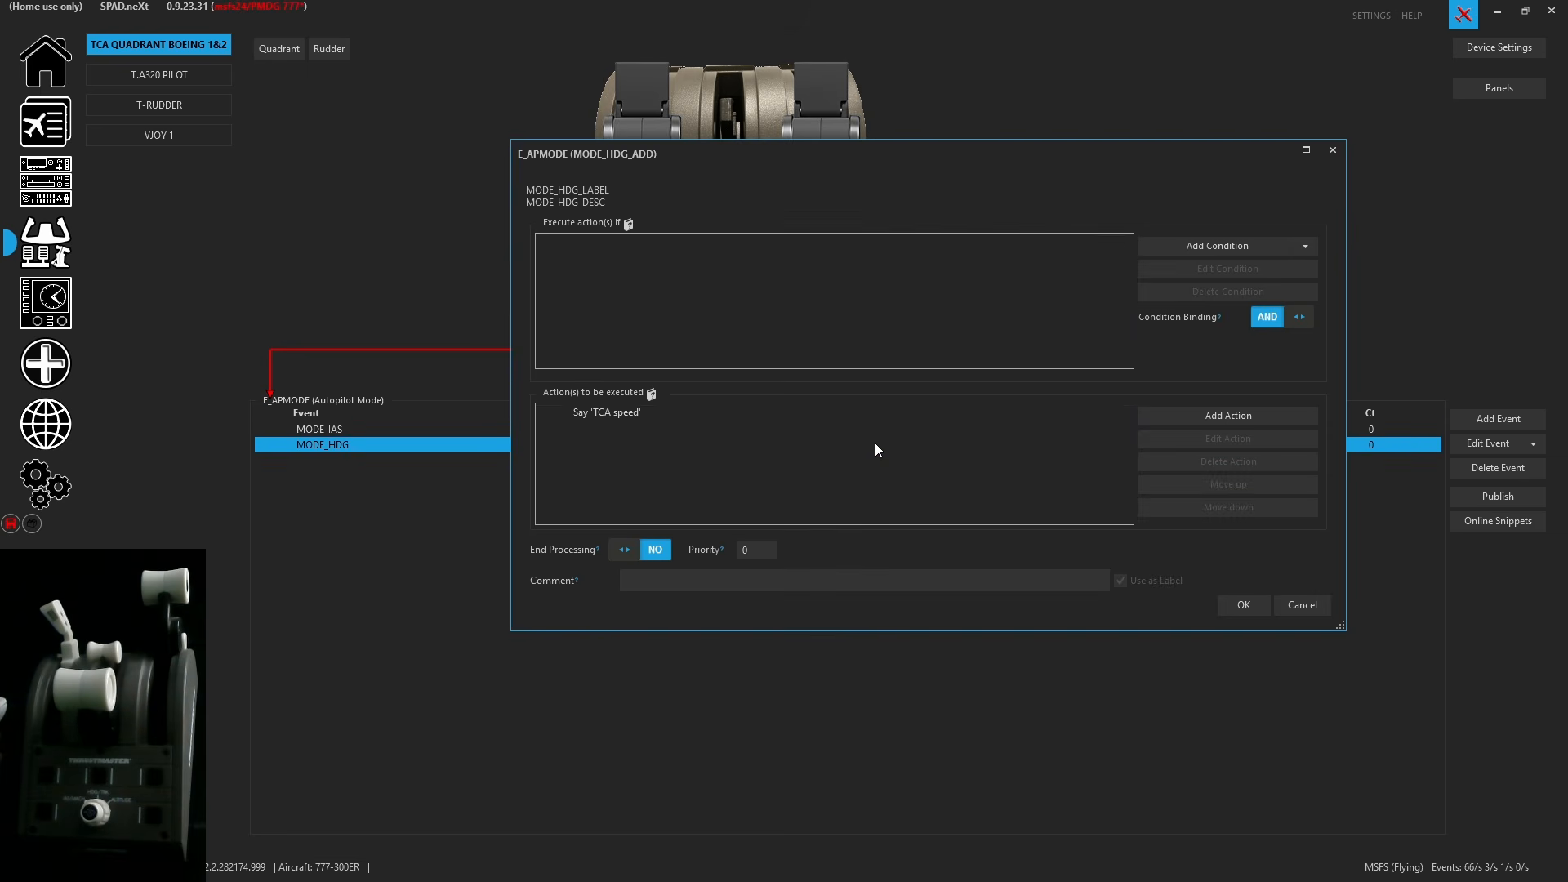
double_click(770, 414)
double_click(857, 248)
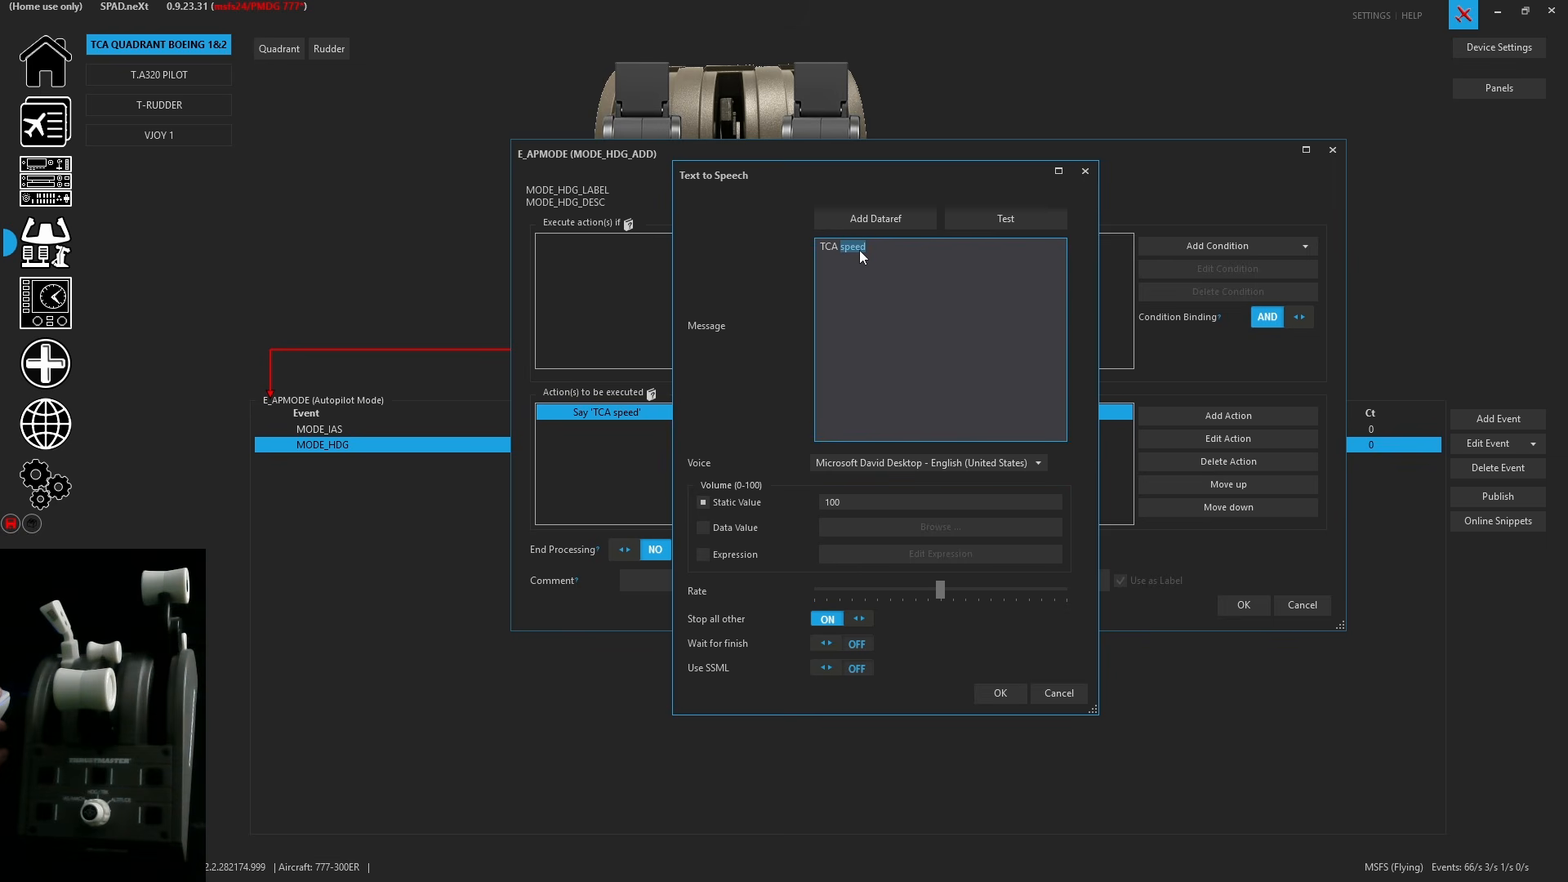
type("Heading")
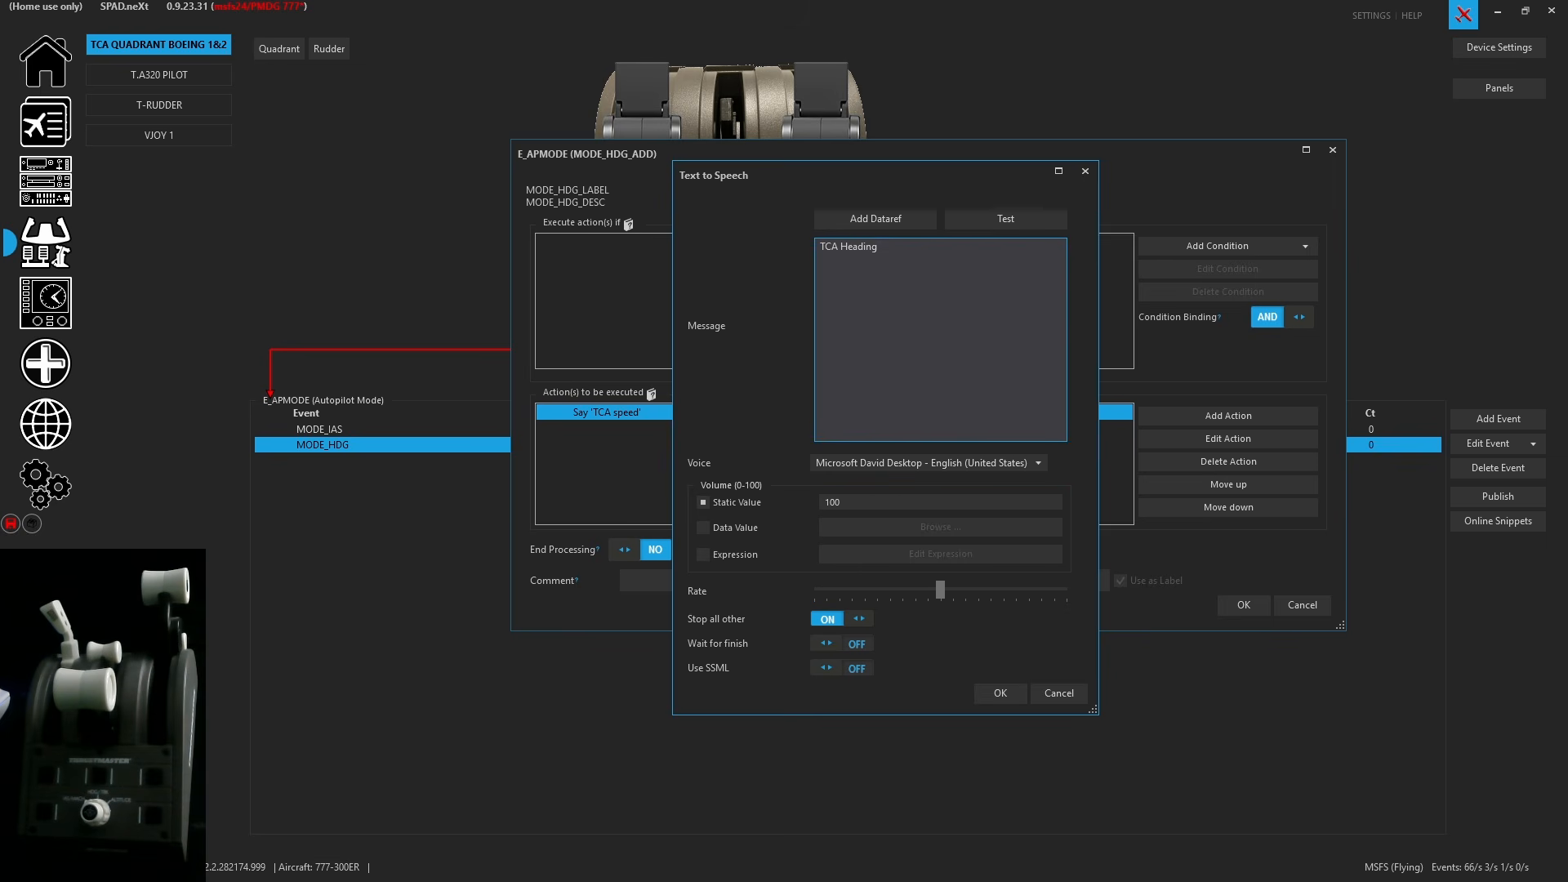
left_click(1001, 692)
left_click(1249, 607)
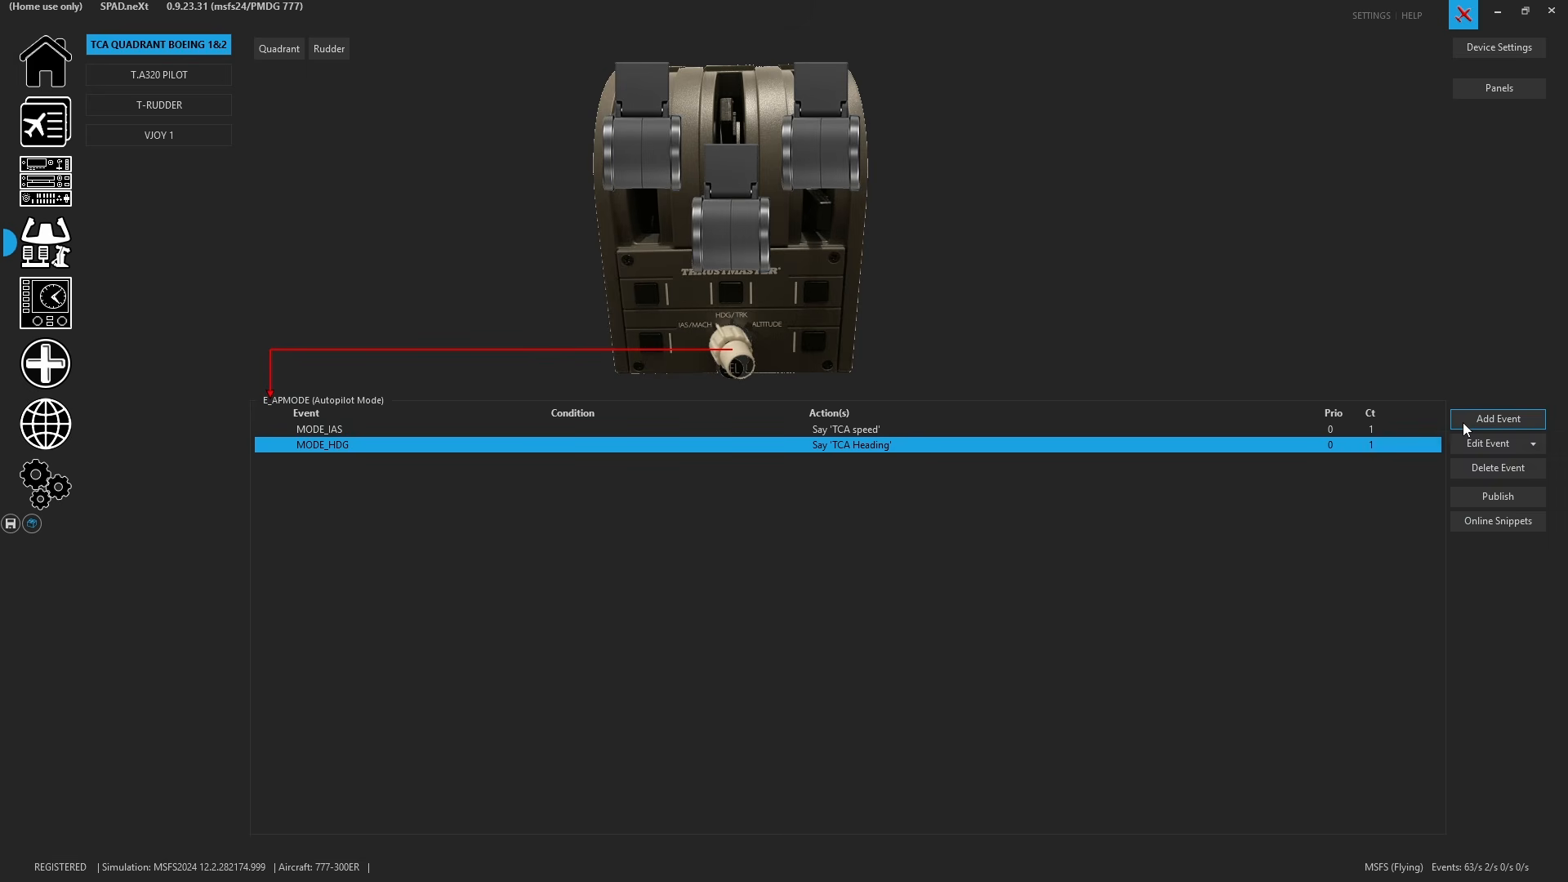
- Add a Tuner Counterclockwise event with the condition TCA Quadrant Boeing BUTTON_12 equals 1
left_click(1463, 423)
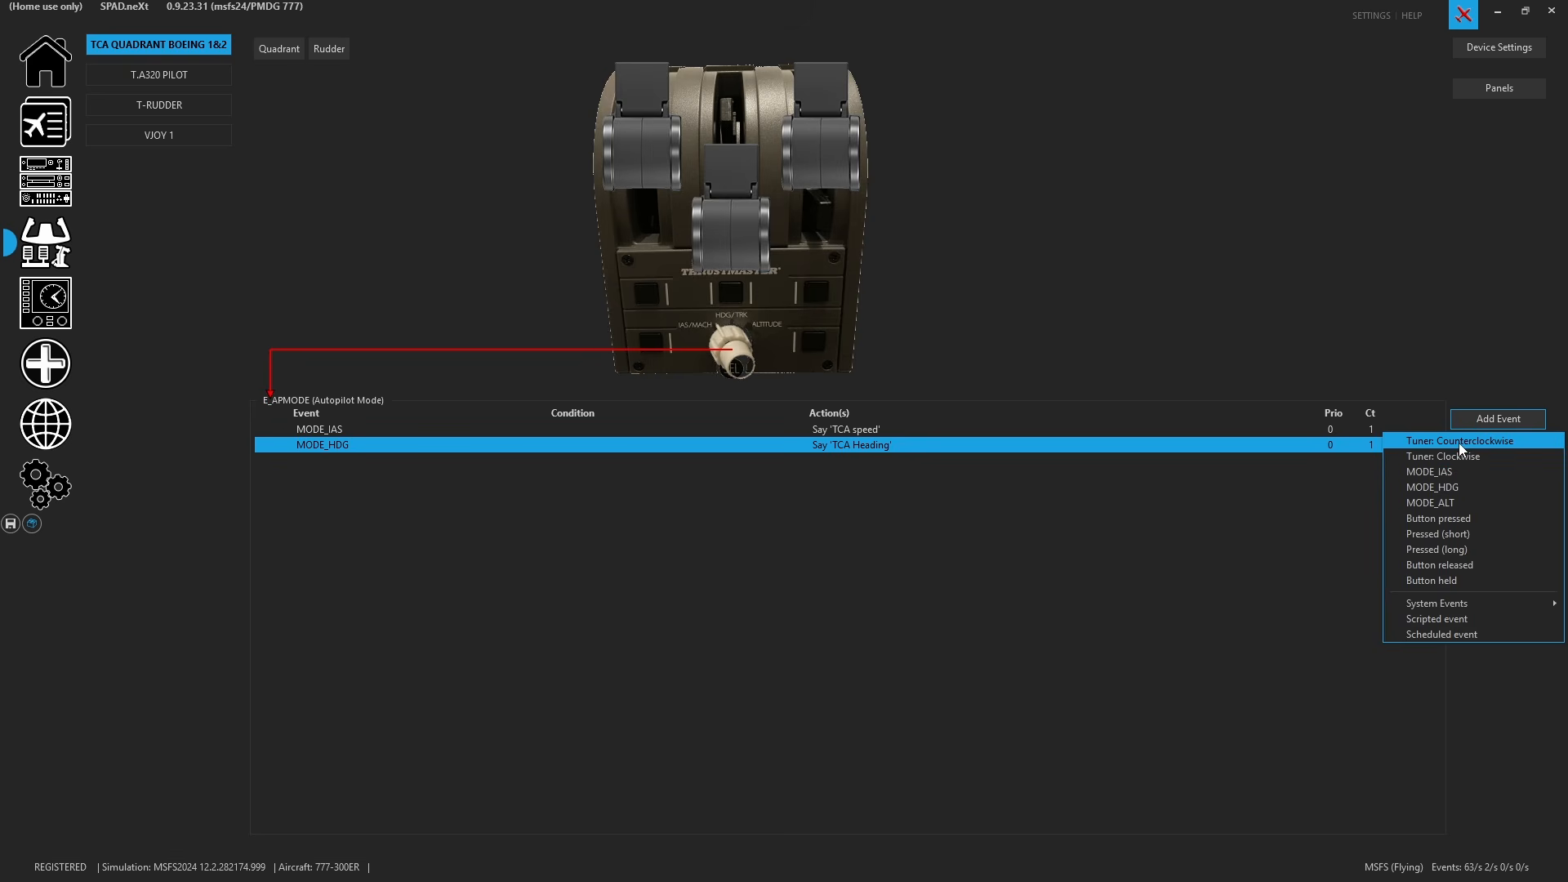
left_click(1459, 442)
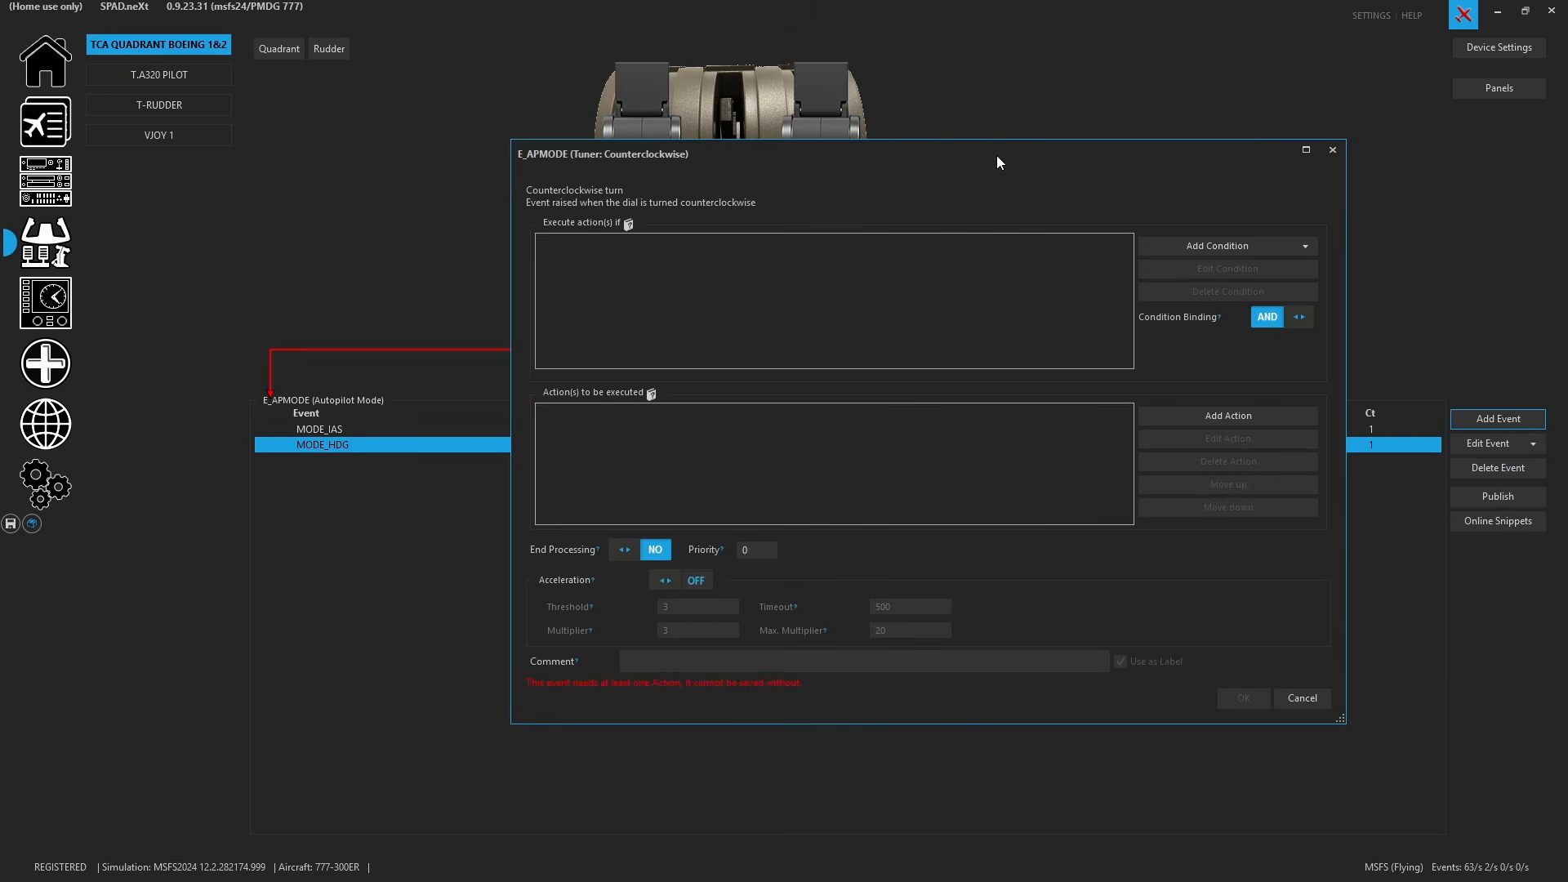
left_click_drag(996, 156, 763, 291)
left_click(988, 387)
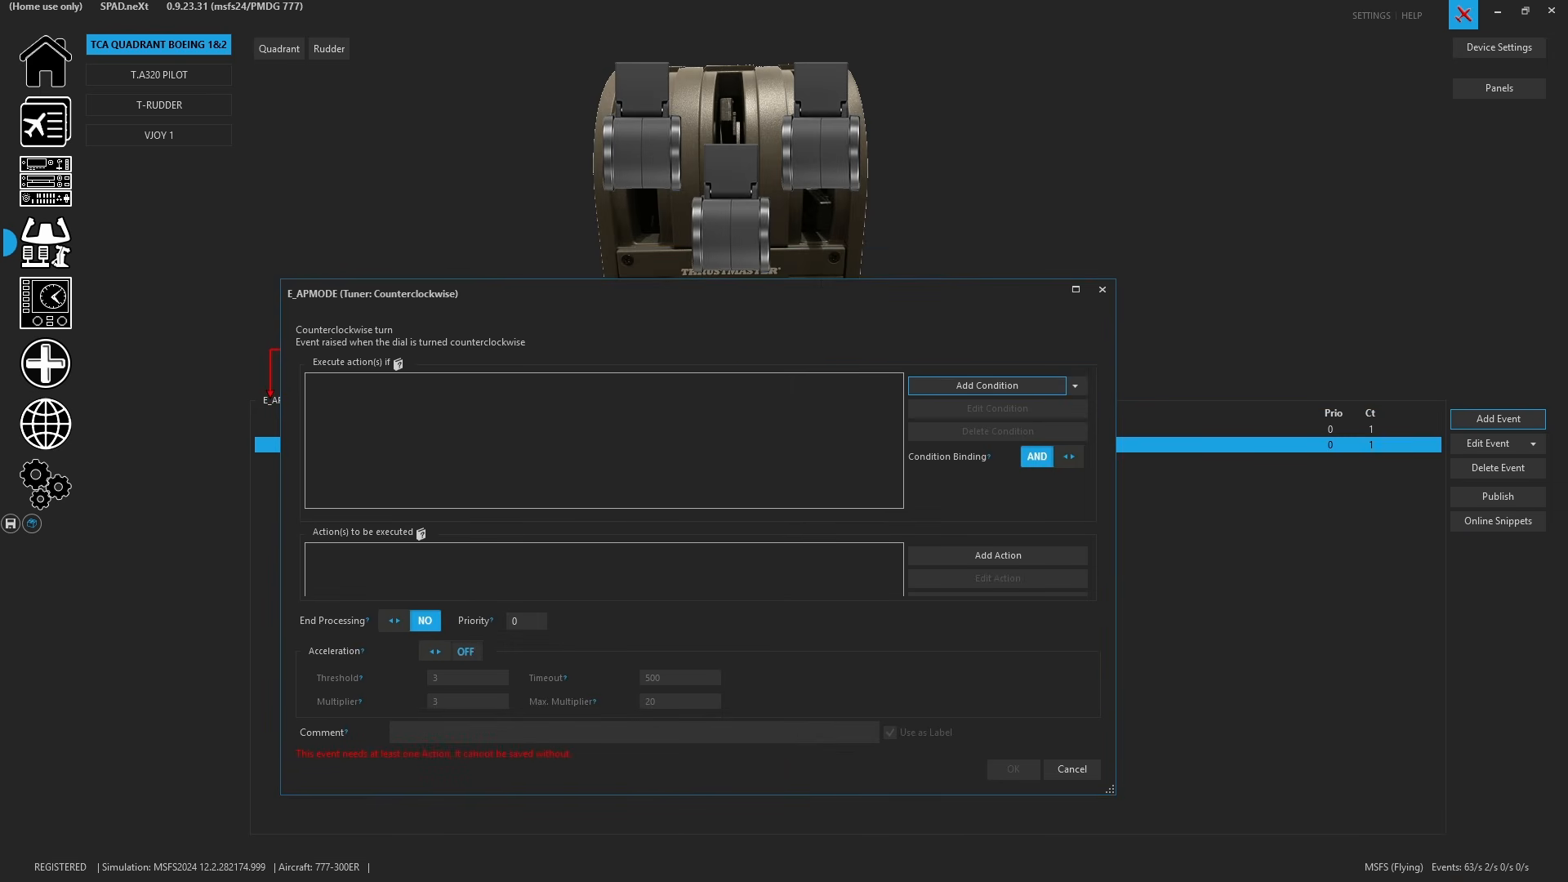
left_click(800, 295)
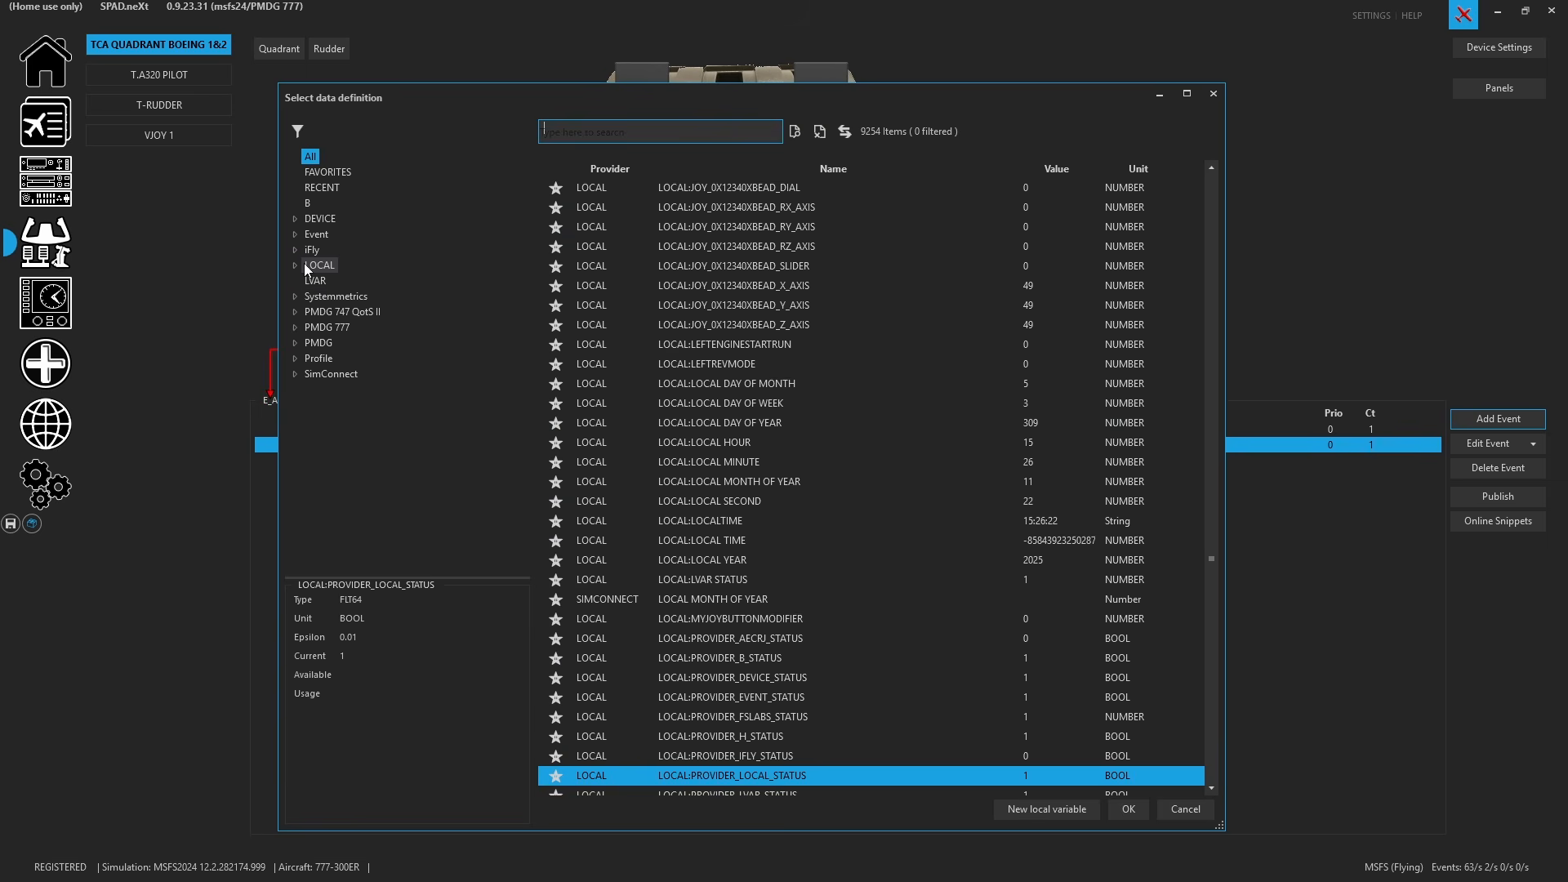
left_click(318, 265)
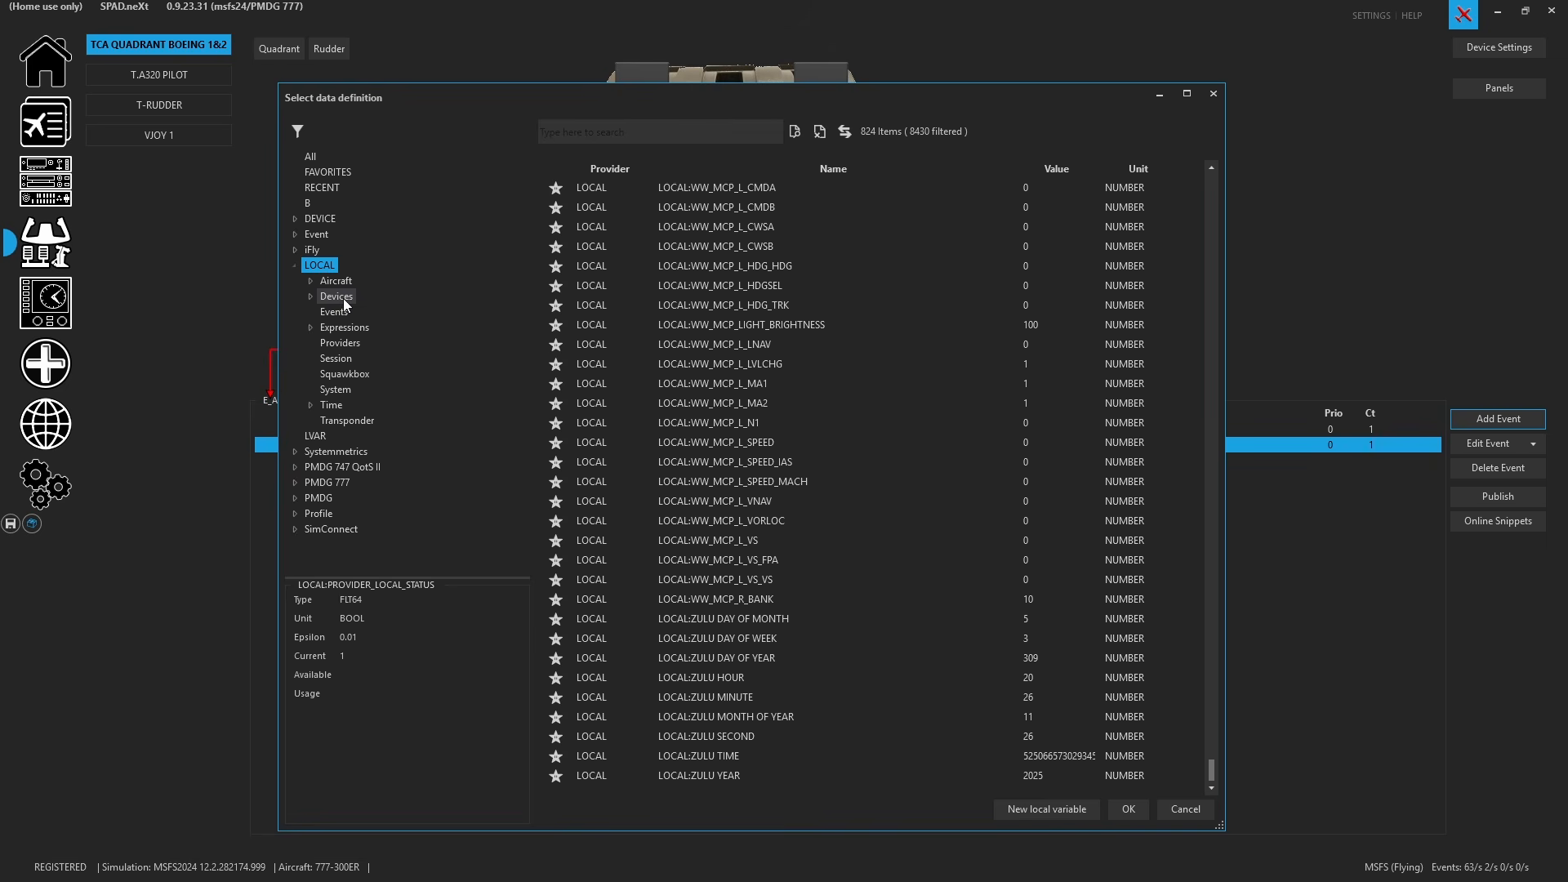
left_click(343, 297)
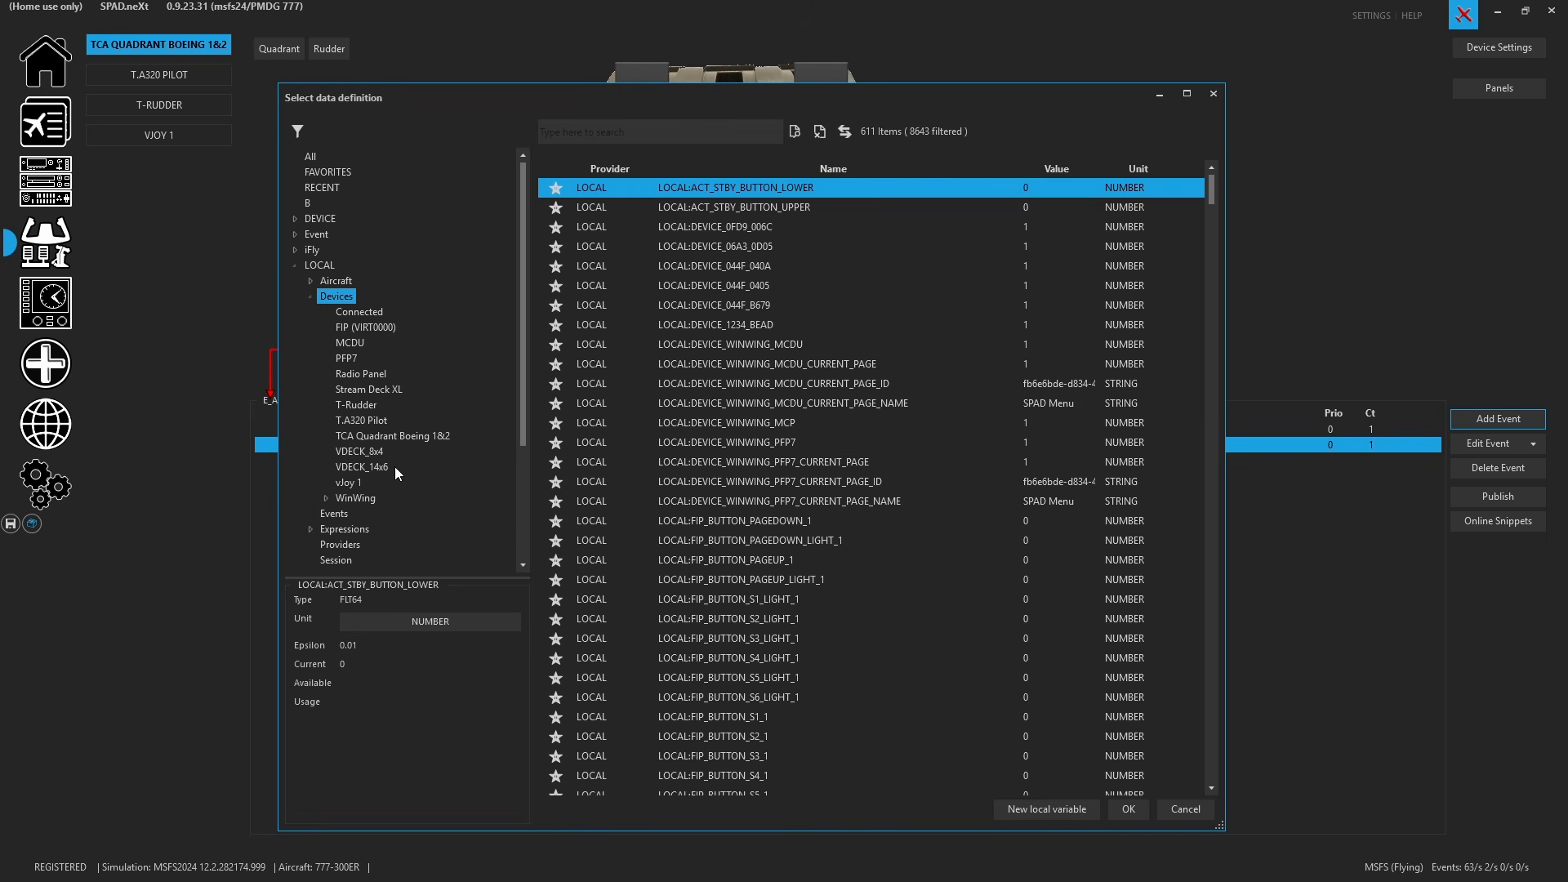
left_click(446, 437)
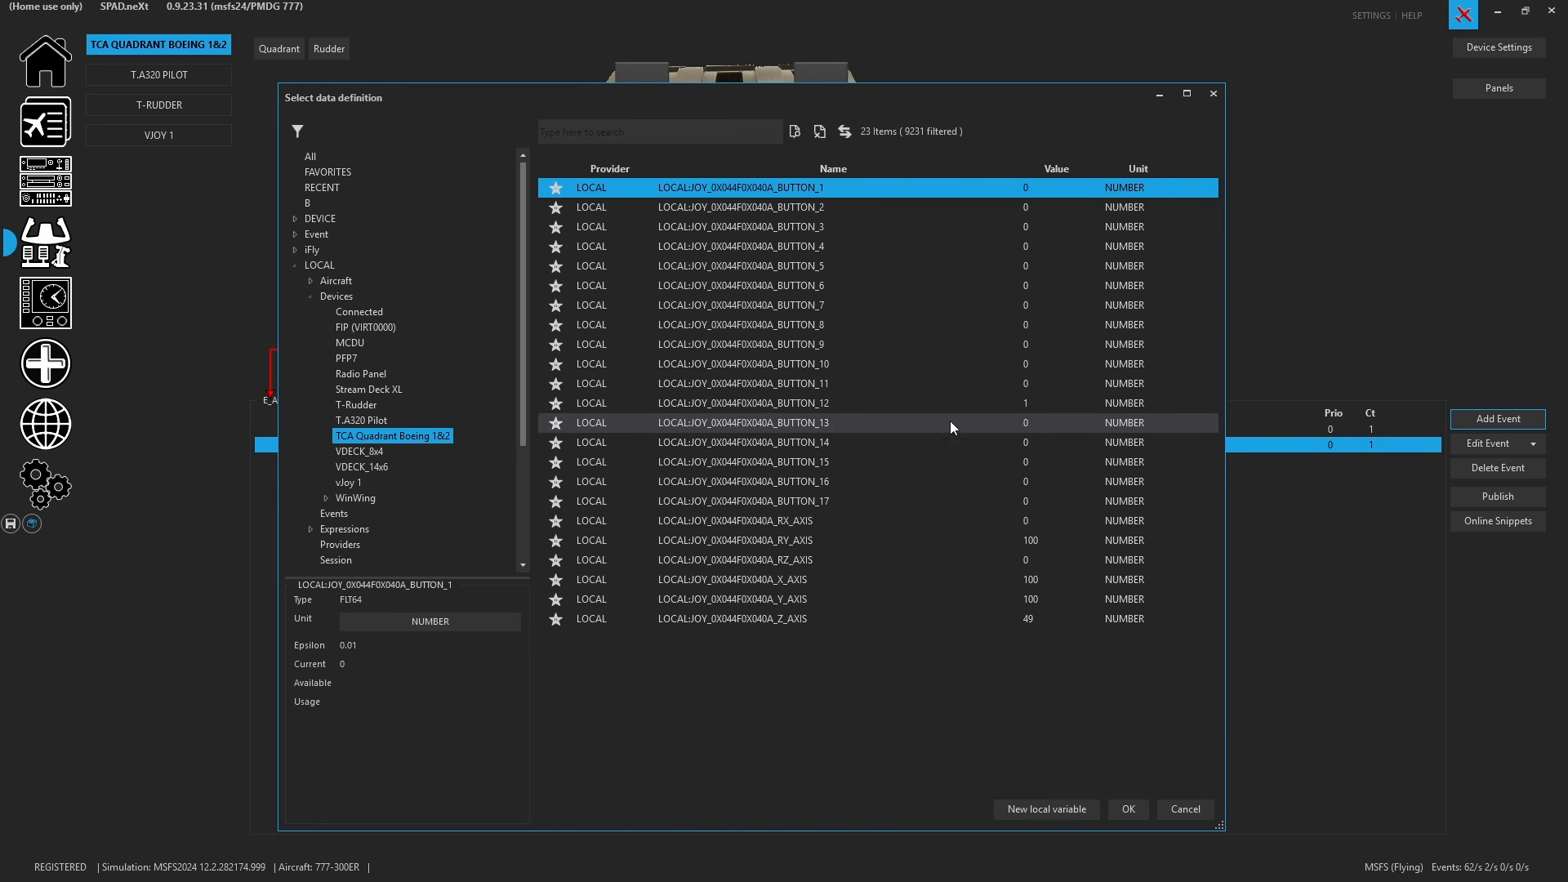
left_click(898, 408)
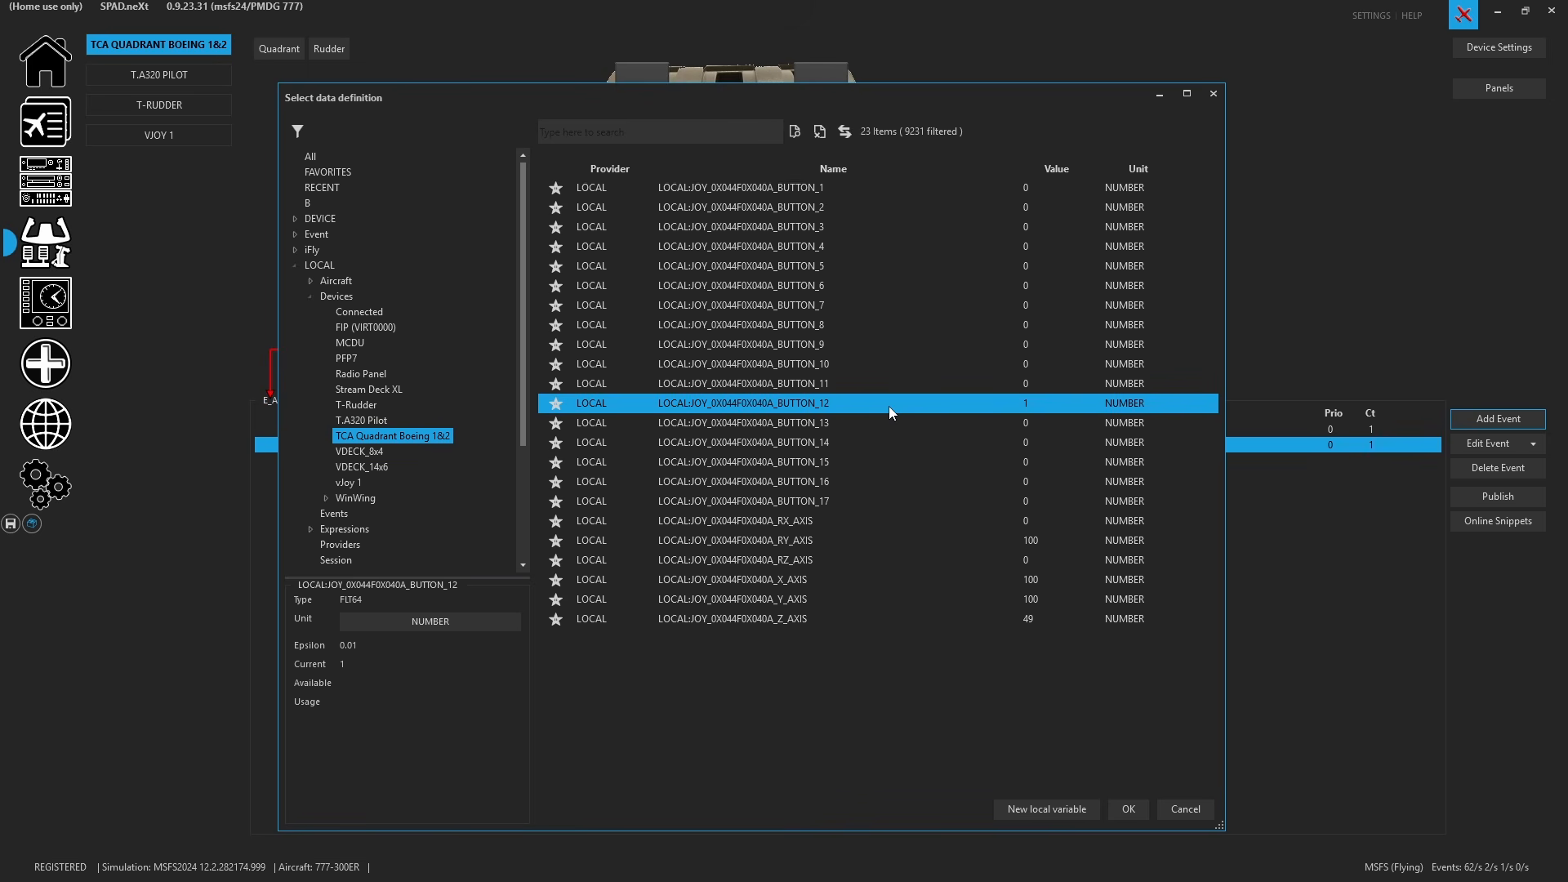
double_click(889, 405)
left_click(767, 359)
type("12] == 1")
left_click(841, 438)
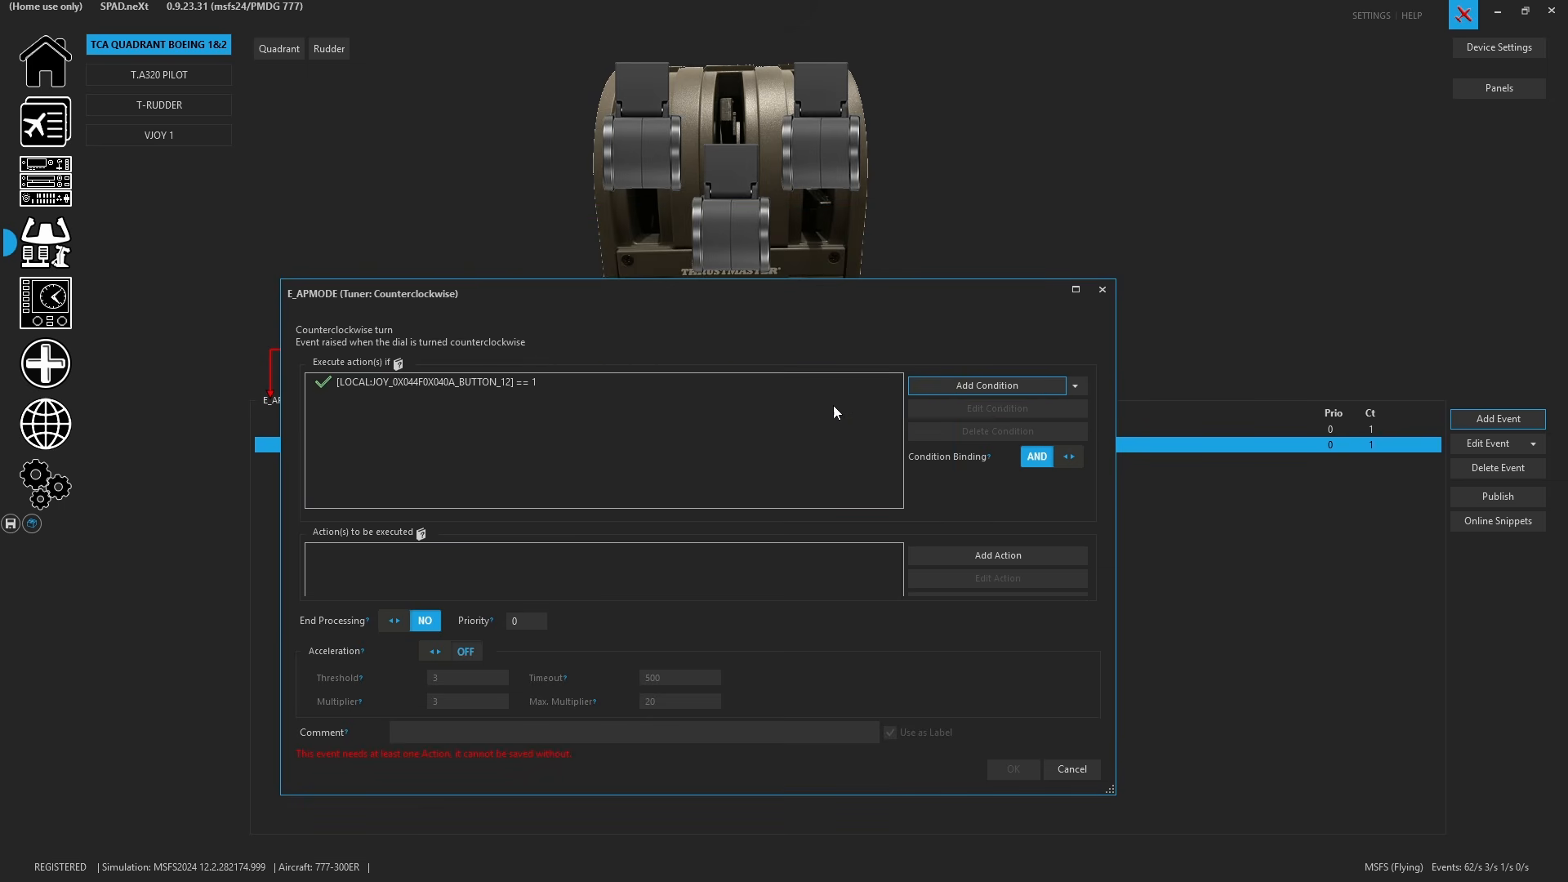
- Give it an action sending PMDG777:EVT_MCP_HEADING_SELECTOR with Mouse Wheel Down, then save the event
left_click(998, 555)
left_click(982, 462)
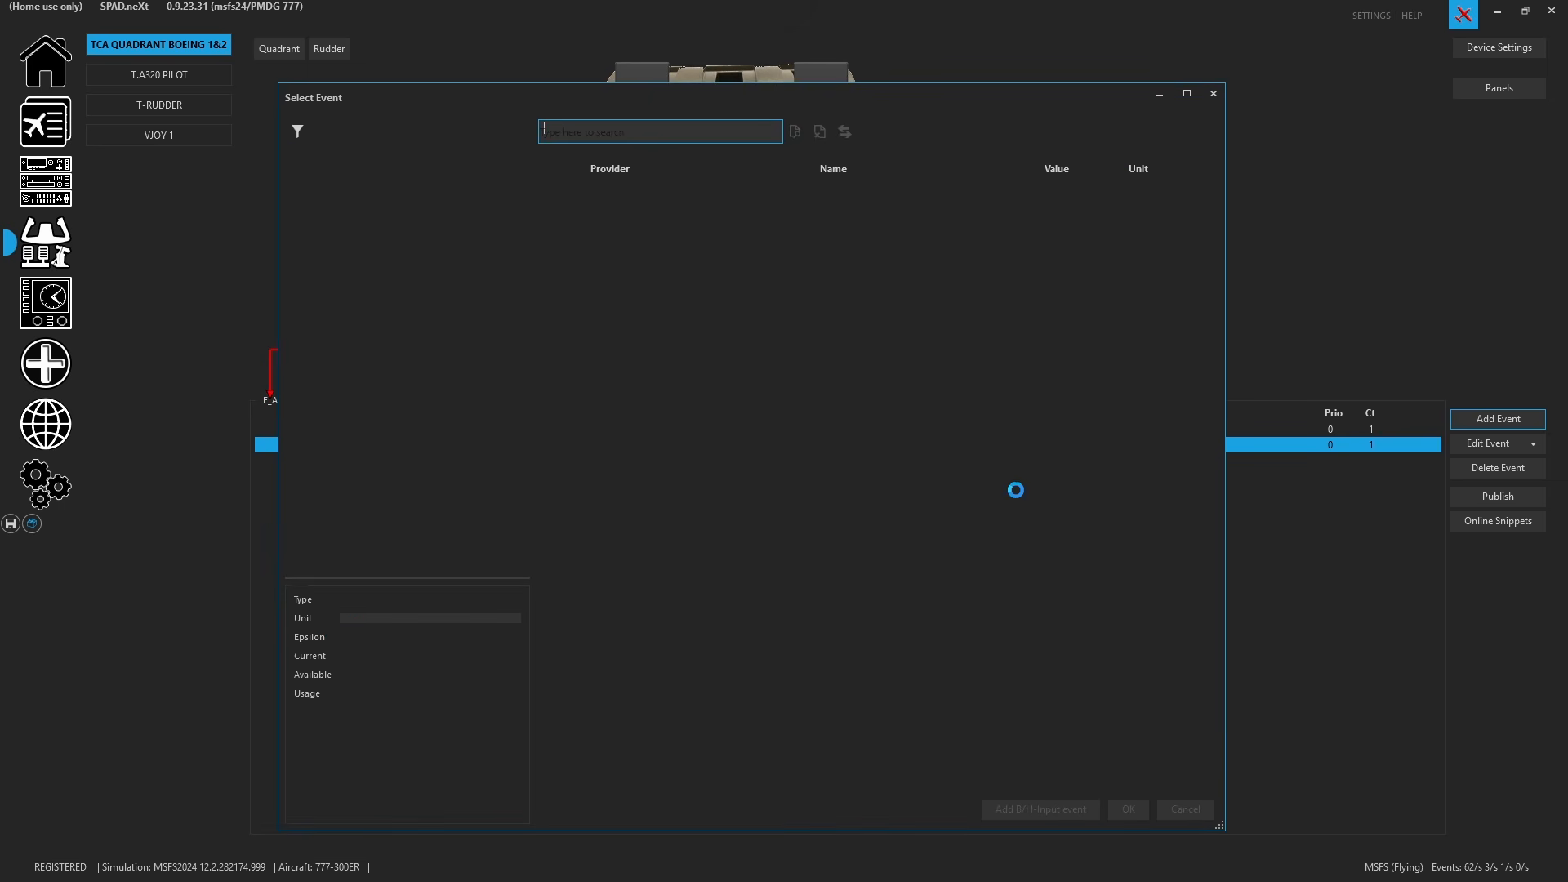
left_click(331, 309)
left_click(572, 132)
type("mcp")
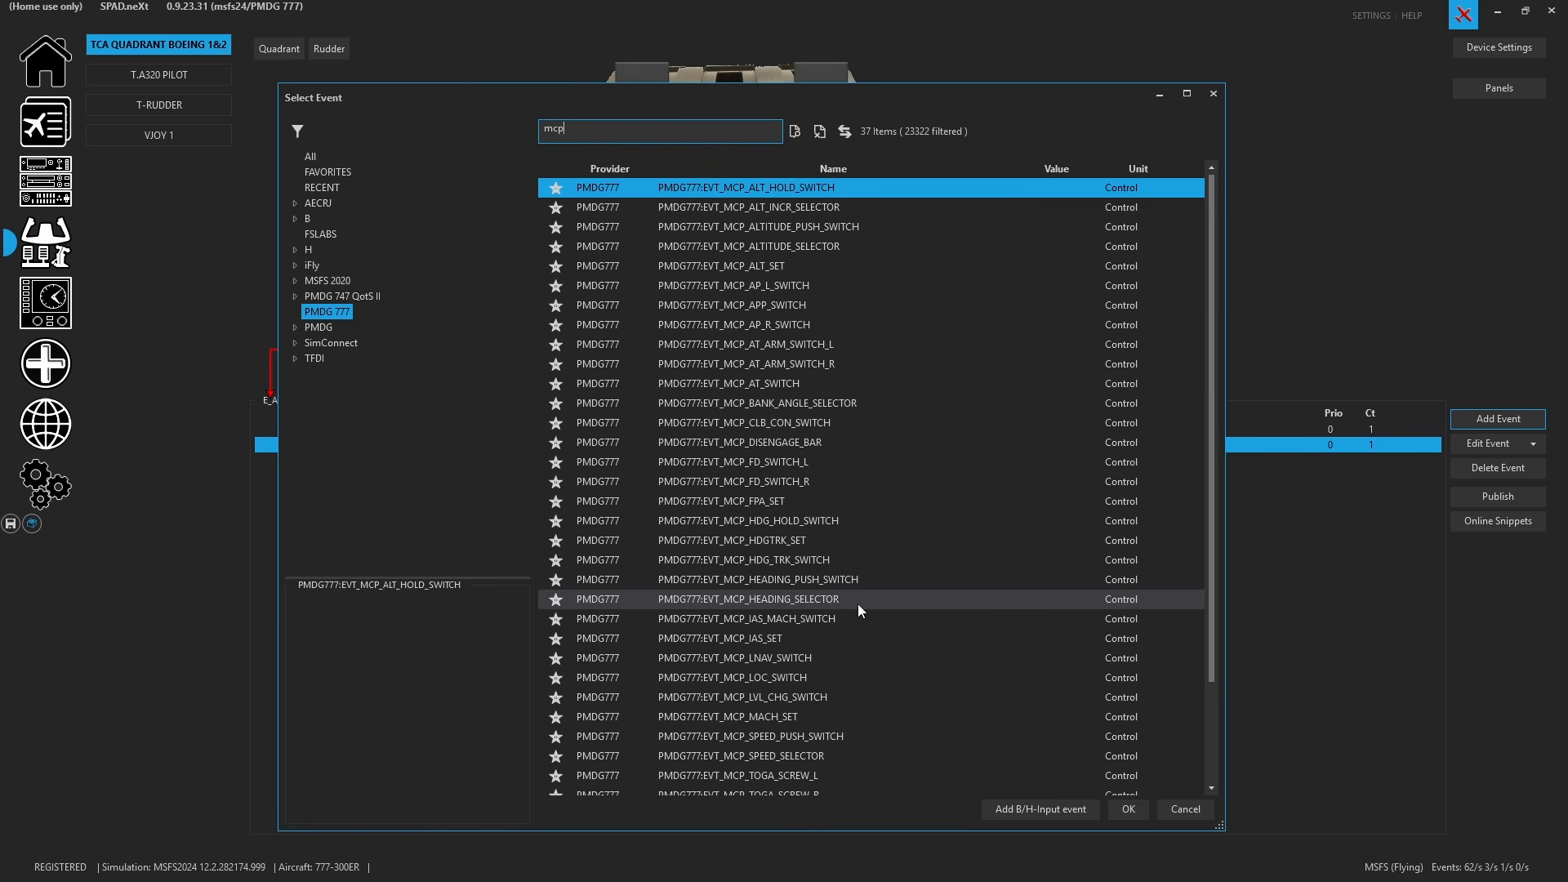
left_click(821, 599)
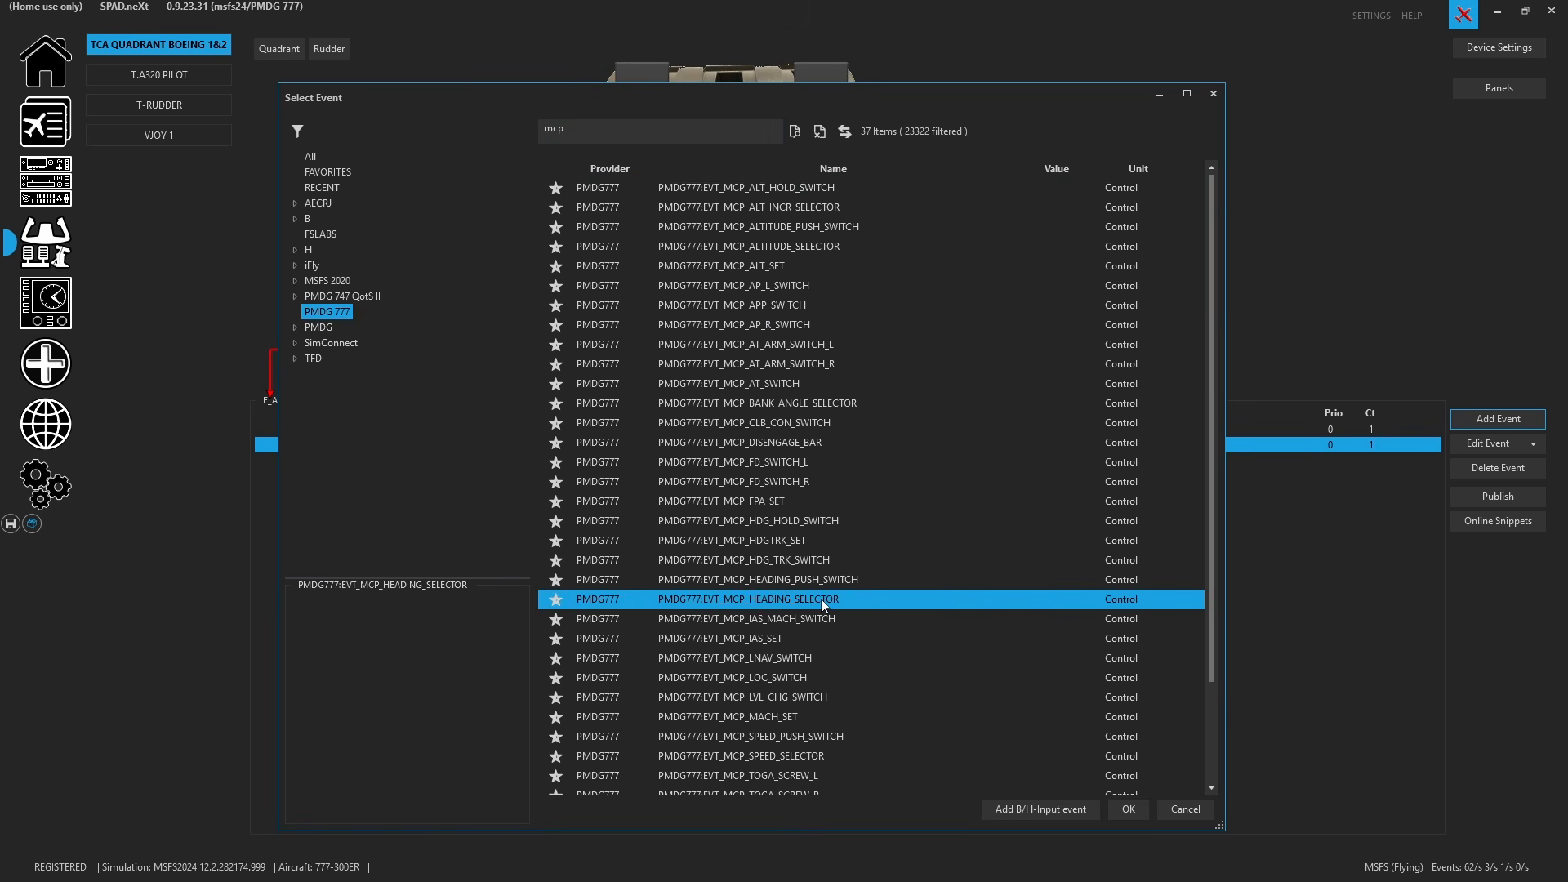
double_click(820, 600)
left_click_drag(606, 350, 716, 224)
left_click(808, 284)
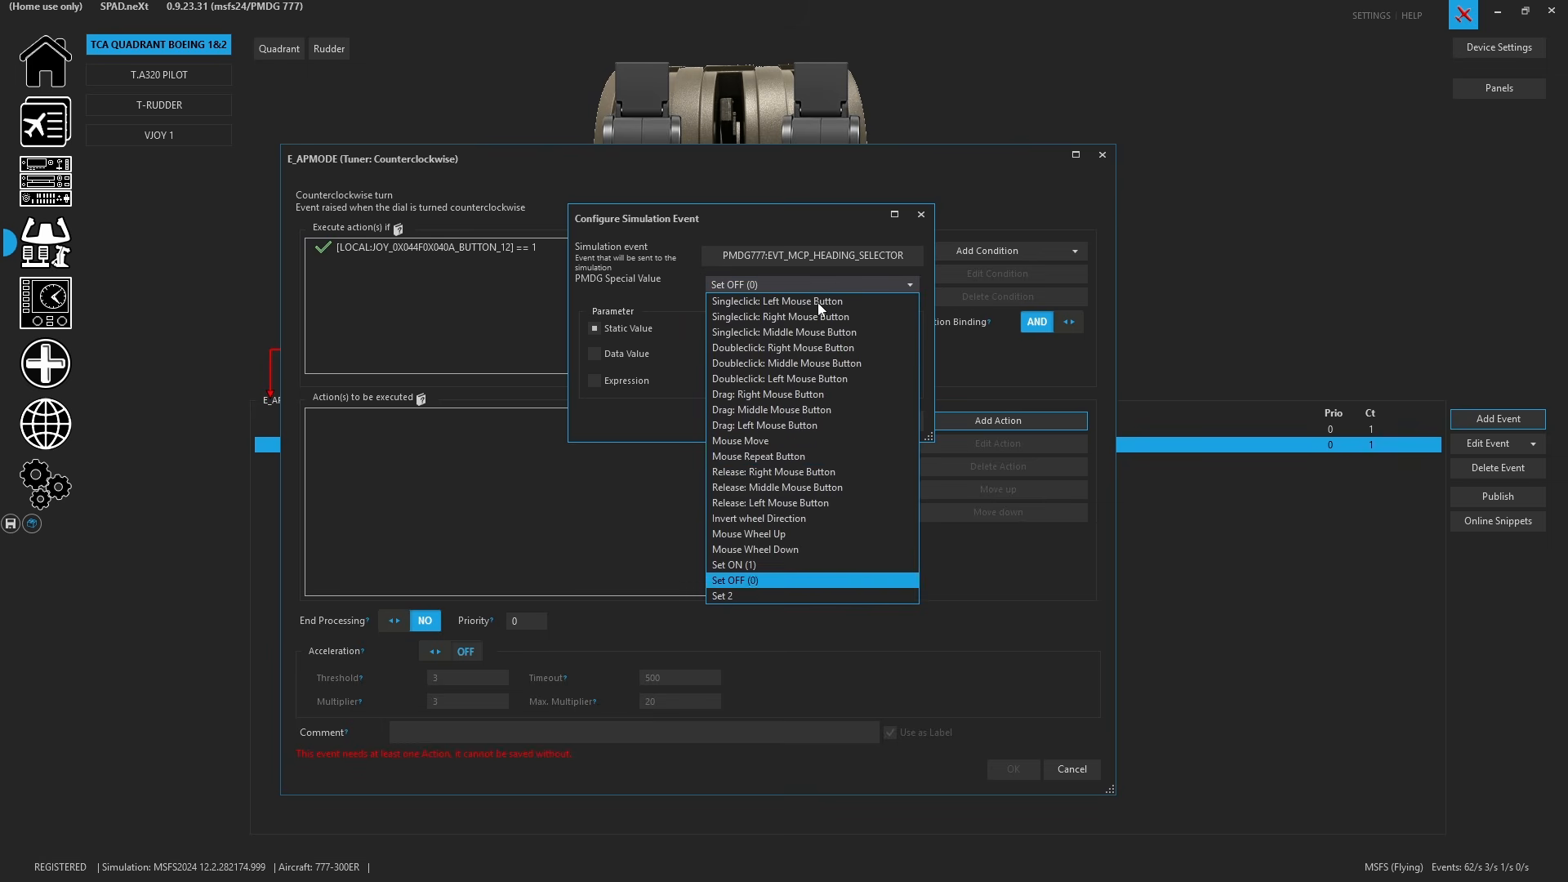
left_click(797, 549)
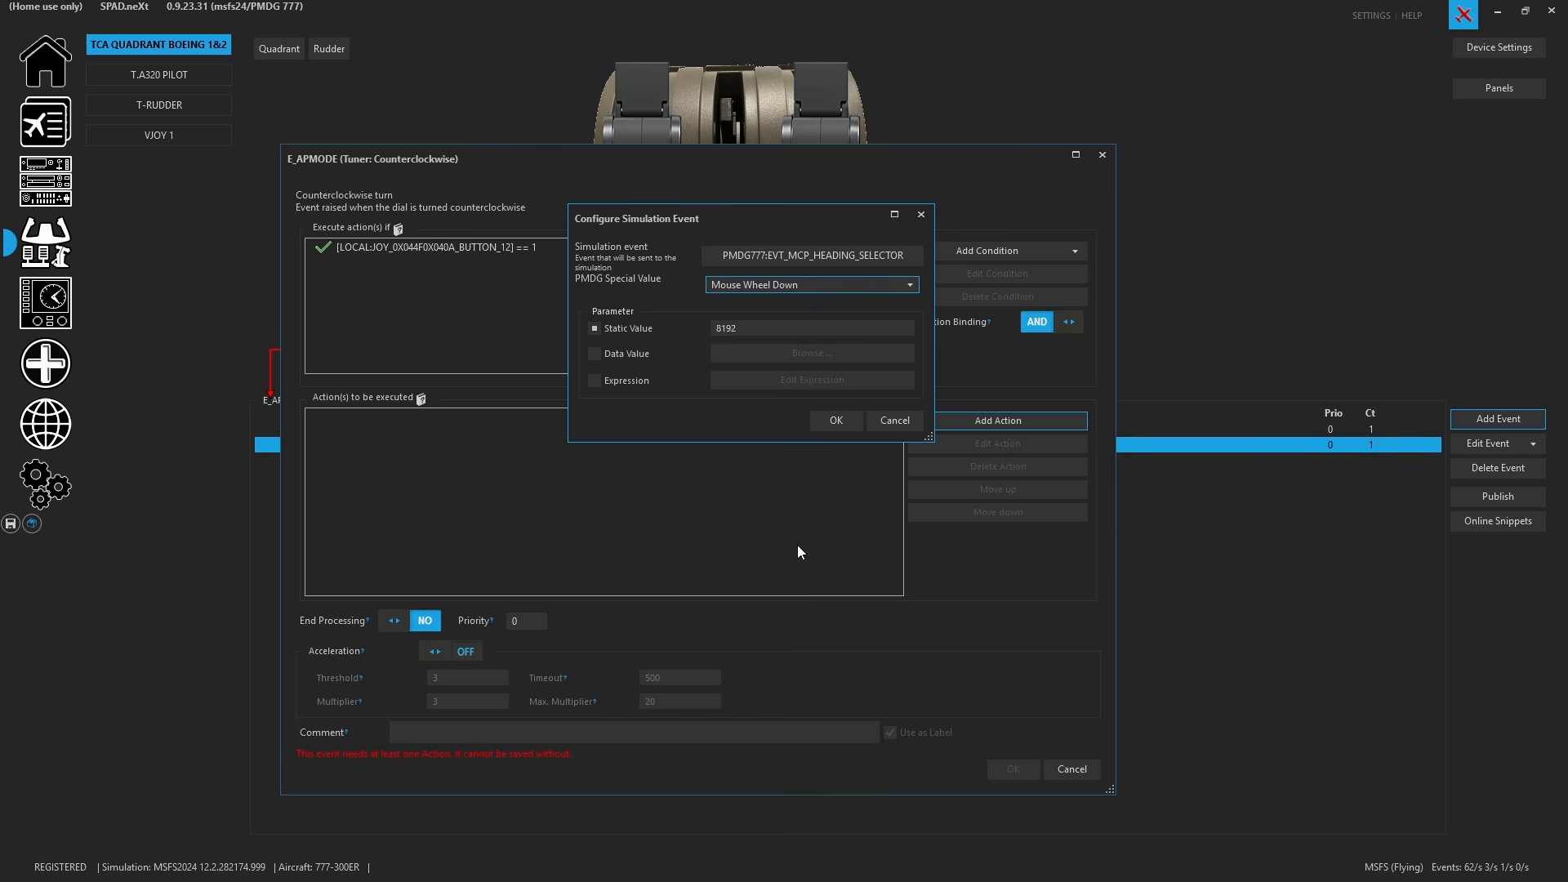
left_click(834, 414)
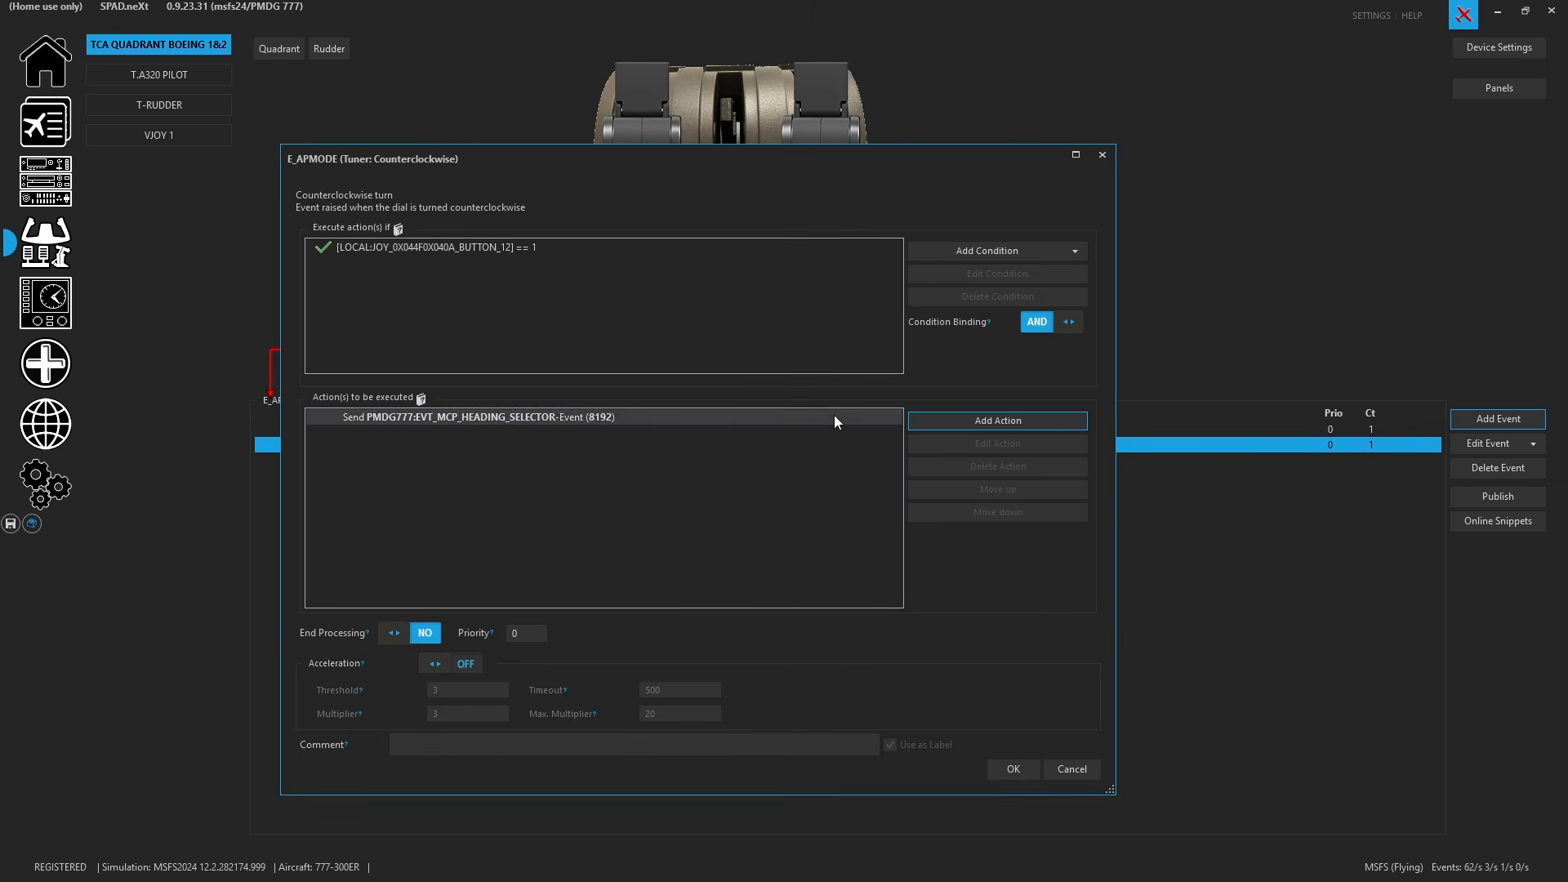
left_click(1012, 769)
- Paste a duplicate of the counterclockwise event and change the copy's trigger to TUNER_CLOCKWISE
left_click(776, 461)
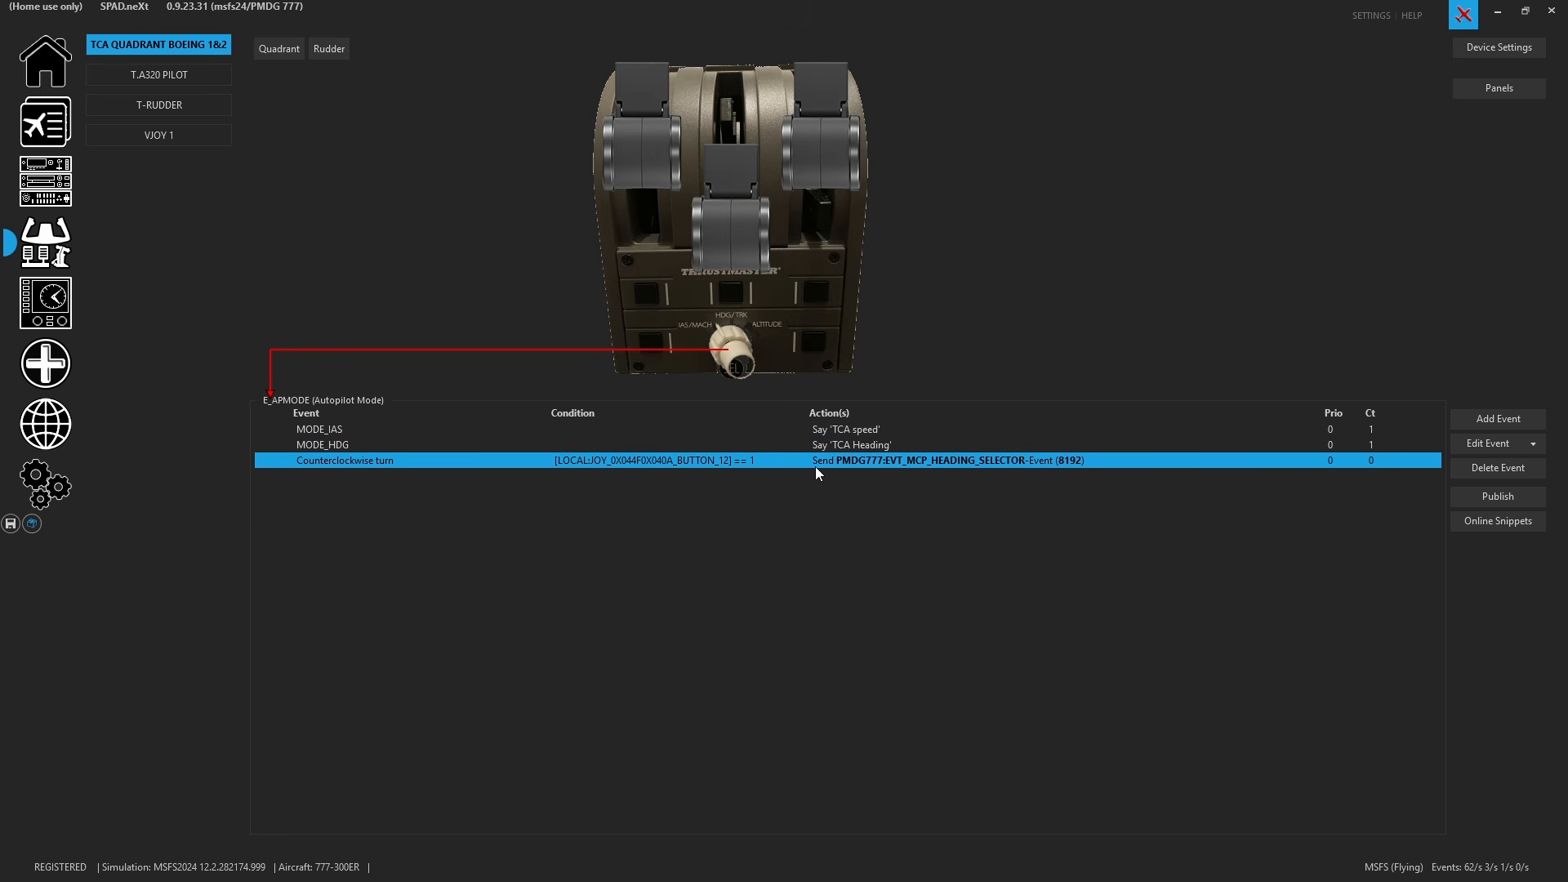
key("ctrl+v")
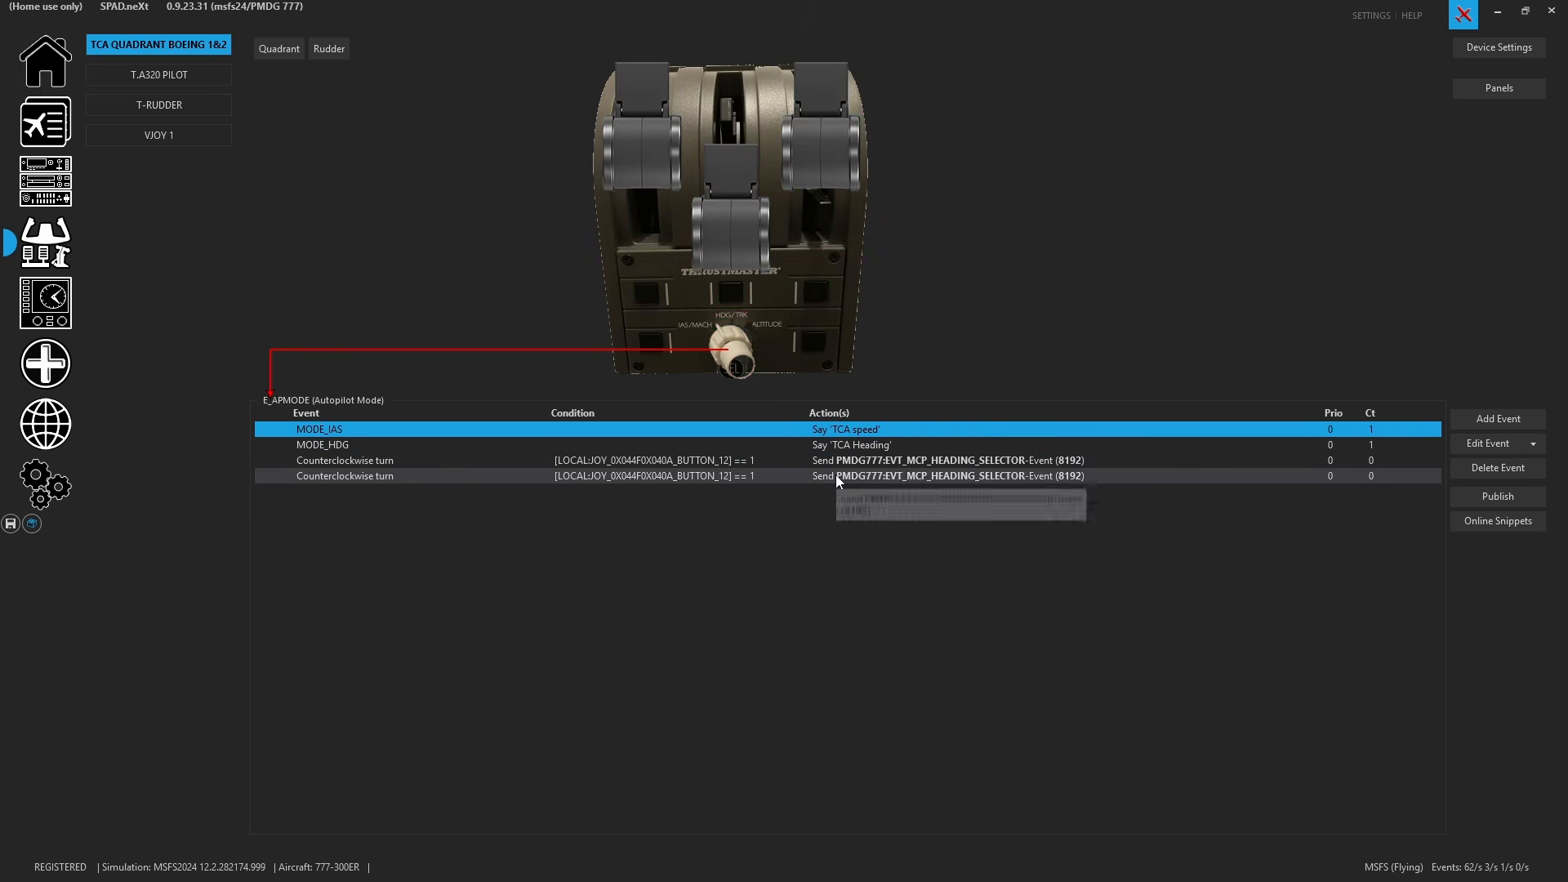
left_click(837, 476)
right_click(838, 476)
mouse_move(1008, 610)
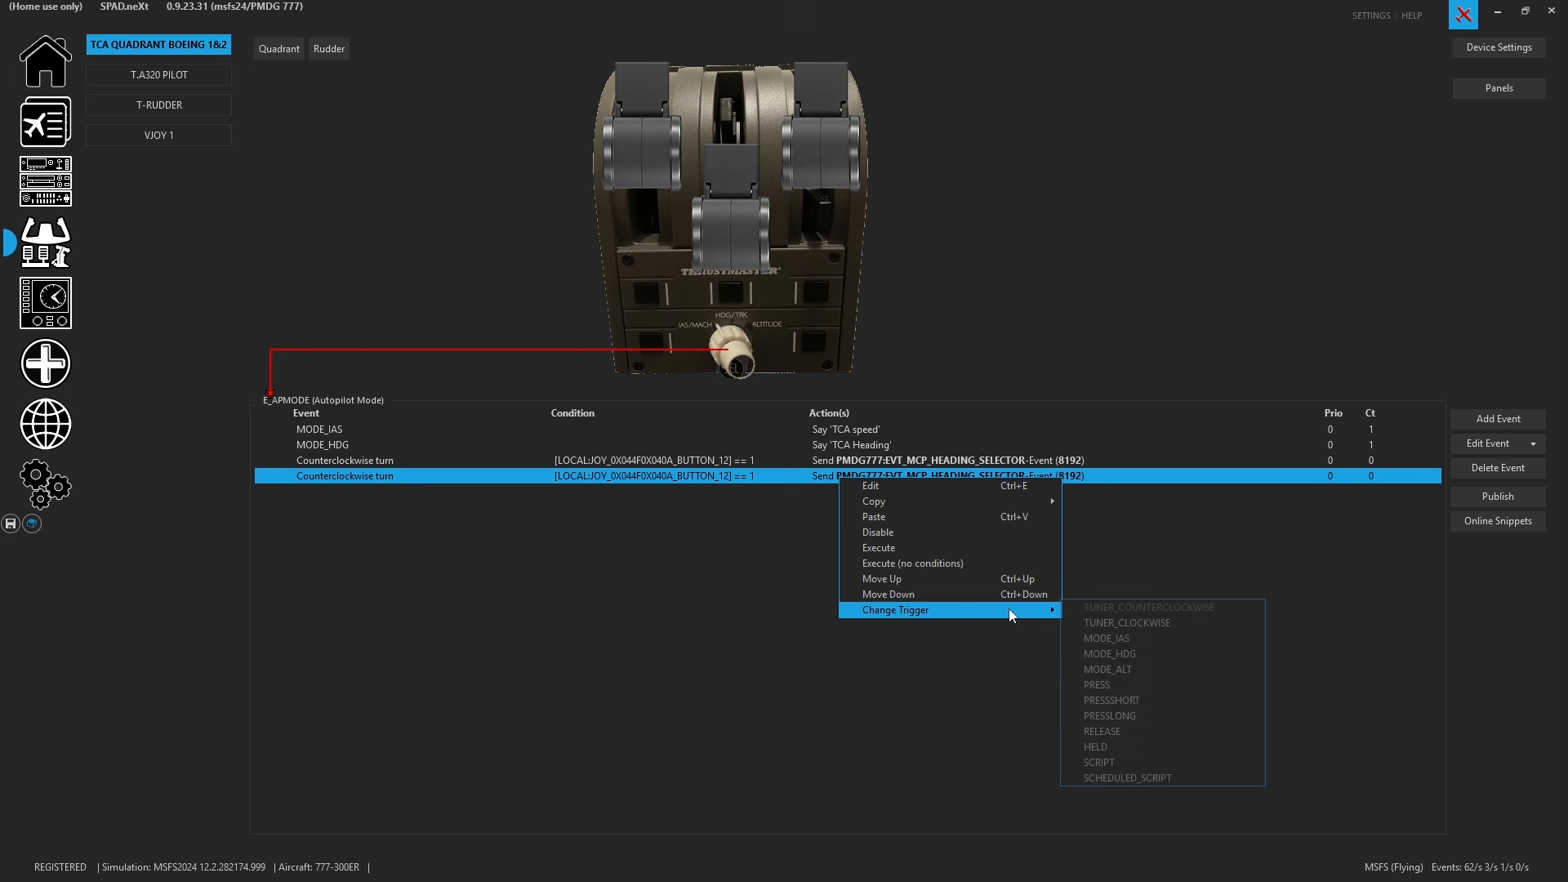
left_click(1191, 624)
- Set the clockwise event's heading selector action to Mouse Wheel Up and save it
double_click(933, 479)
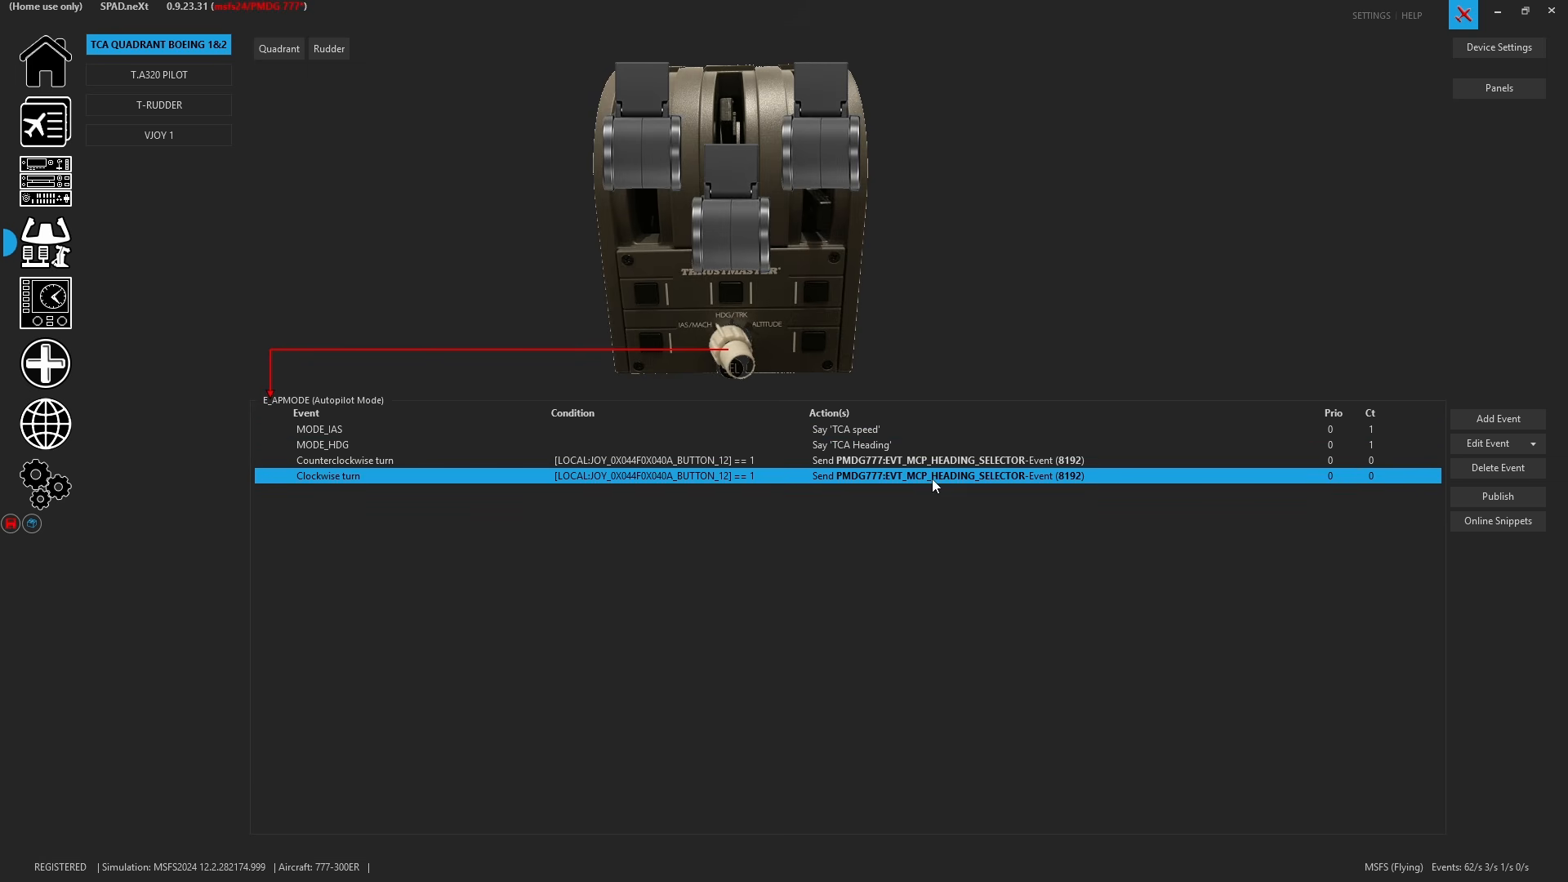
double_click(786, 419)
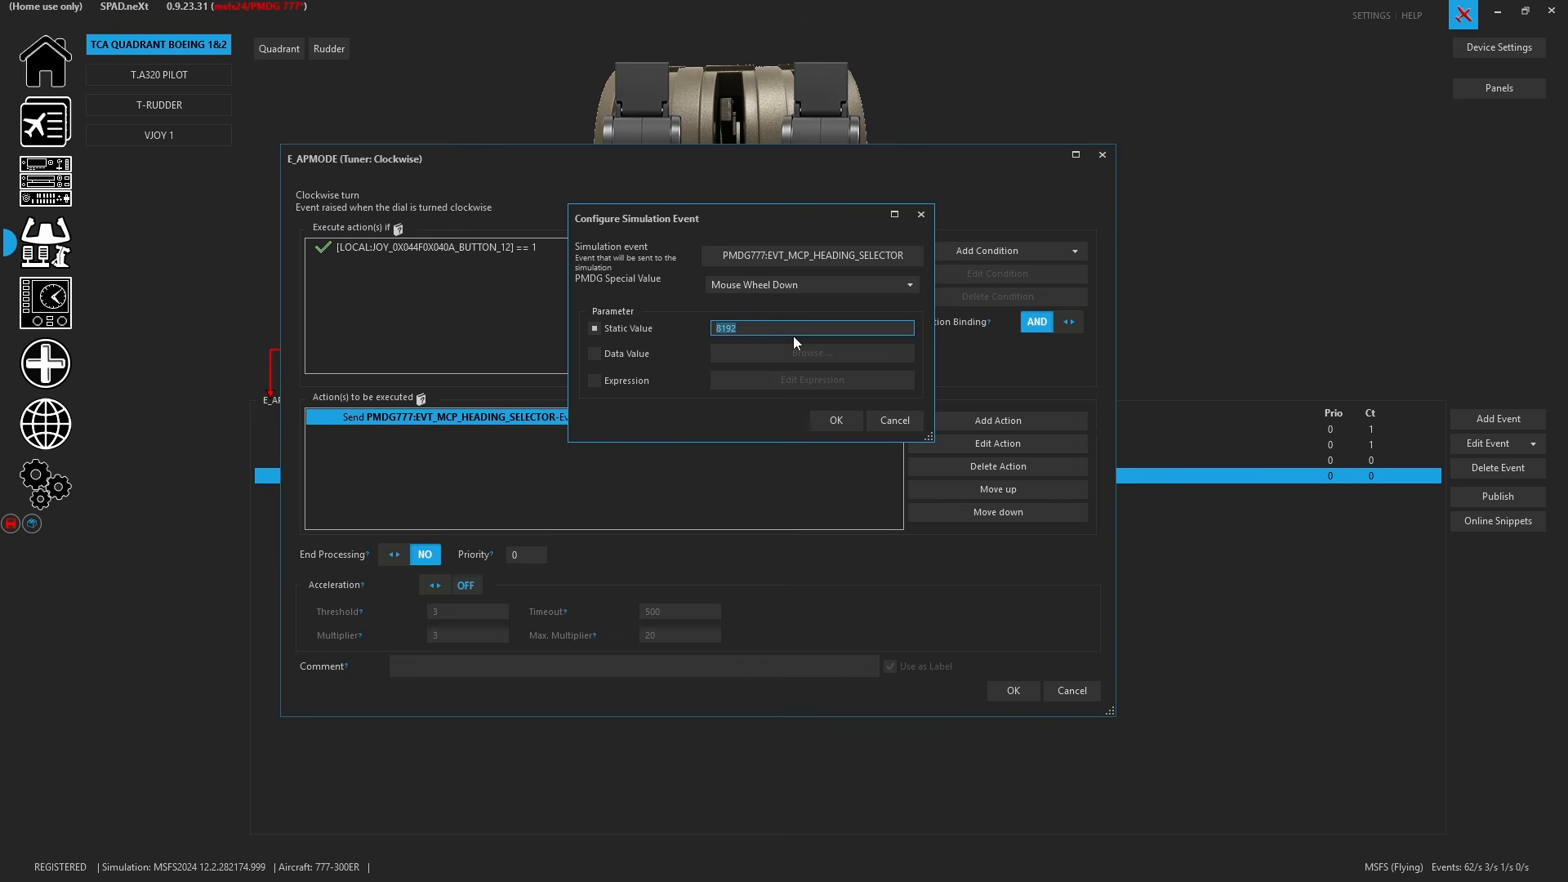
left_click(782, 286)
left_click(796, 534)
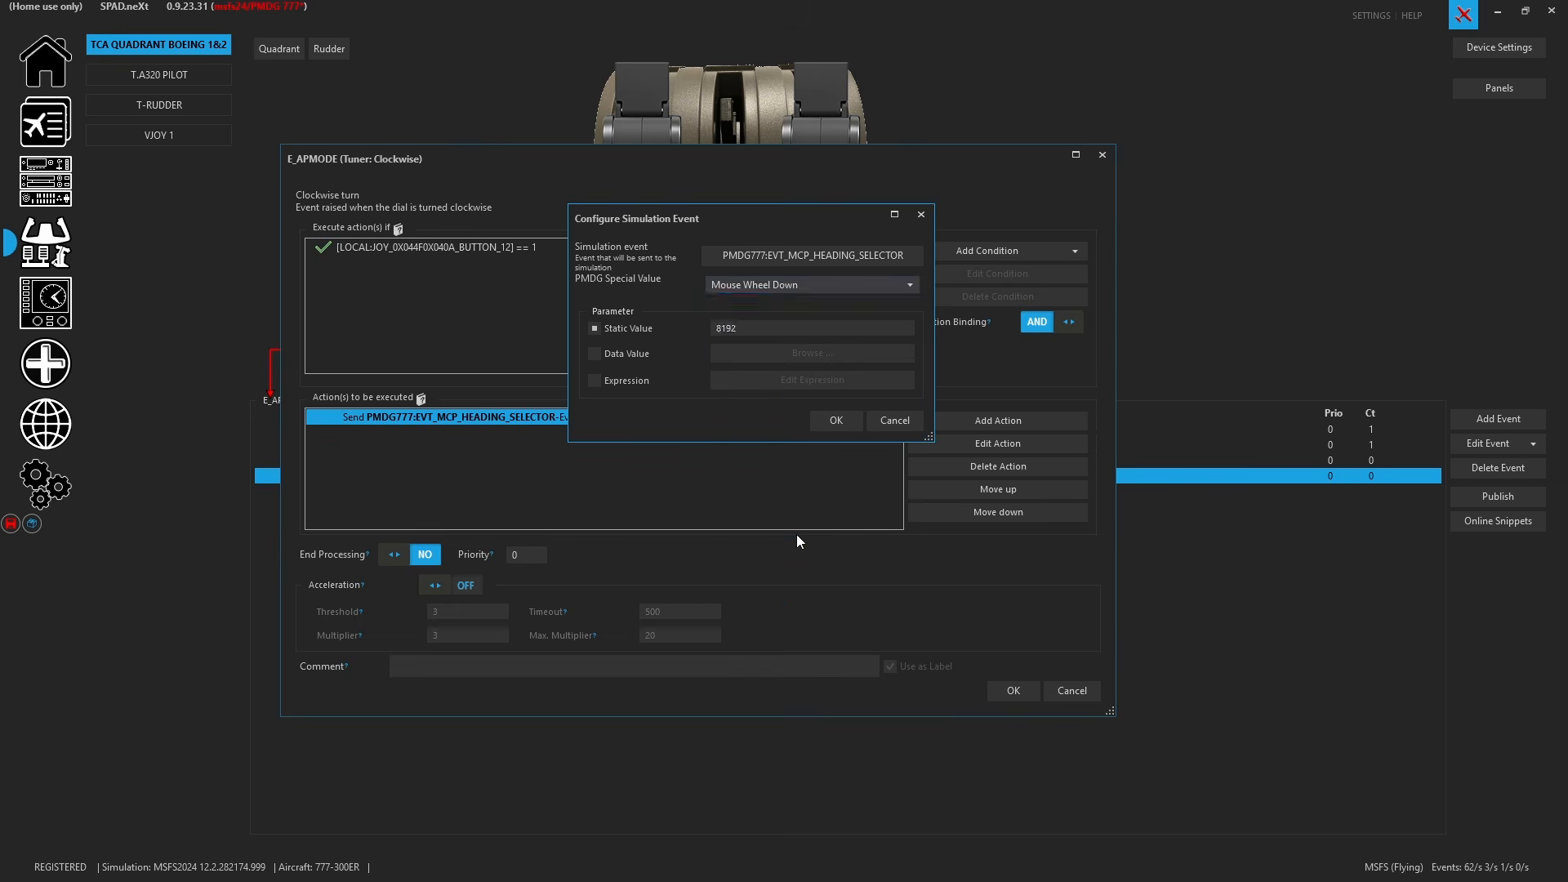
left_click(823, 425)
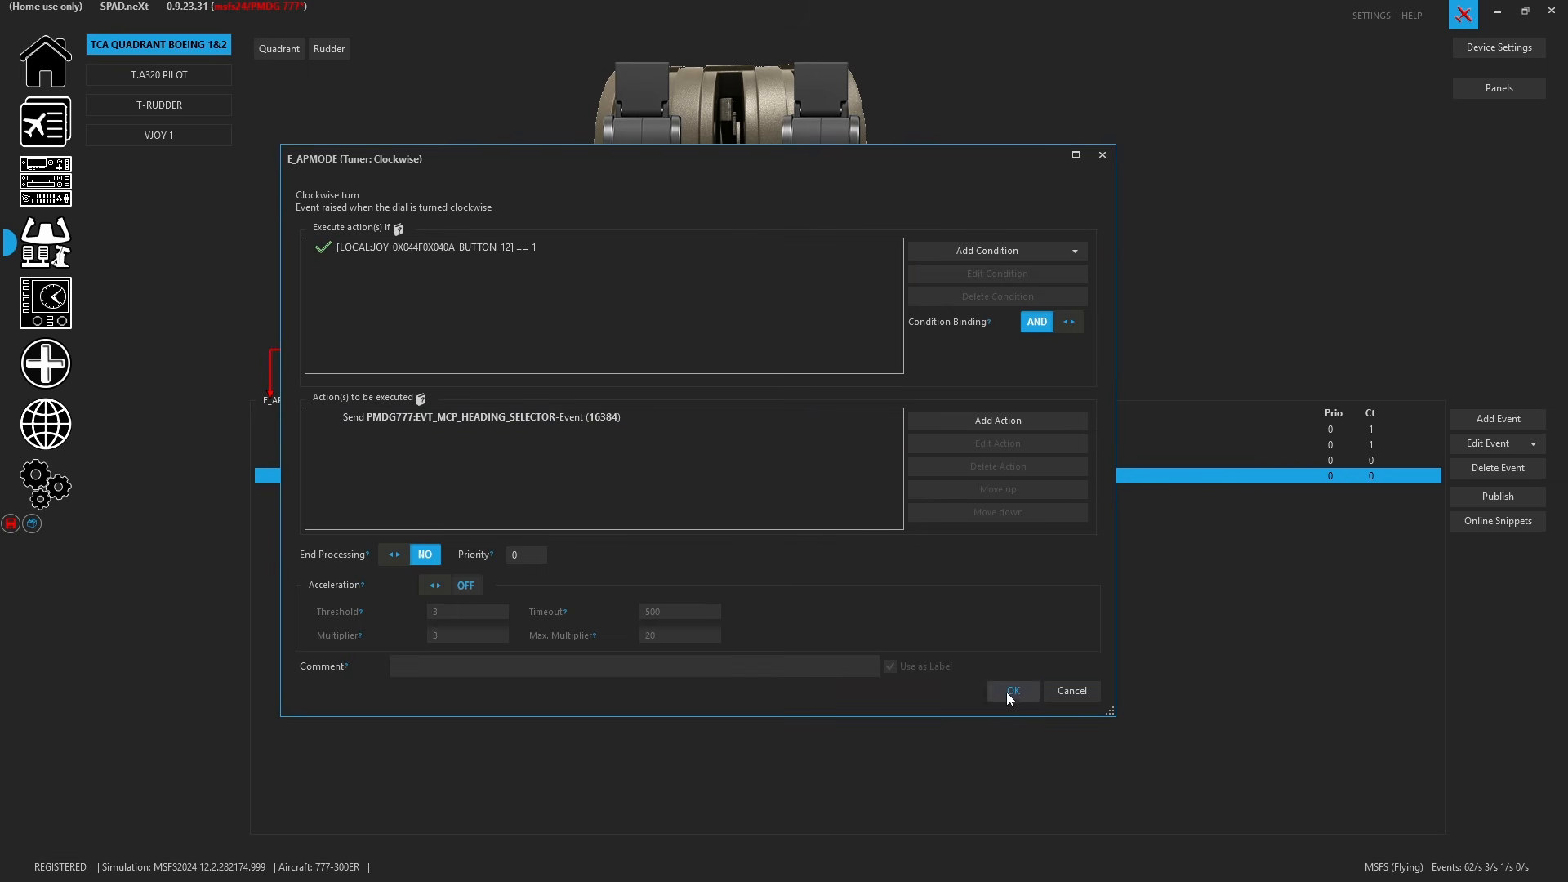
left_click(1009, 693)
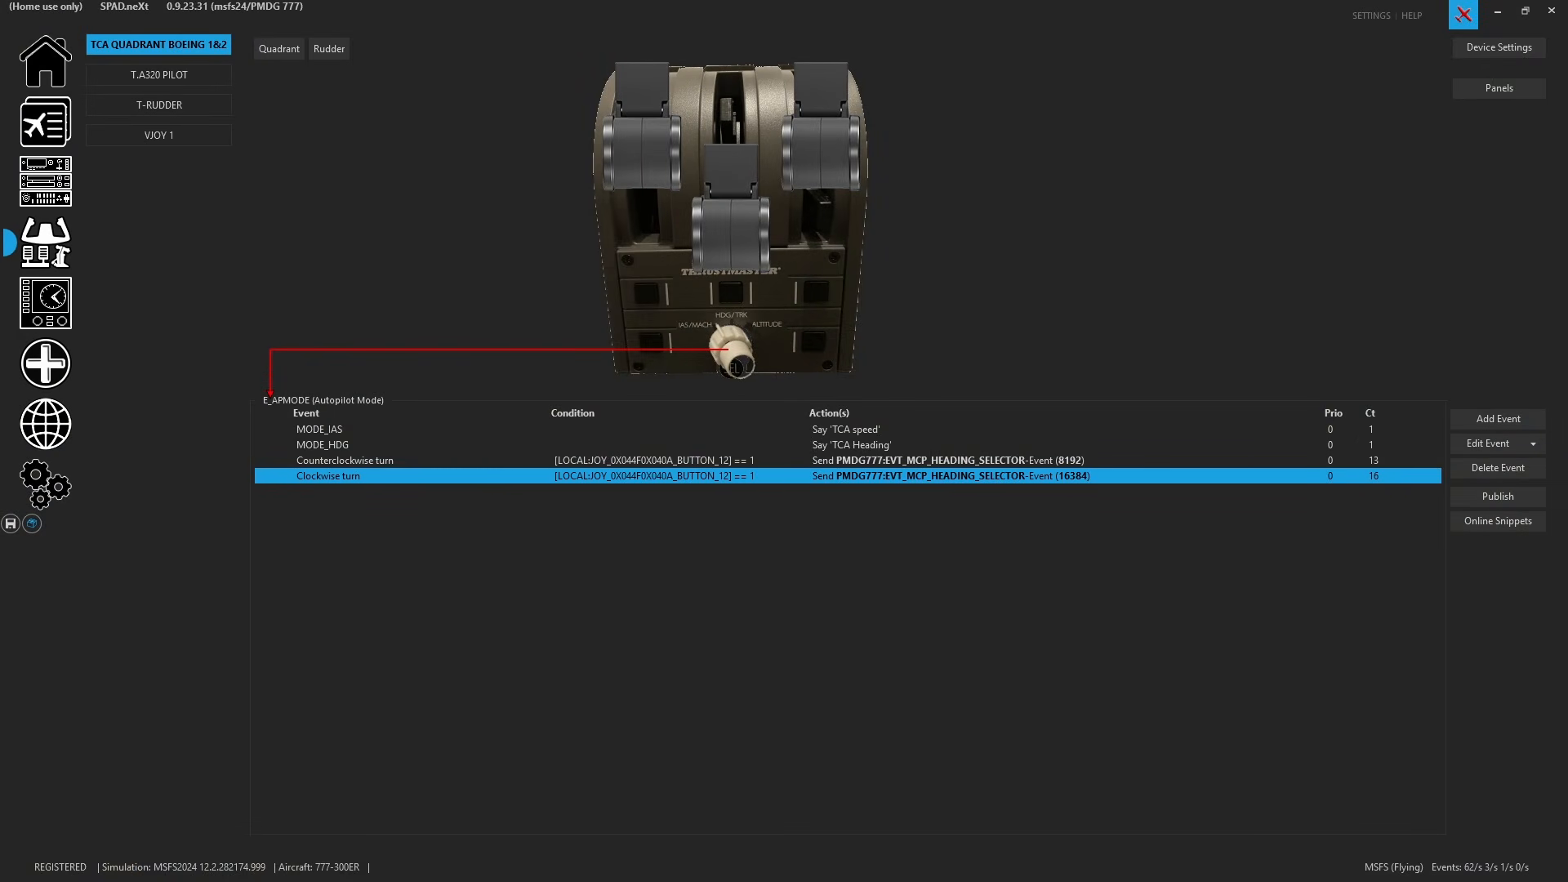
- Copy and paste the counterclockwise and clockwise events to create a second pair
right_click(782, 459)
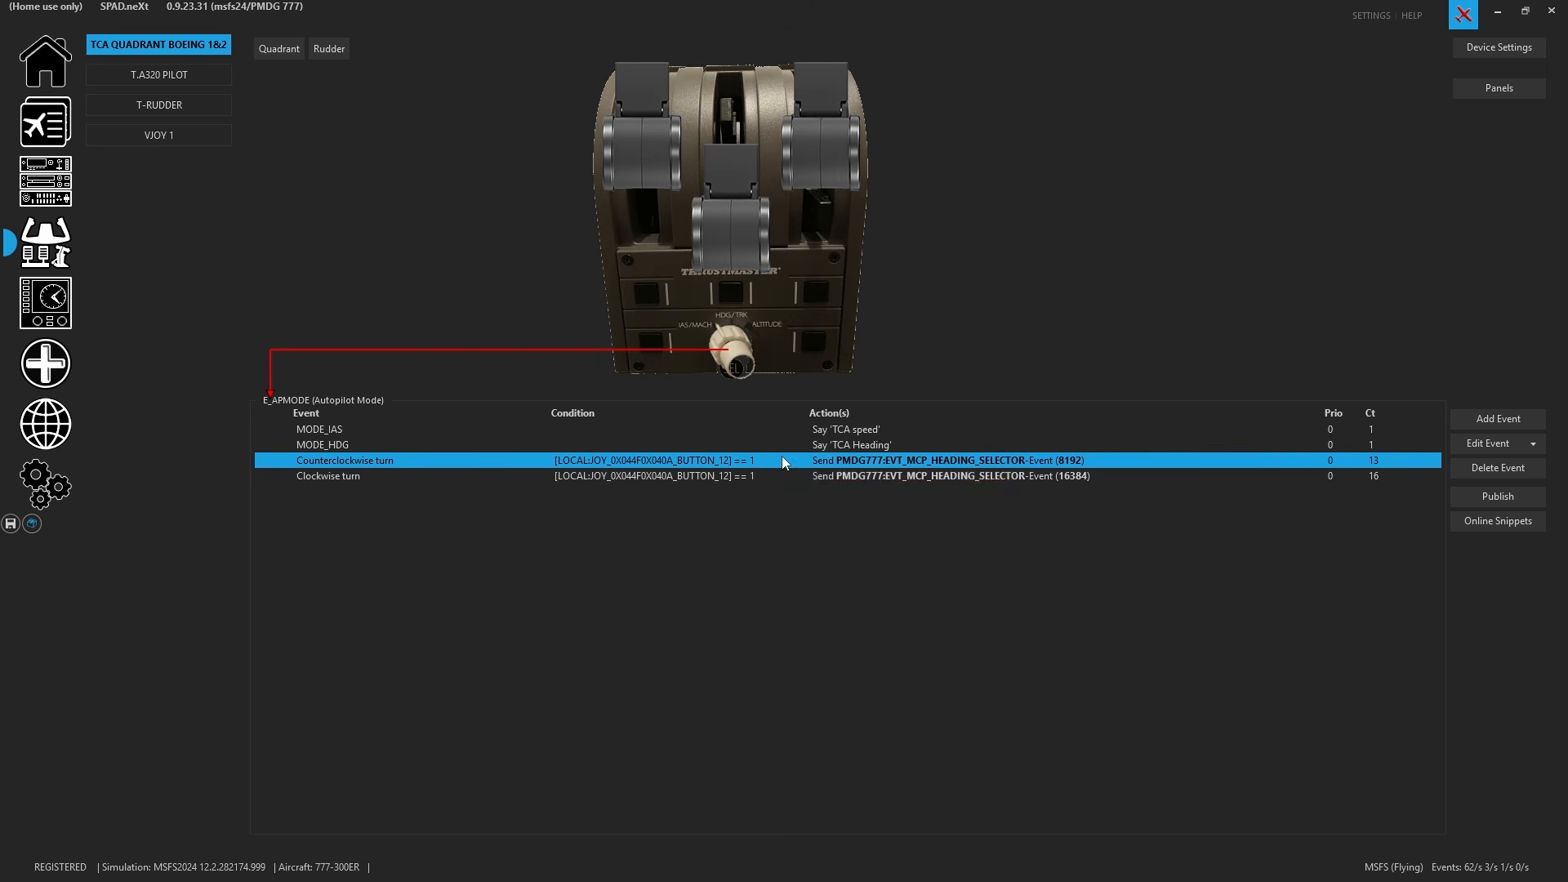
key("ctrl+c")
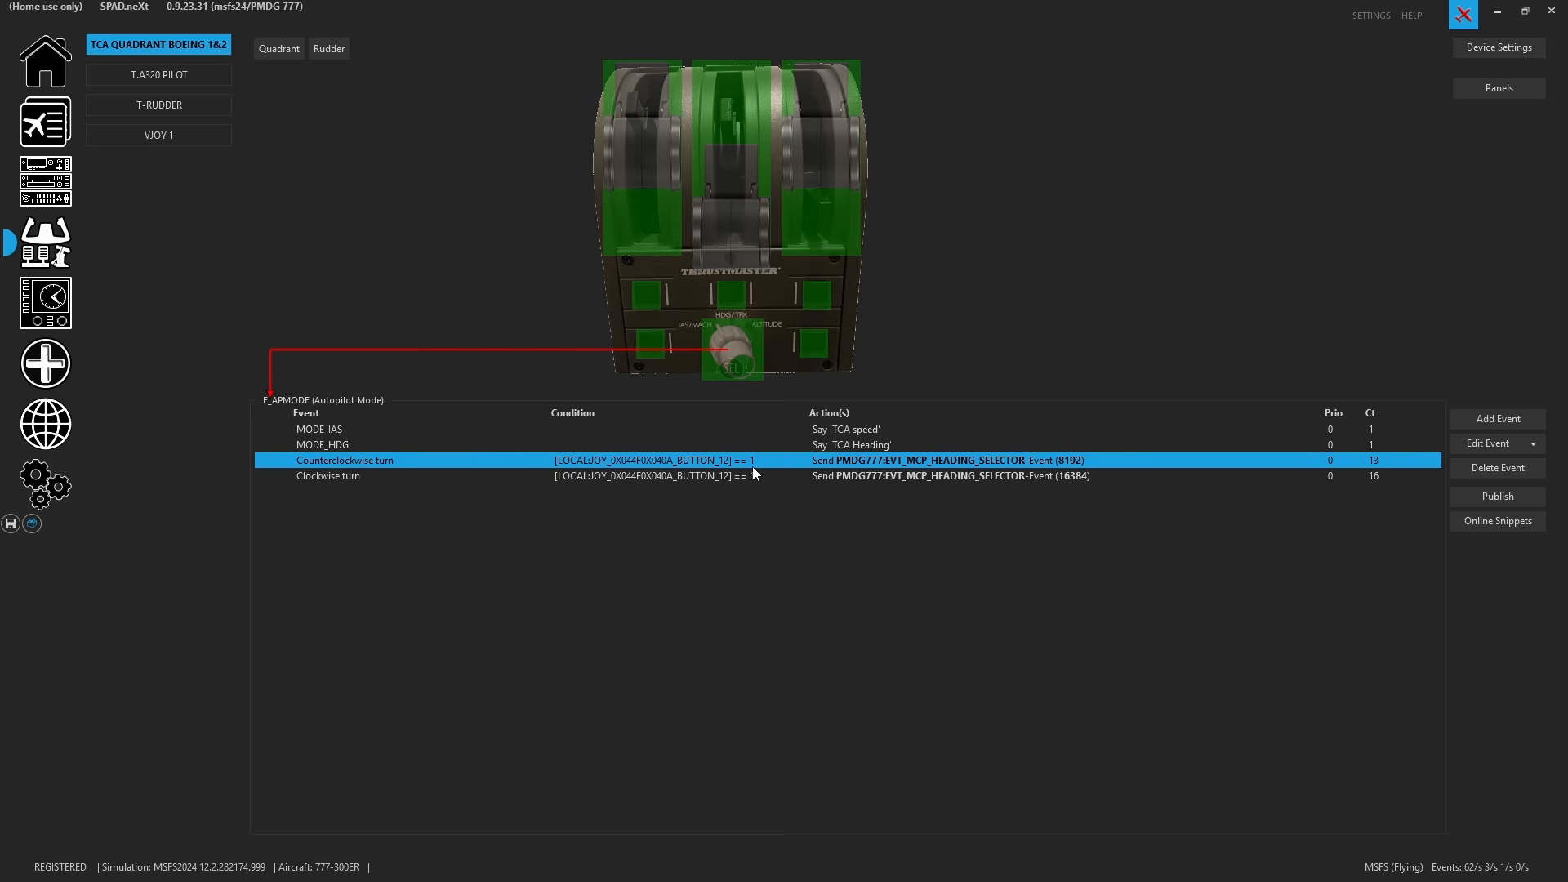
key("ctrl+v")
left_click(753, 475)
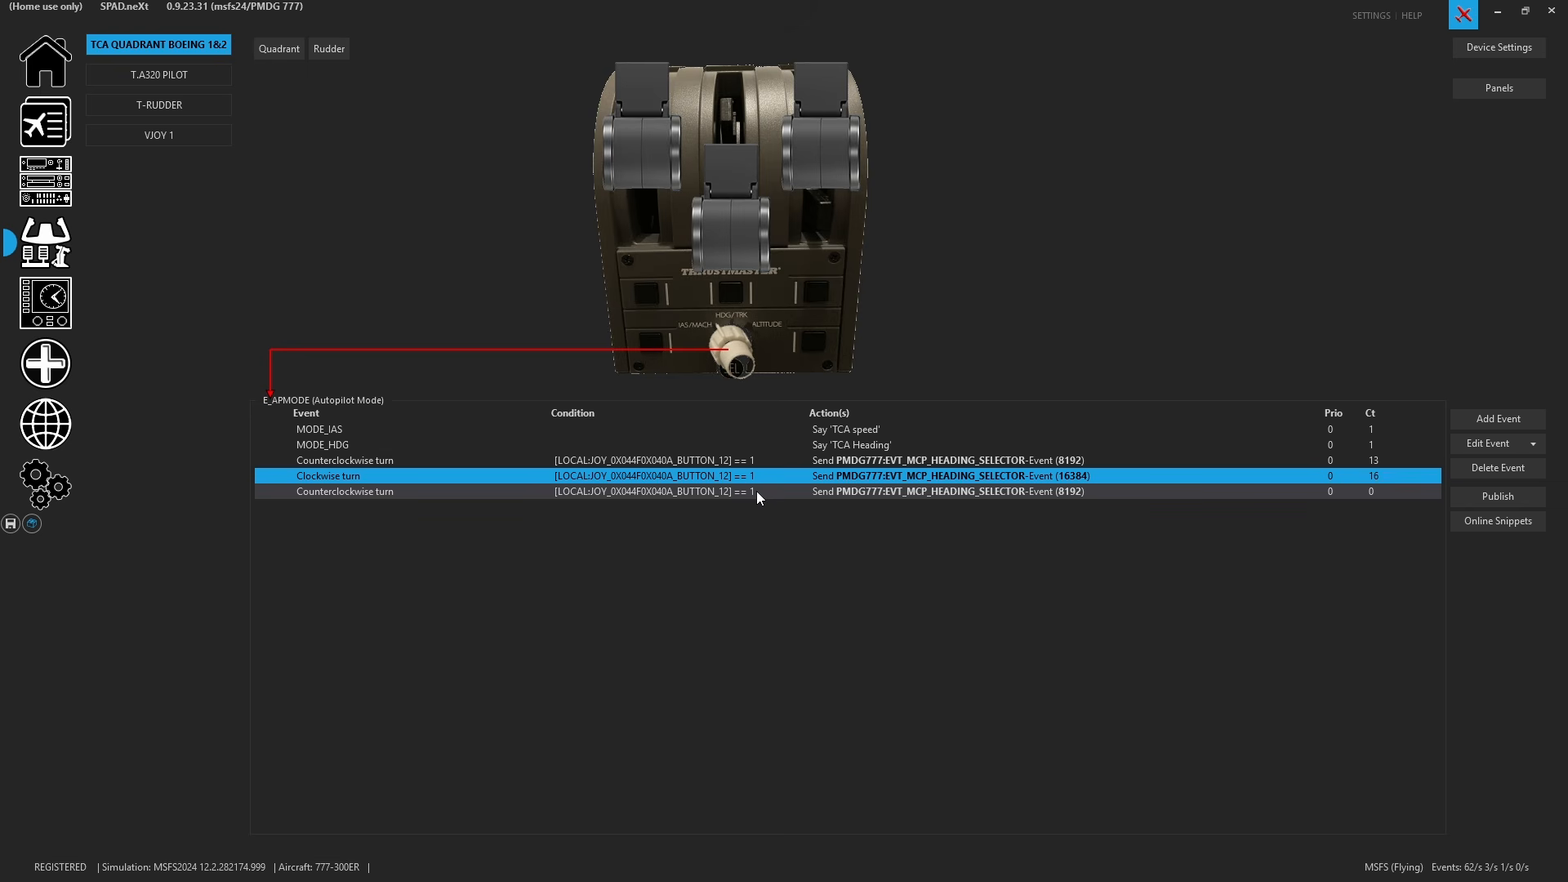
key("ctrl+v")
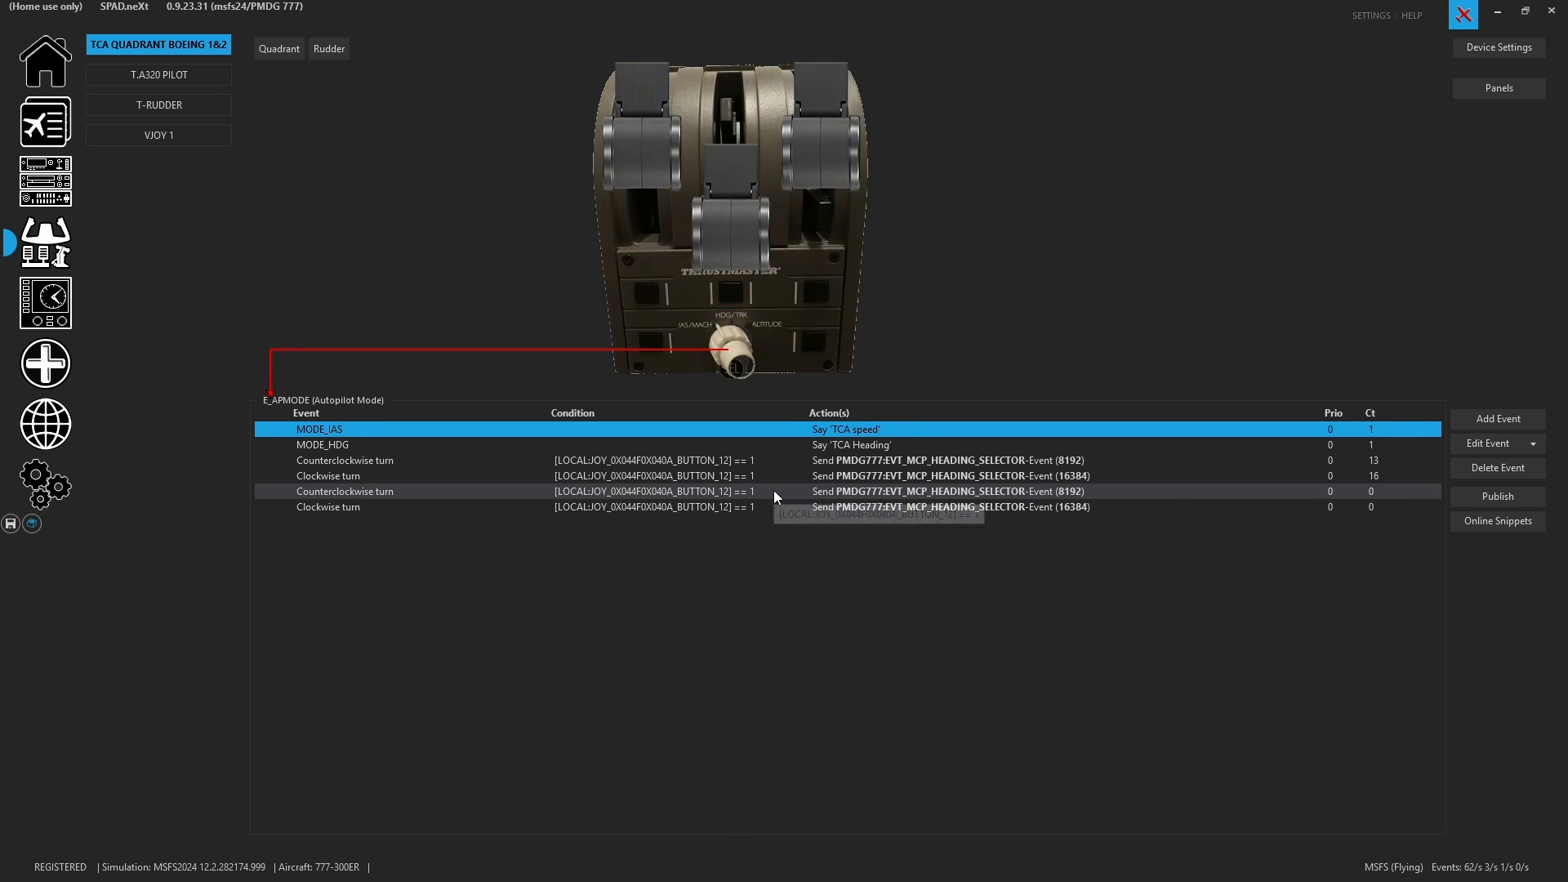
- Change the second counterclockwise turn event's condition source to LOCAL:JOY_0X044F0X040A_BUTTON_13 and save the event
left_click(773, 491)
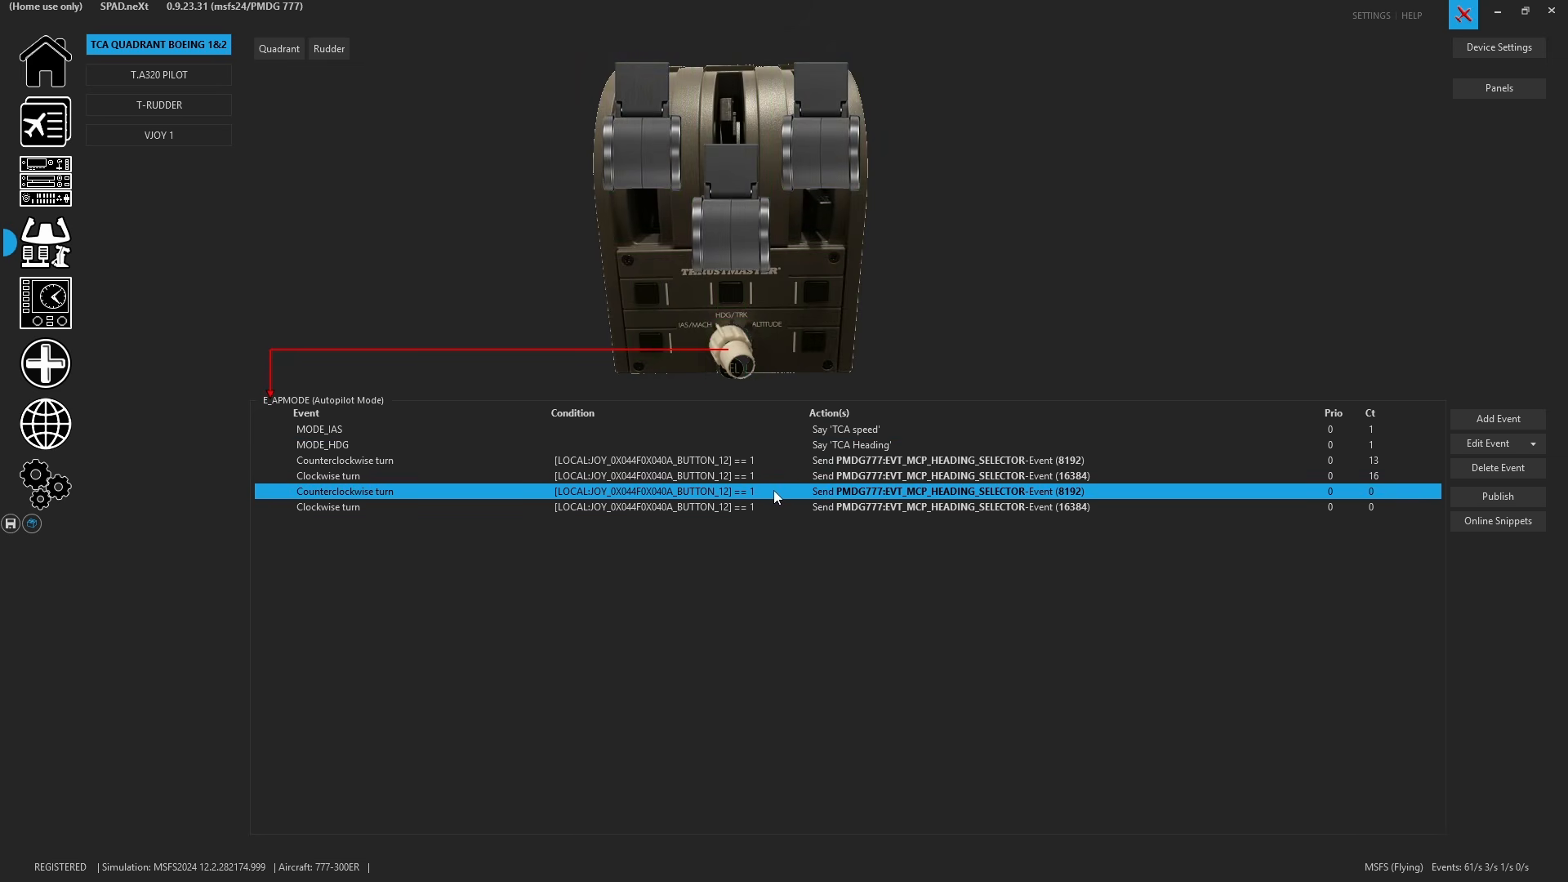
double_click(773, 490)
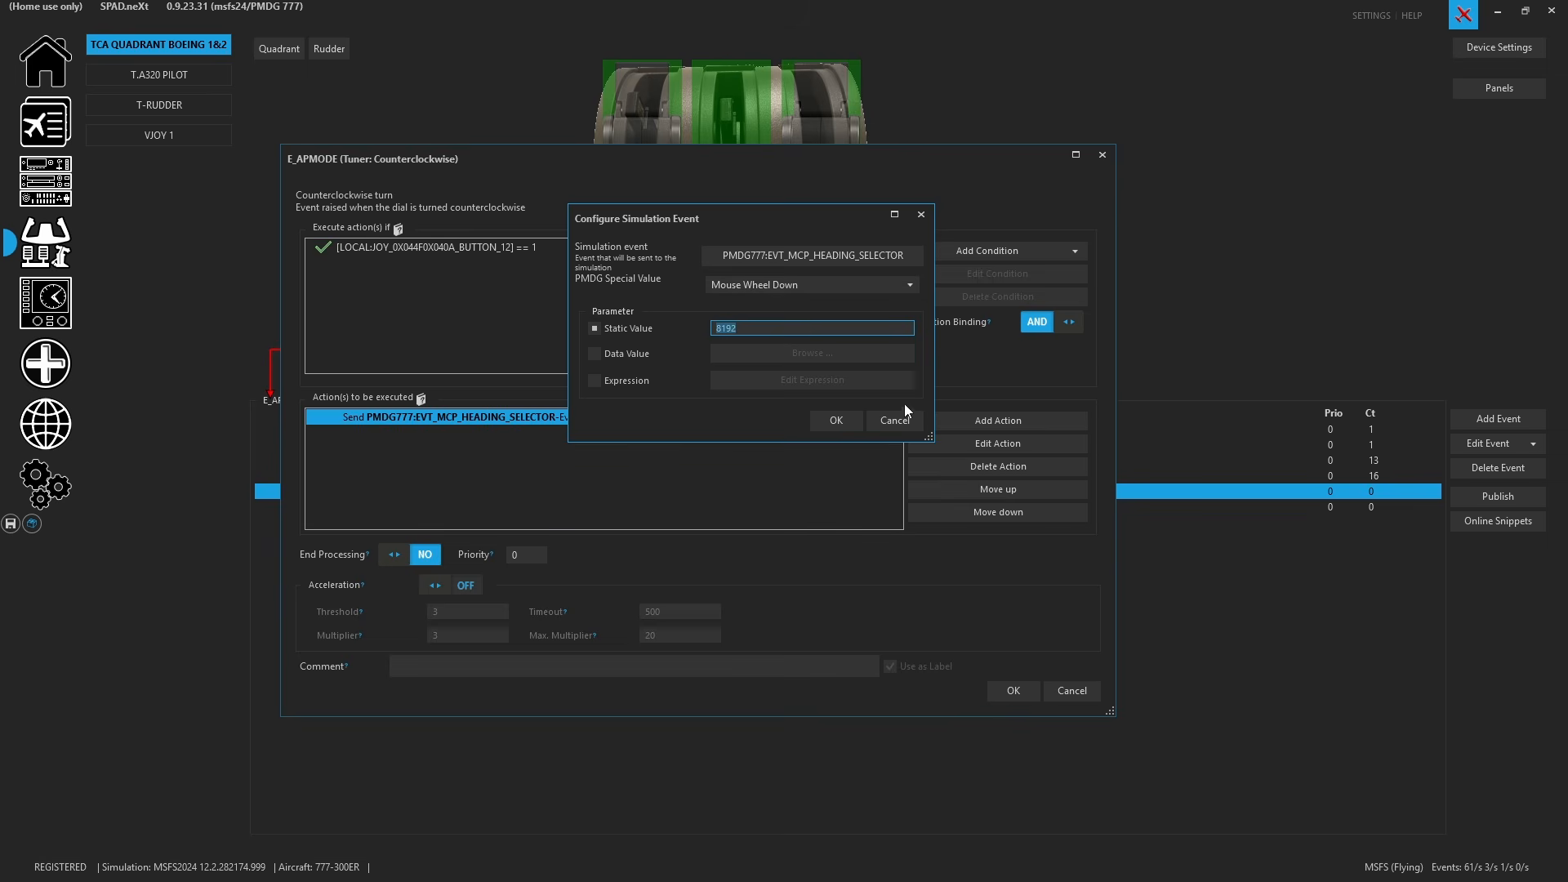
left_click(852, 418)
double_click(628, 247)
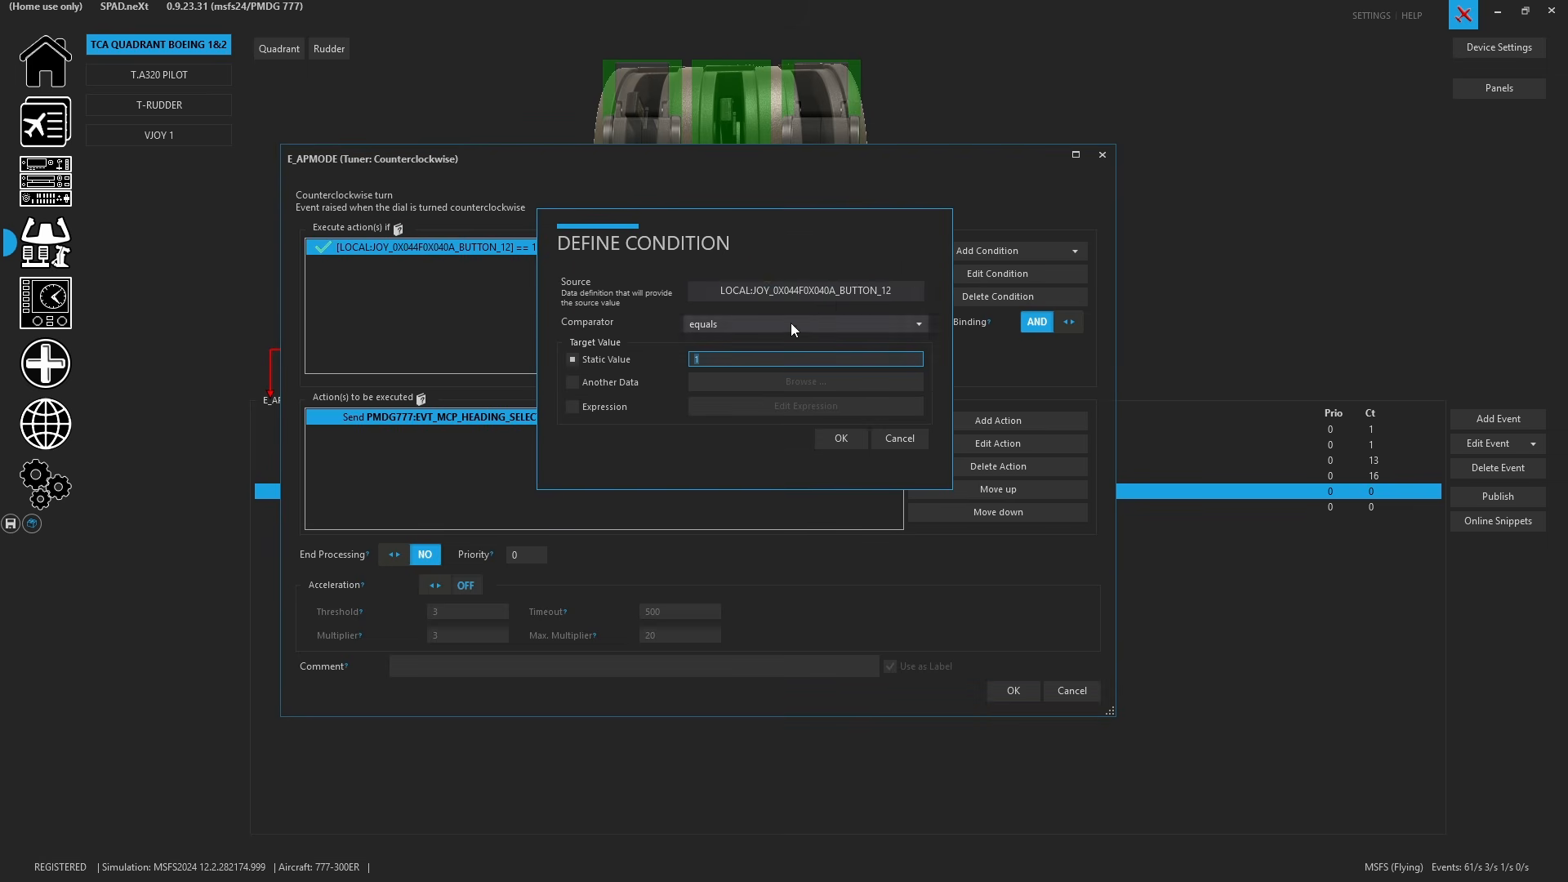
left_click(806, 291)
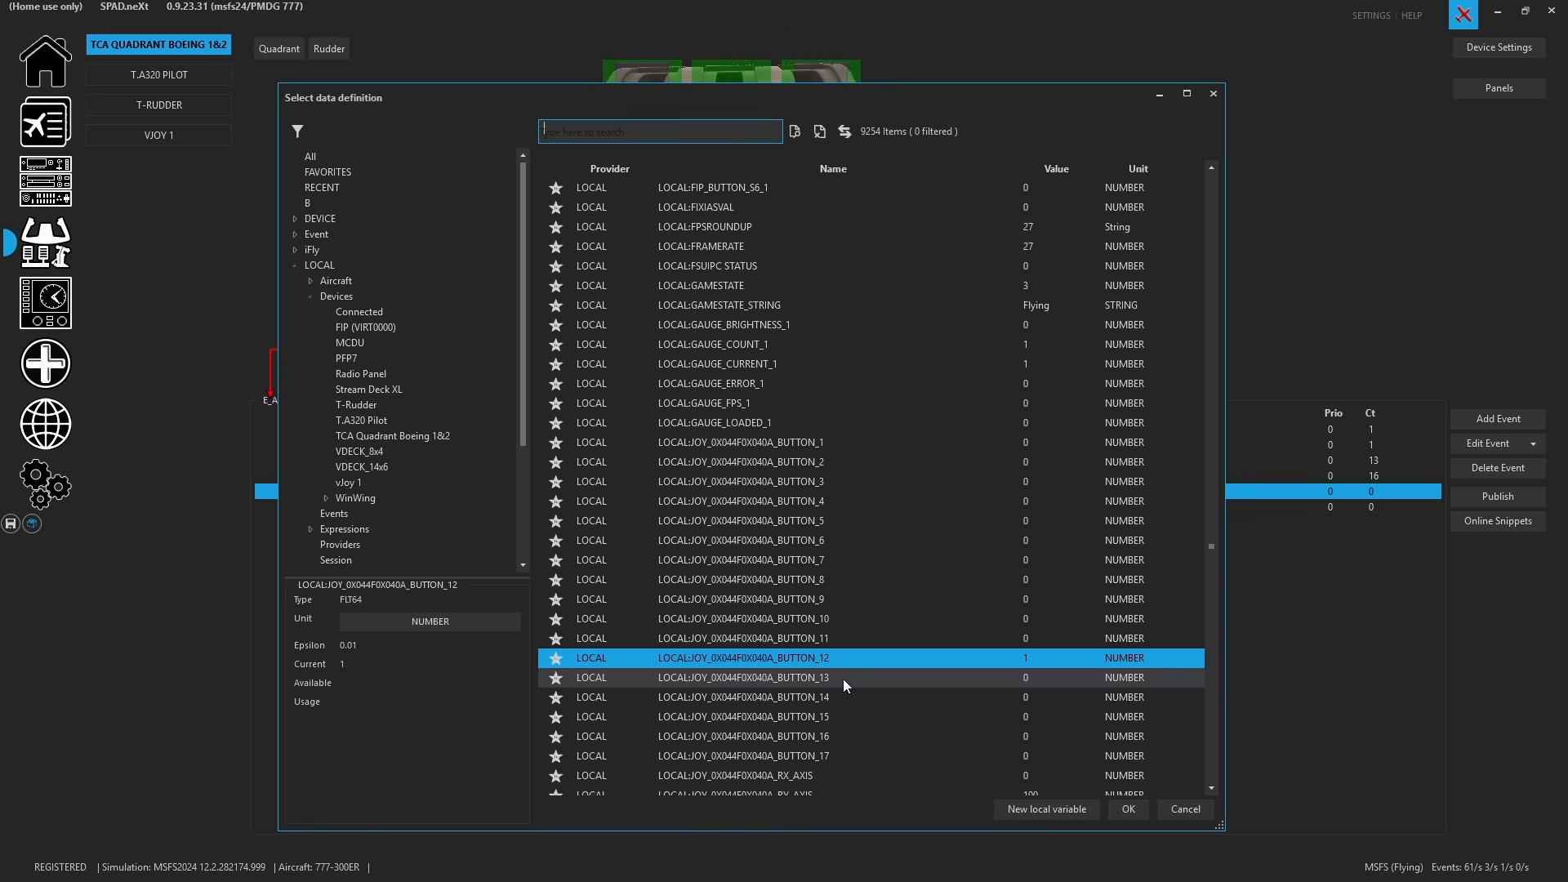
left_click(842, 679)
left_click(1121, 808)
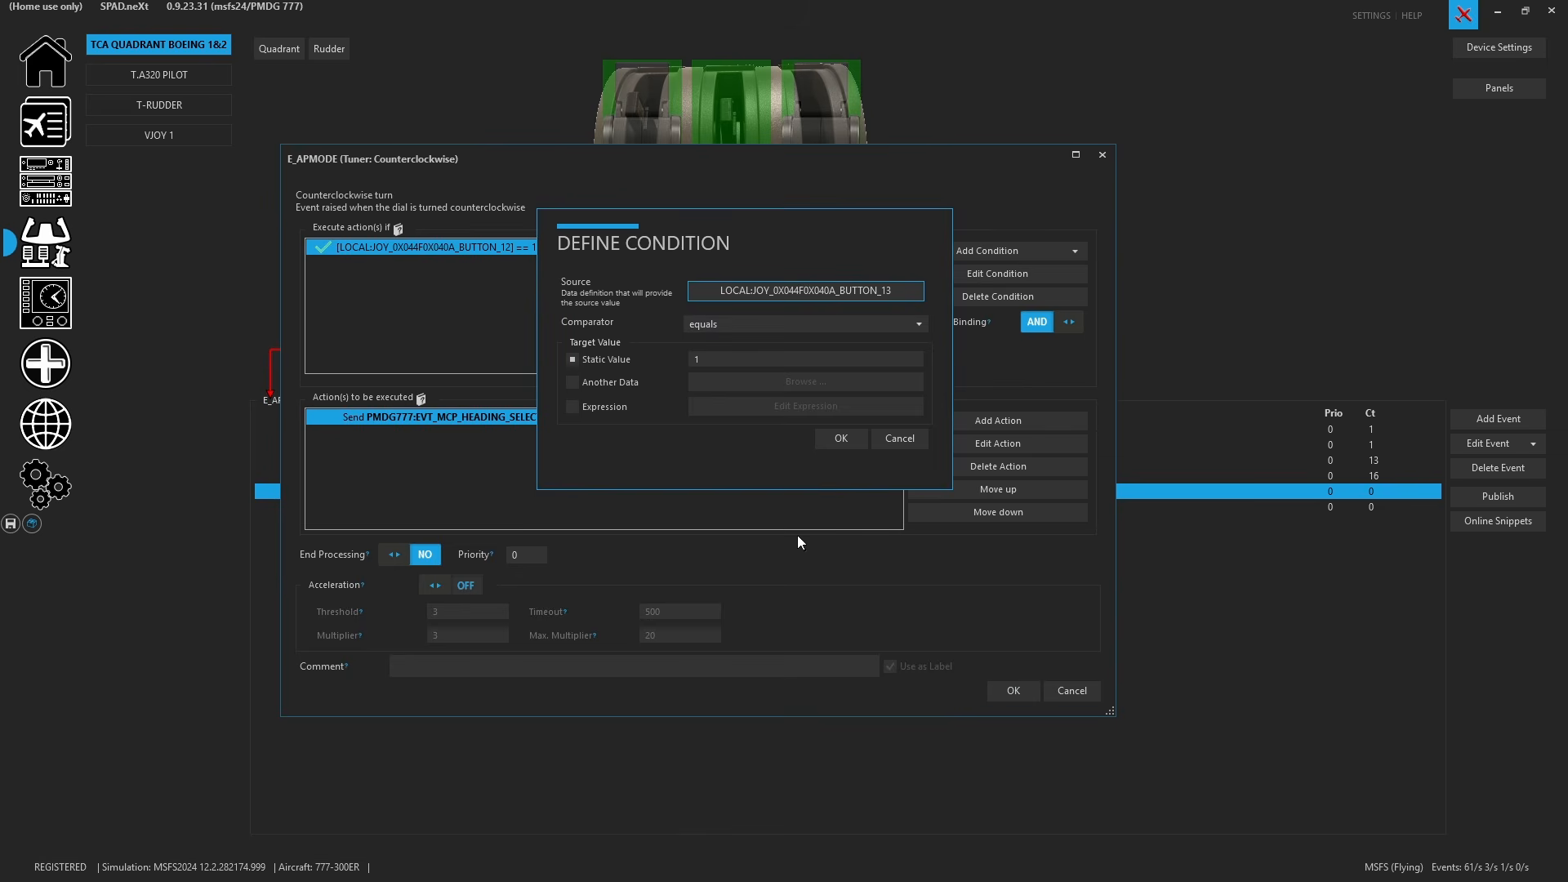
left_click(827, 438)
left_click(1010, 690)
- Change the second clockwise turn event's condition source to LOCAL:JOY_0X044F0X040A_BUTTON_13 and save the event
double_click(633, 503)
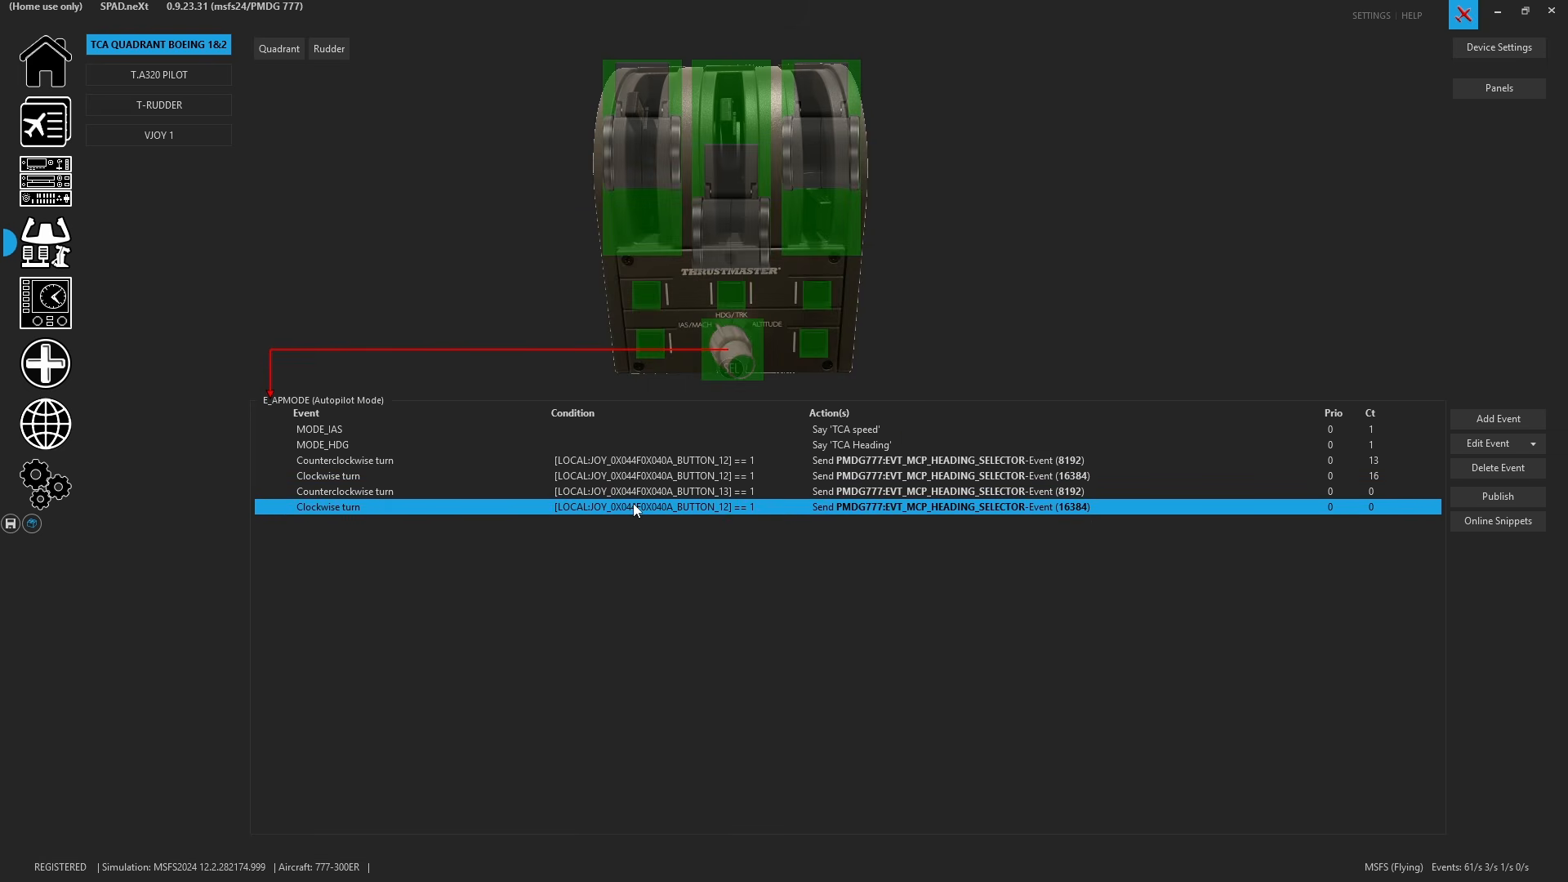
double_click(527, 246)
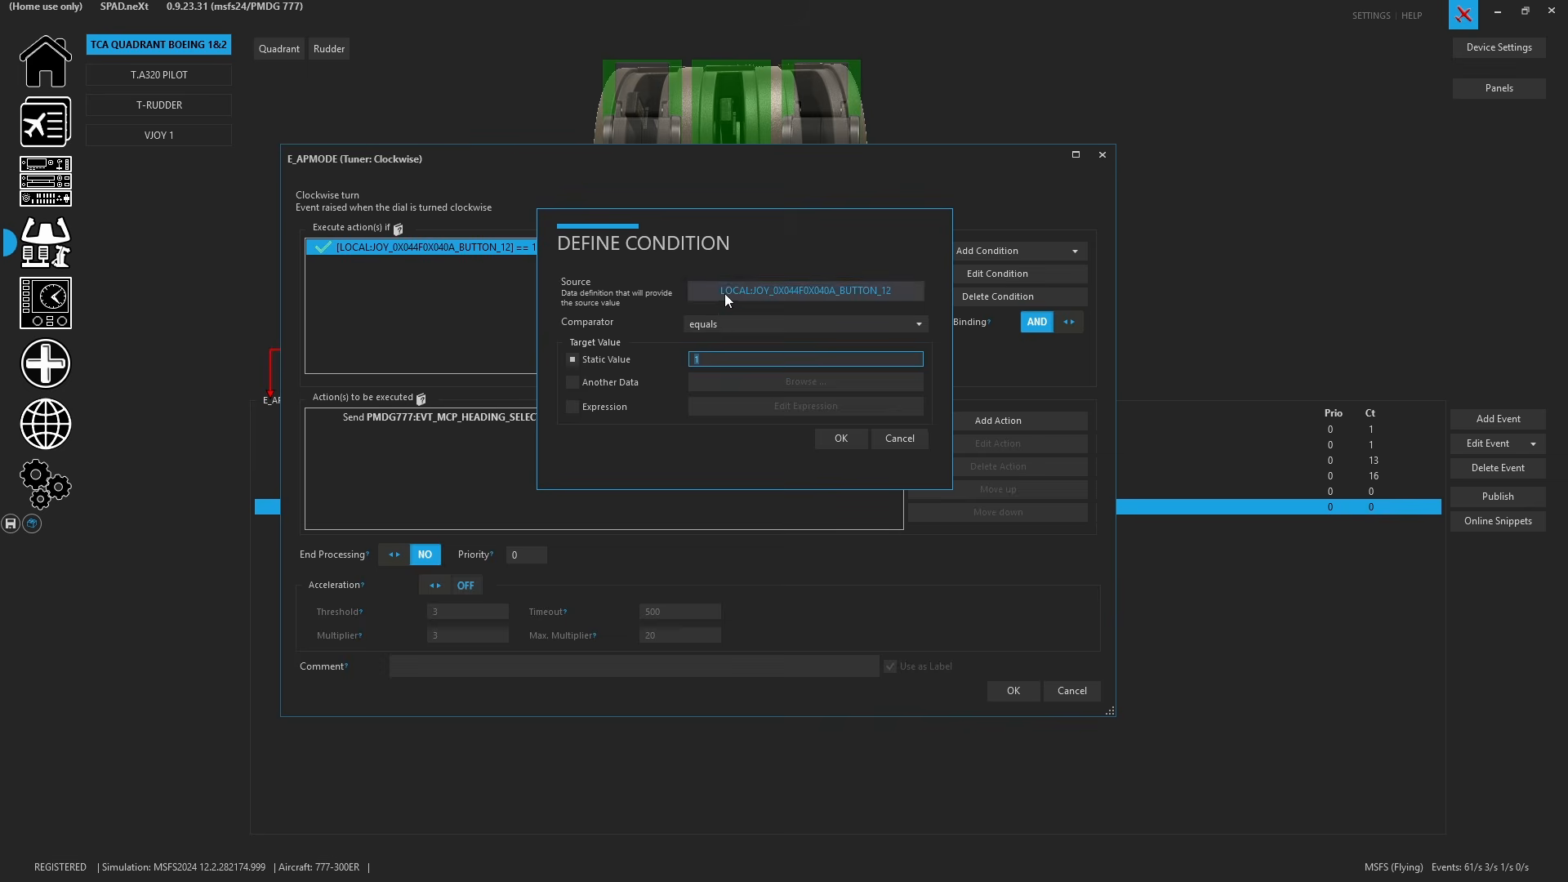
left_click(724, 292)
left_click(840, 756)
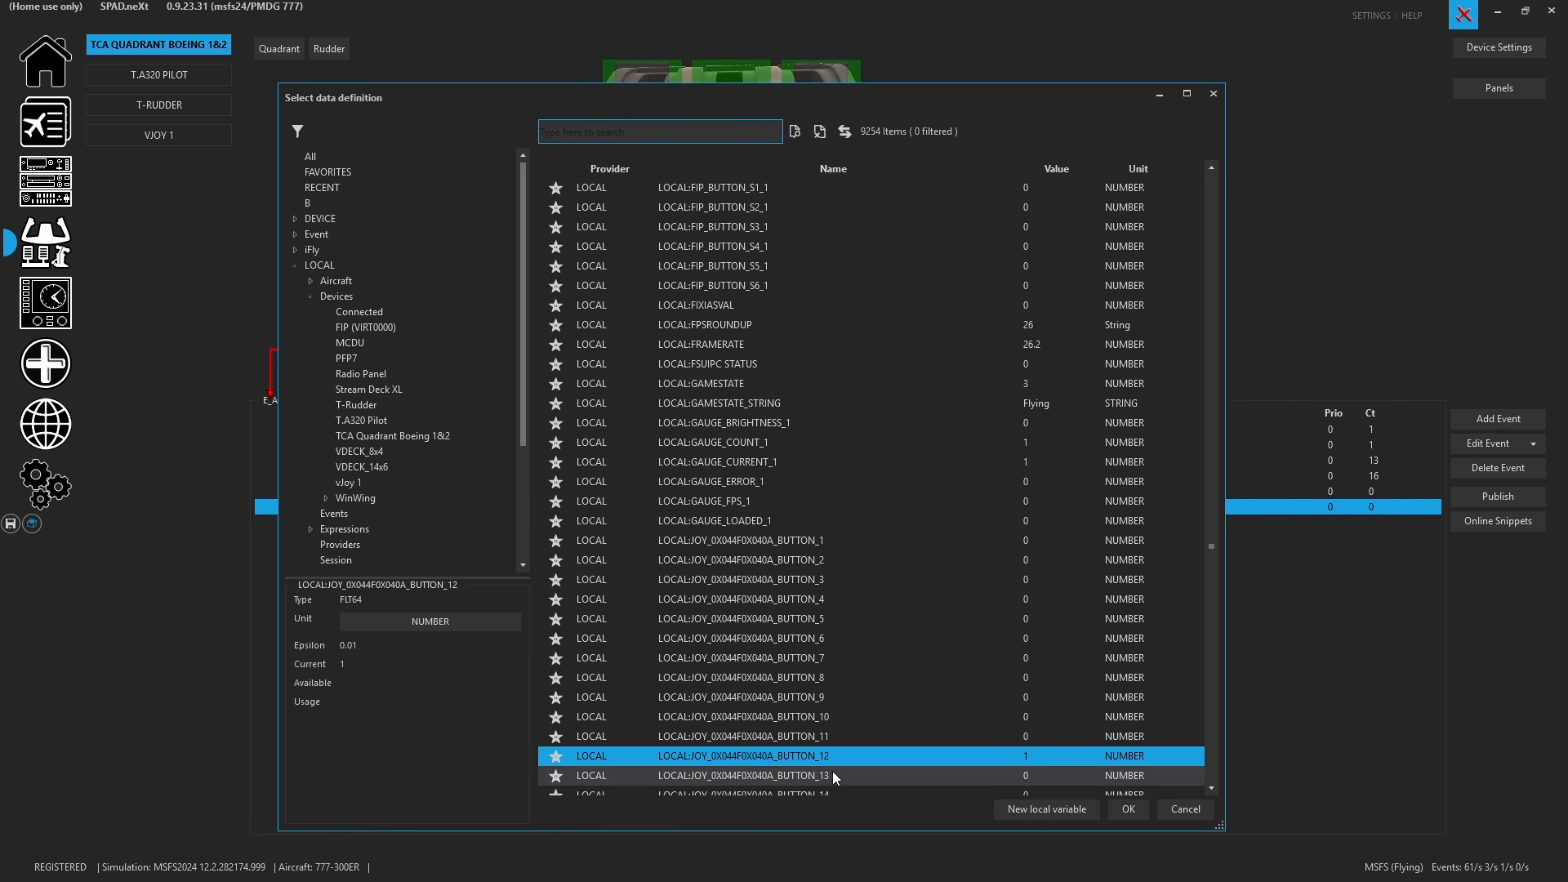
double_click(831, 771)
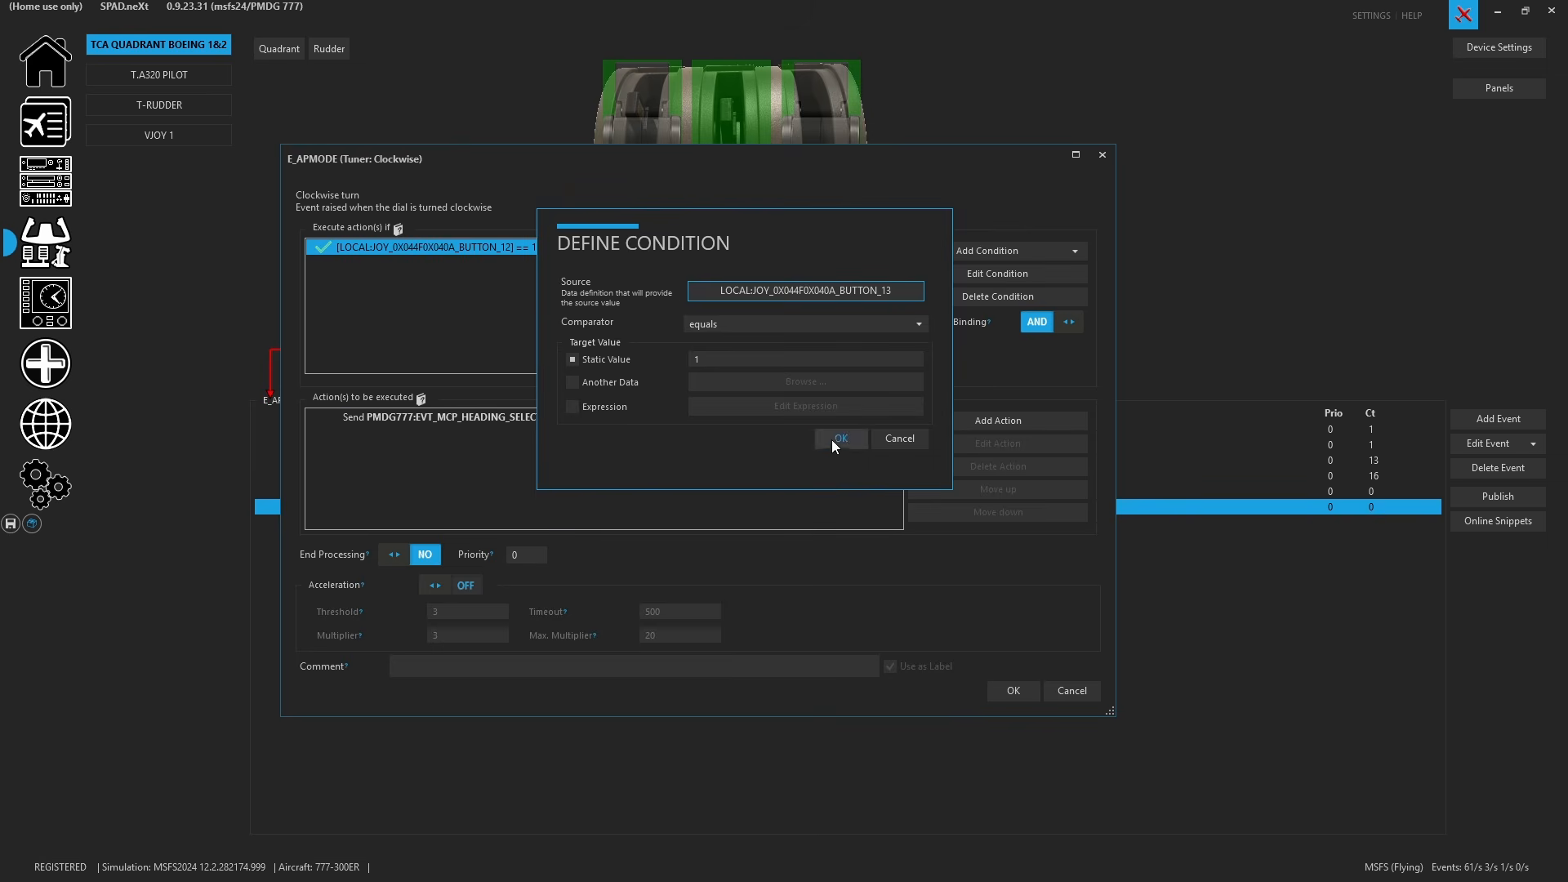
left_click(833, 439)
left_click(1012, 690)
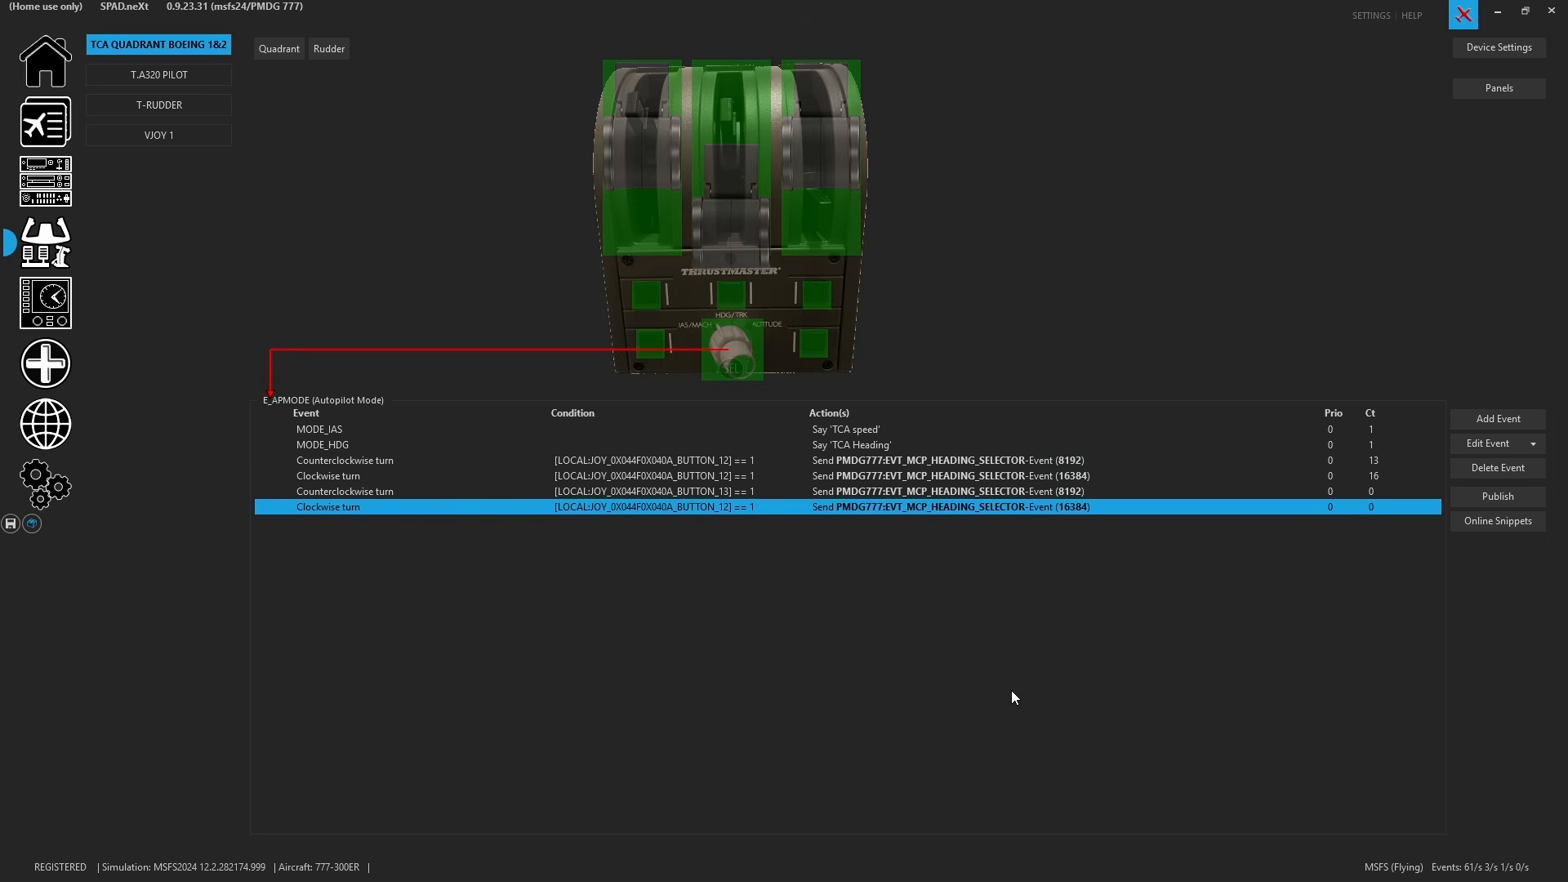
- Switch the first counterclockwise turn event's action to PMDG777:EVT_MCP_SPEED_SELECTOR and save the event
double_click(893, 462)
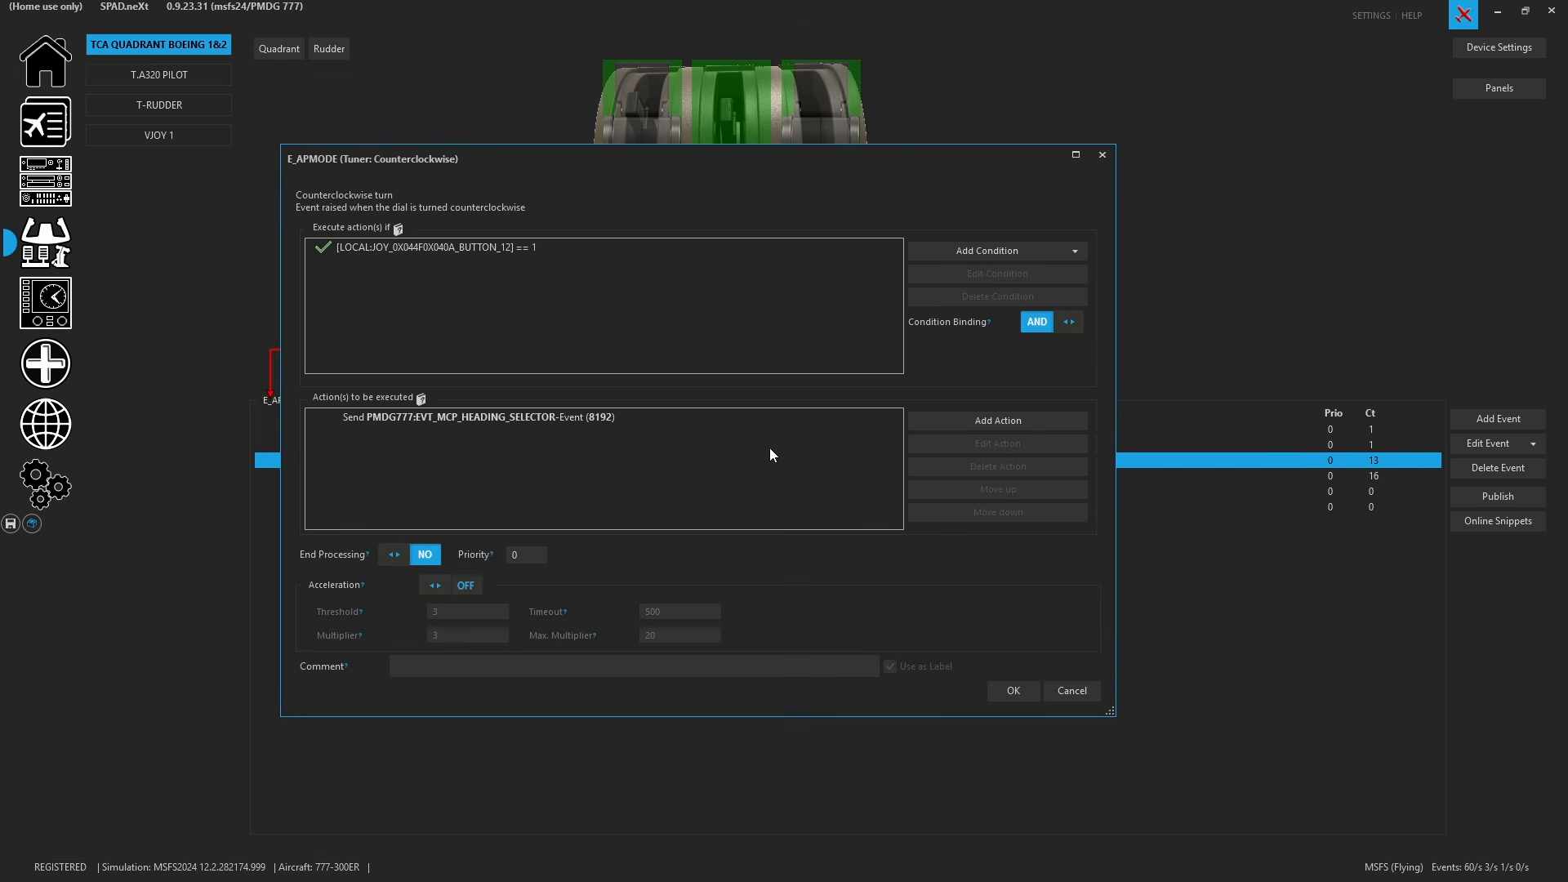
double_click(727, 427)
left_click(791, 253)
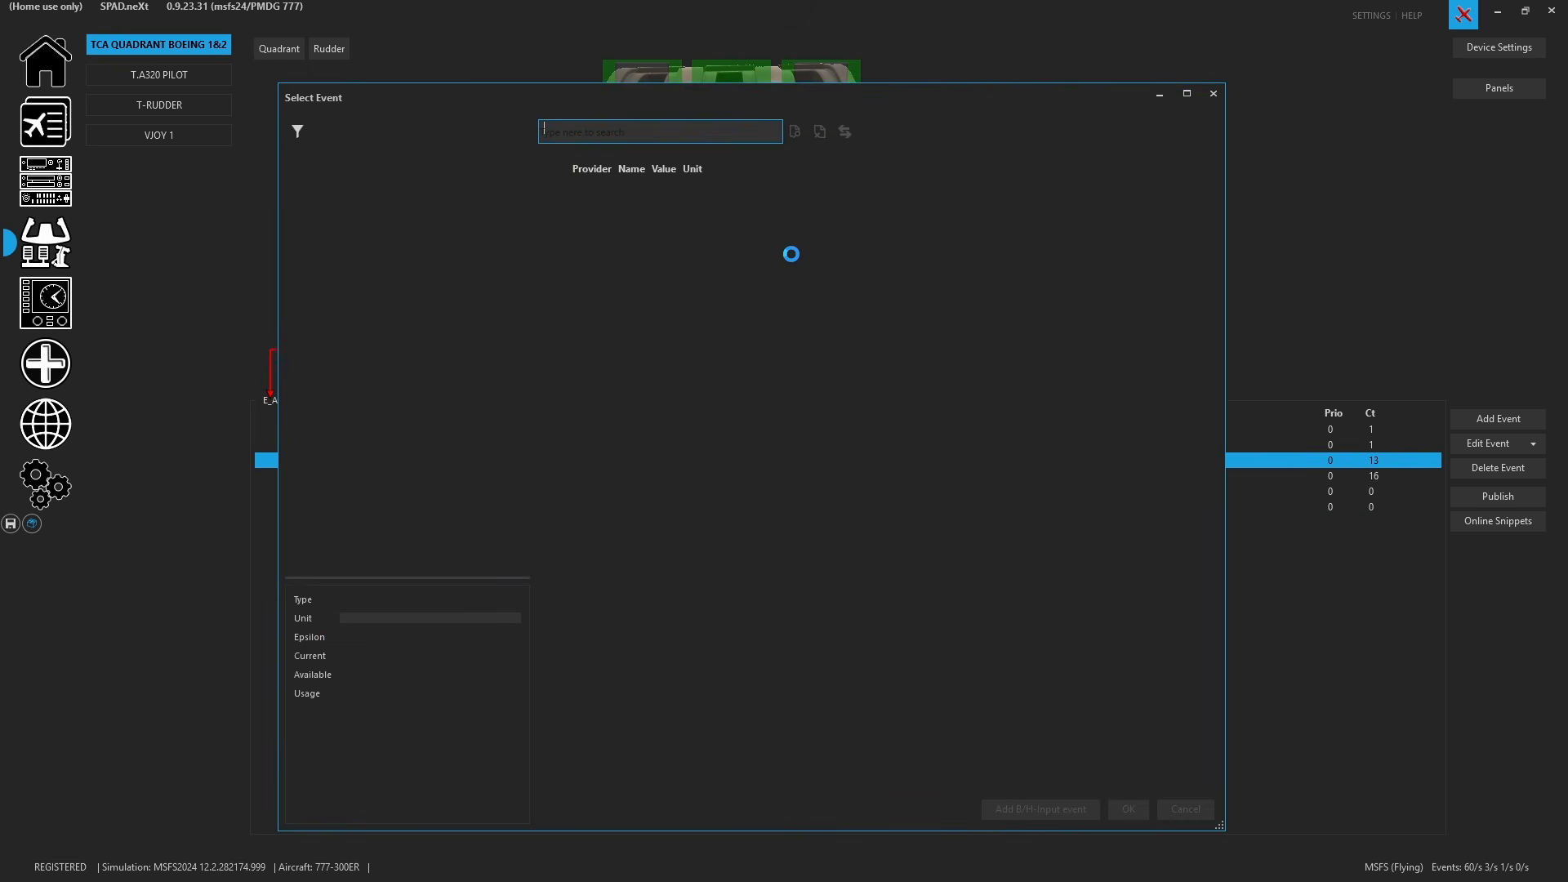
scroll(894, 429, "down", 1)
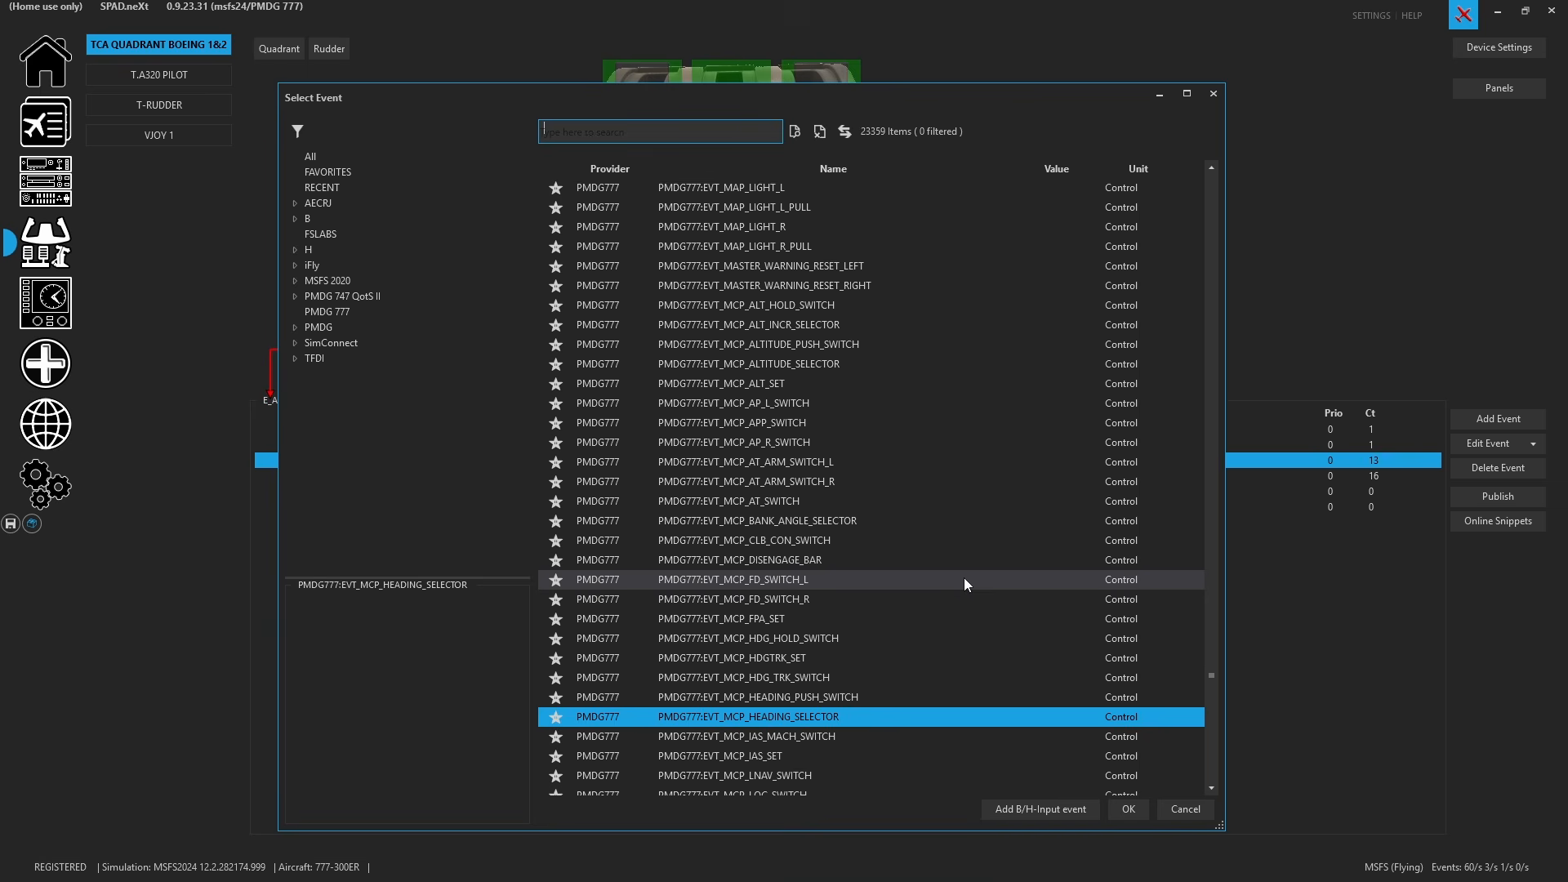
scroll(863, 645, "down", 2)
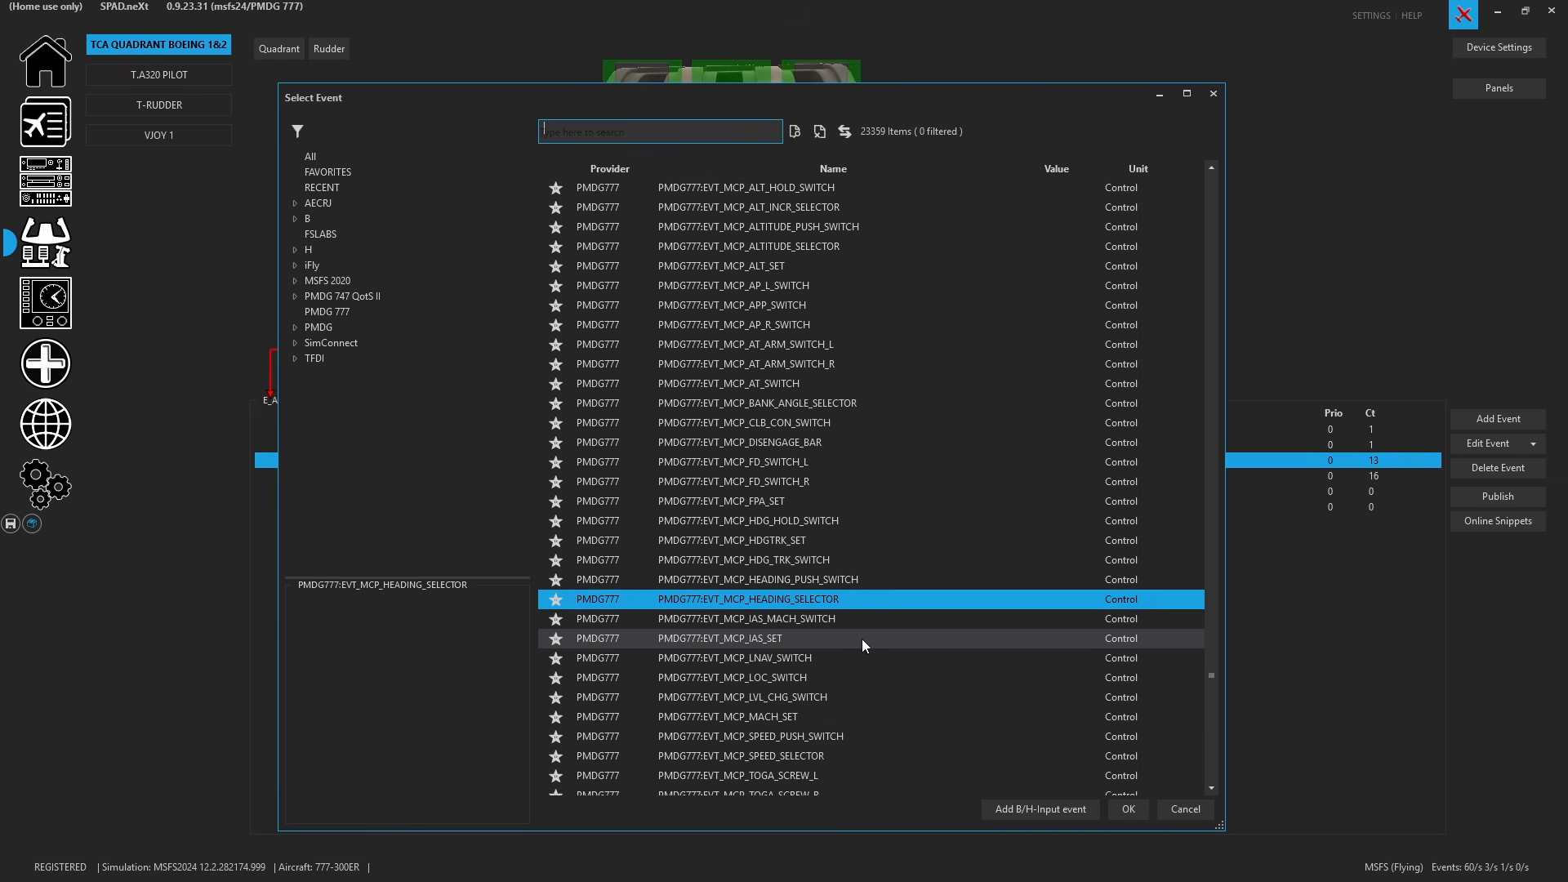
left_click(850, 756)
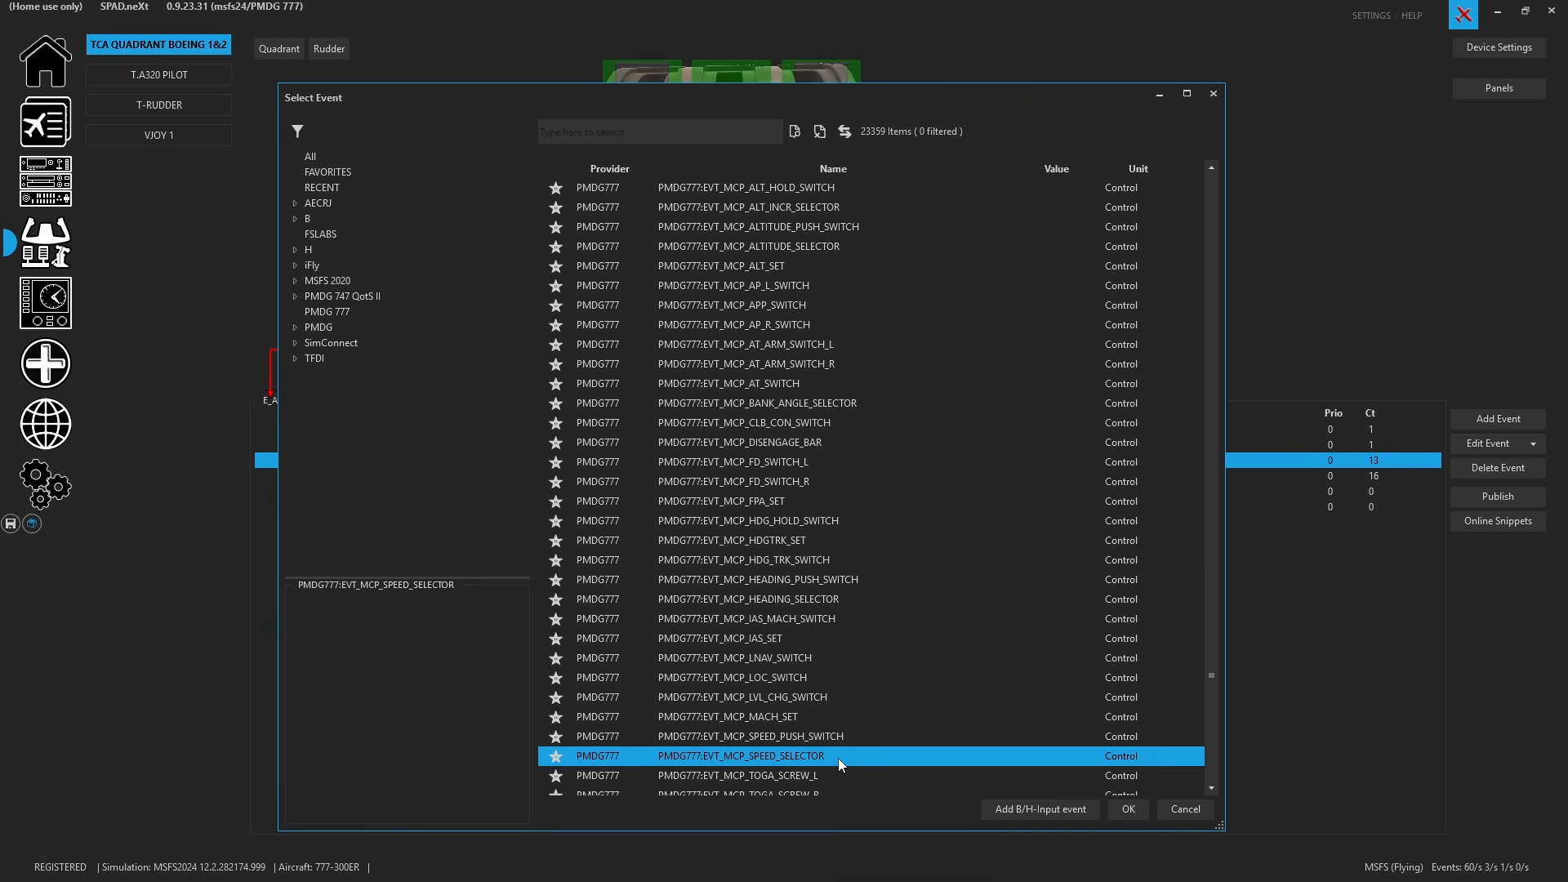
left_click(1138, 809)
left_click(836, 420)
left_click(1025, 693)
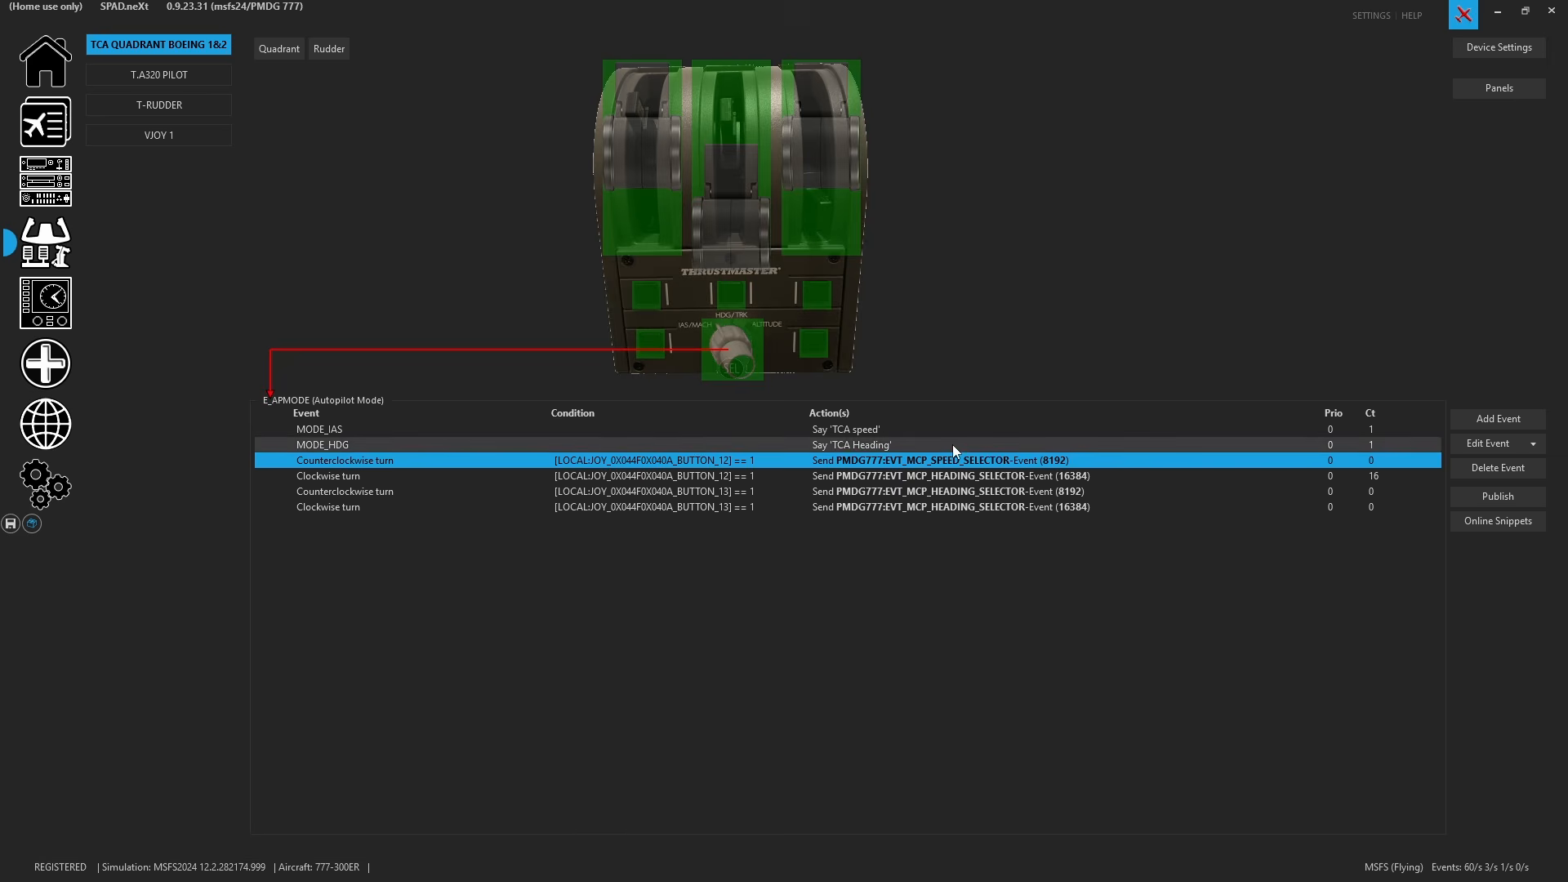
- Switch the first clockwise turn event's action to PMDG777:EVT_MCP_SPEED_SELECTOR and save the event
left_click(909, 475)
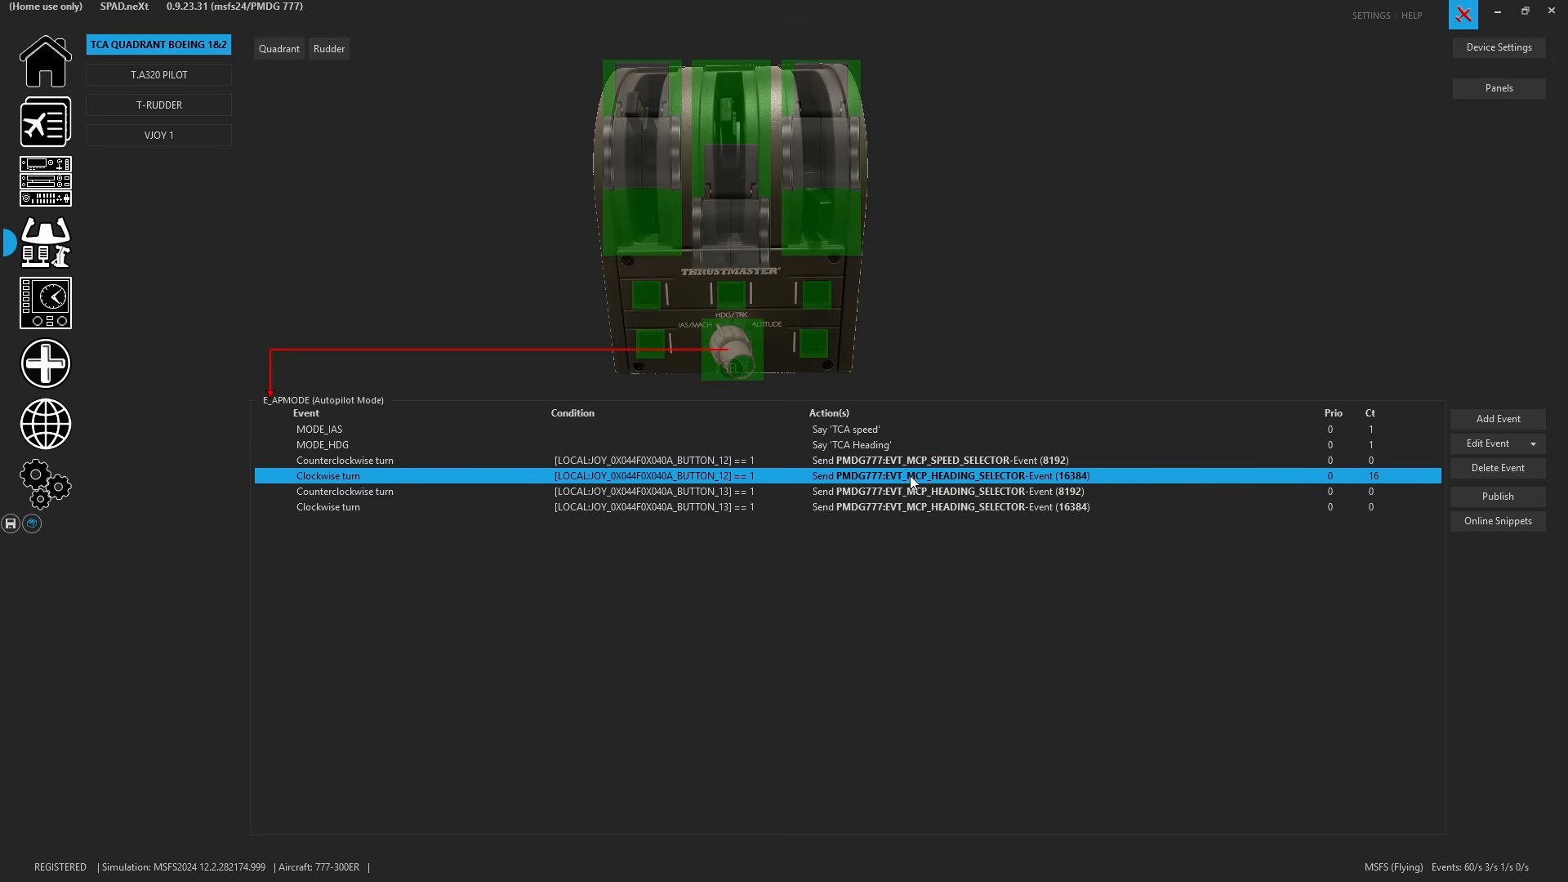
double_click(909, 475)
left_click(854, 257)
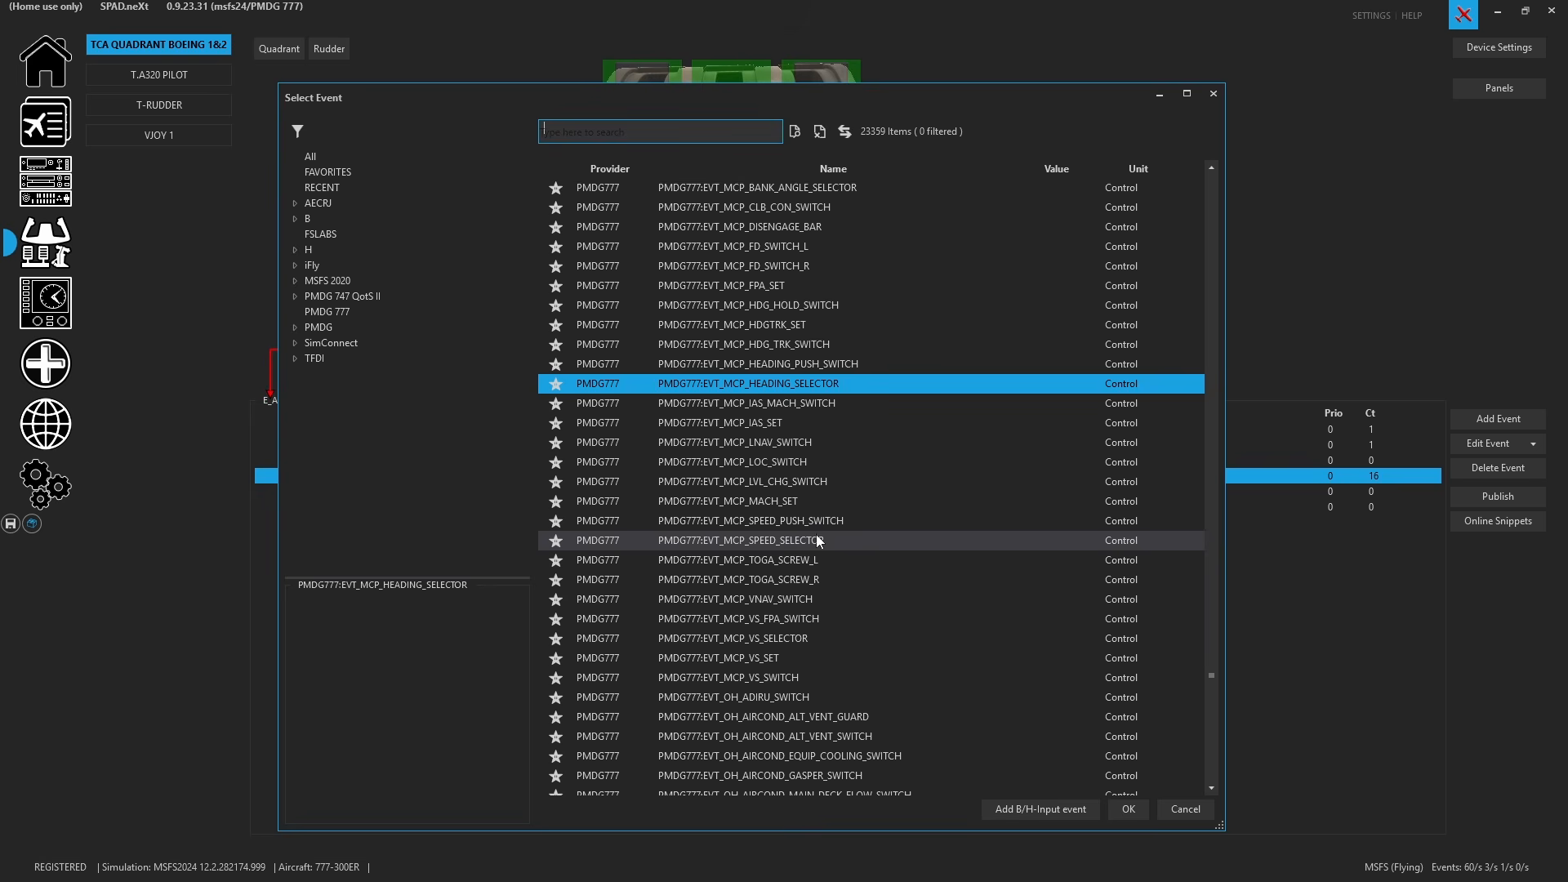
left_click(816, 539)
left_click(1119, 808)
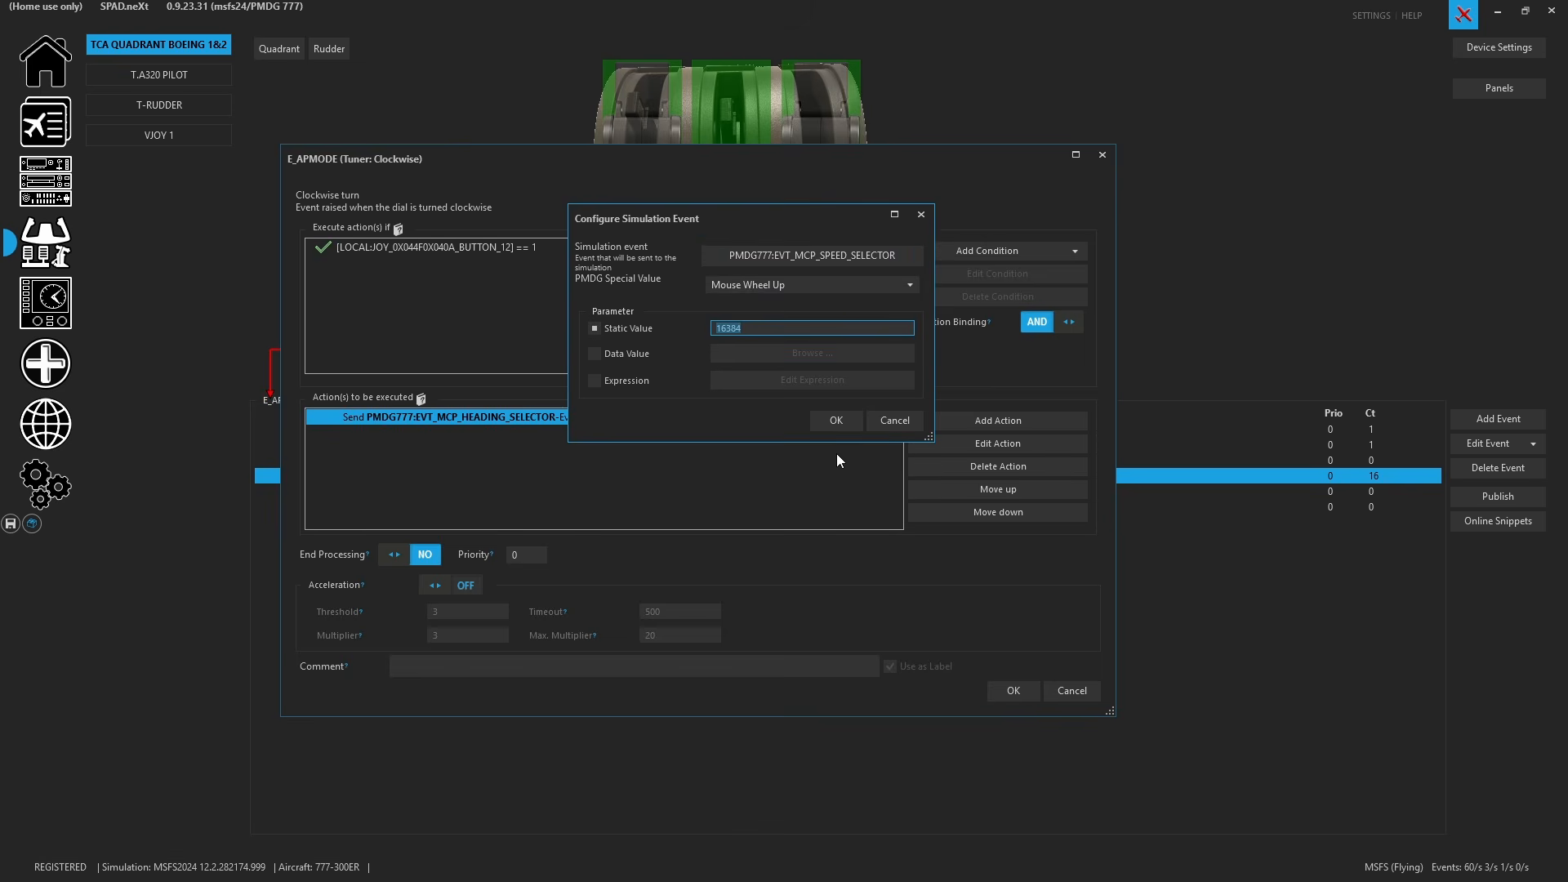
left_click(836, 419)
left_click(1013, 690)
- Inspect the vJoy 1 device's button 1 events, then return to the TCA Quadrant Boeing device
left_click(5, 524)
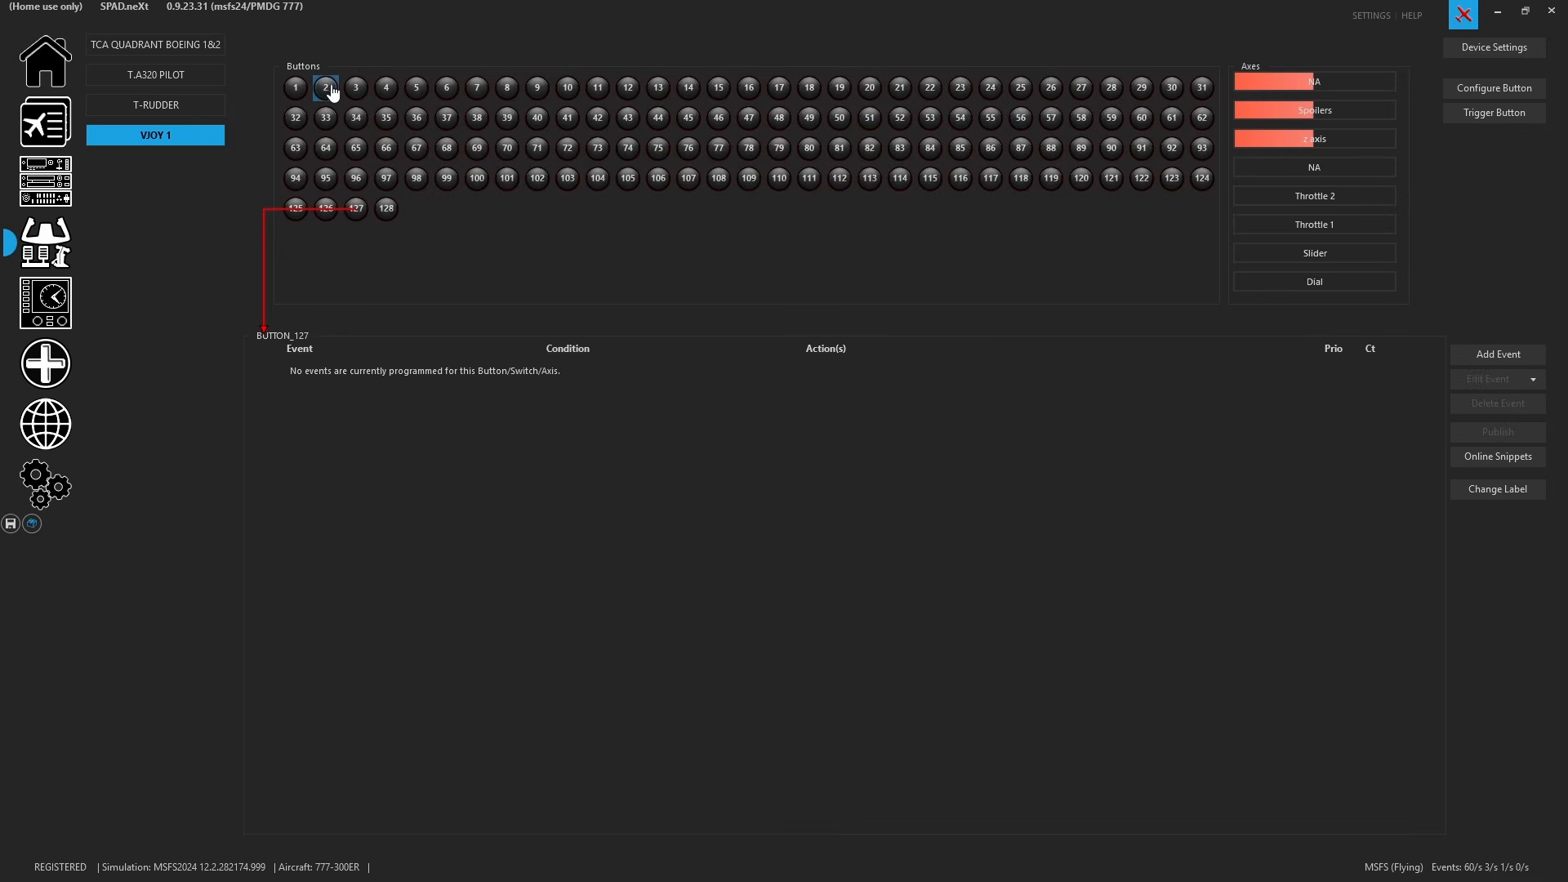
left_click(297, 88)
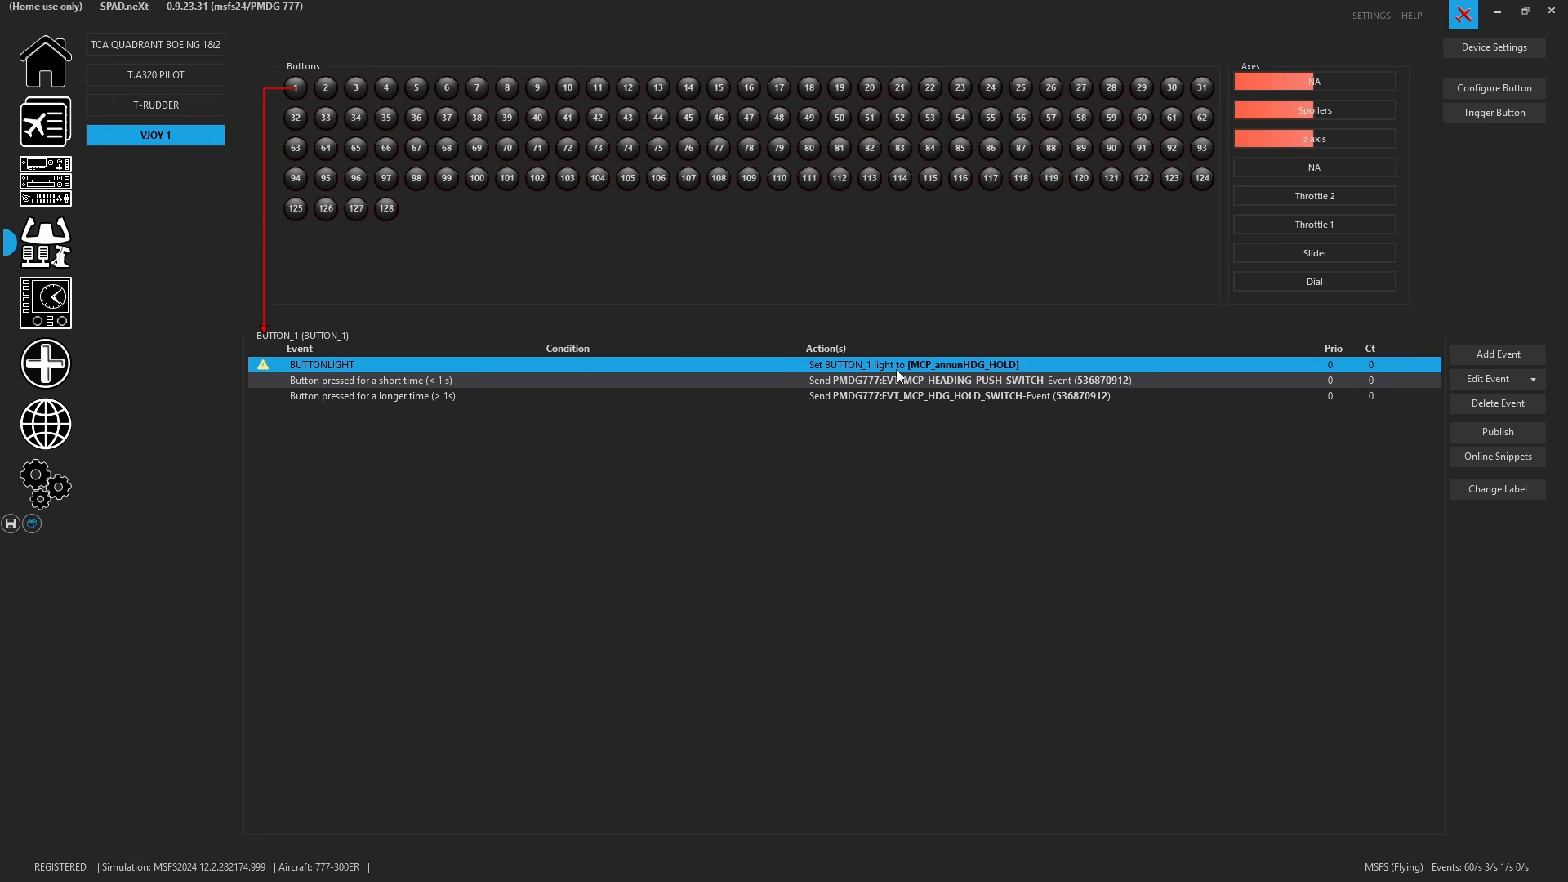
left_click(182, 72)
left_click(198, 53)
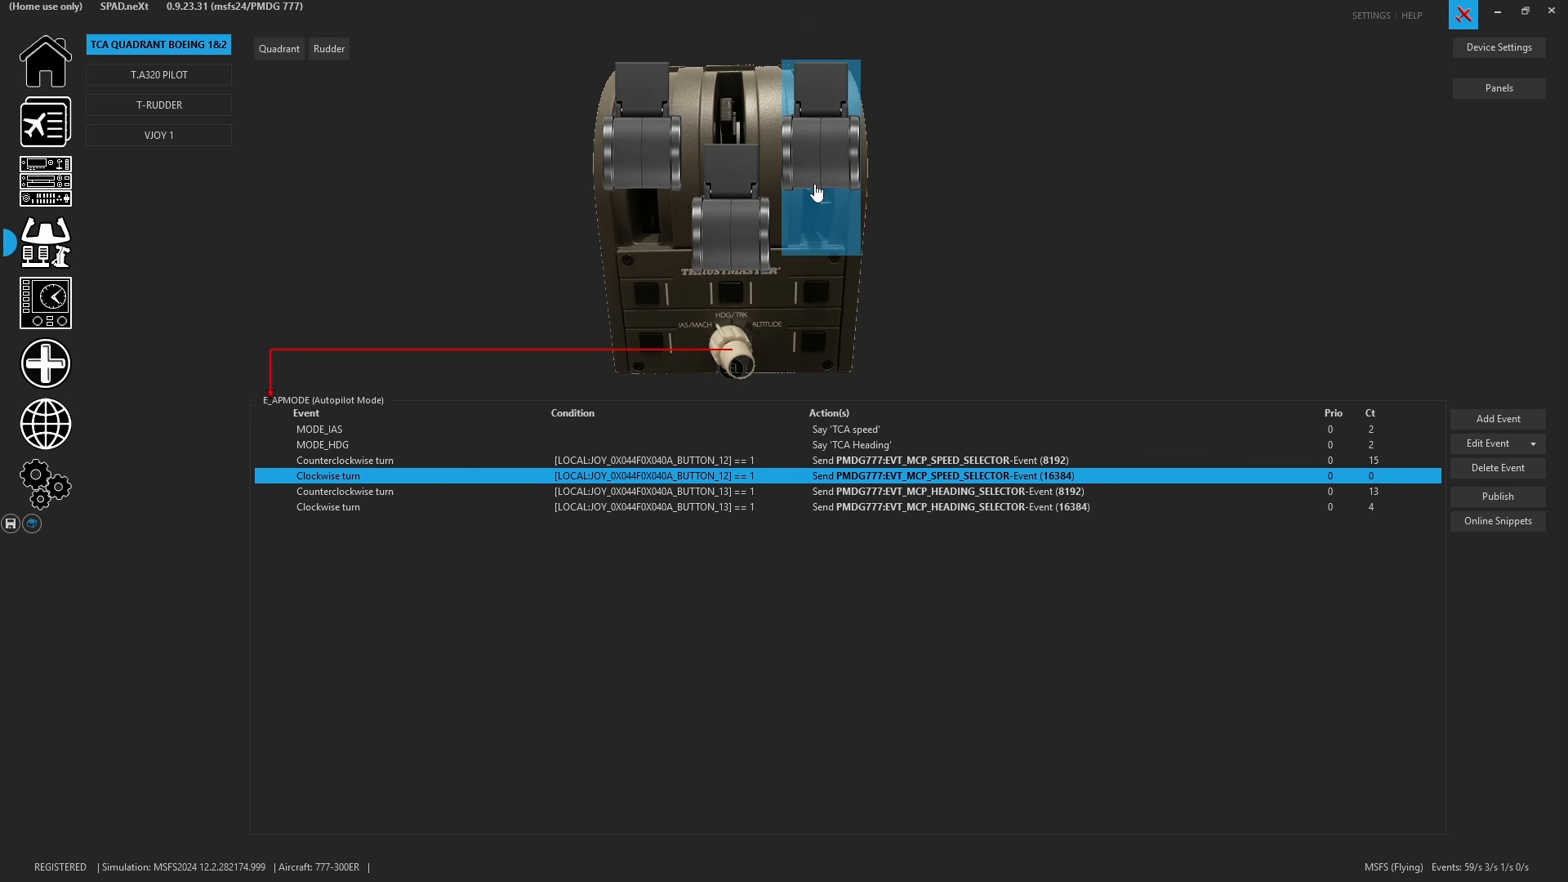
- Clear the entire device profile of the vJoy 1 device
left_click(201, 131)
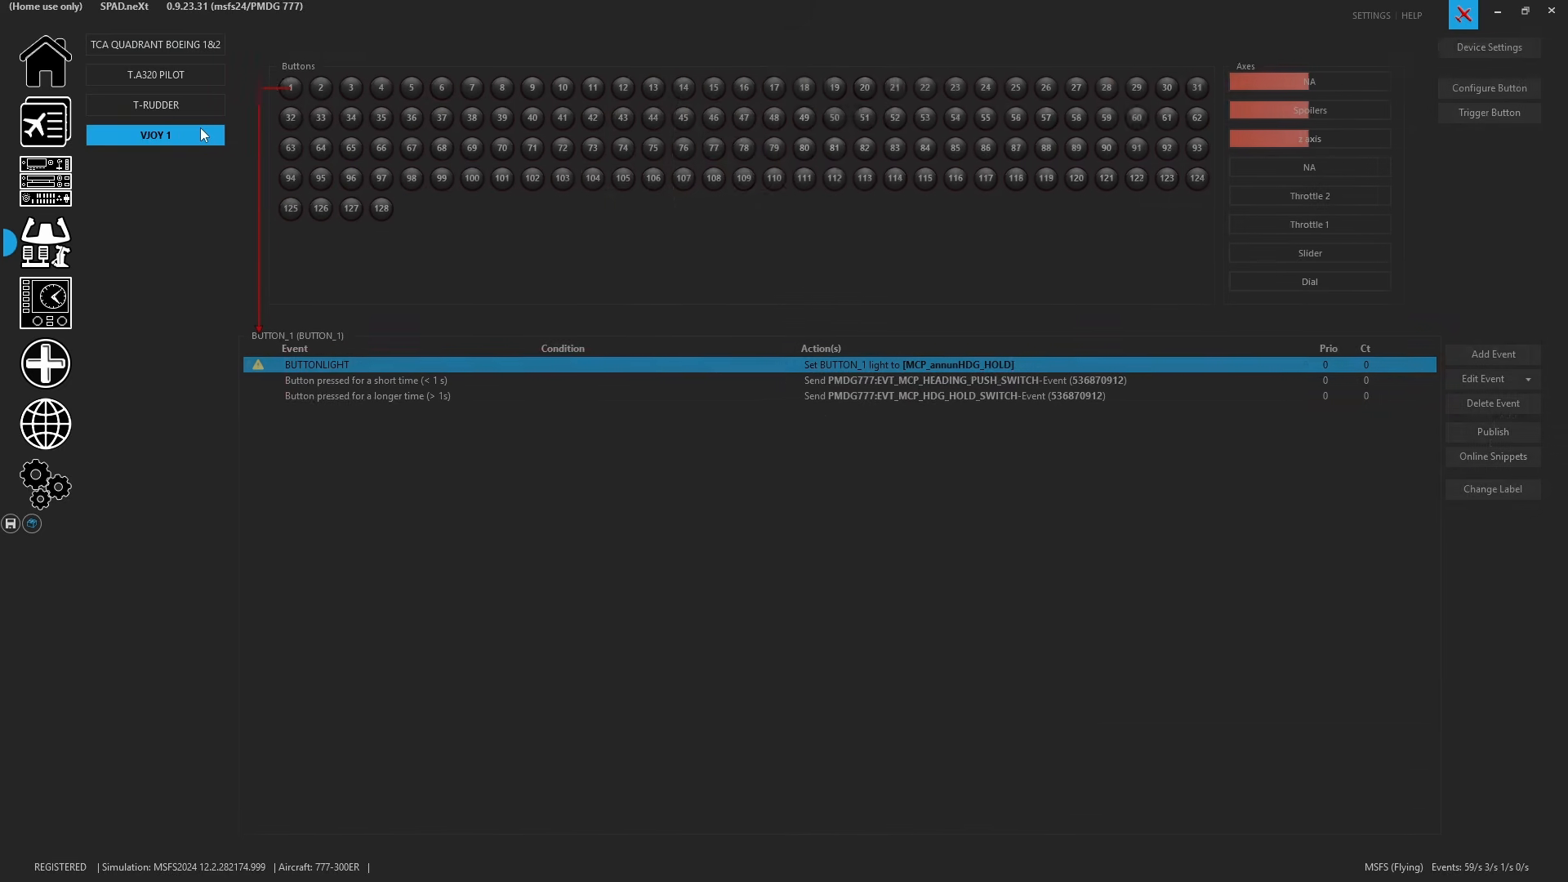
left_click(1484, 52)
left_click(1405, 159)
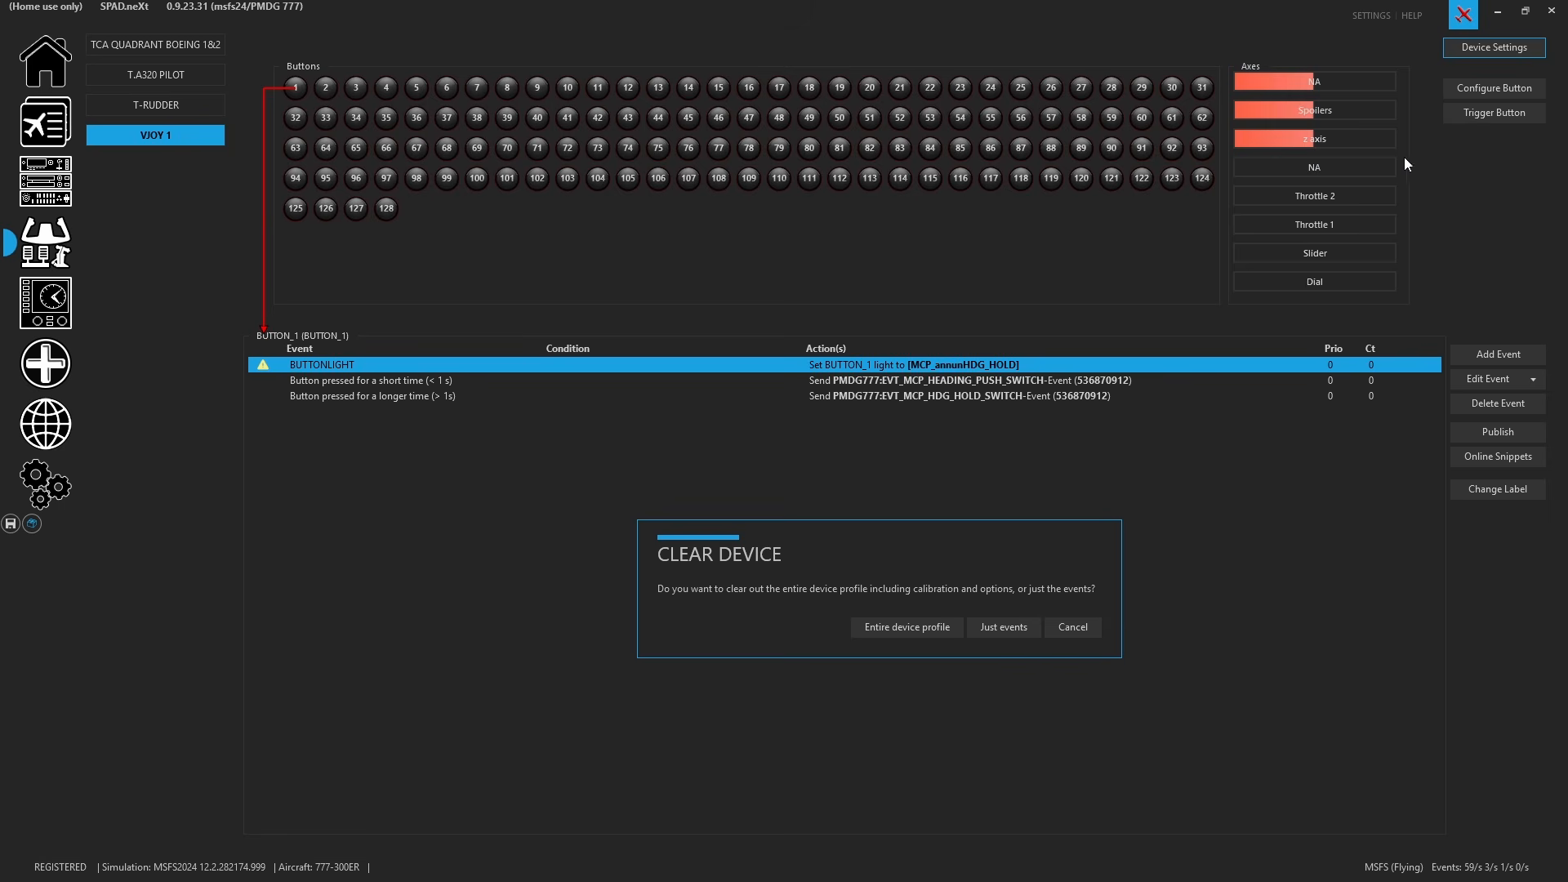
left_click(921, 630)
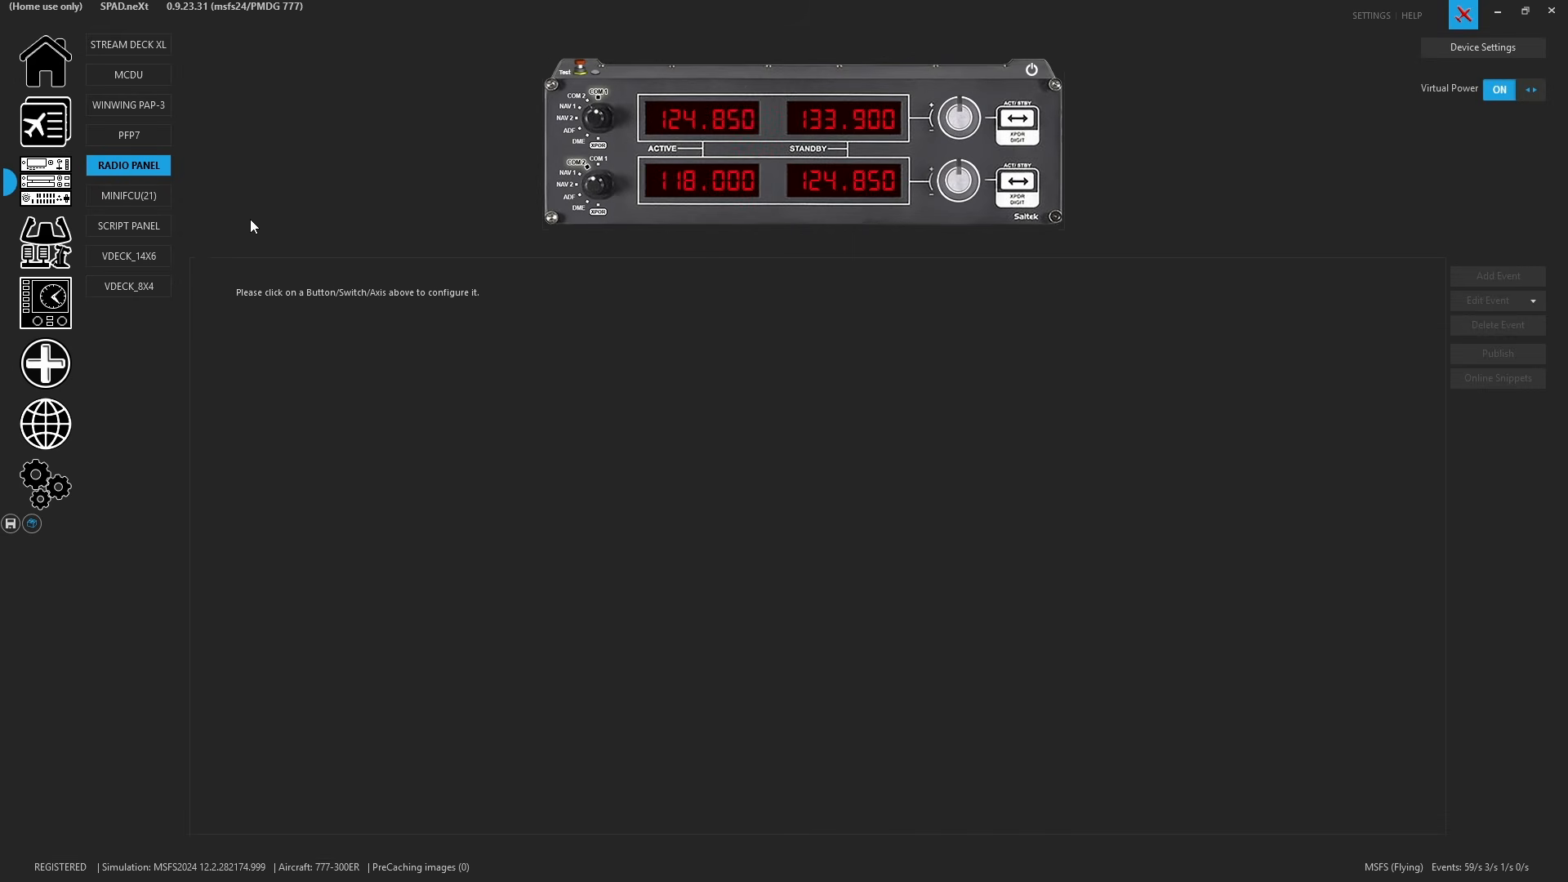
- Check the vJoy 1 axes and the TCA quadrant's left thrust lever for programmed events
left_click(45, 242)
left_click(222, 144)
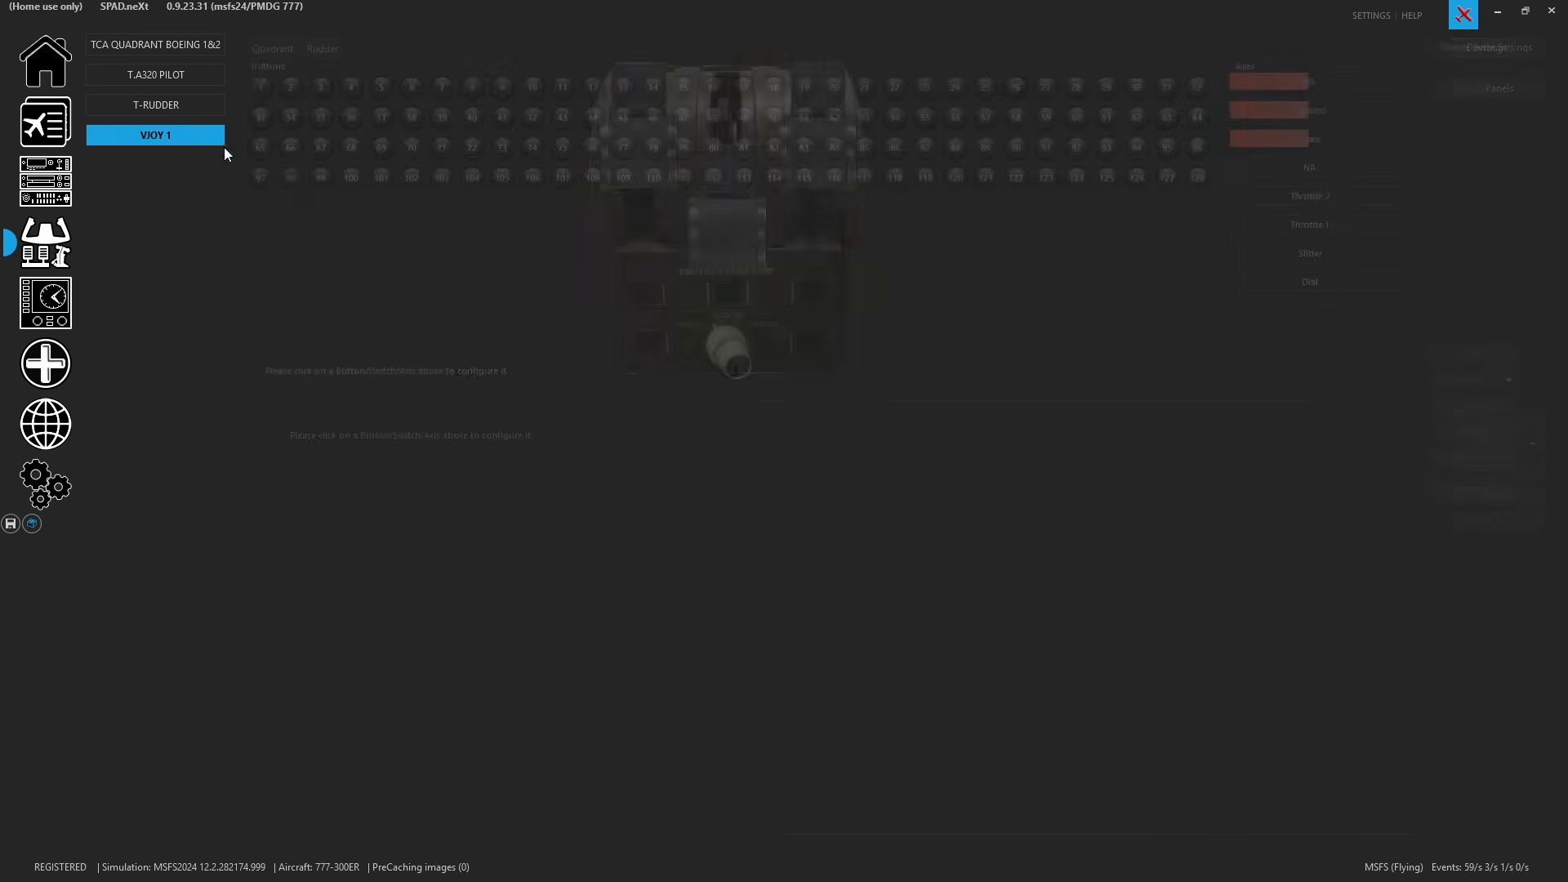
left_click(1316, 88)
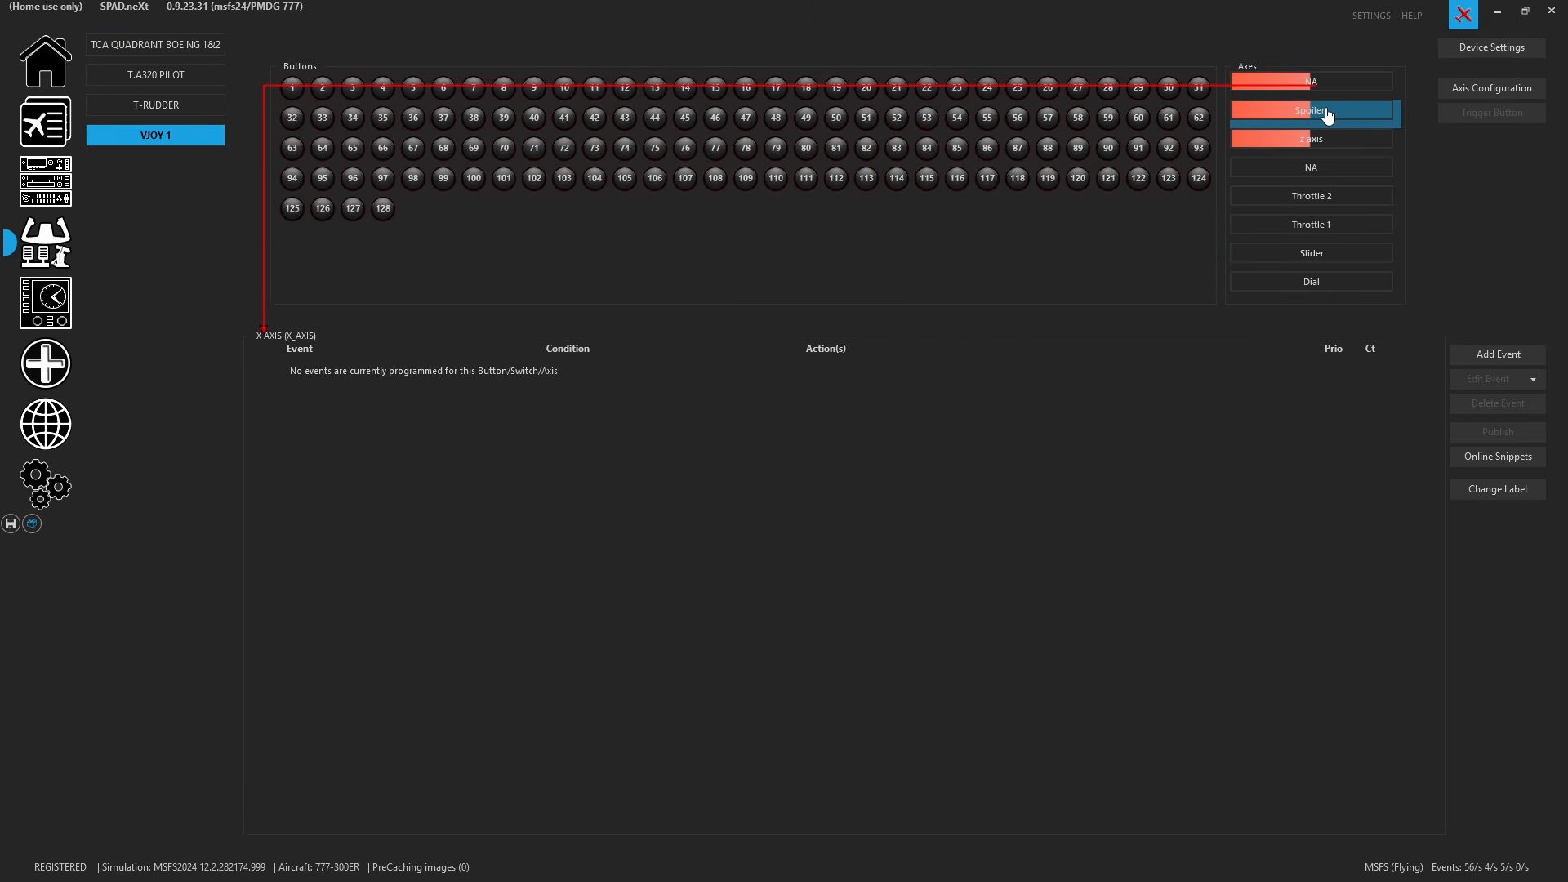
left_click(1341, 198)
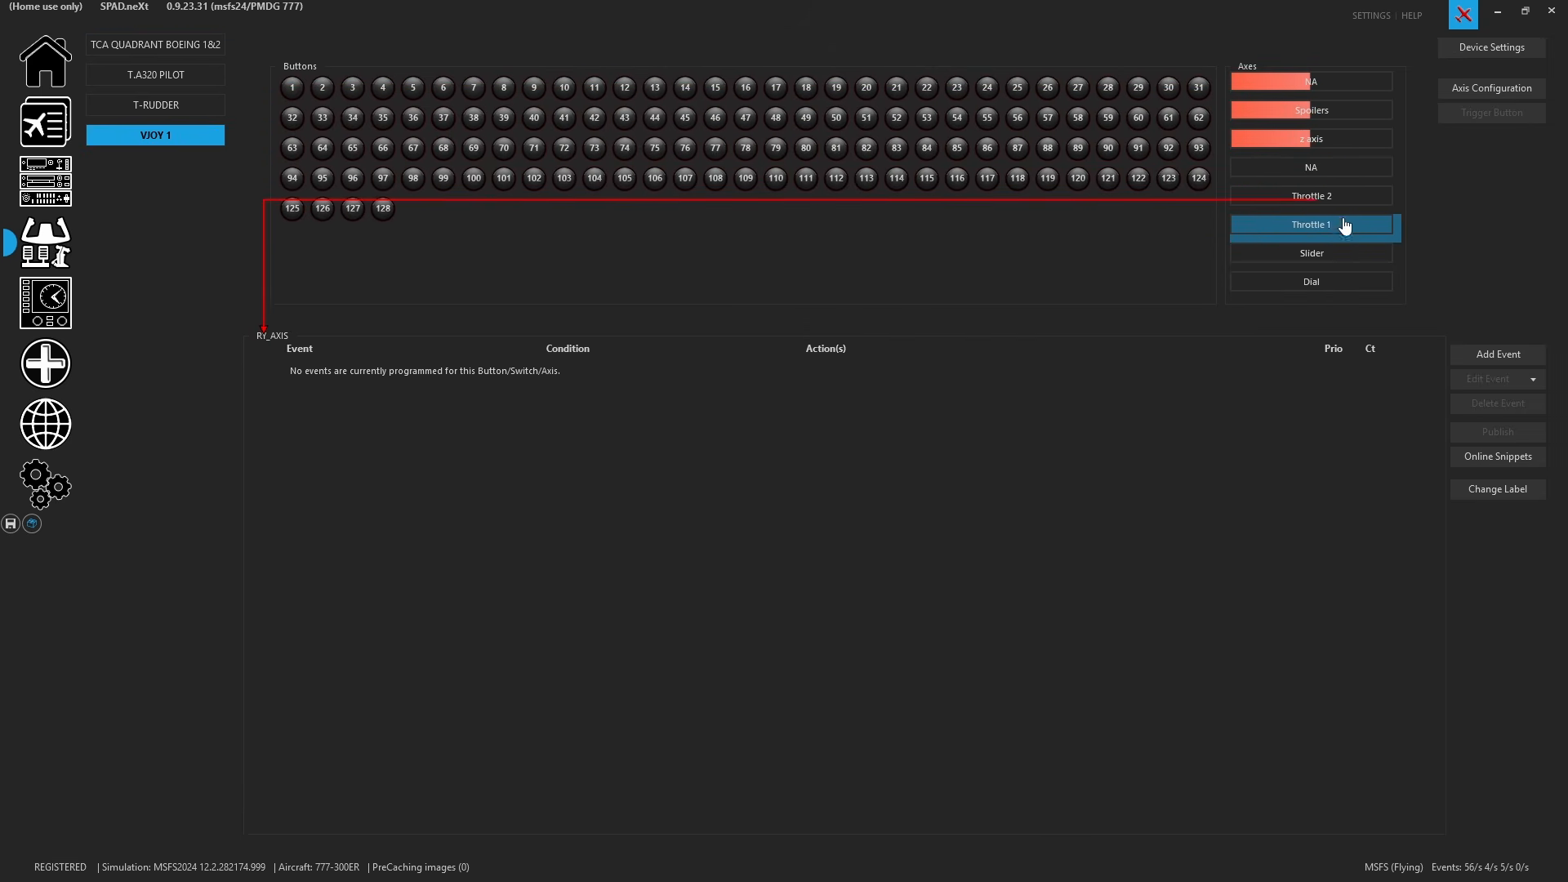
left_click(184, 50)
left_click(714, 221)
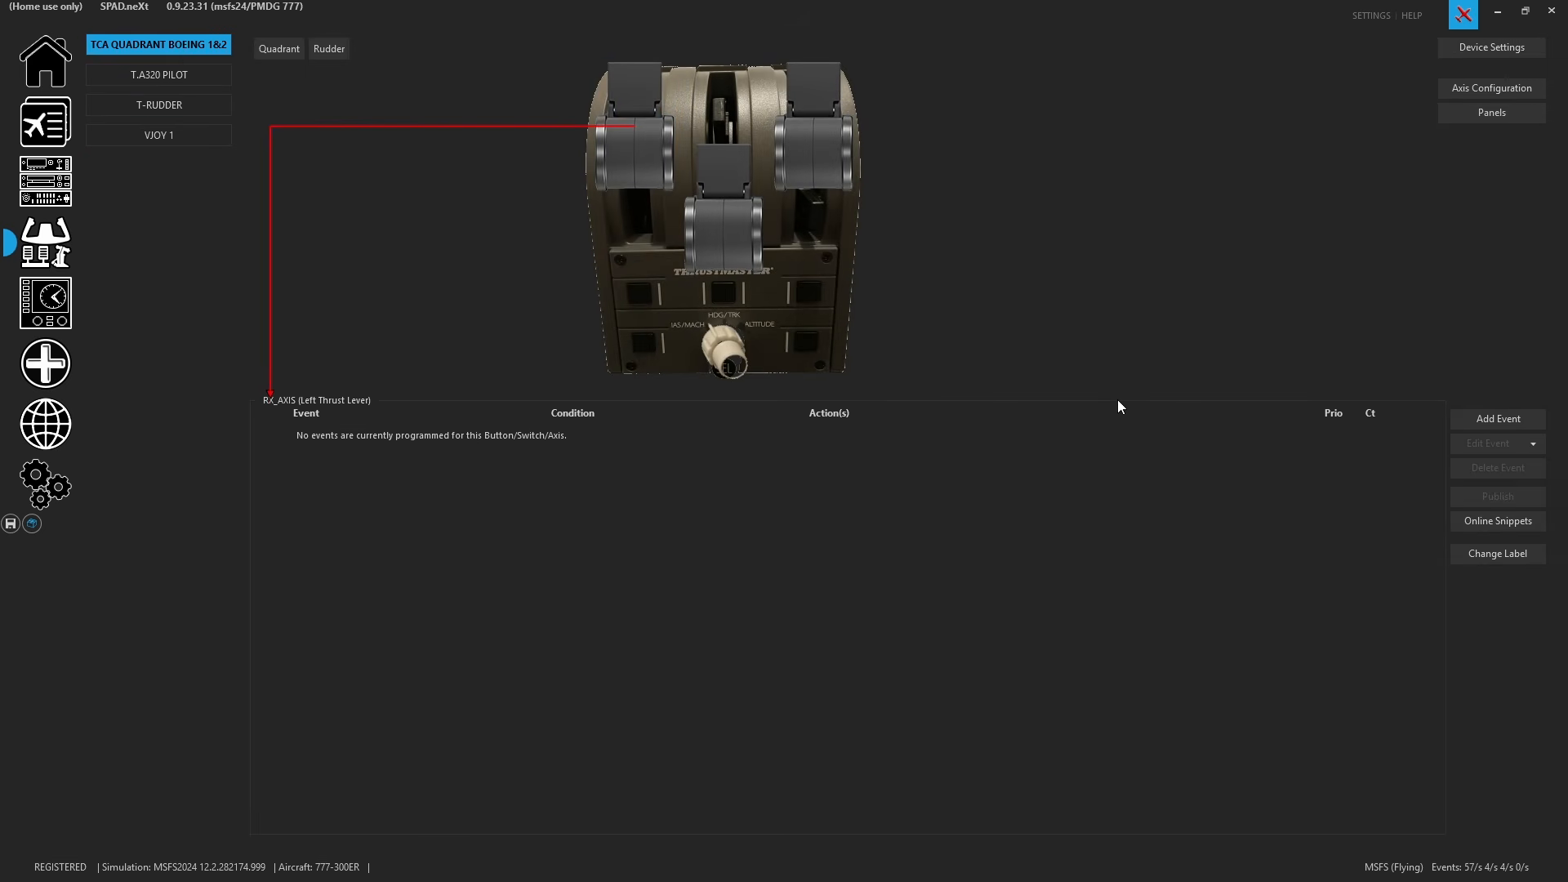